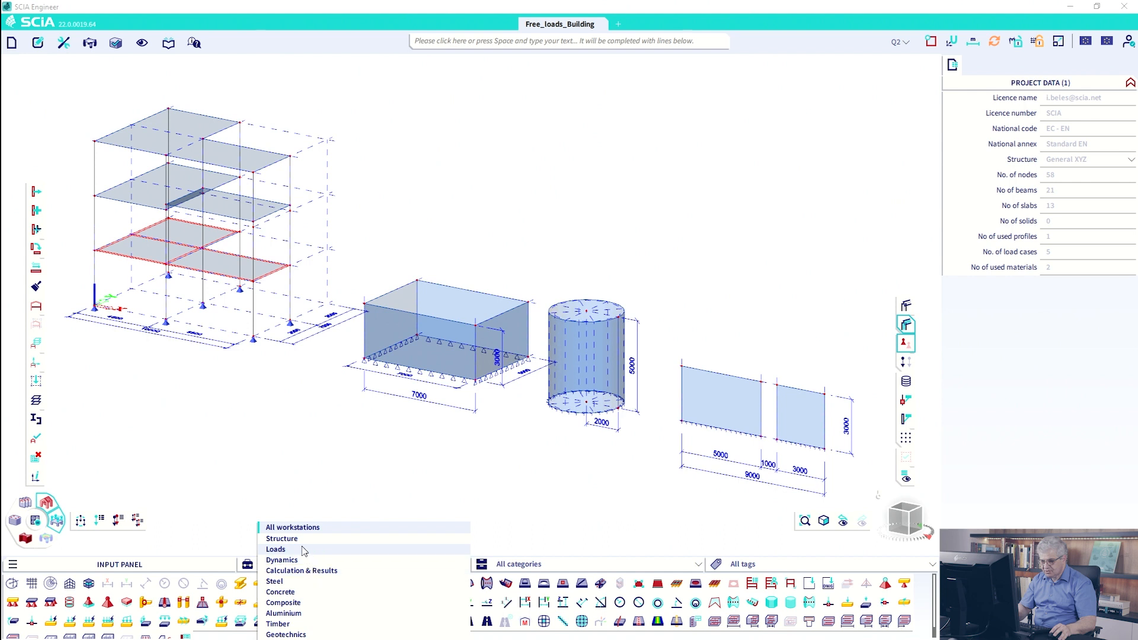
# - Filter the available input commands to the Loads workstation with the Basic modelling tag
pyautogui.click(303, 549)
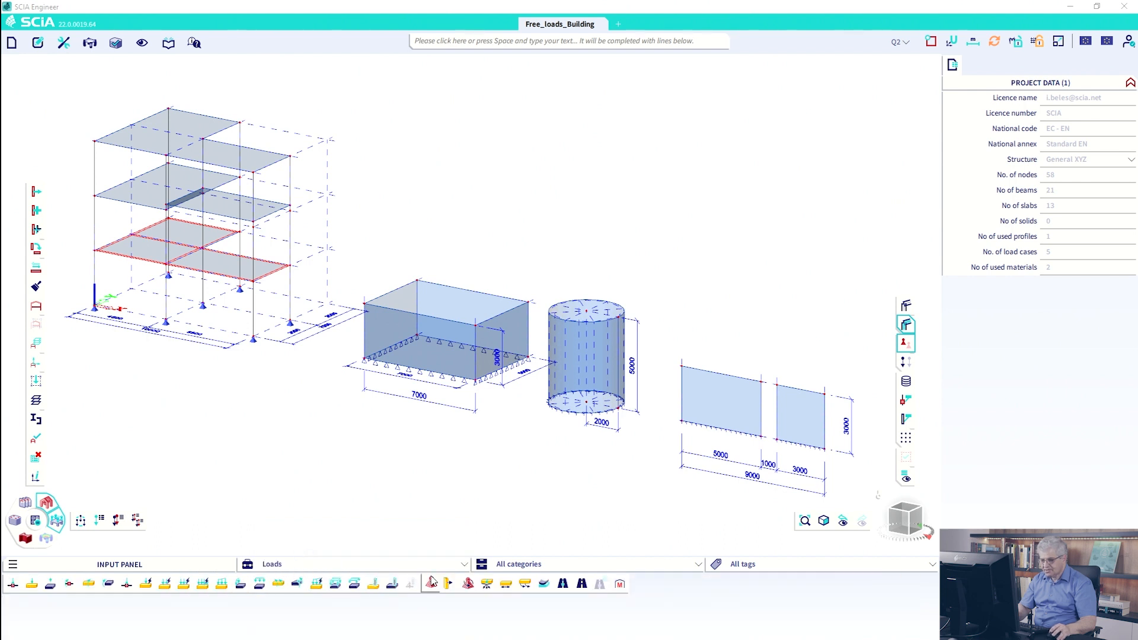
pyautogui.click(749, 566)
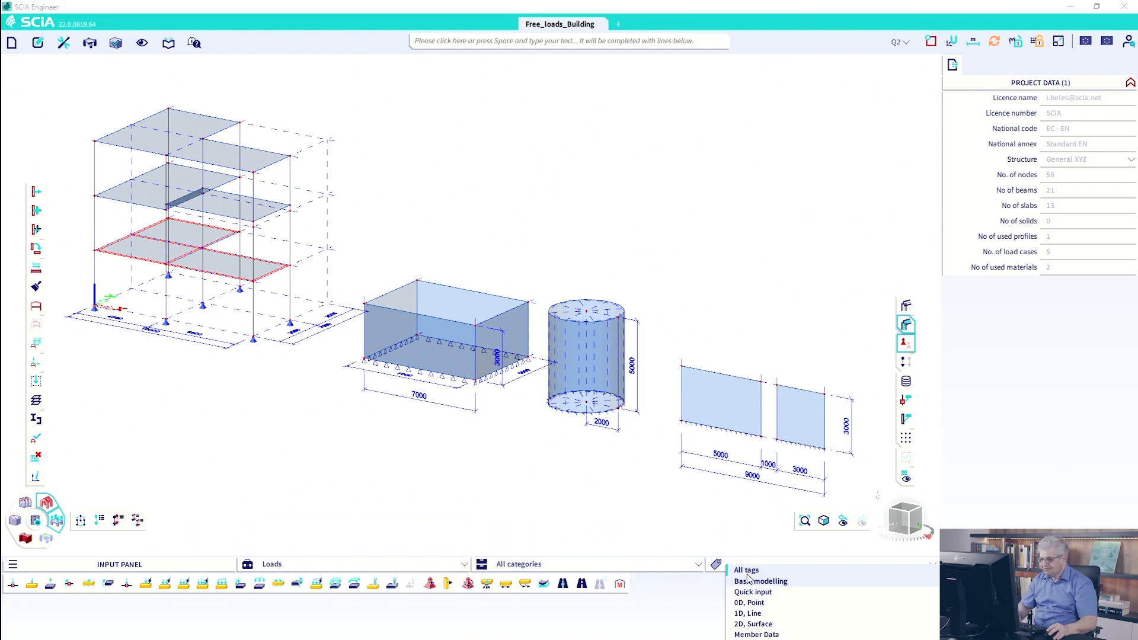
pyautogui.click(749, 582)
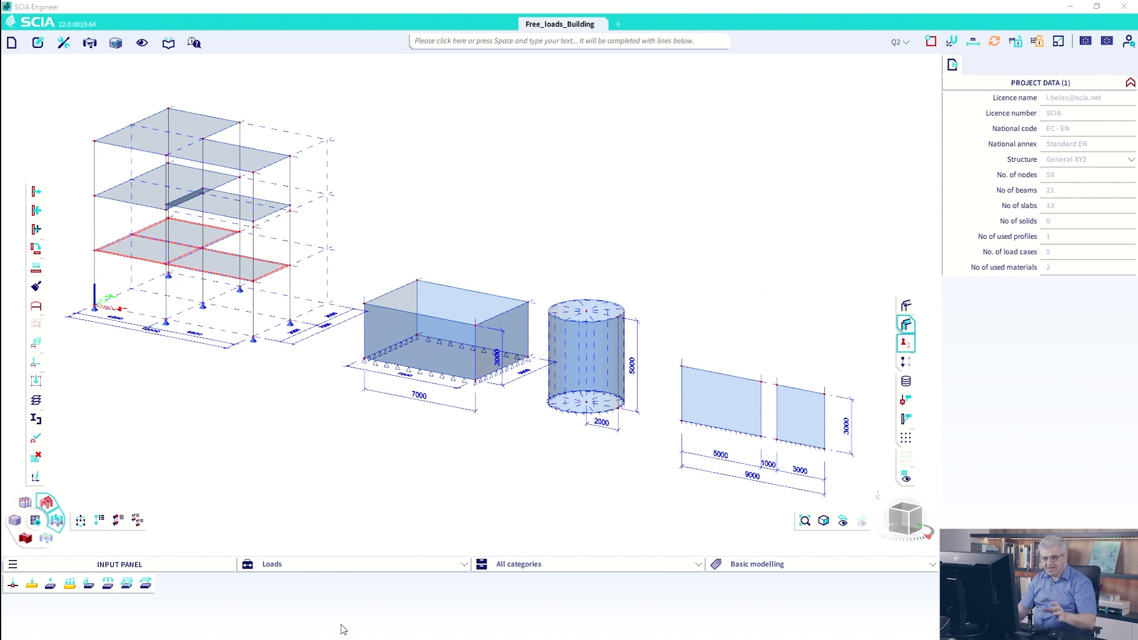
# - Move the UCS origin to the first-floor slab's corner node at 0;0;3000
pyautogui.moveTo(130, 280); pyautogui.dragTo(251, 360, button='middle')
pyautogui.scroll(3, 253, 352)
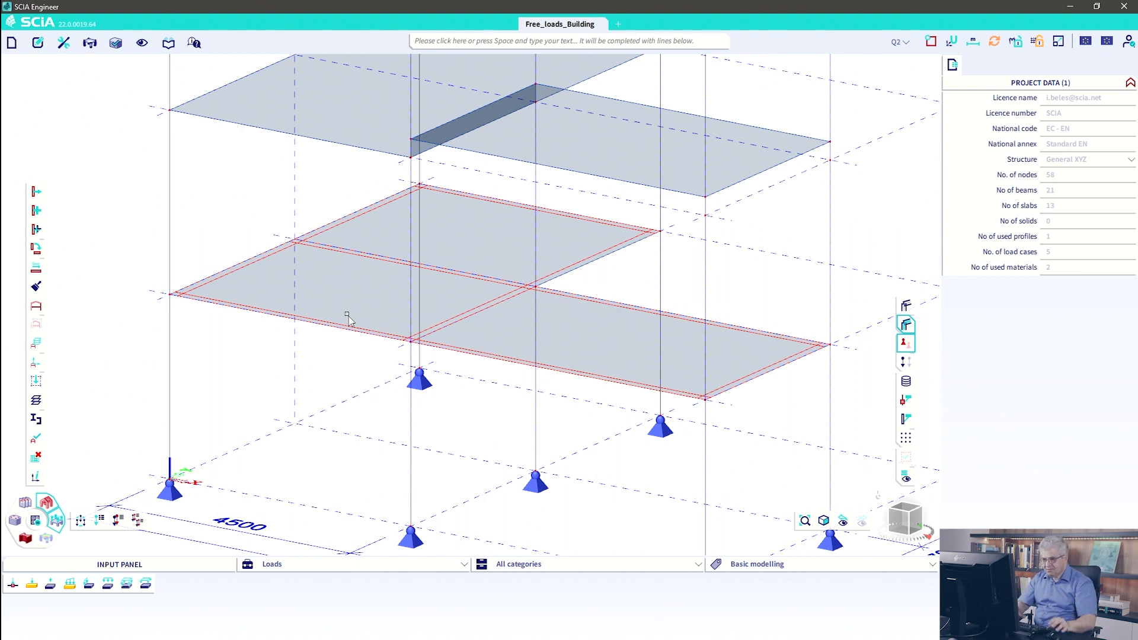
pyautogui.moveTo(300, 243)
pyautogui.mouseDown()
pyautogui.moveTo(520, 286)
pyautogui.moveTo(425, 321)
pyautogui.moveTo(336, 322)
pyautogui.moveTo(213, 292)
pyautogui.moveTo(297, 246)
pyautogui.mouseUp()
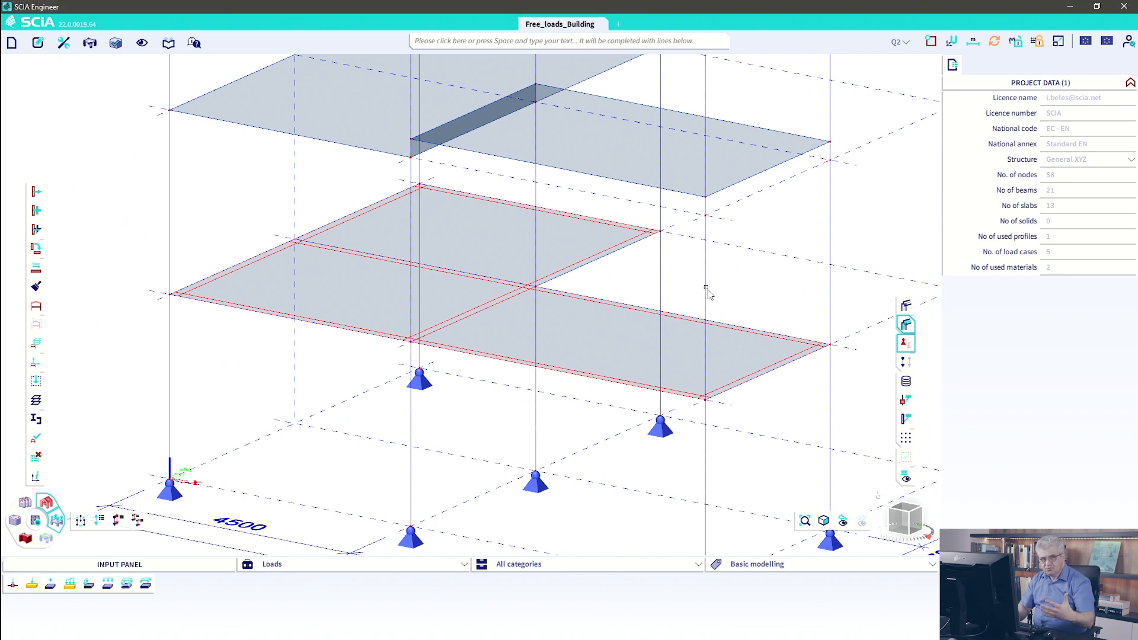
pyautogui.click(932, 44)
pyautogui.click(951, 42)
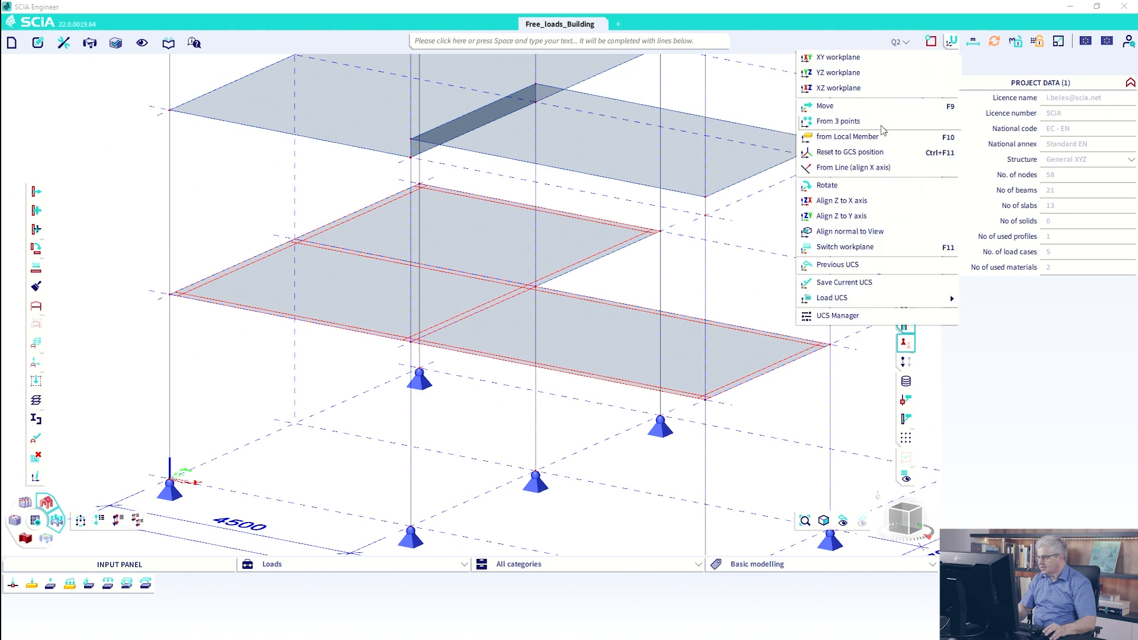
pyautogui.click(853, 108)
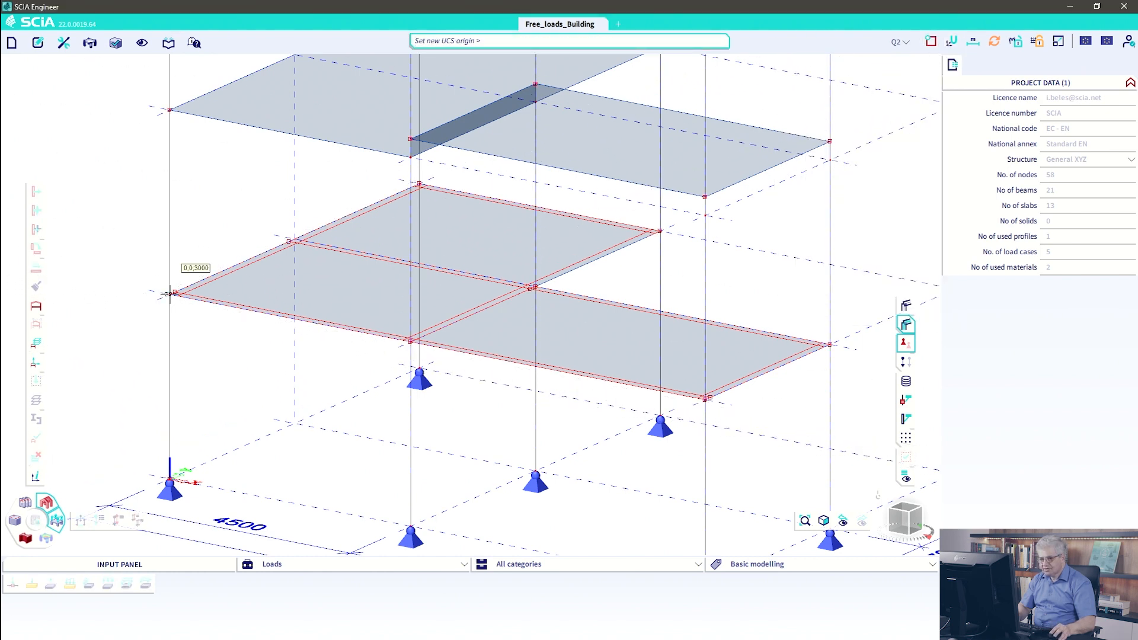
pyautogui.scroll(-2, 252, 328)
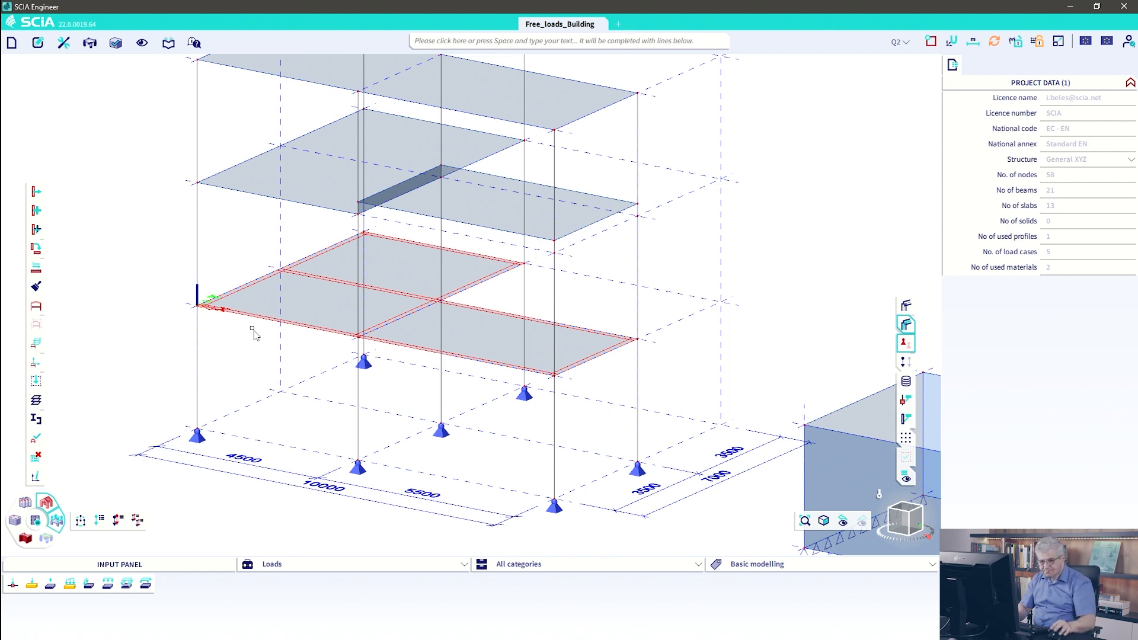
# - Set up a free surface load: direction Z, Force, Uniform, -3 kN/m², validity Z=0, system GCS, location Length
pyautogui.click(146, 585)
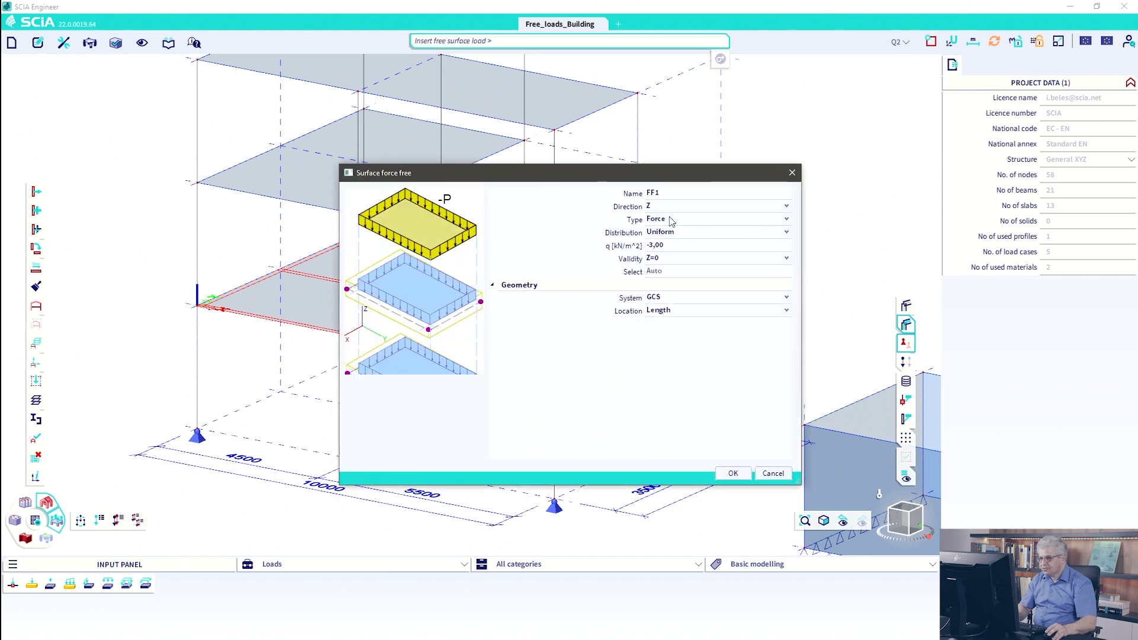
pyautogui.click(667, 231)
pyautogui.click(667, 221)
pyautogui.click(677, 237)
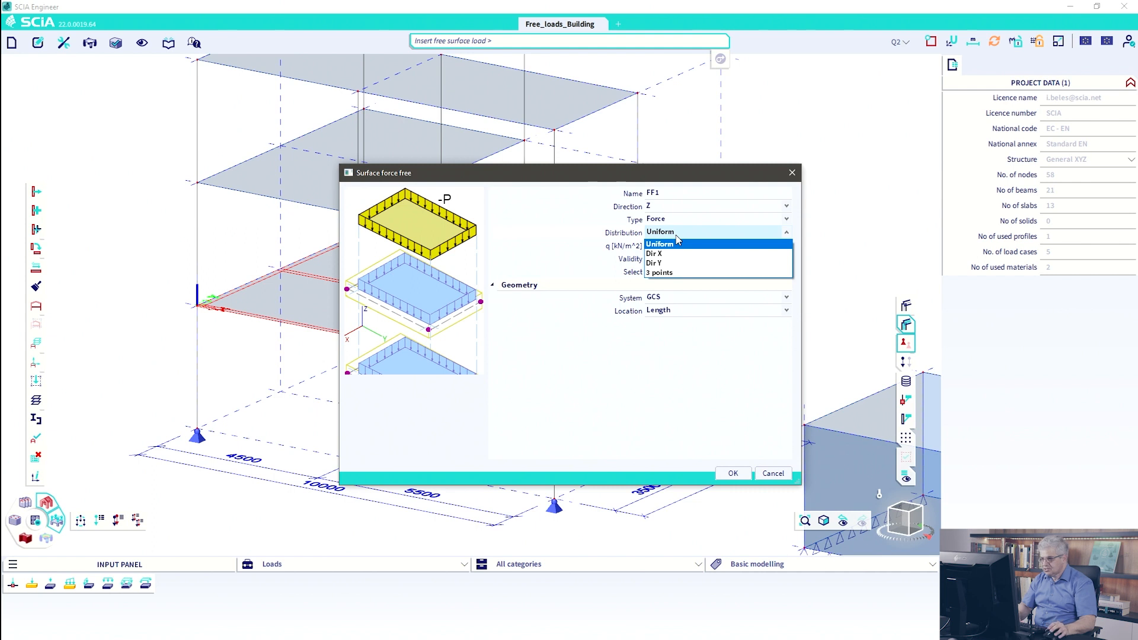
pyautogui.click(679, 244)
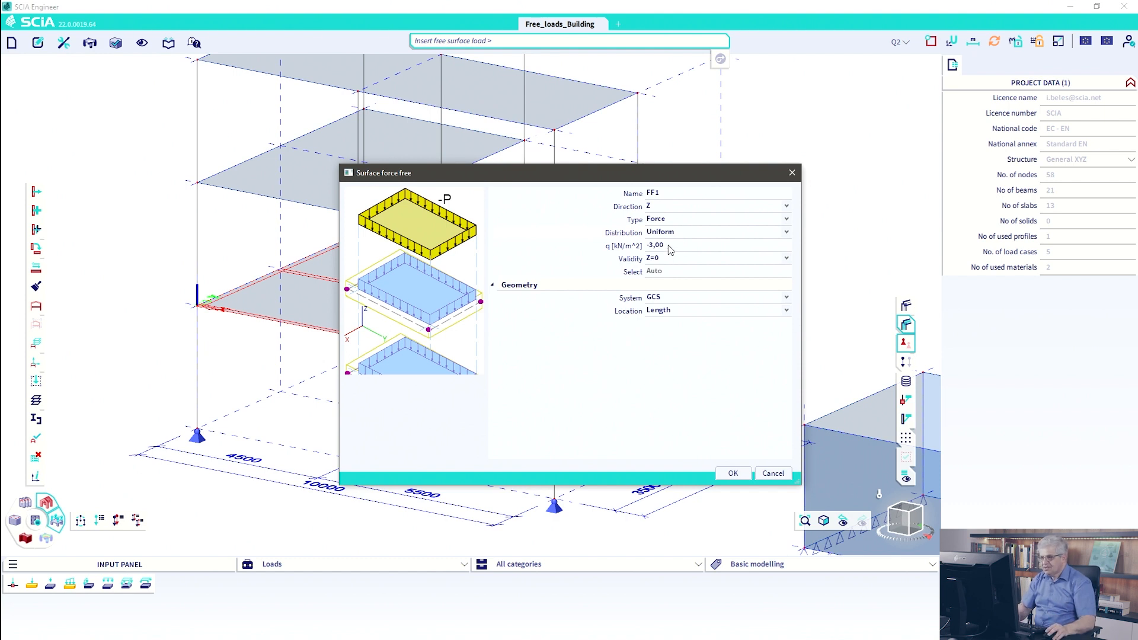
pyautogui.click(674, 259)
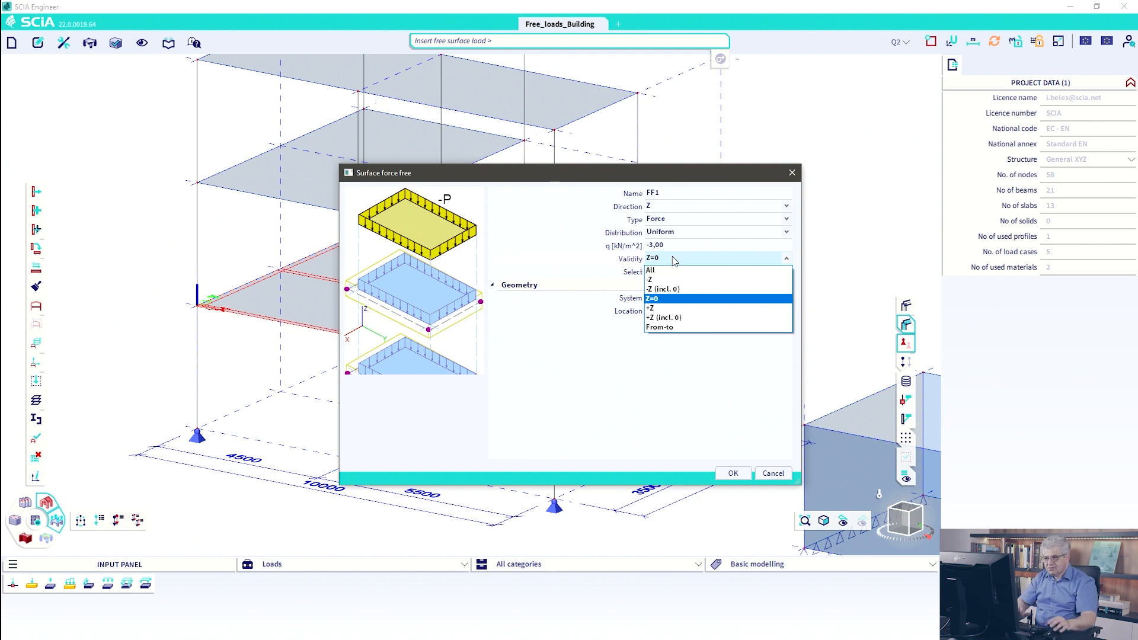
pyautogui.click(659, 303)
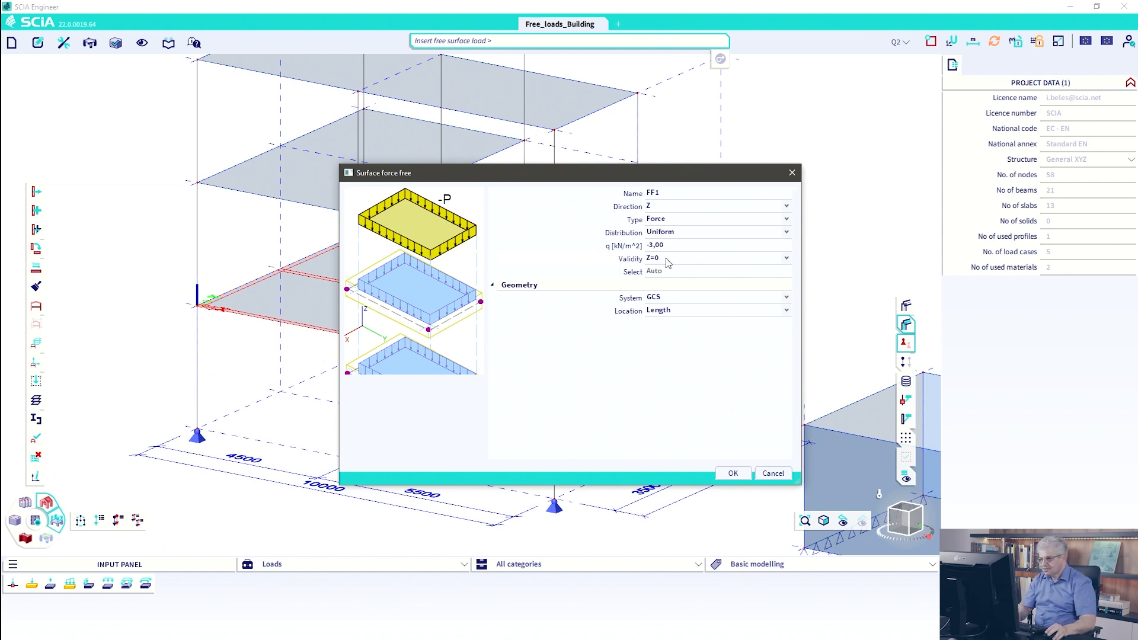
pyautogui.click(661, 313)
pyautogui.click(663, 320)
pyautogui.click(732, 473)
# - Draw the load polygon over the 4500 by 3500 first-floor bay at the UCS origin, using the inner edge-line intersections as corners
pyautogui.scroll(5, 205, 304)
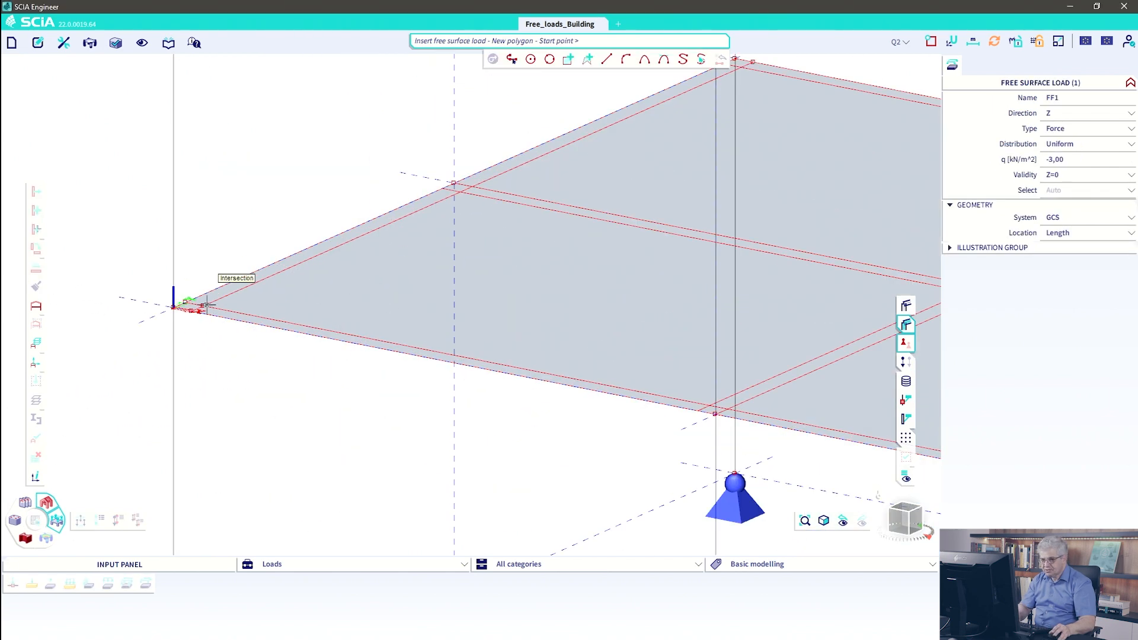
pyautogui.hotkey('ctrl', 'shift', '2')
pyautogui.moveTo(486, 63)
pyautogui.mouseDown()
pyautogui.moveTo(530, 50)
pyautogui.moveTo(735, 62)
pyautogui.moveTo(508, 92)
pyautogui.moveTo(487, 72)
pyautogui.mouseUp()
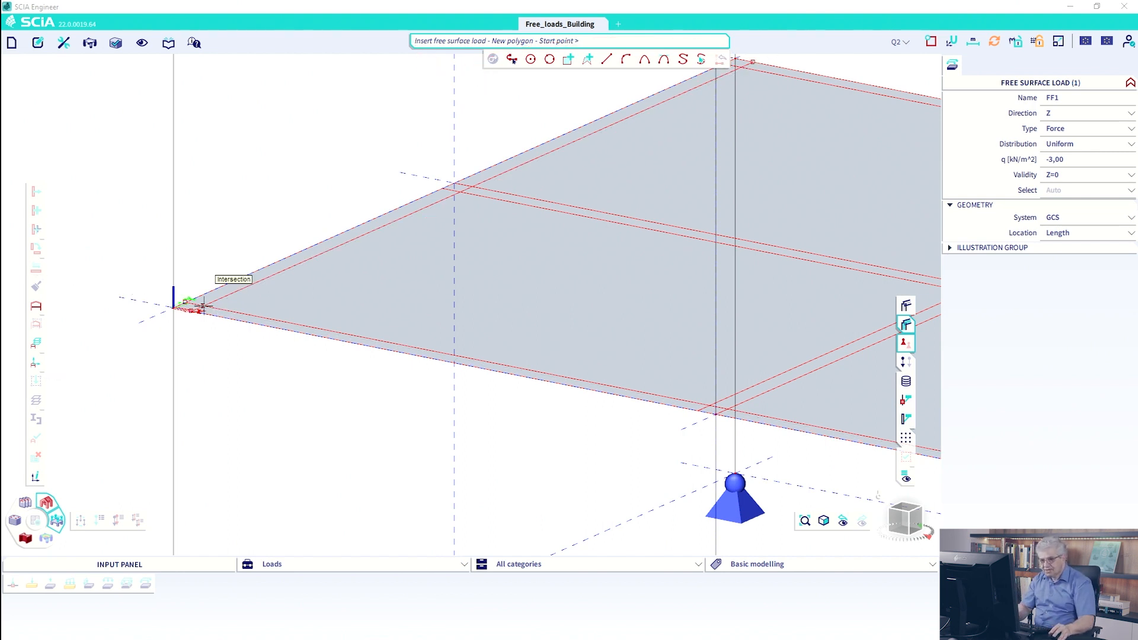
pyautogui.click(203, 306)
pyautogui.moveTo(620, 358); pyautogui.dragTo(474, 332, button='middle')
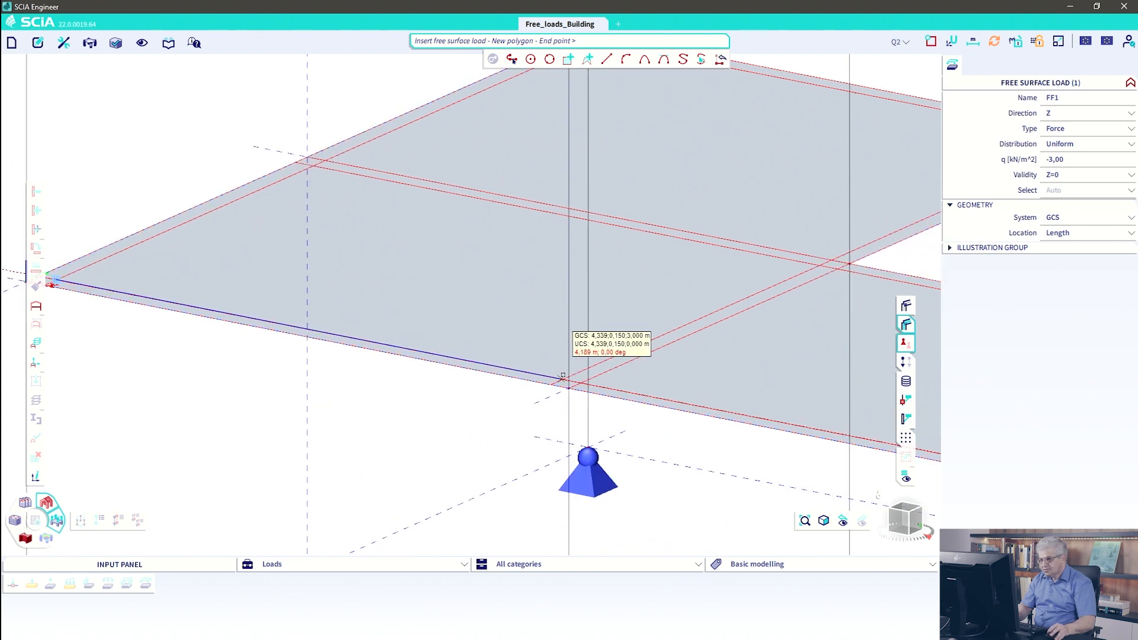
pyautogui.click(563, 380)
pyautogui.click(820, 265)
pyautogui.click(313, 165)
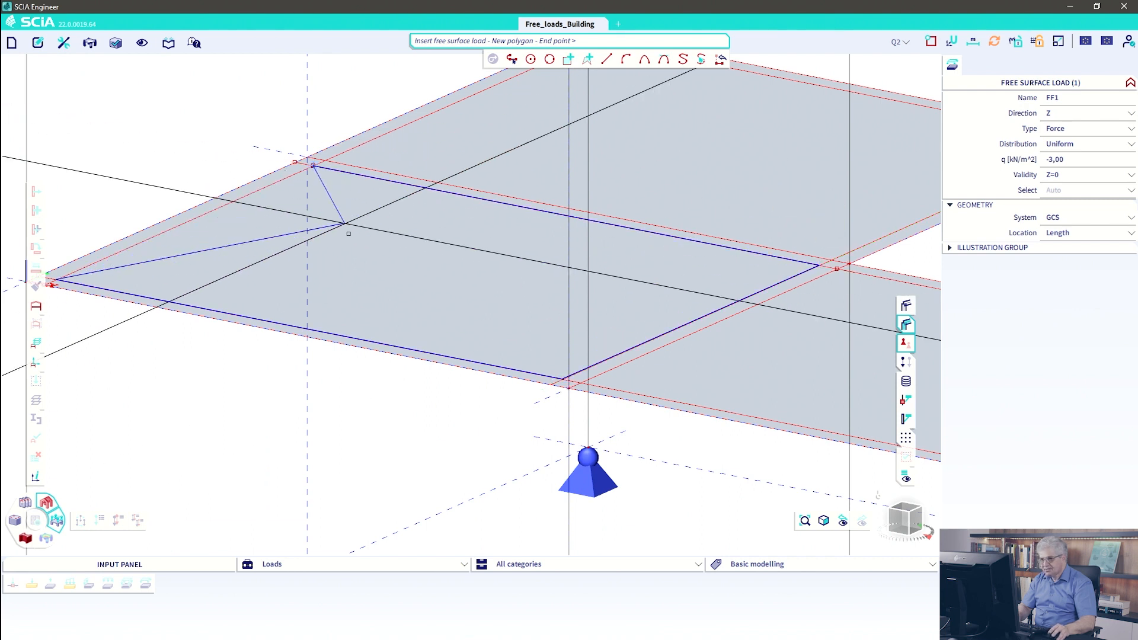
pyautogui.press('Escape')
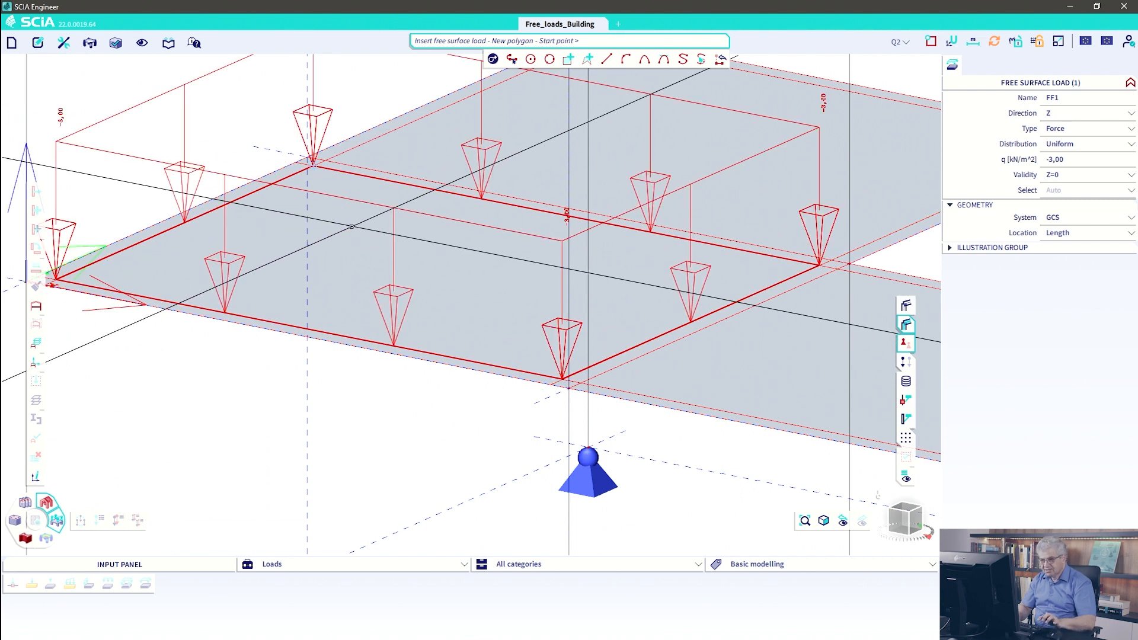
pyautogui.press('Escape')
# - Examine the first-floor free surface load and its properties within the whole building, then clear the selection
pyautogui.scroll(-6, 401, 292)
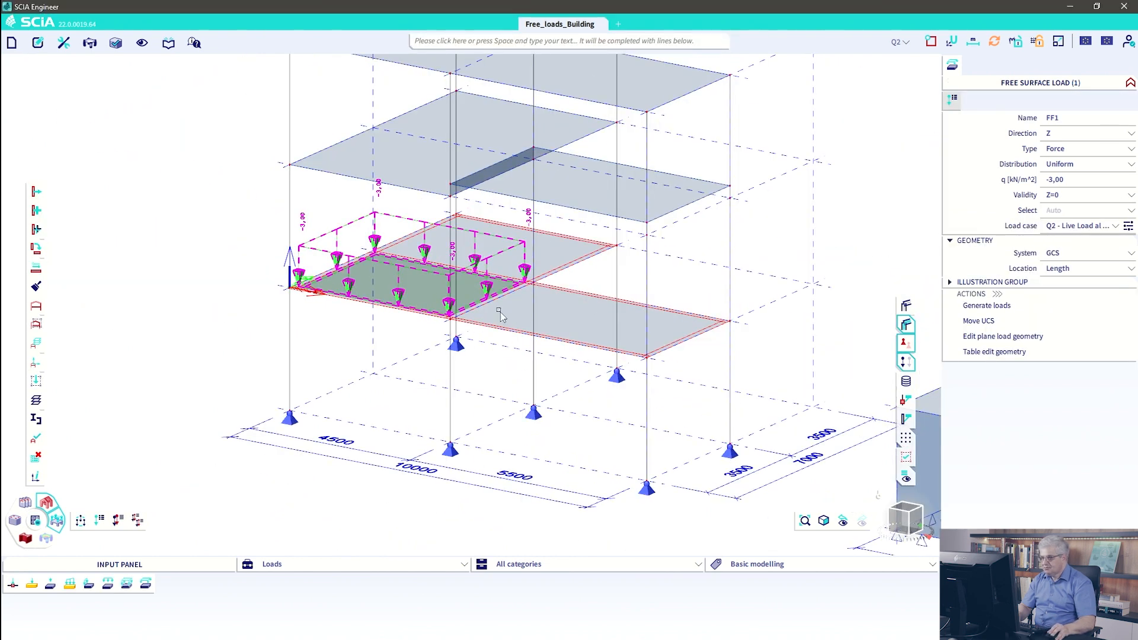
pyautogui.moveTo(517, 323); pyautogui.dragTo(382, 329, button='middle')
pyautogui.scroll(-4, 382, 331)
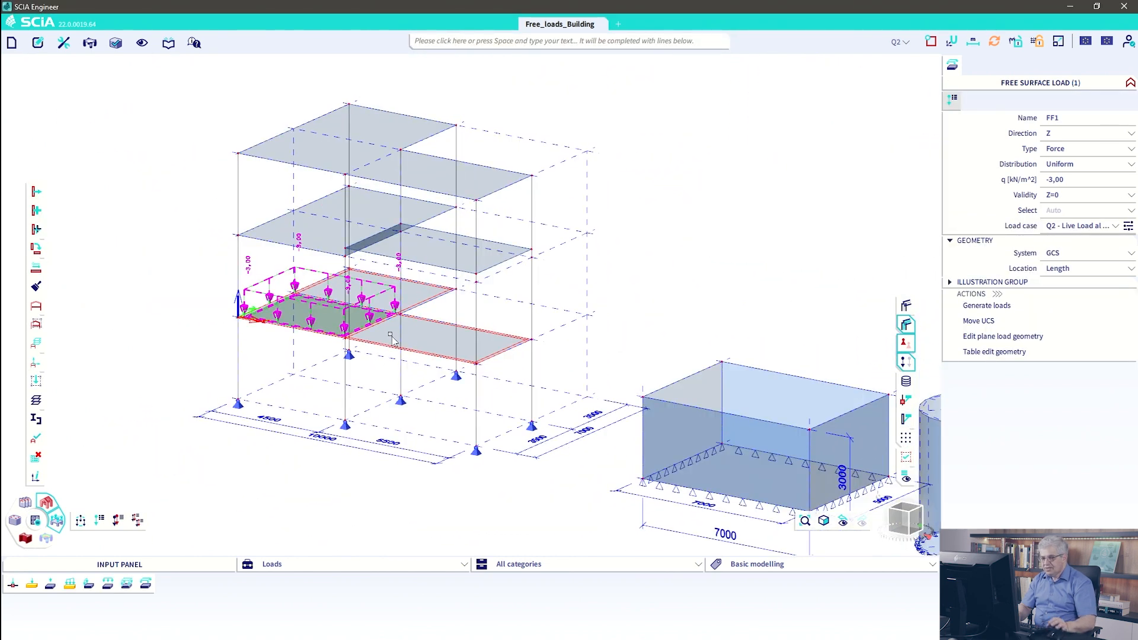
pyautogui.press('Escape')
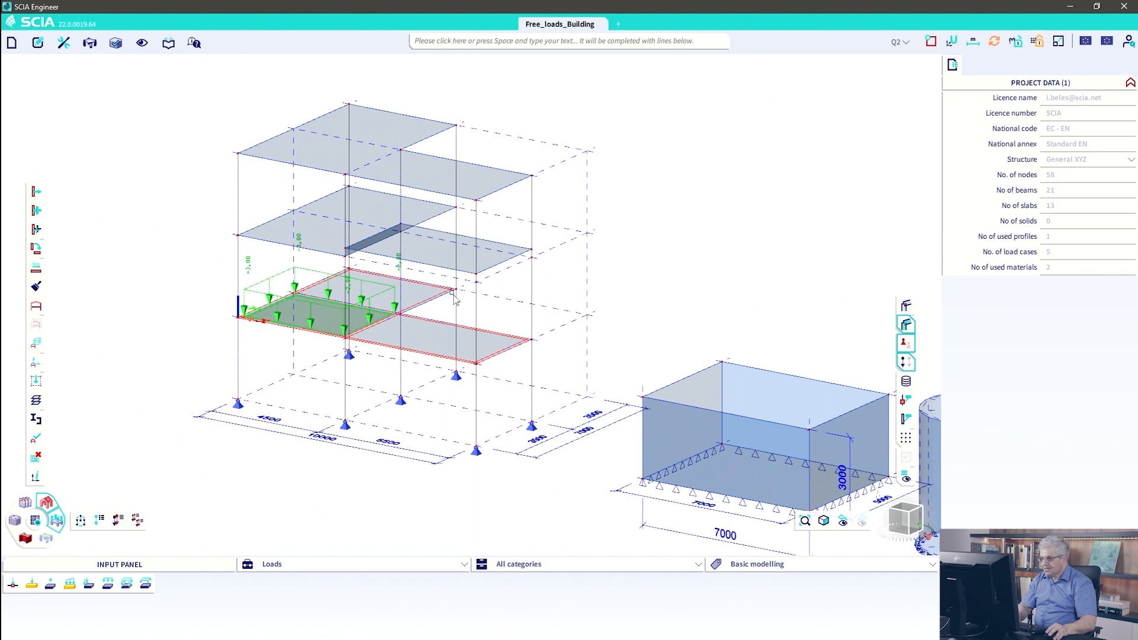
pyautogui.click(271, 283)
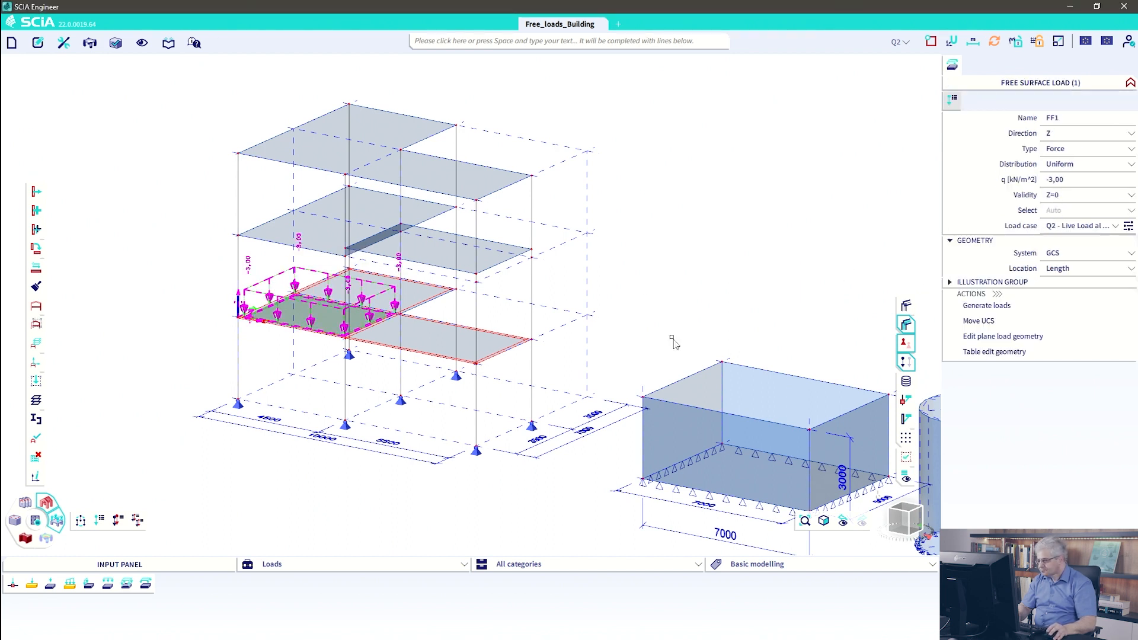
pyautogui.press('Escape')
pyautogui.scroll(3, 353, 261)
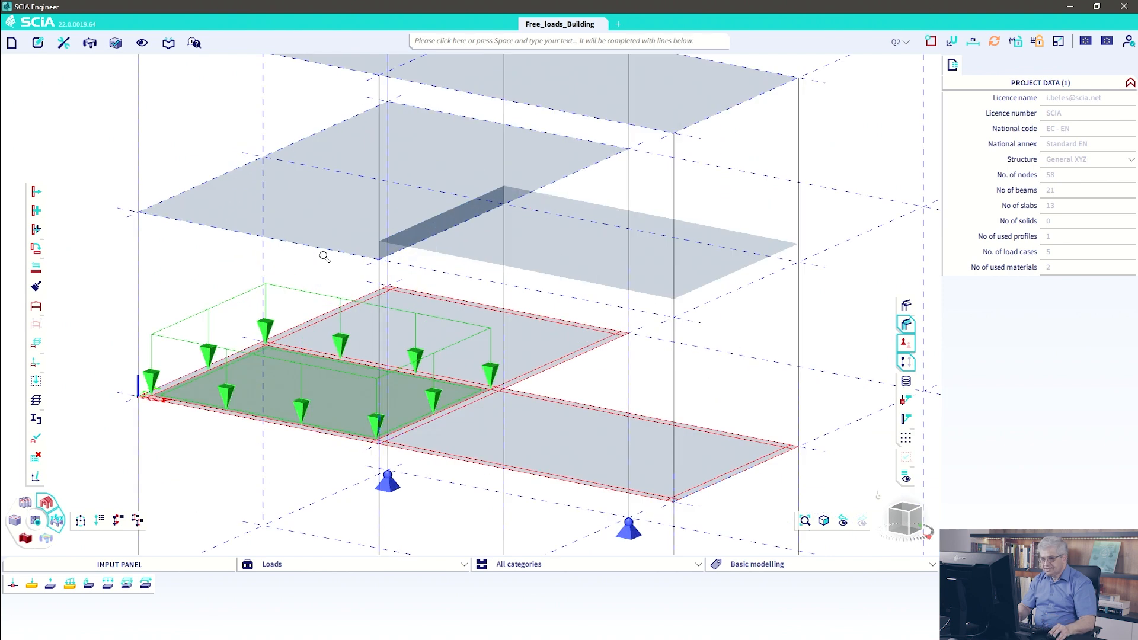
pyautogui.moveTo(353, 261); pyautogui.dragTo(429, 333, button='middle')
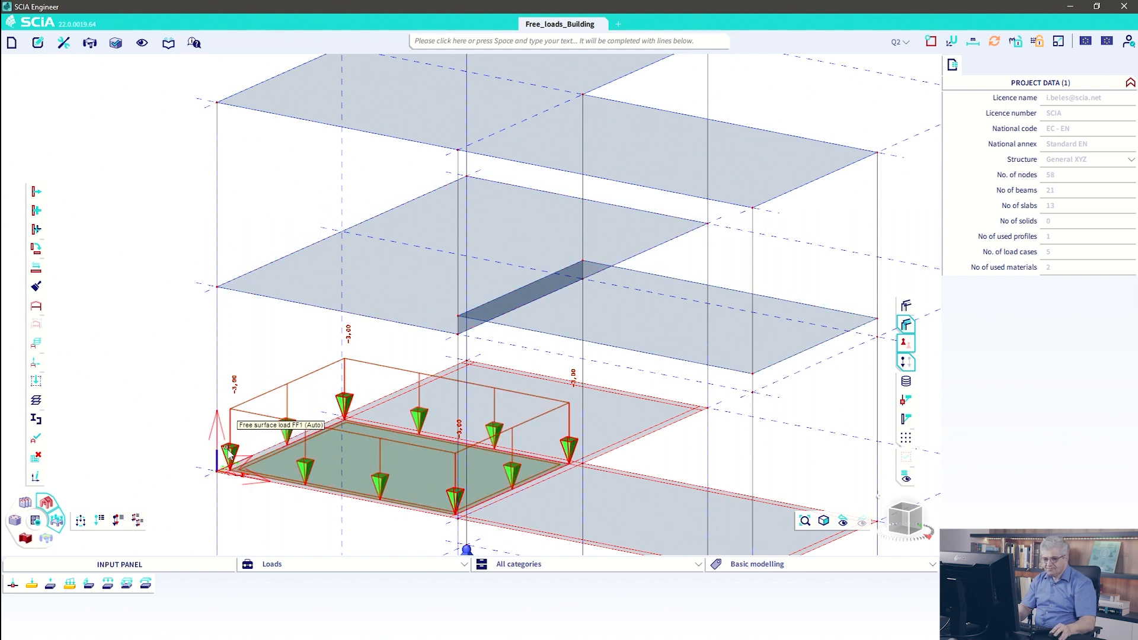
pyautogui.click(146, 584)
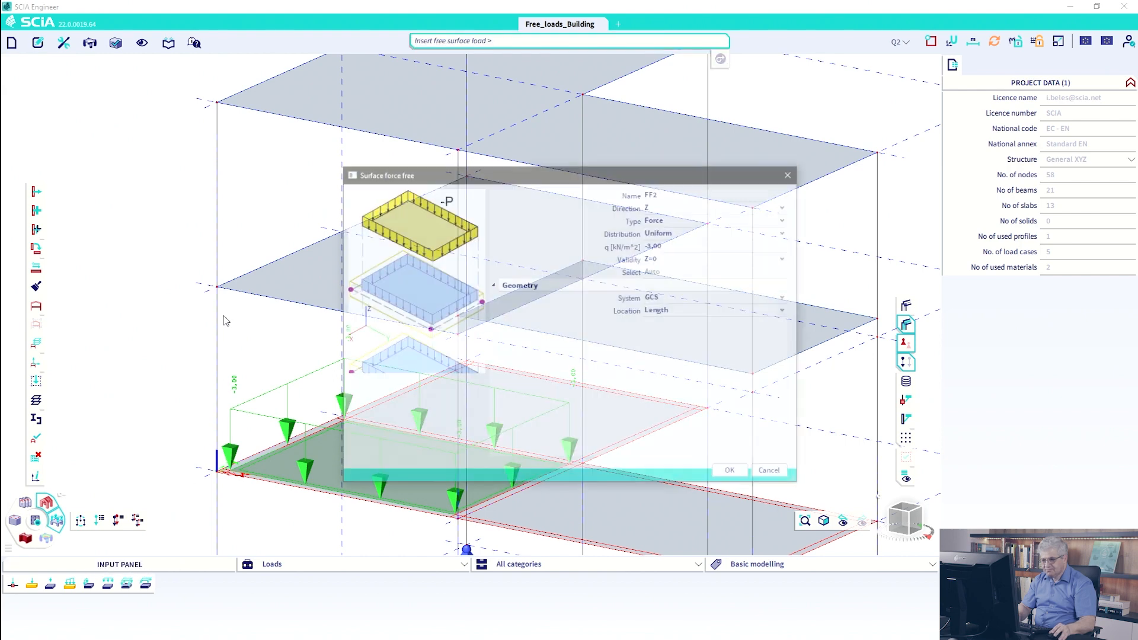
pyautogui.click(732, 474)
pyautogui.click(217, 287)
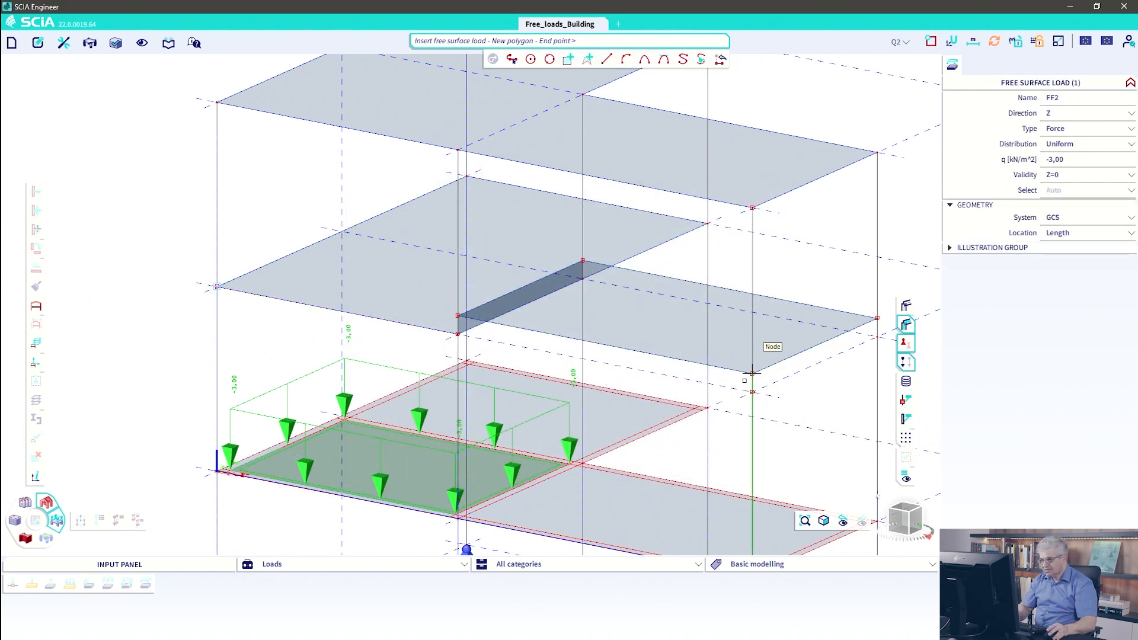
pyautogui.scroll(-3, 752, 373)
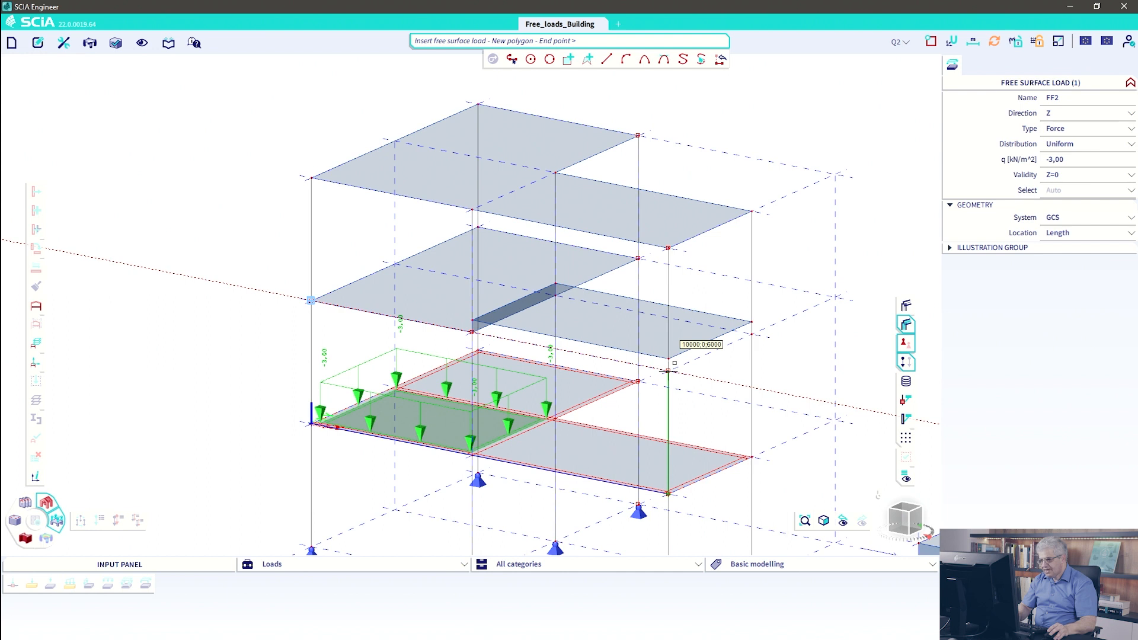
pyautogui.hotkey('ctrl', '2')
pyautogui.moveTo(678, 486)
pyautogui.mouseDown()
pyautogui.moveTo(686, 498)
pyautogui.moveTo(682, 487)
pyautogui.mouseUp()
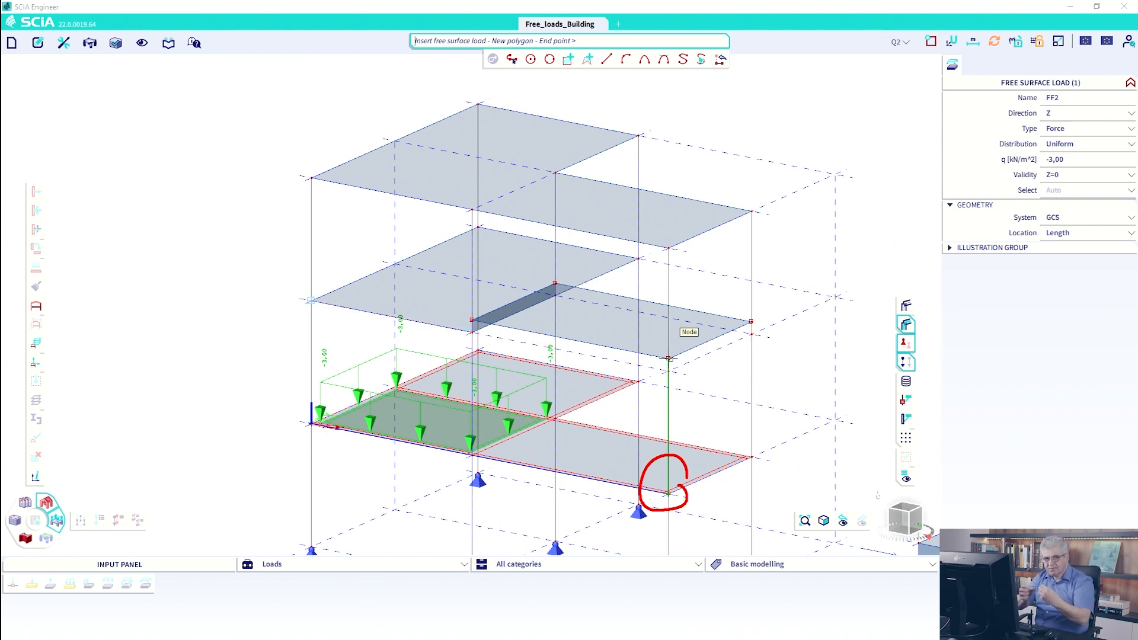
pyautogui.press('Escape')
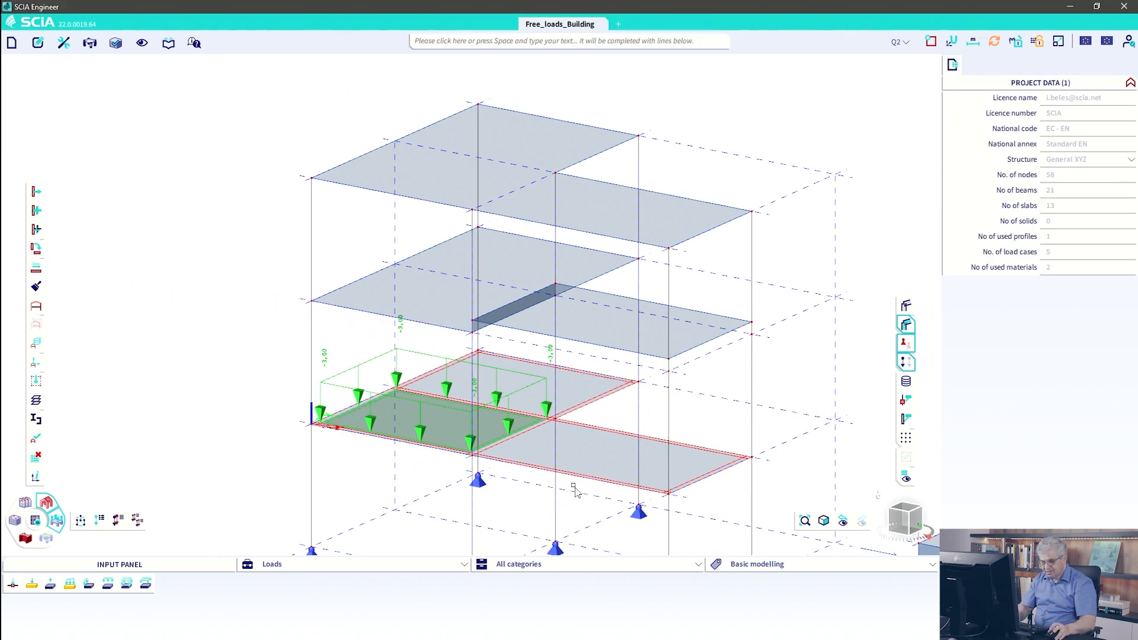
# - Move the UCS origin to the second-floor slab's corner node directly above the current origin
pyautogui.click(950, 45)
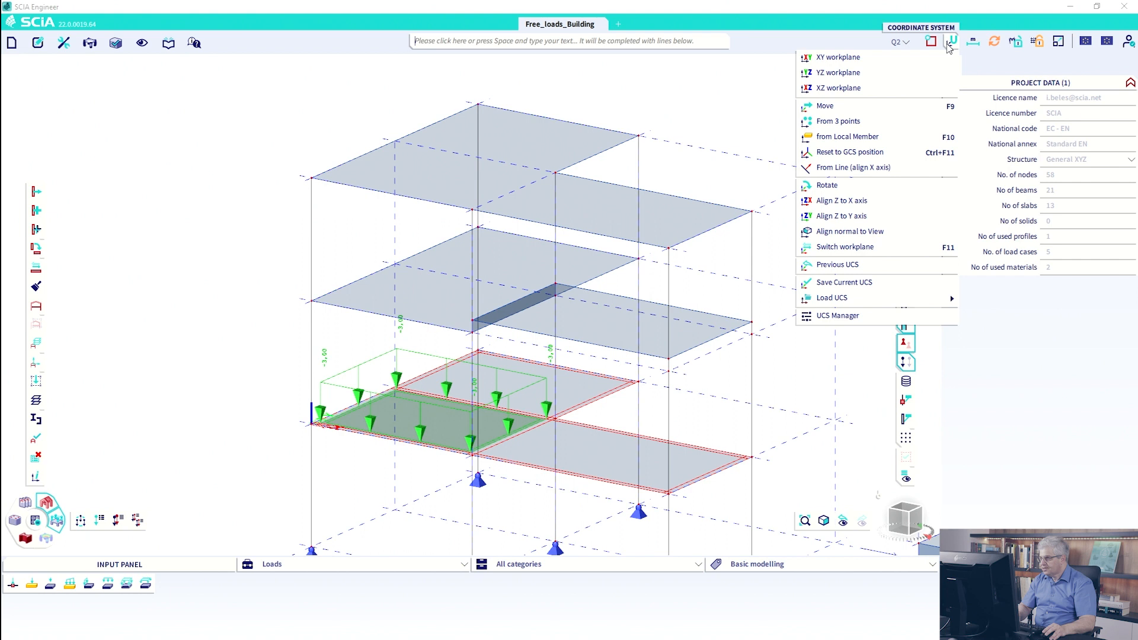
pyautogui.click(923, 109)
pyautogui.click(312, 300)
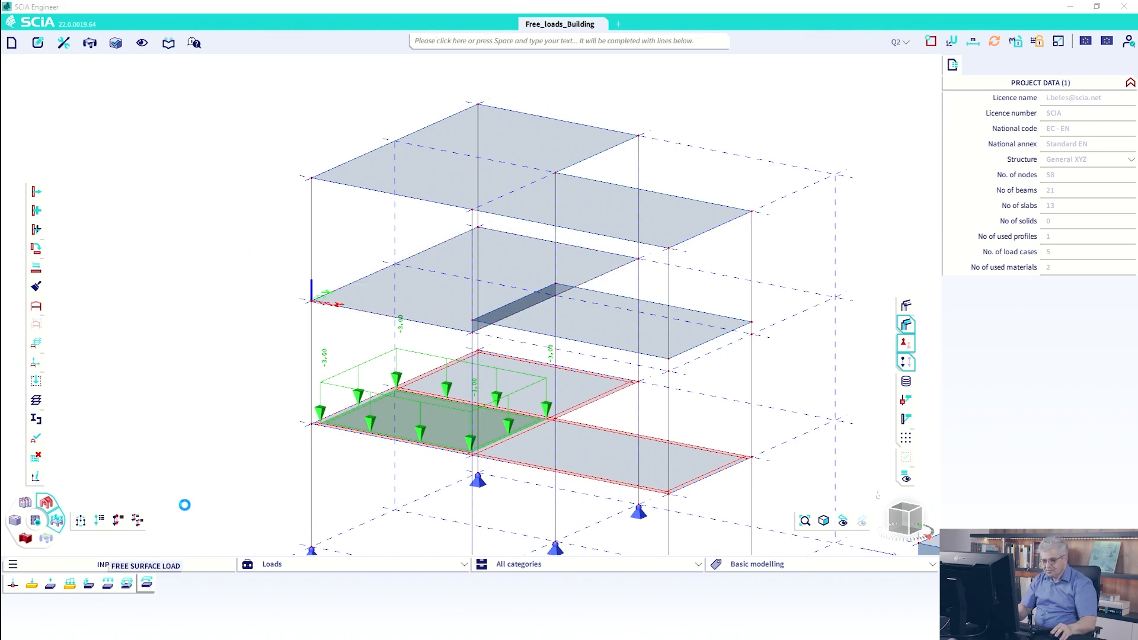
# - Insert a uniform -3 kN/m² free surface load with validity Z=0 as a 10000 by 3500 rectangle along the second floor's front bays
pyautogui.click(731, 475)
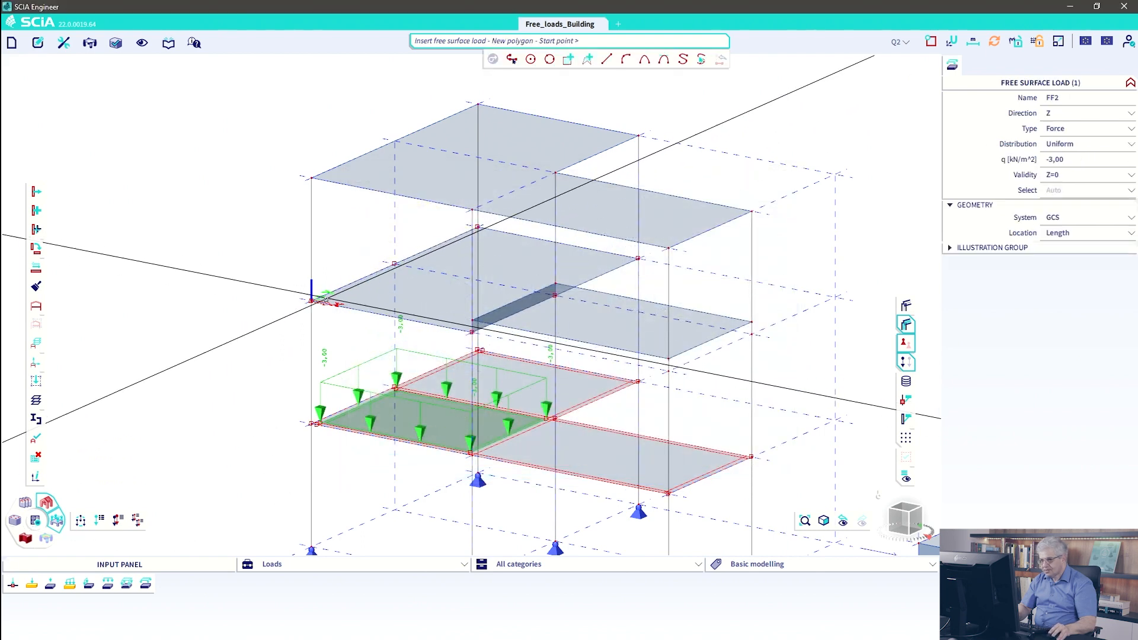
pyautogui.click(668, 370)
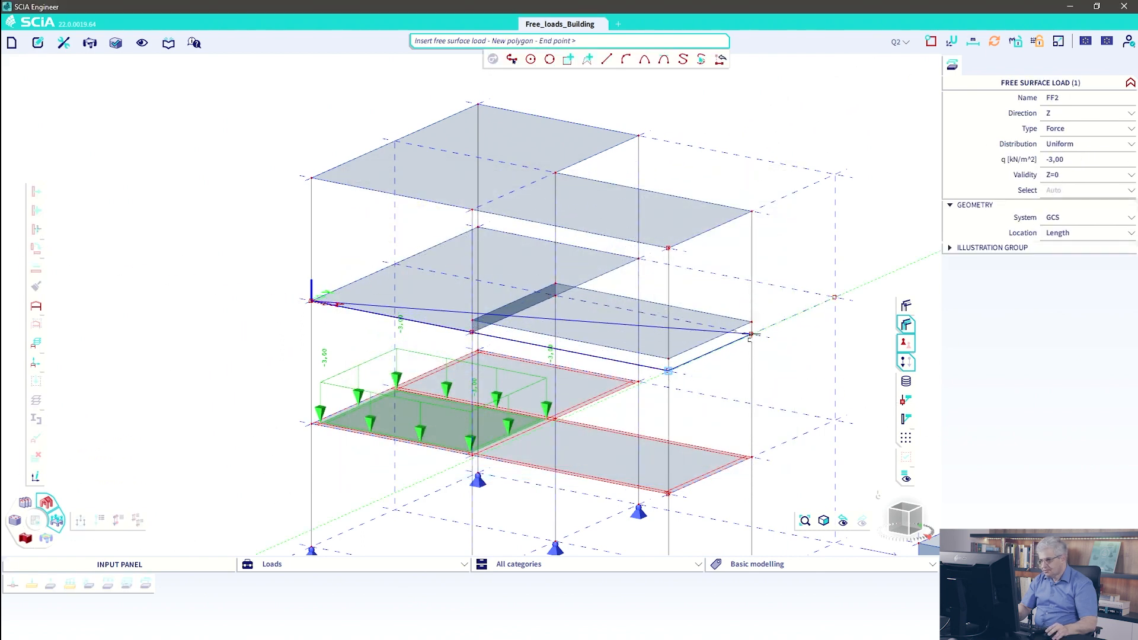
pyautogui.click(395, 263)
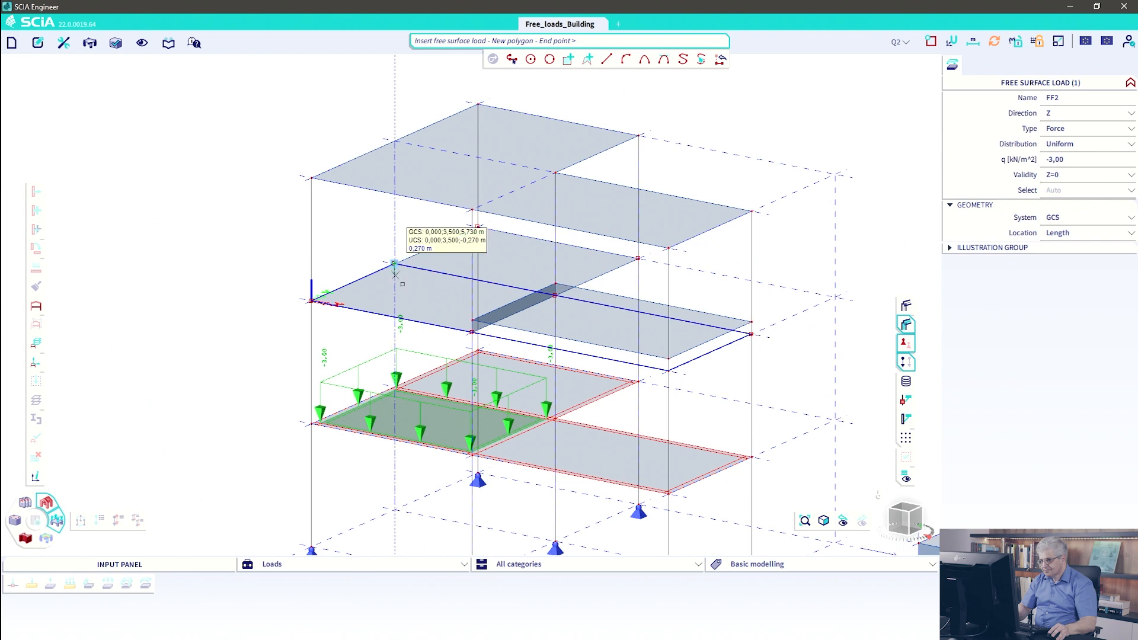
pyautogui.press('Escape')
pyautogui.press('Escape')
pyautogui.press('Escape')
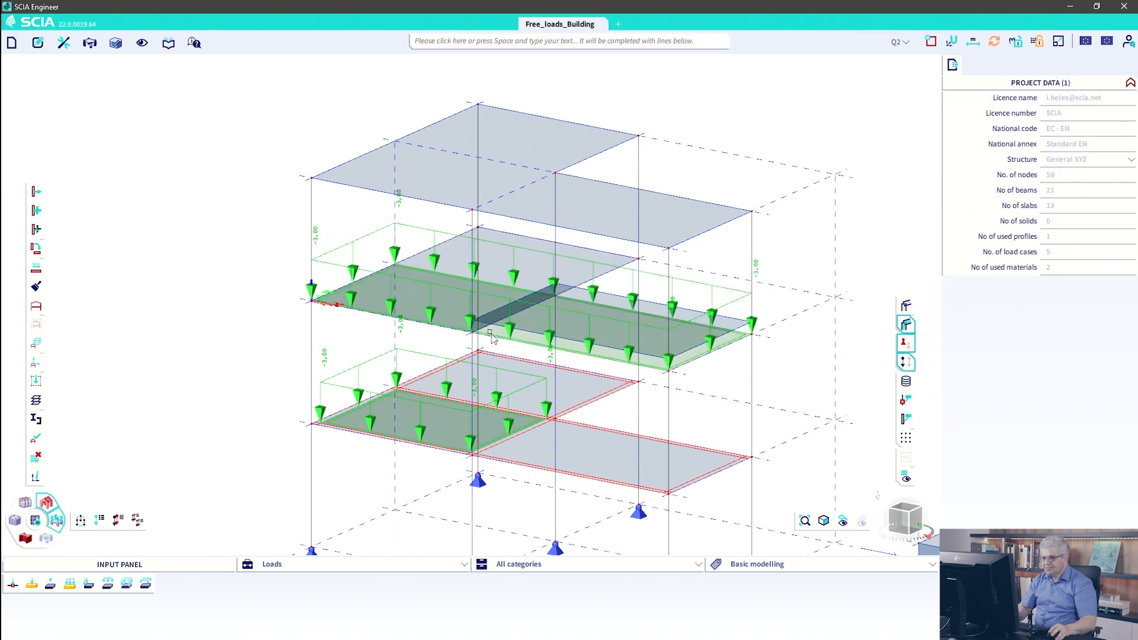
# - Change the second-floor free surface load's validity to From-to, ranging from -0,1 m to 0,4 m
pyautogui.scroll(-2, 488, 333)
pyautogui.moveTo(479, 348); pyautogui.dragTo(425, 379, button='middle')
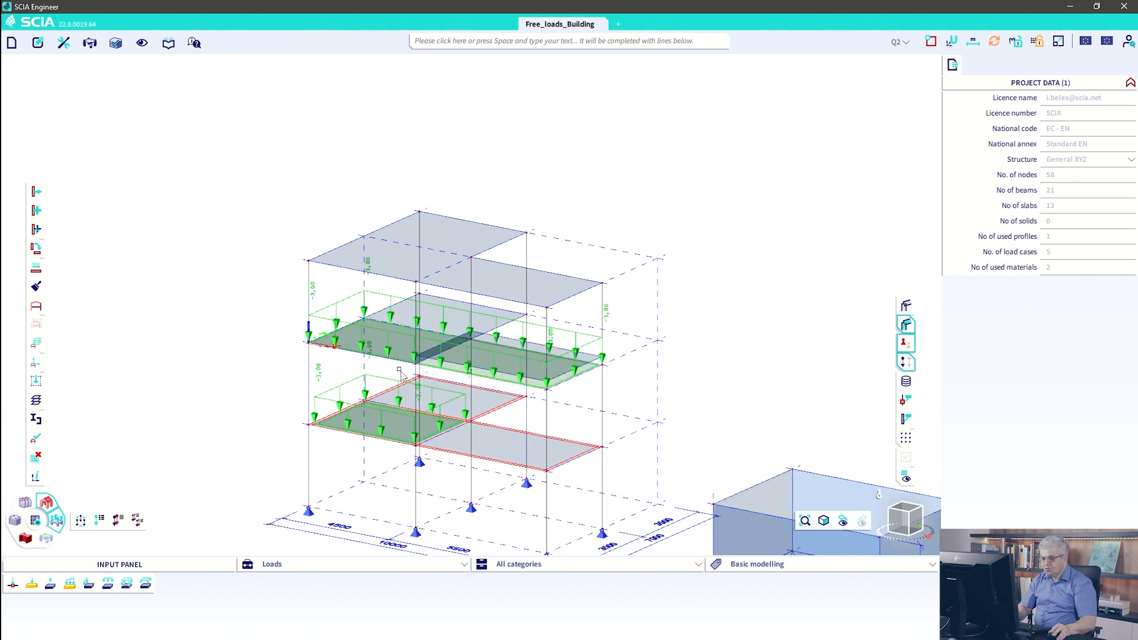
pyautogui.click(375, 332)
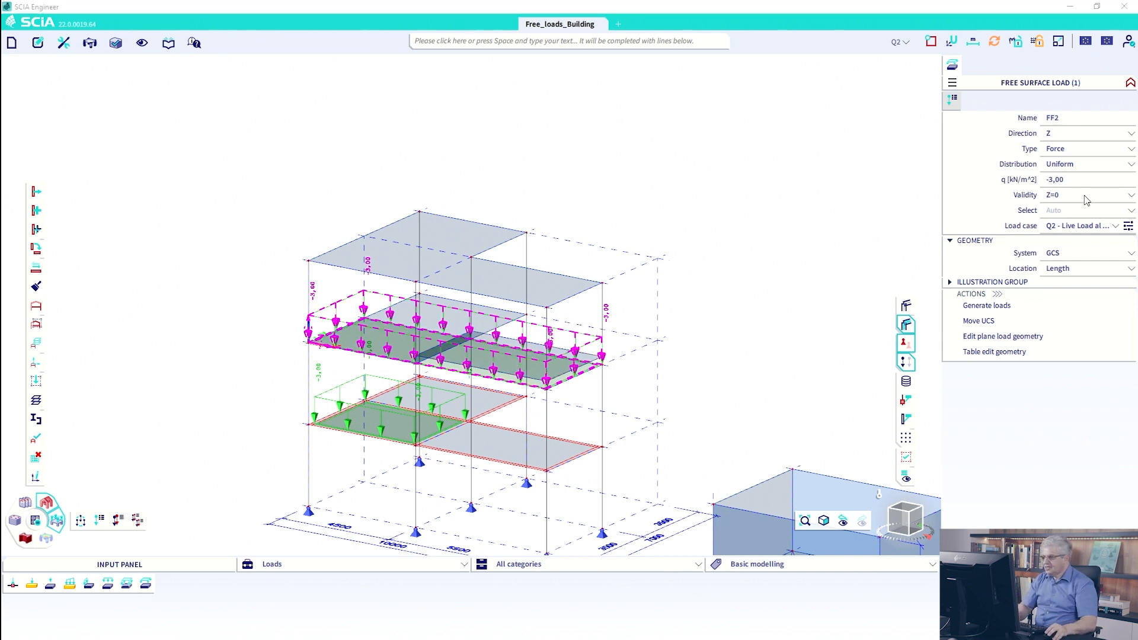
pyautogui.click(1054, 195)
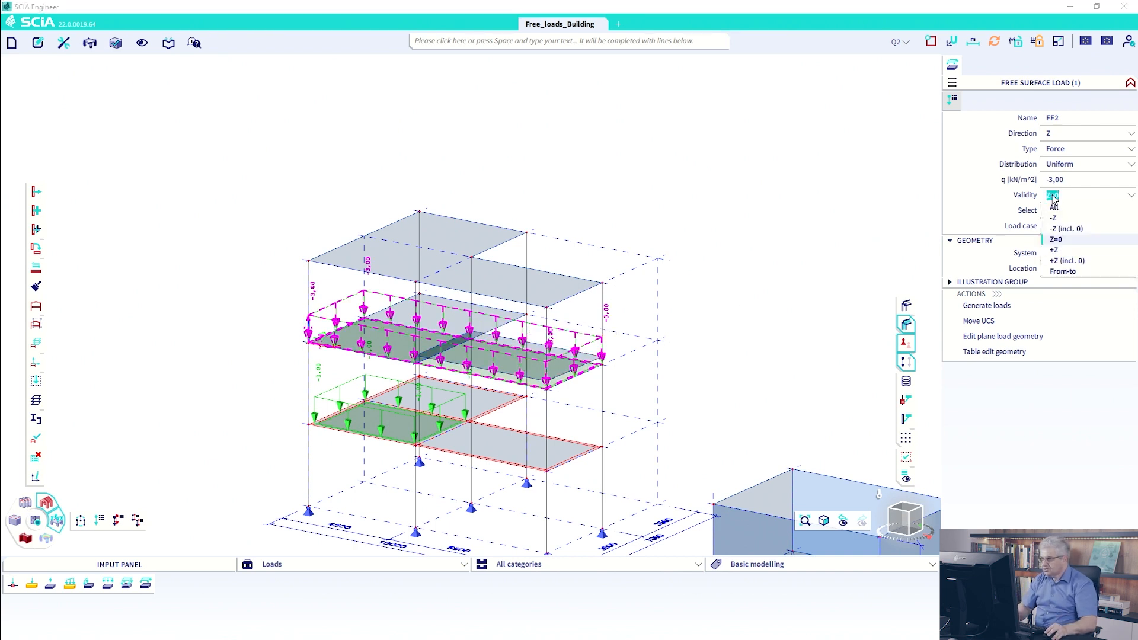
pyautogui.click(1064, 272)
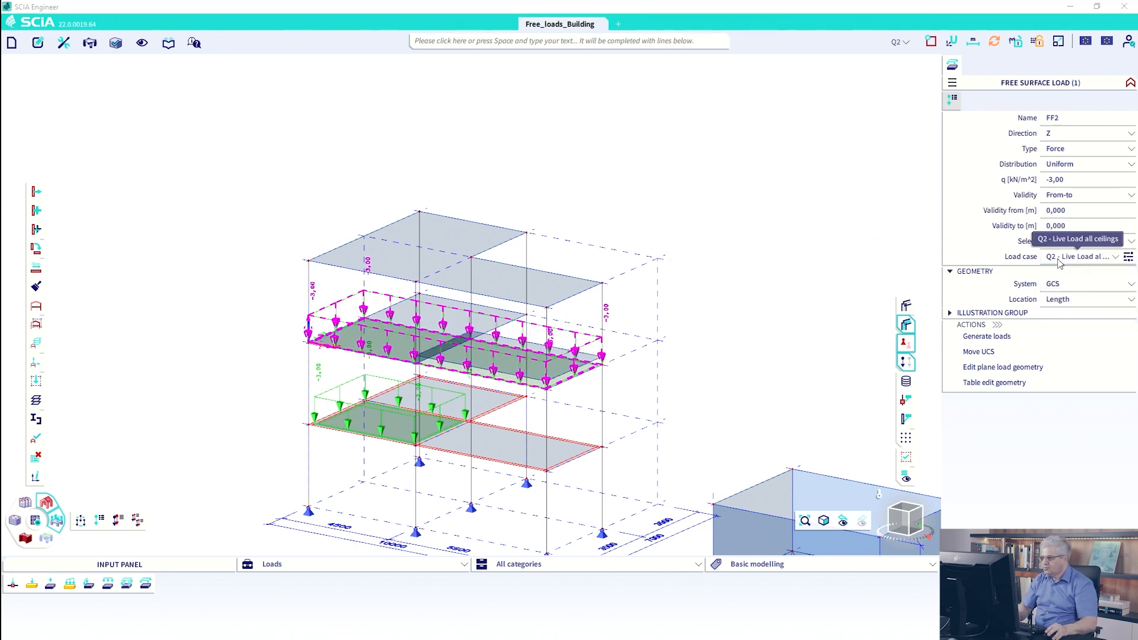
pyautogui.click(1066, 214)
pyautogui.write('-0,1')
pyautogui.press('Return')
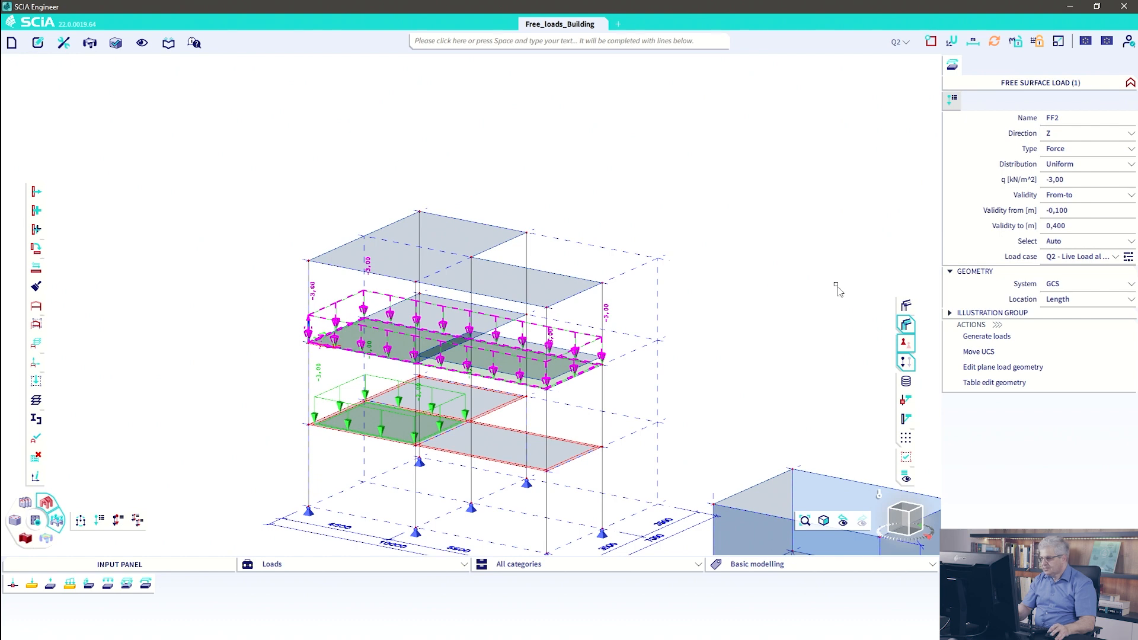
# - Generate the loads from the second-floor free surface load, inspect the generated load on the slab at the UCS origin, and clear the selection
pyautogui.click(968, 341)
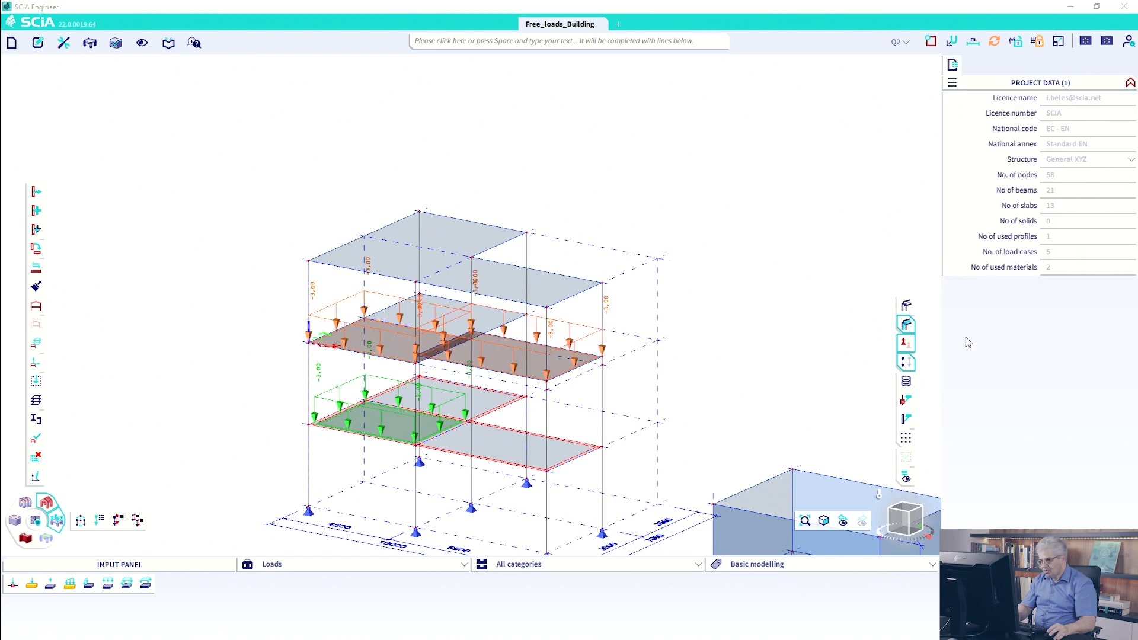
pyautogui.scroll(5, 452, 336)
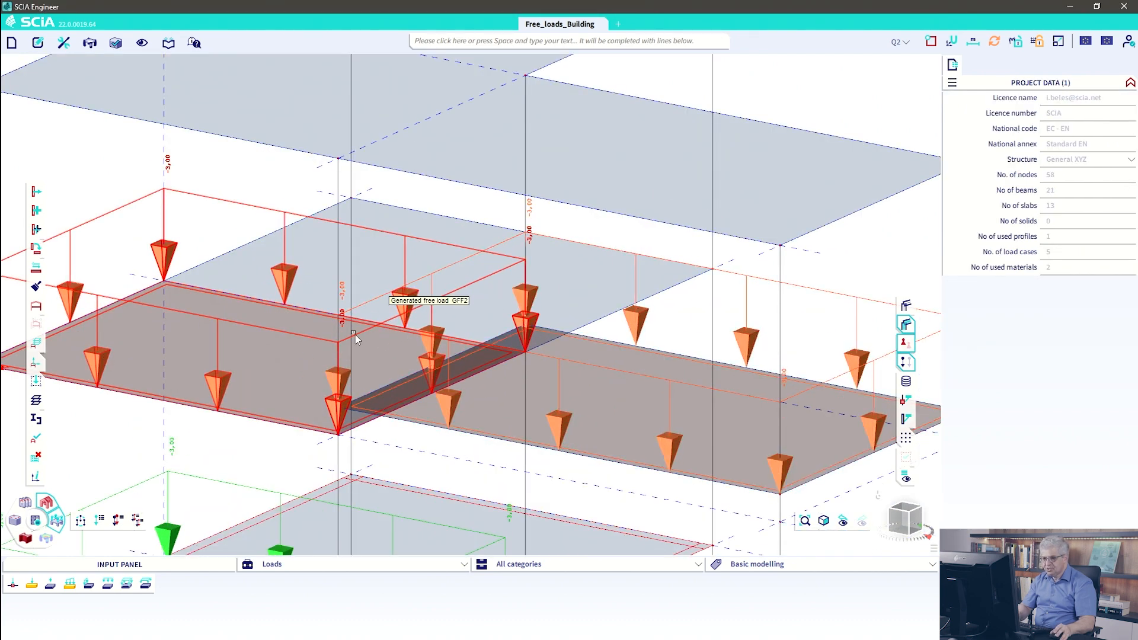
pyautogui.scroll(-5, 385, 344)
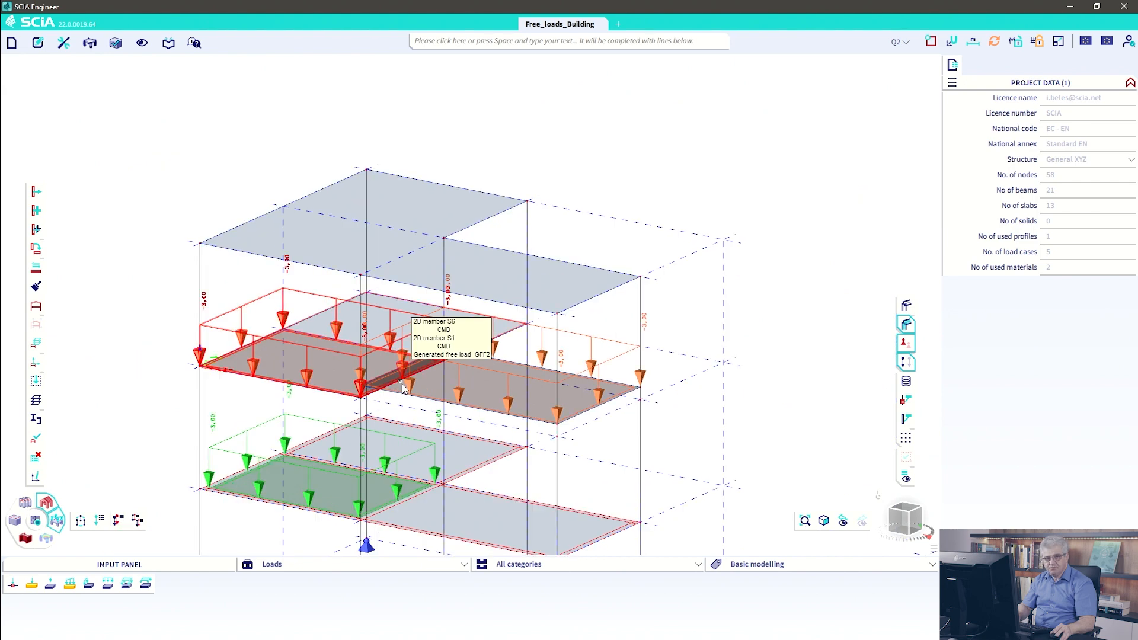
pyautogui.scroll(-2, 400, 383)
pyautogui.click(288, 335)
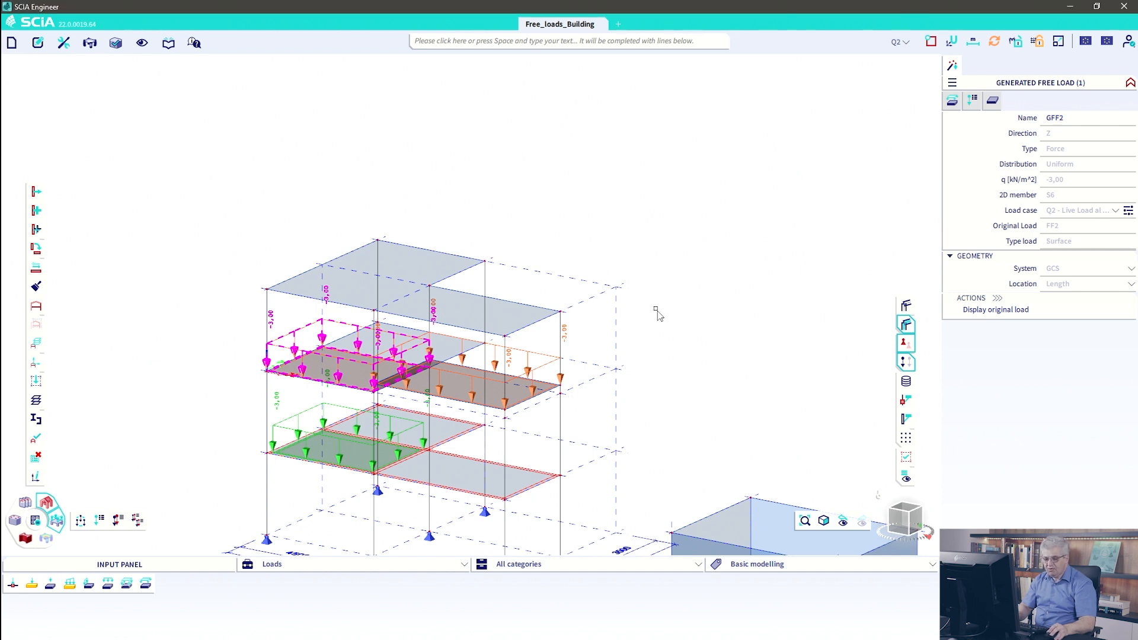
pyautogui.press('Escape')
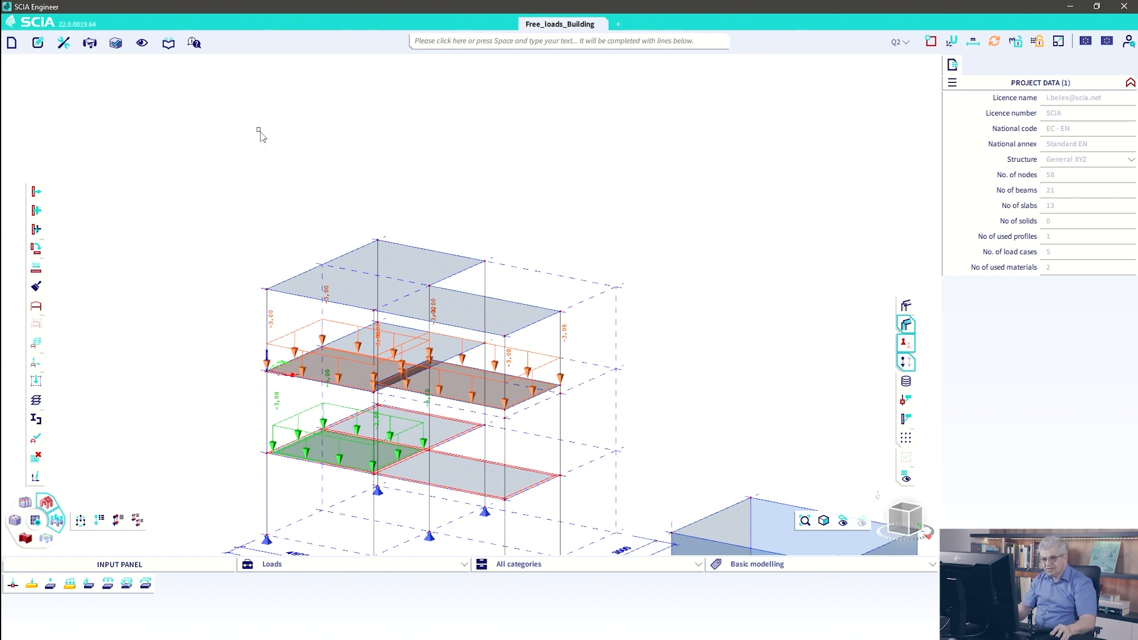
# - In the view settings for all entities, set the load generators display to Original and apply it, keeping the model in sight
pyautogui.rightClick(258, 131)
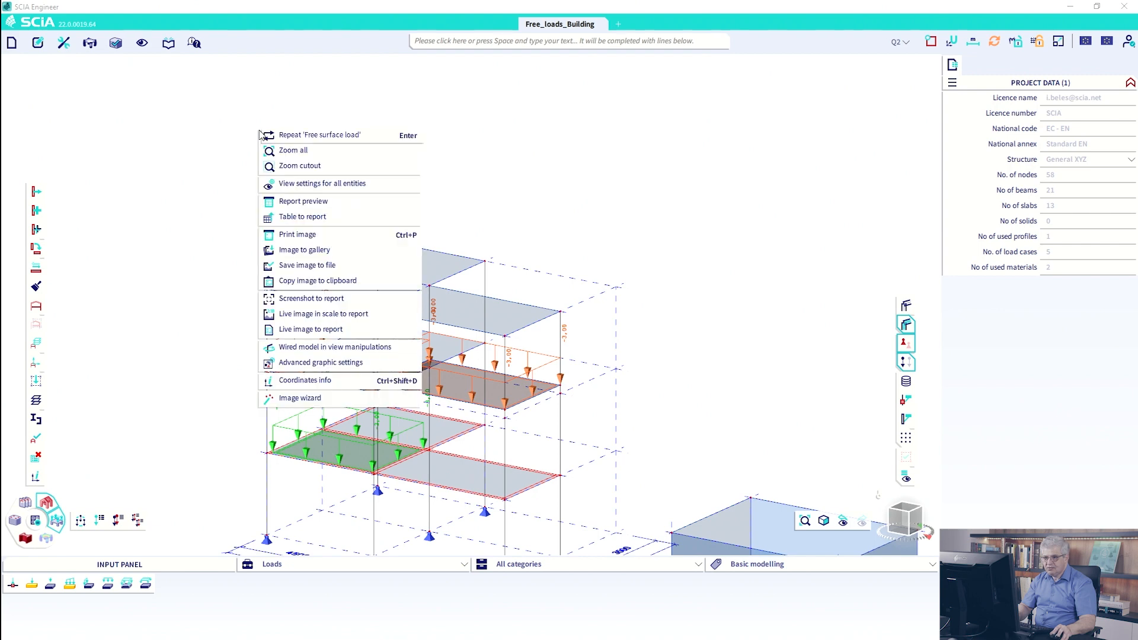
pyautogui.click(301, 184)
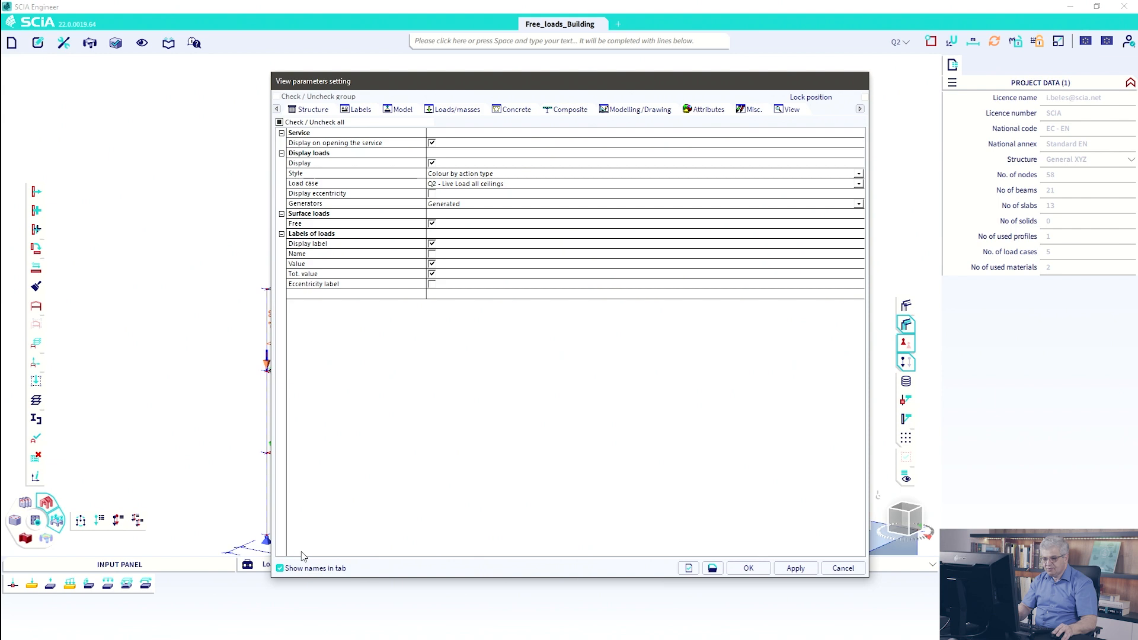
pyautogui.click(280, 568)
pyautogui.click(280, 568)
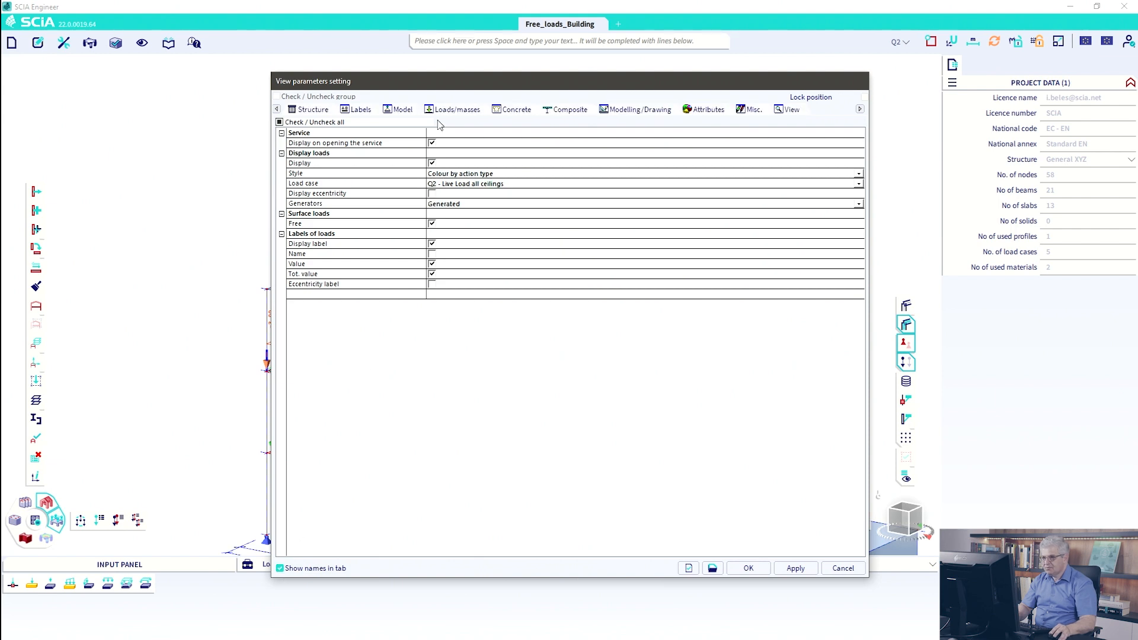
pyautogui.click(478, 205)
pyautogui.click(478, 205)
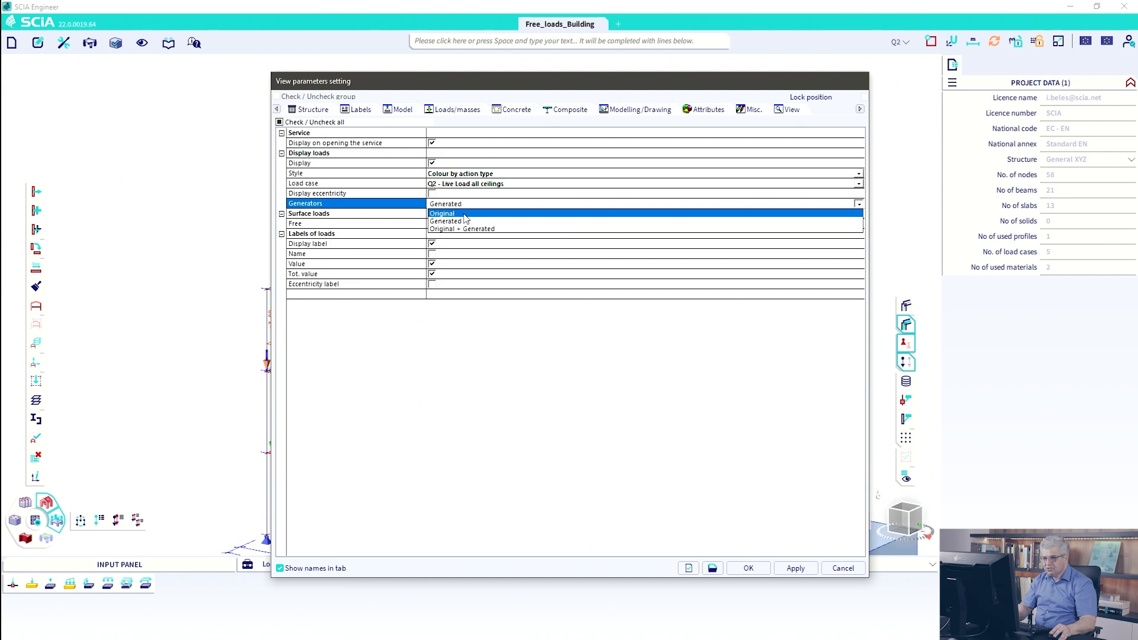
pyautogui.click(466, 218)
pyautogui.moveTo(431, 82); pyautogui.dragTo(671, 64)
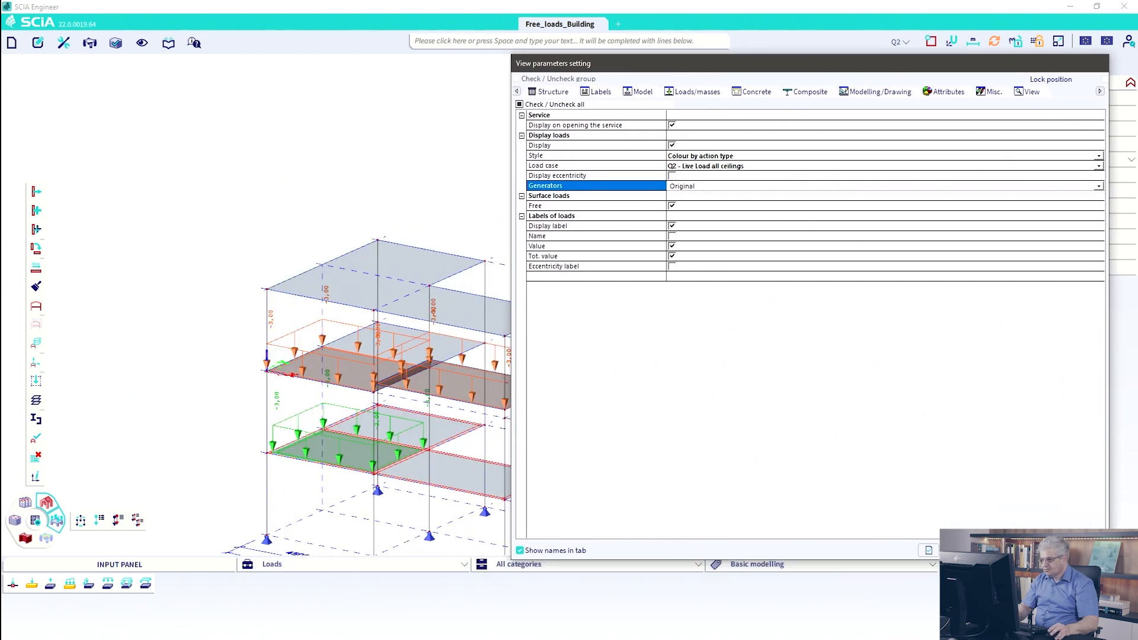
pyautogui.moveTo(532, 67); pyautogui.dragTo(646, 106)
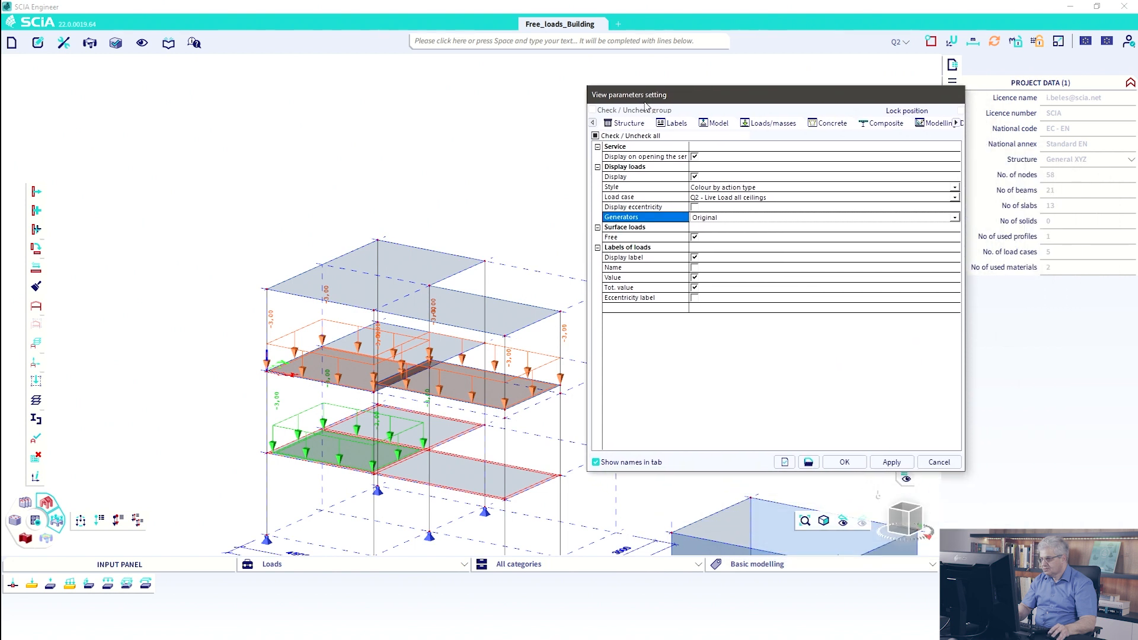
pyautogui.click(887, 465)
# - Compare the load display by applying the generators setting as Generated and as Original + Generated
pyautogui.click(751, 219)
pyautogui.click(747, 238)
pyautogui.click(891, 463)
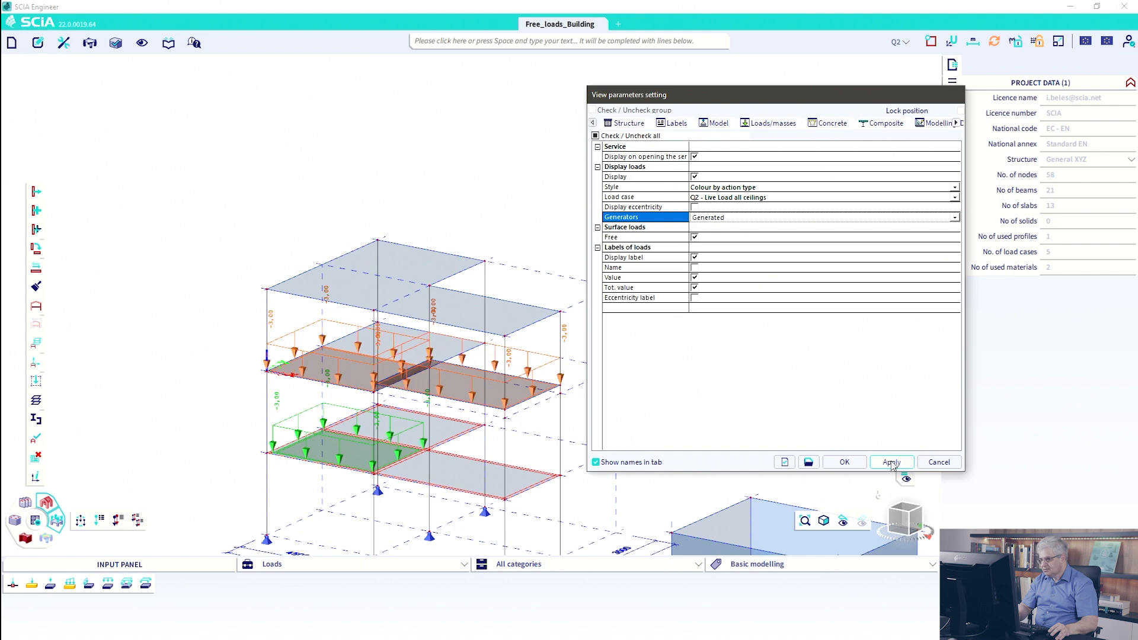
pyautogui.click(732, 217)
pyautogui.click(729, 247)
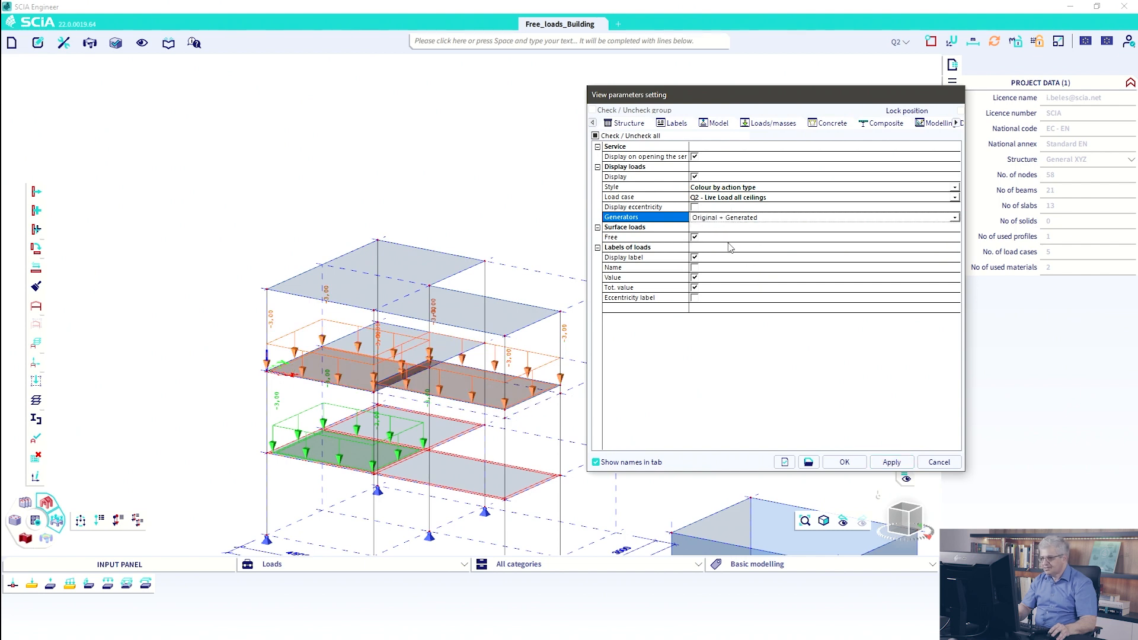
pyautogui.click(888, 464)
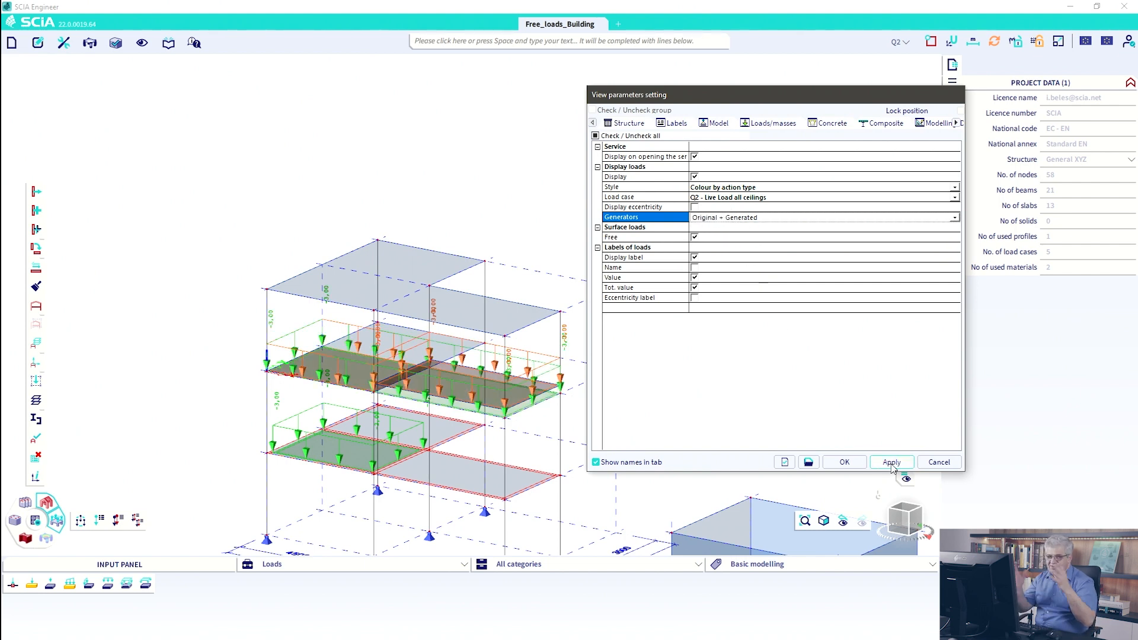
# - Return the load generators display to Original, close the view settings, and check the second-floor load in the model
pyautogui.click(748, 218)
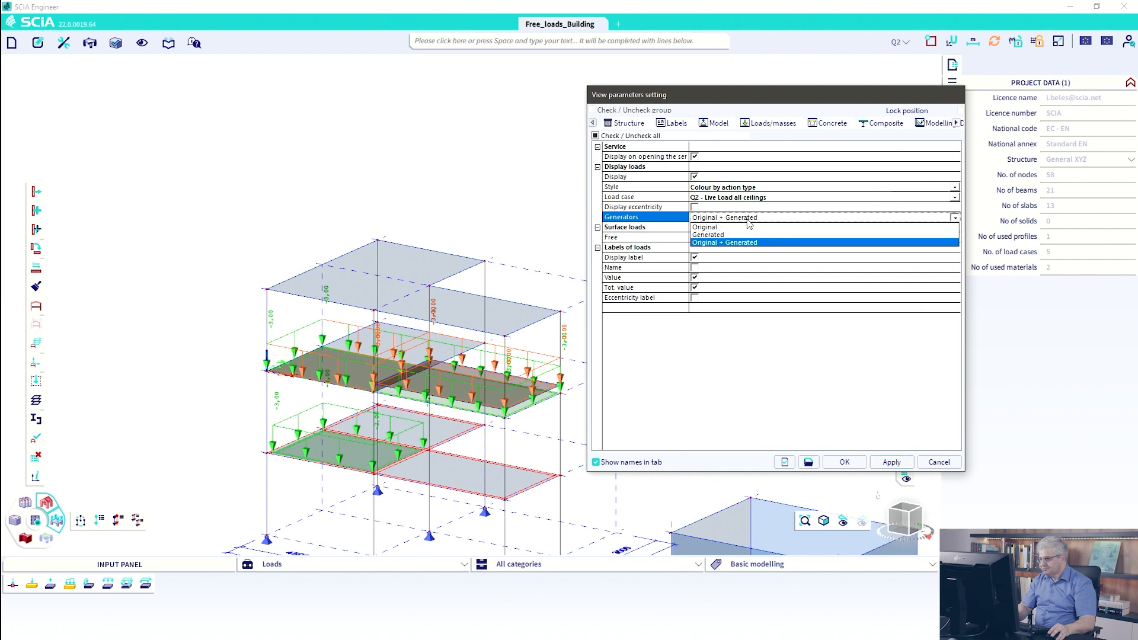
pyautogui.click(735, 227)
pyautogui.click(850, 464)
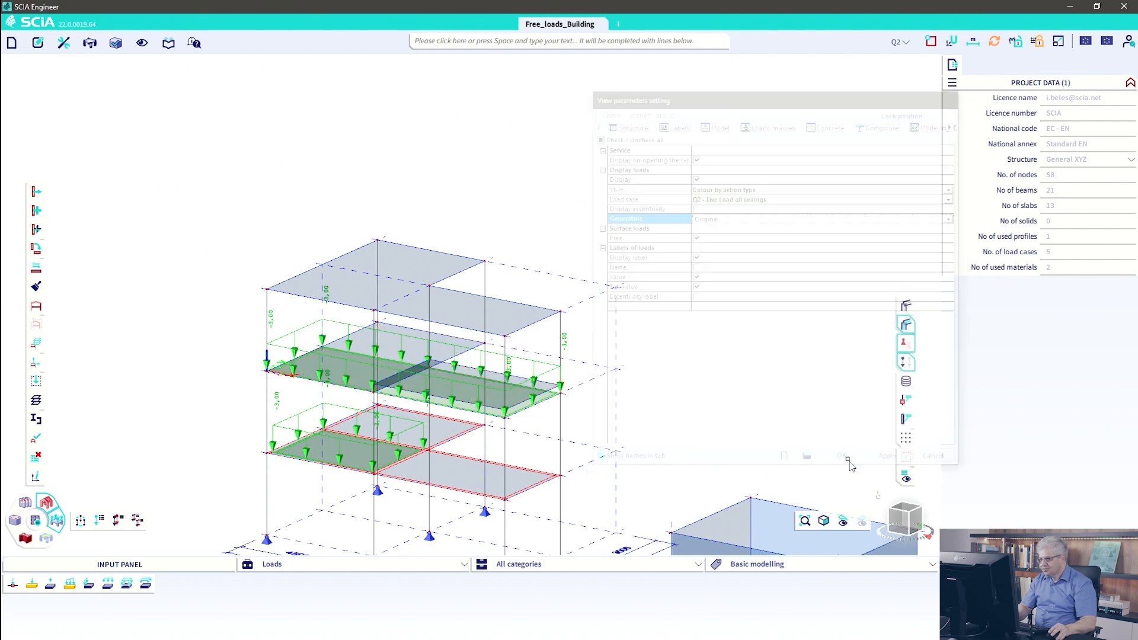
pyautogui.scroll(2, 392, 397)
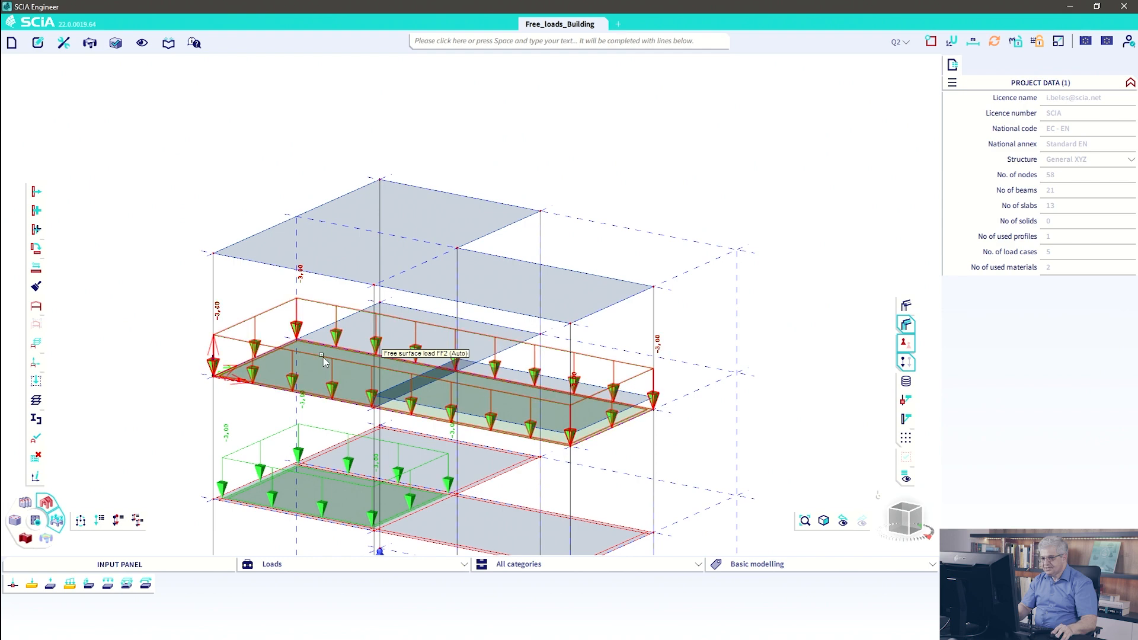
pyautogui.scroll(-2, 310, 282)
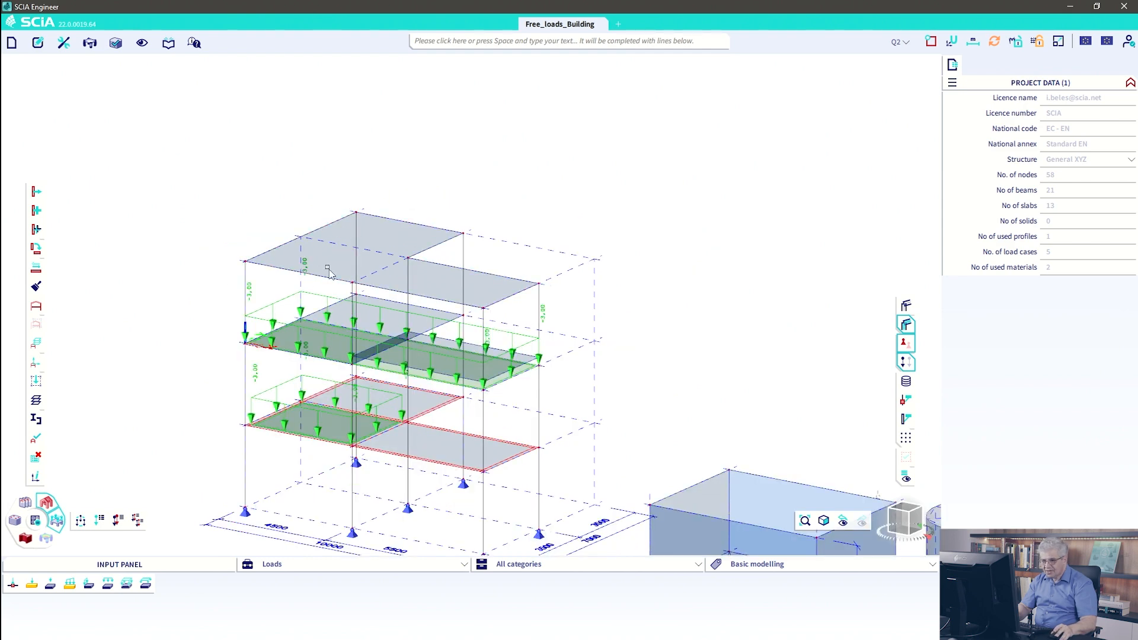
# - Move the UCS origin to the third-floor slab's corner node directly above the current origin
pyautogui.click(146, 584)
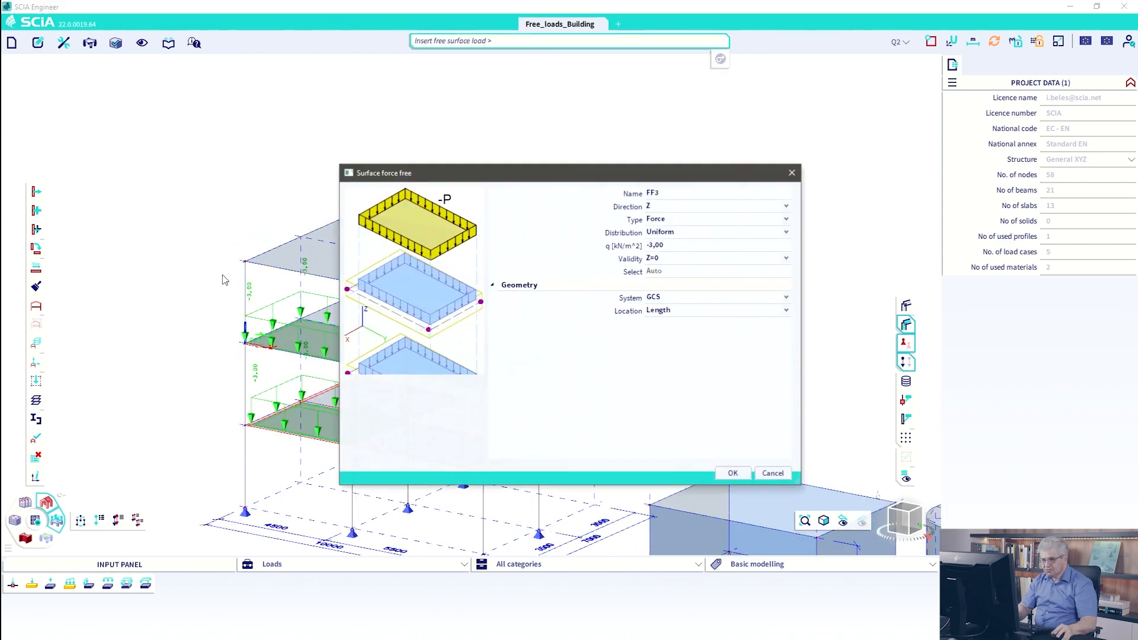
pyautogui.click(773, 474)
pyautogui.click(952, 41)
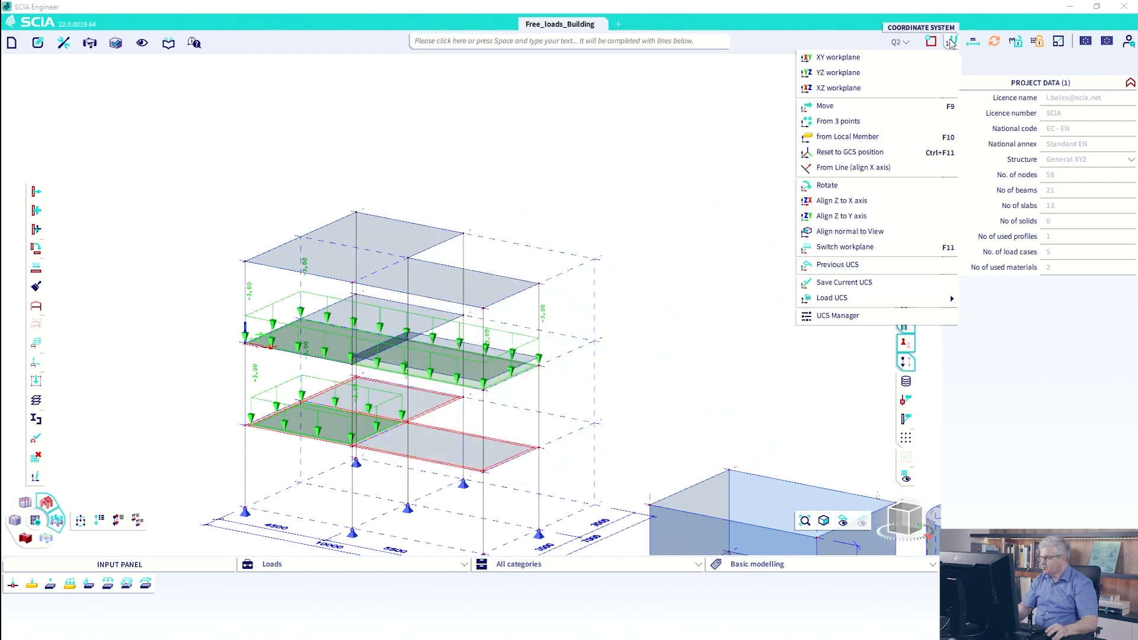
pyautogui.click(882, 105)
pyautogui.click(245, 261)
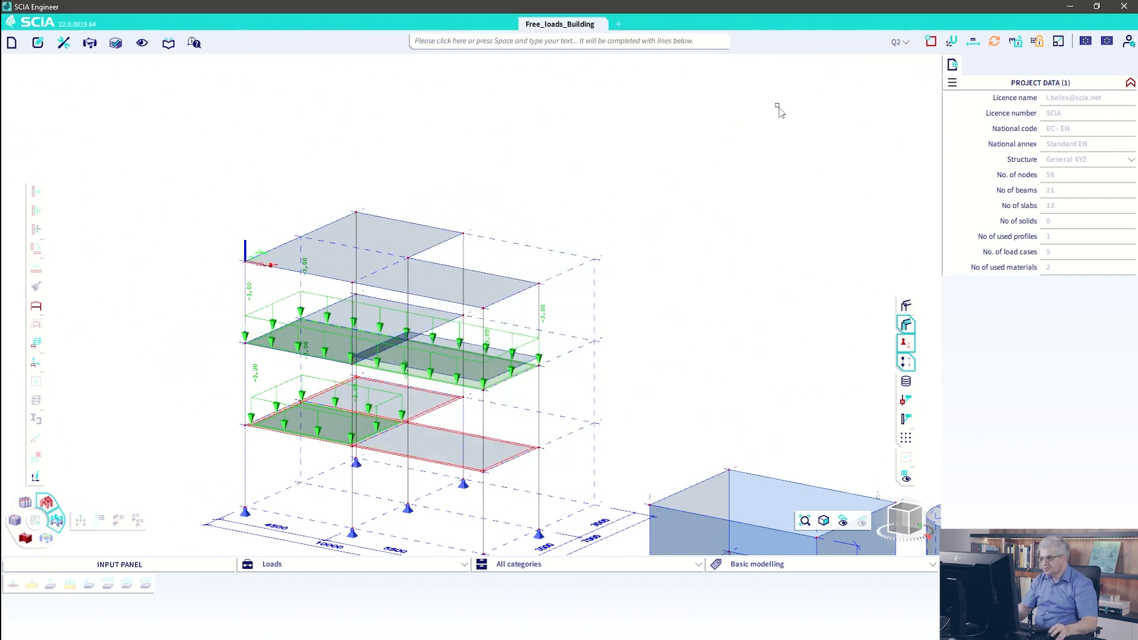
pyautogui.click(952, 40)
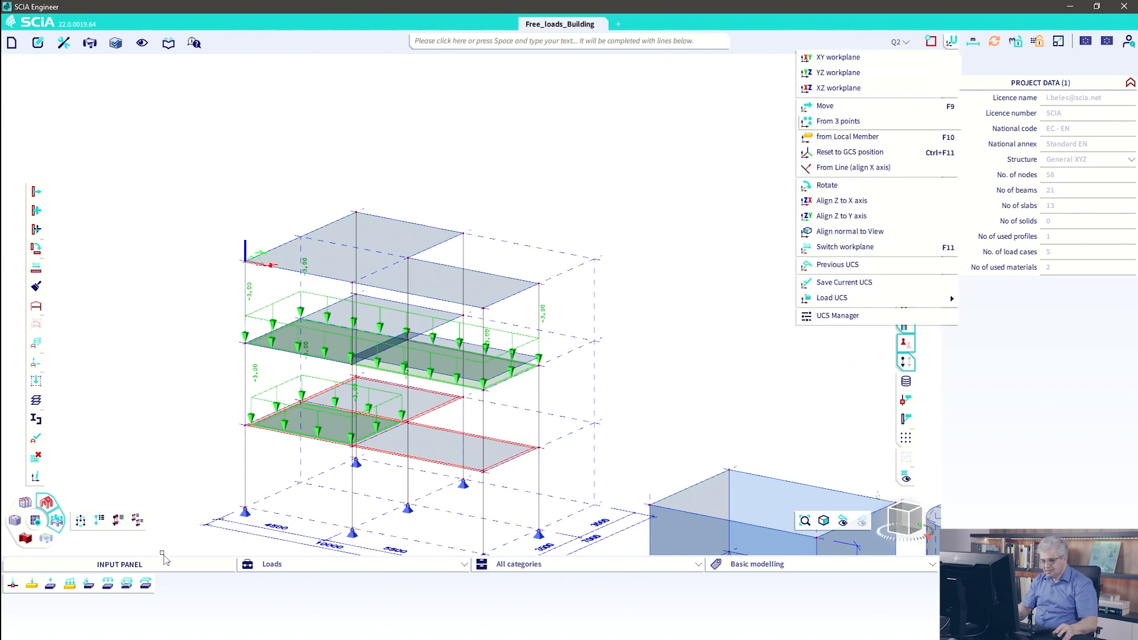
# - Insert a uniform -3 kN/m² free surface load with validity Z=0 over the third-floor slab at the UCS origin, using its four corner nodes
pyautogui.click(145, 584)
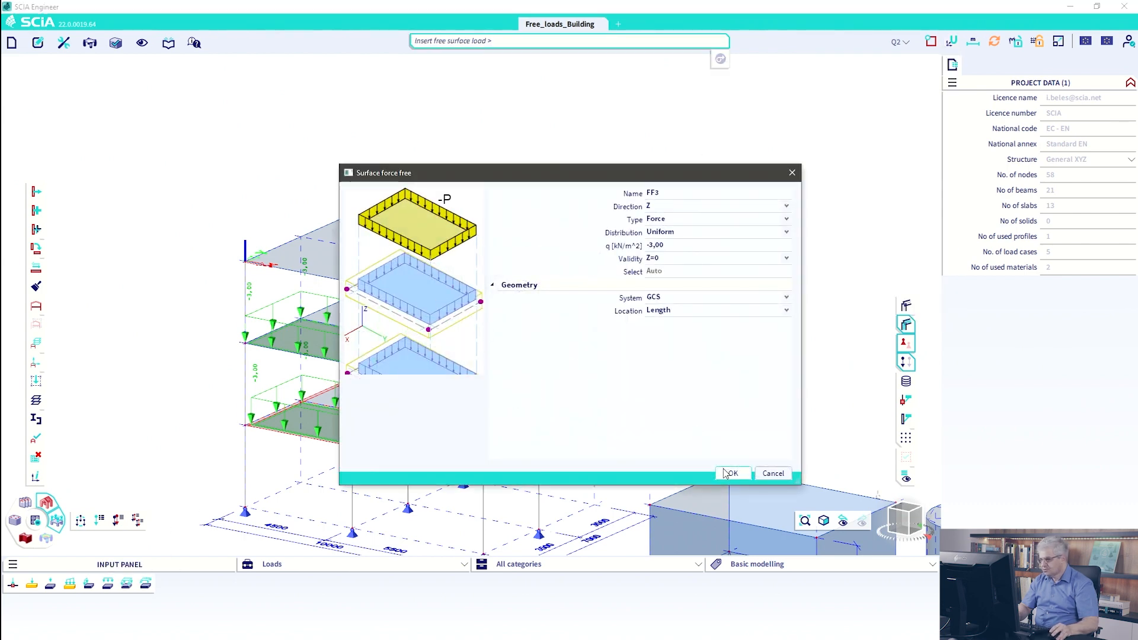
pyautogui.click(731, 473)
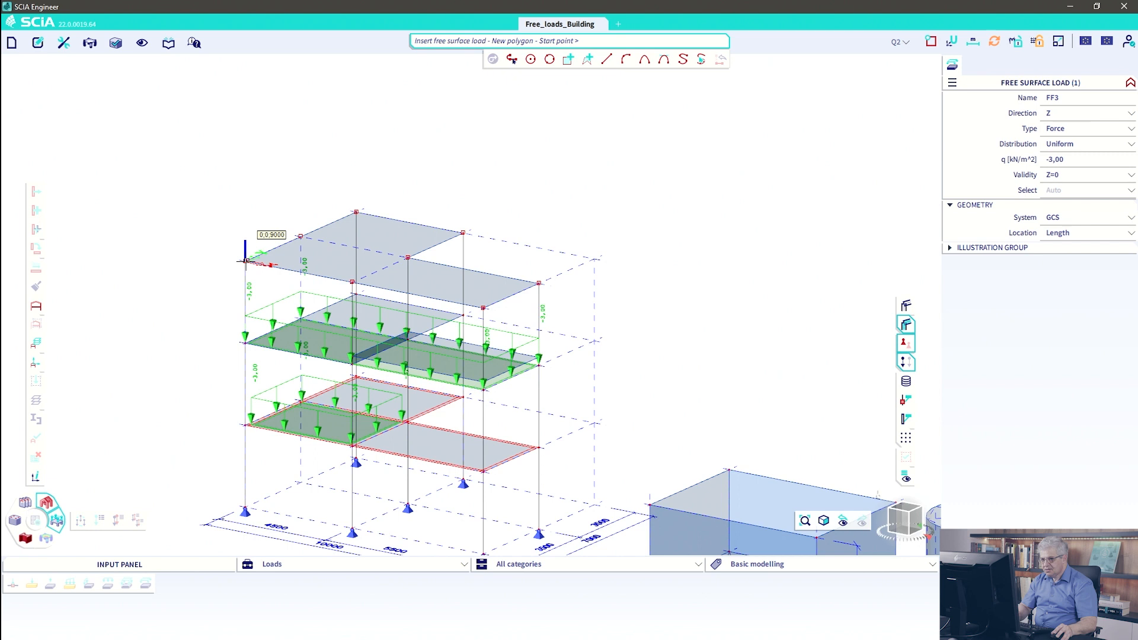
pyautogui.click(245, 261)
pyautogui.click(353, 282)
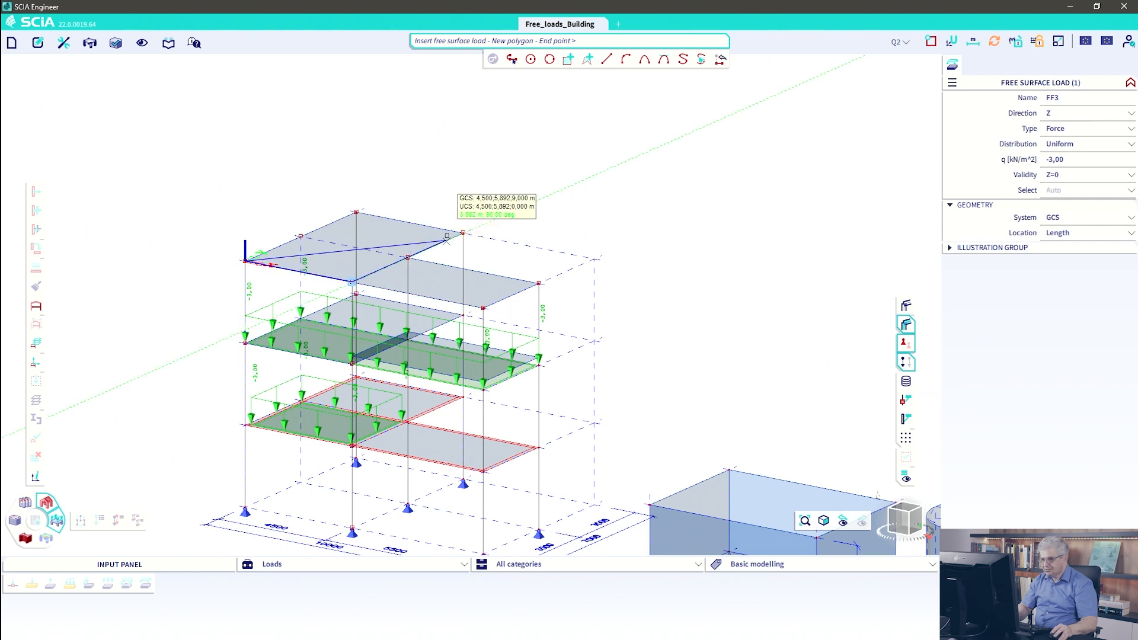
pyautogui.click(464, 231)
pyautogui.click(356, 211)
pyautogui.press('Escape')
pyautogui.press('Escape')
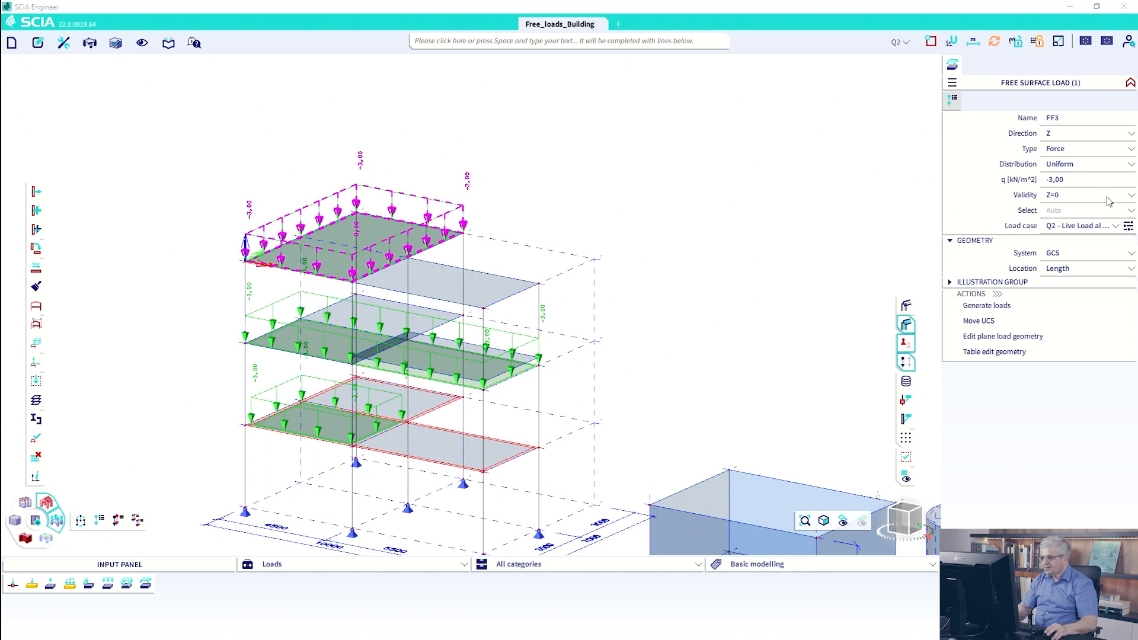
pyautogui.click(662, 218)
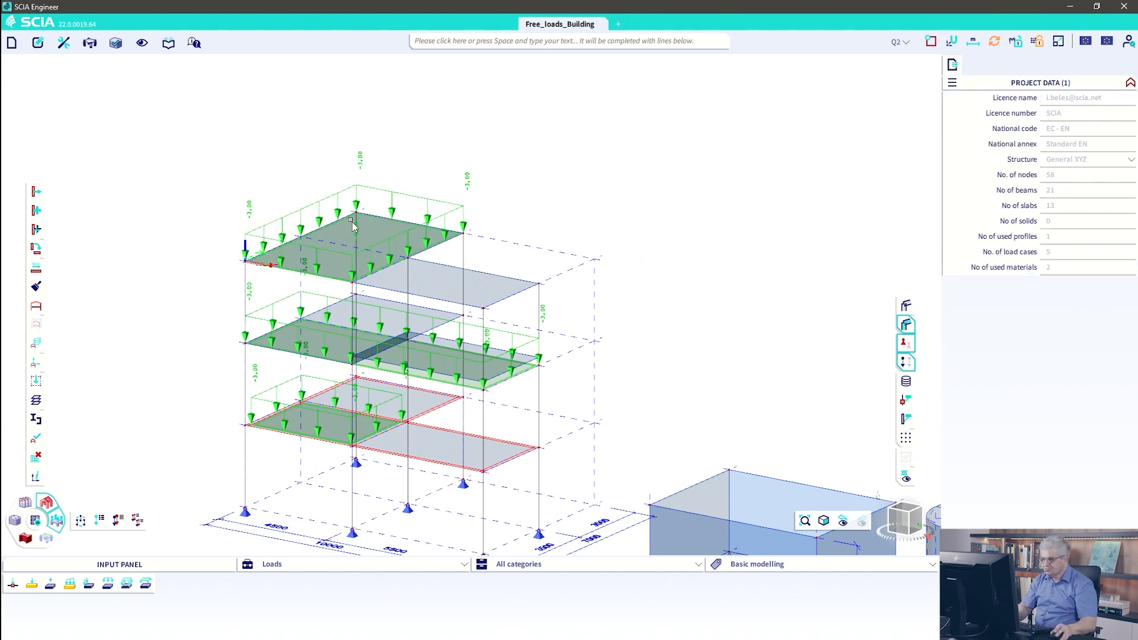
# - Change the third-floor free surface load's validity to All
pyautogui.click(384, 193)
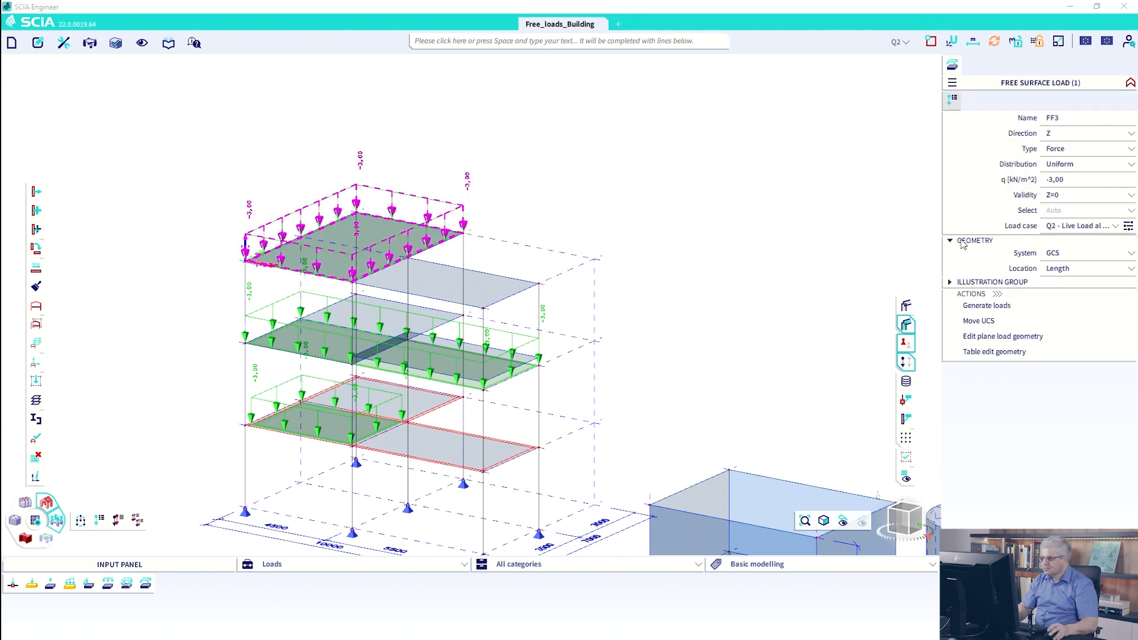
pyautogui.click(1061, 200)
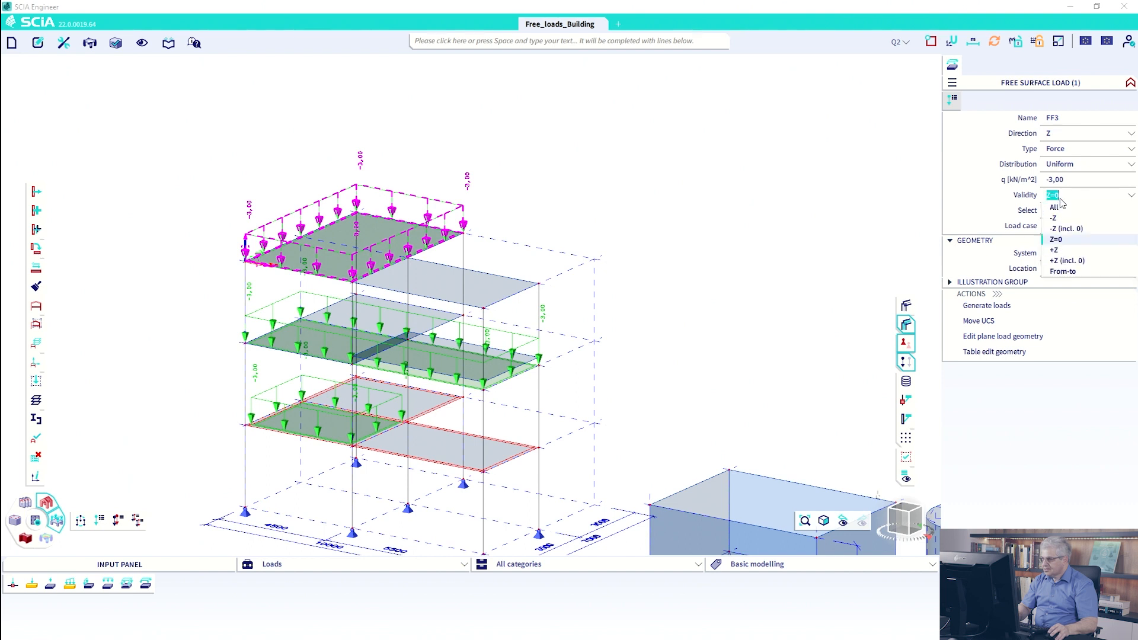
pyautogui.click(1063, 208)
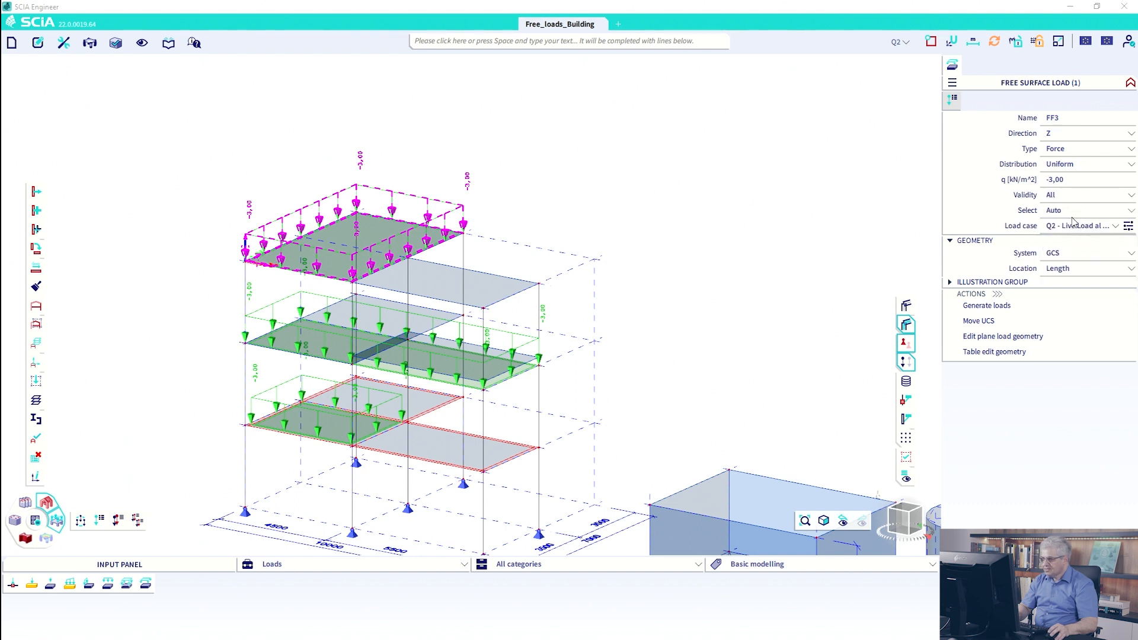
# - Set the third-floor free surface load's Select option to Select and update its 2D member selection with the third-floor slabs
pyautogui.click(1072, 213)
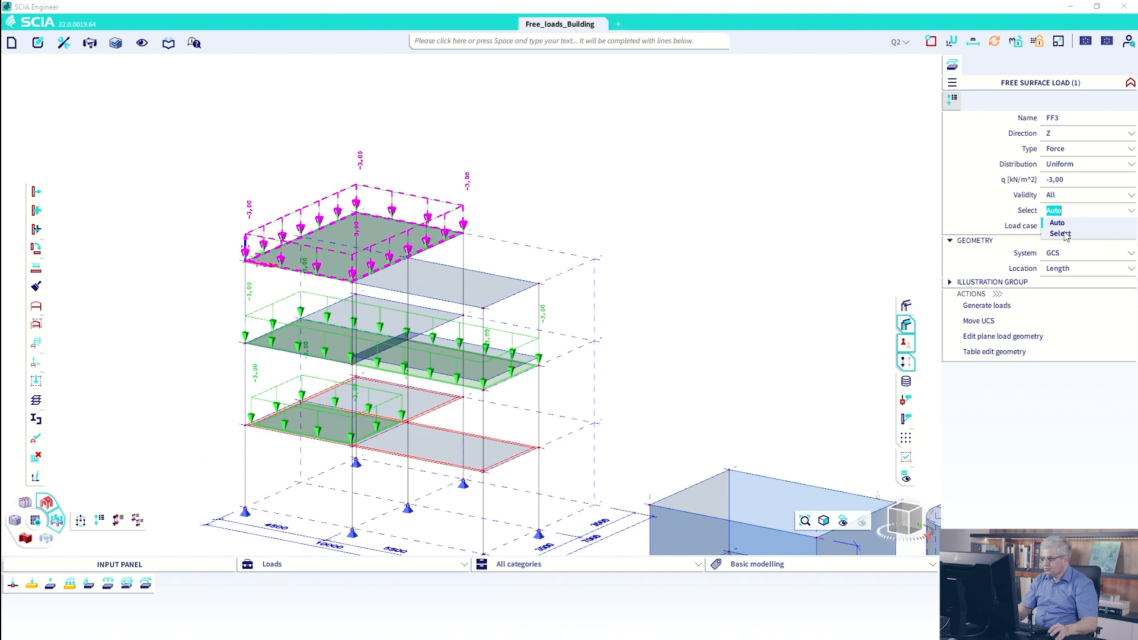
pyautogui.click(1061, 233)
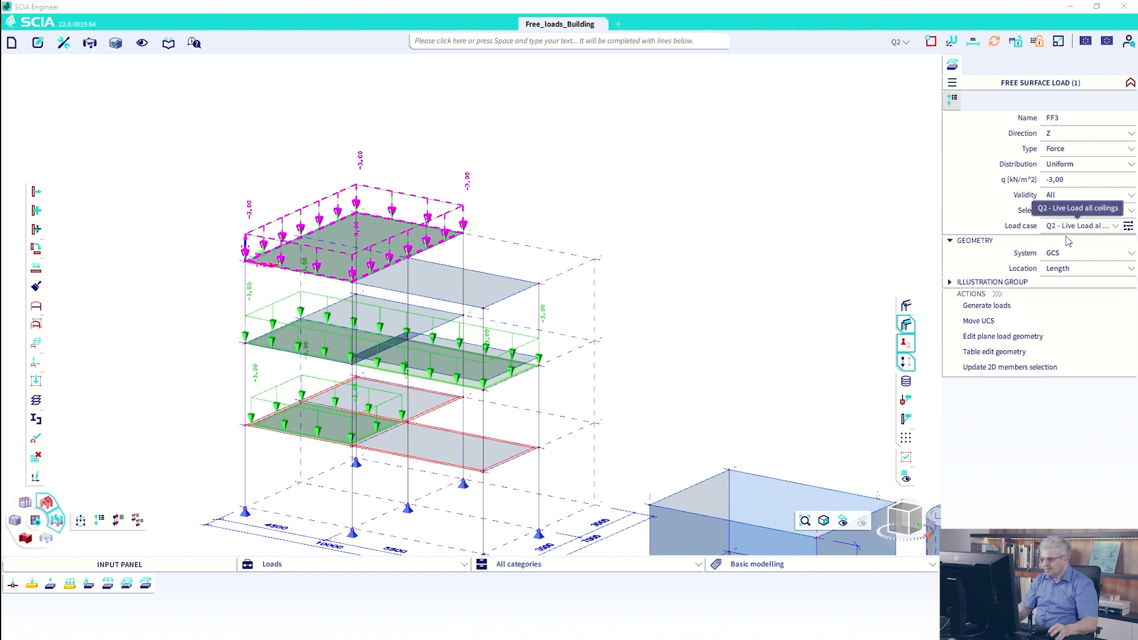
pyautogui.moveTo(944, 371)
pyautogui.mouseDown()
pyautogui.moveTo(1038, 348)
pyautogui.moveTo(1031, 390)
pyautogui.moveTo(956, 374)
pyautogui.mouseUp()
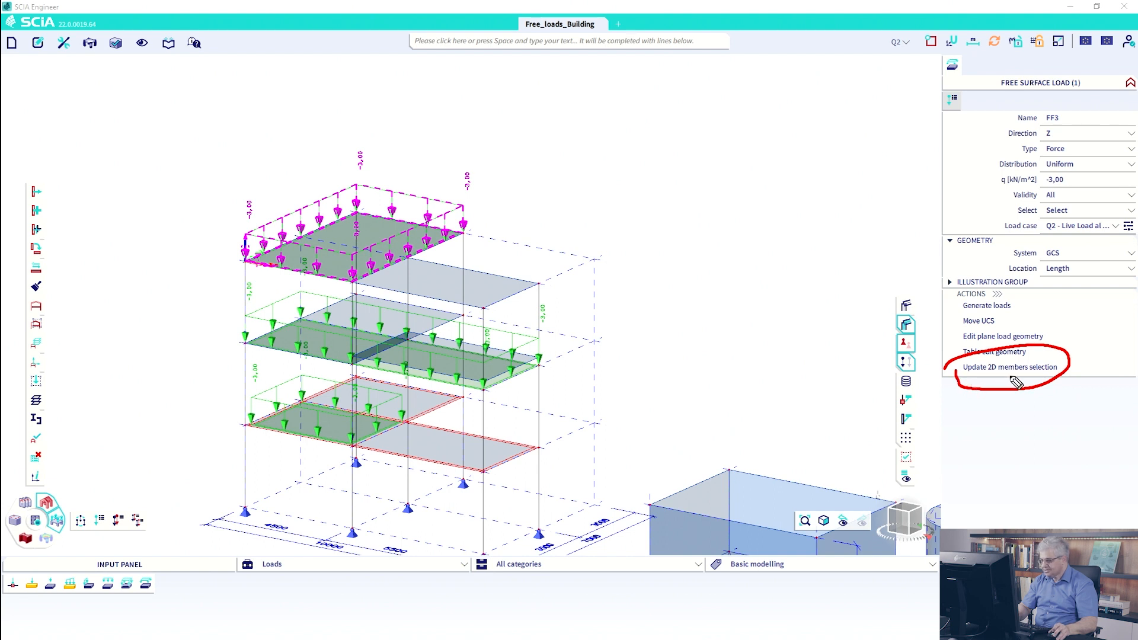
pyautogui.press('Escape')
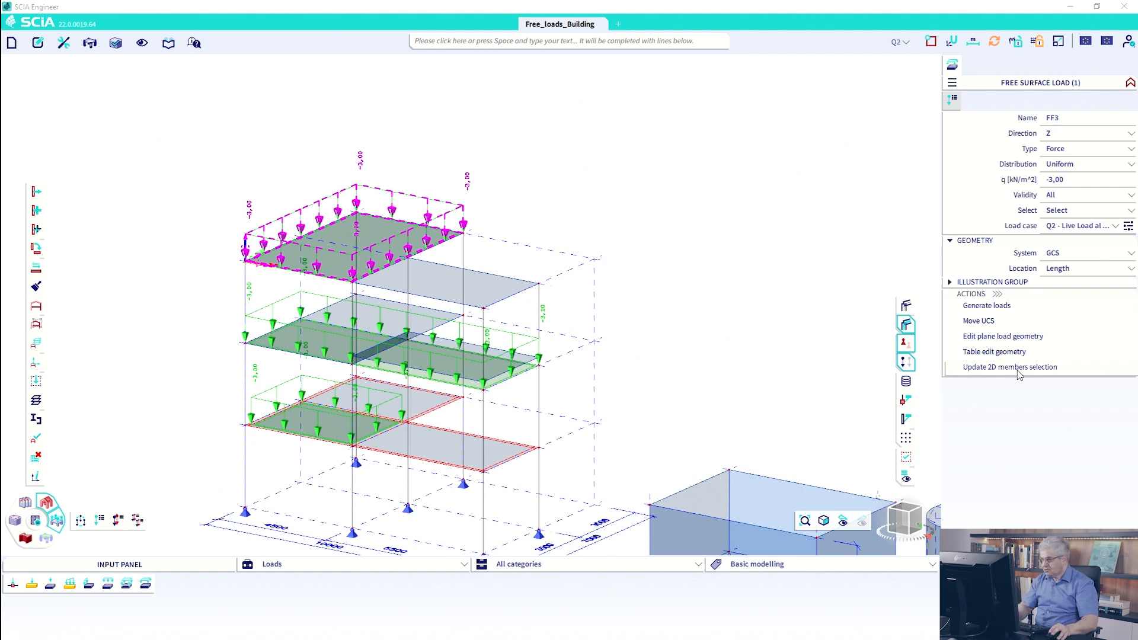
pyautogui.click(1018, 369)
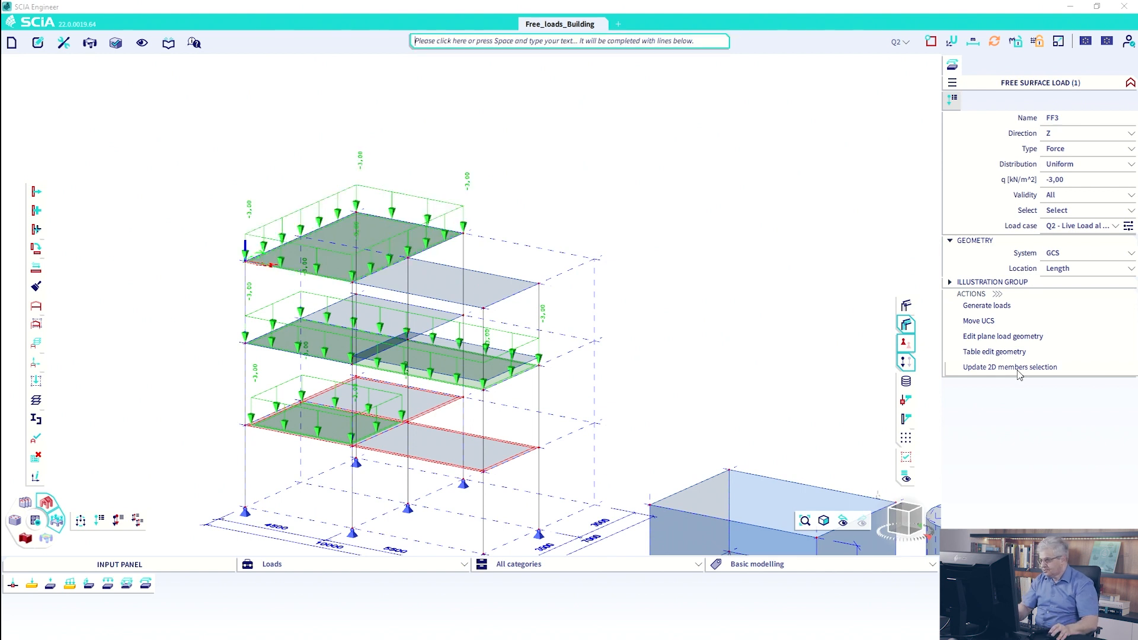
pyautogui.click(450, 272)
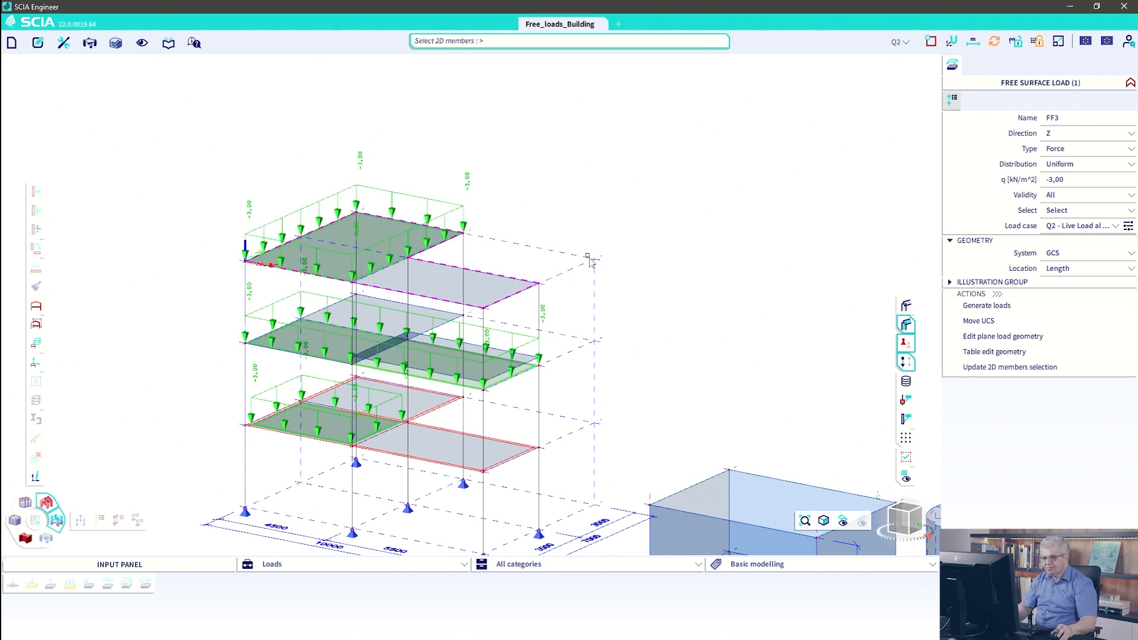
pyautogui.press('Escape')
pyautogui.press('Escape')
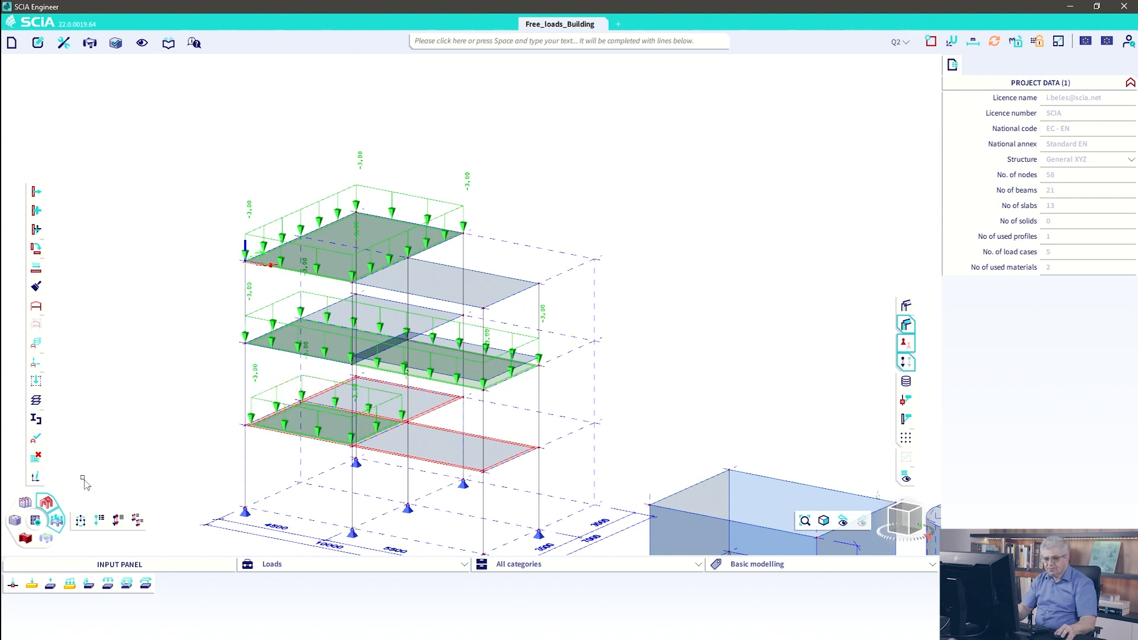
# - Run the FE analysis with only Test input of data enabled and close the end-of-analysis report
pyautogui.click(46, 520)
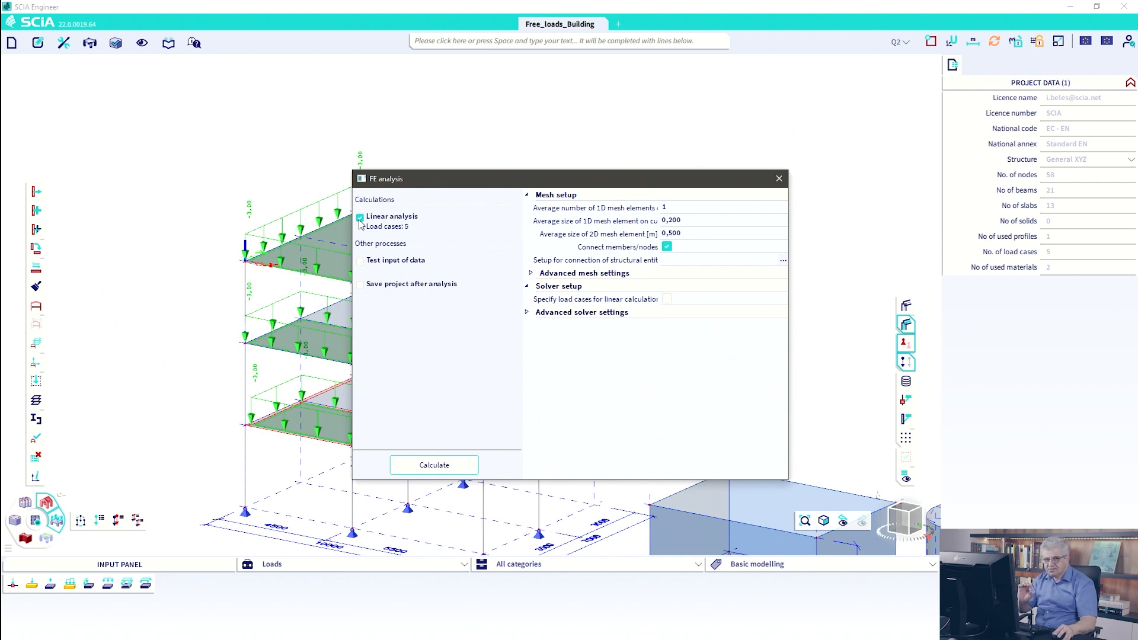
pyautogui.click(360, 262)
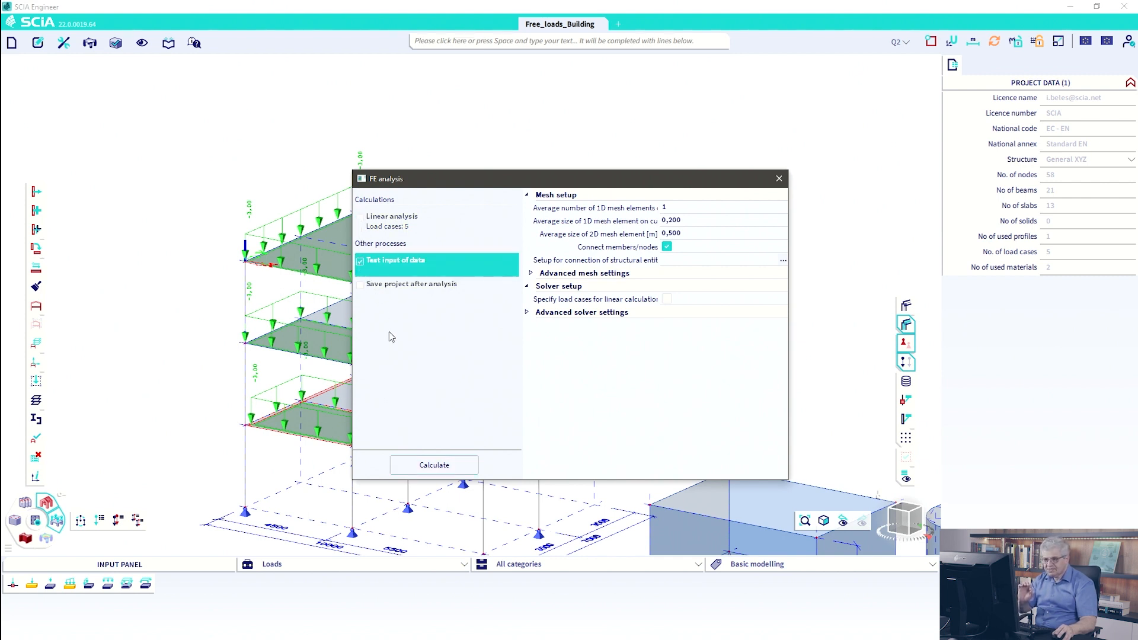
pyautogui.click(434, 466)
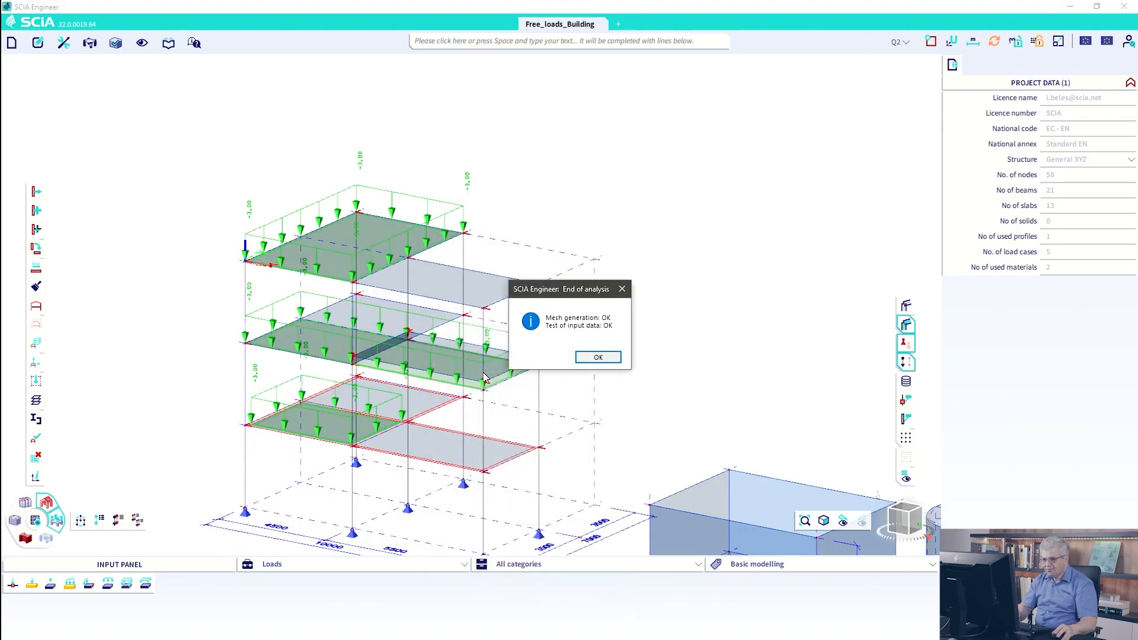
pyautogui.click(592, 358)
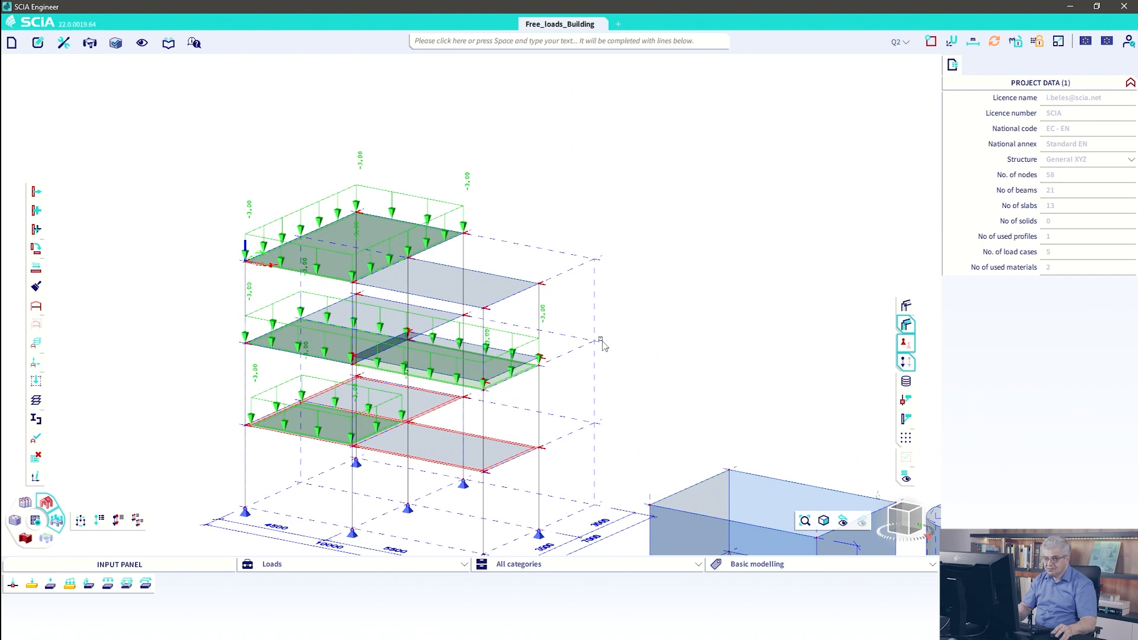
# - Switch the load generators display to Generated and inspect the generated loads on the three floors
pyautogui.rightClick(662, 237)
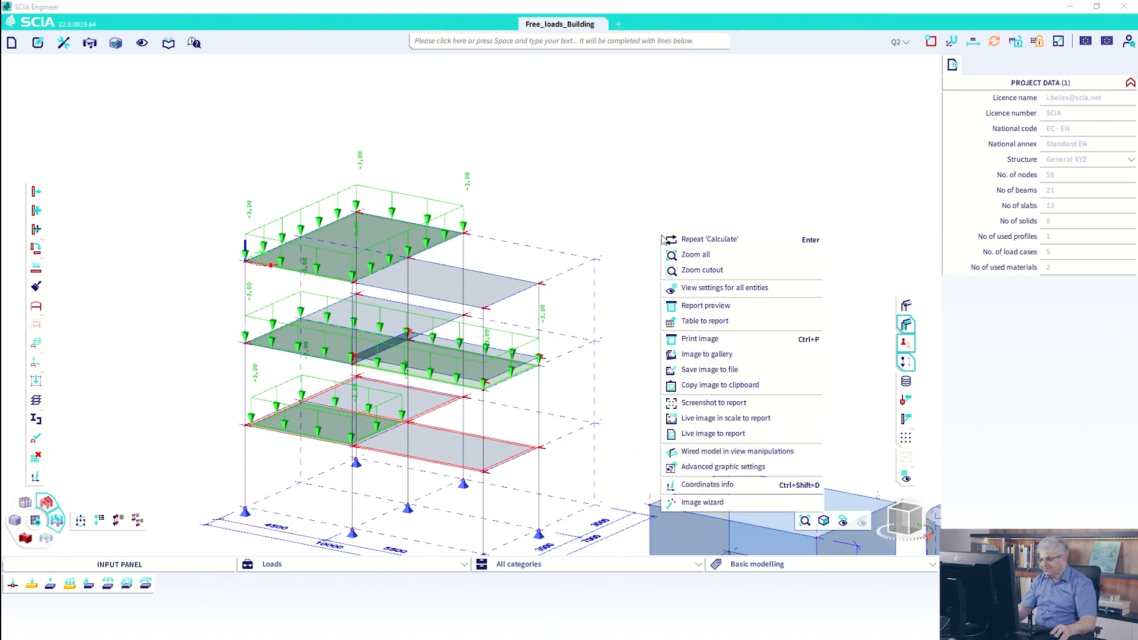
pyautogui.click(690, 289)
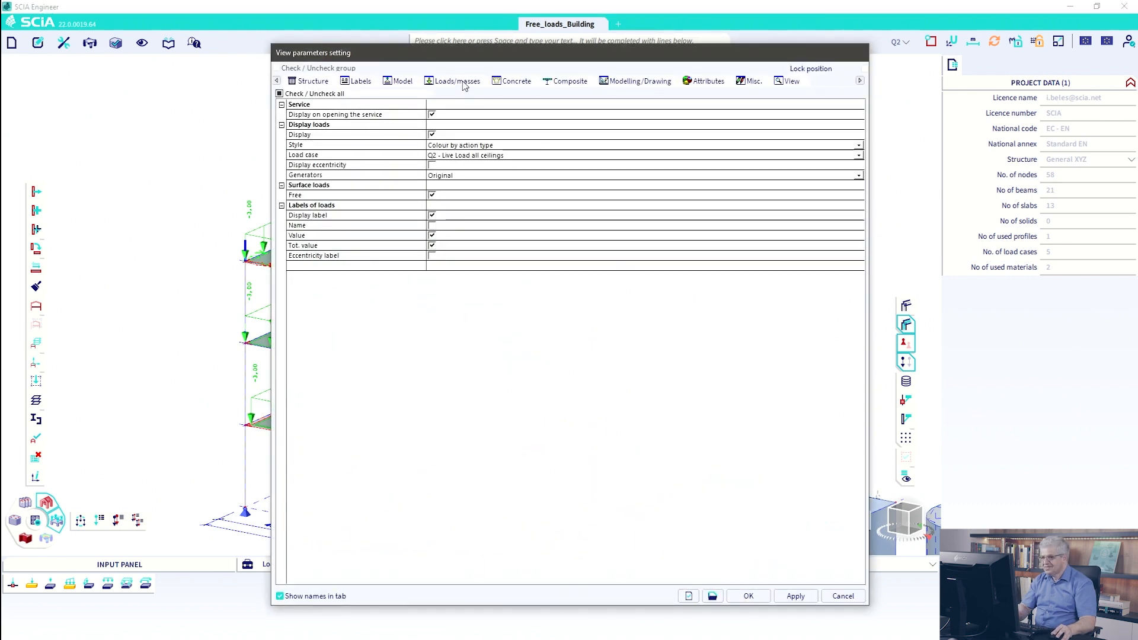
pyautogui.click(469, 175)
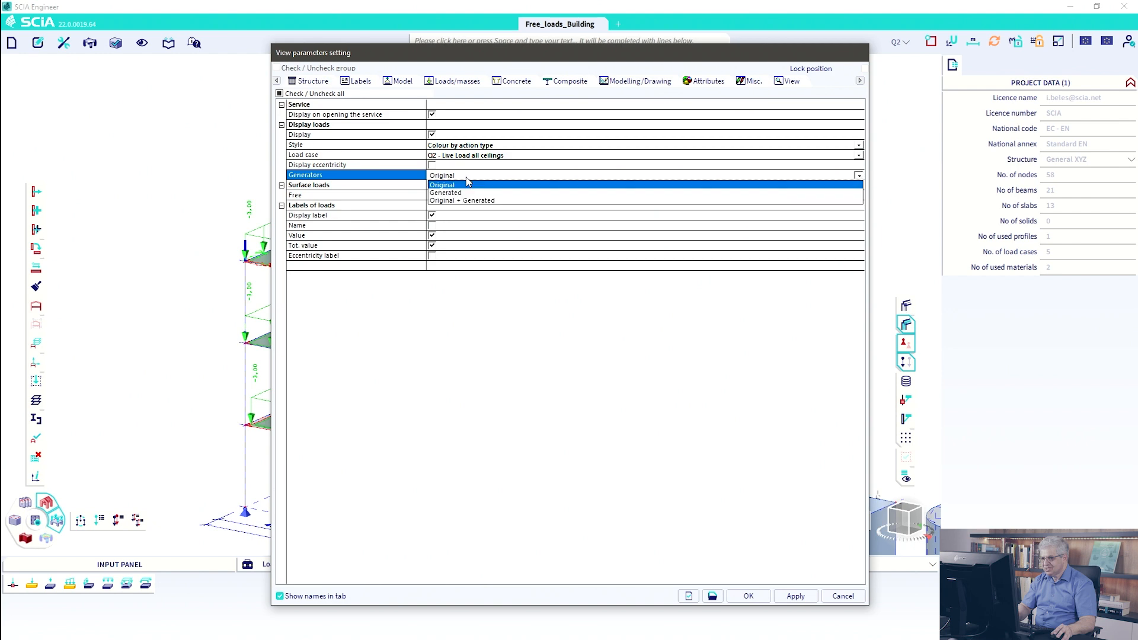
pyautogui.click(451, 193)
pyautogui.click(762, 598)
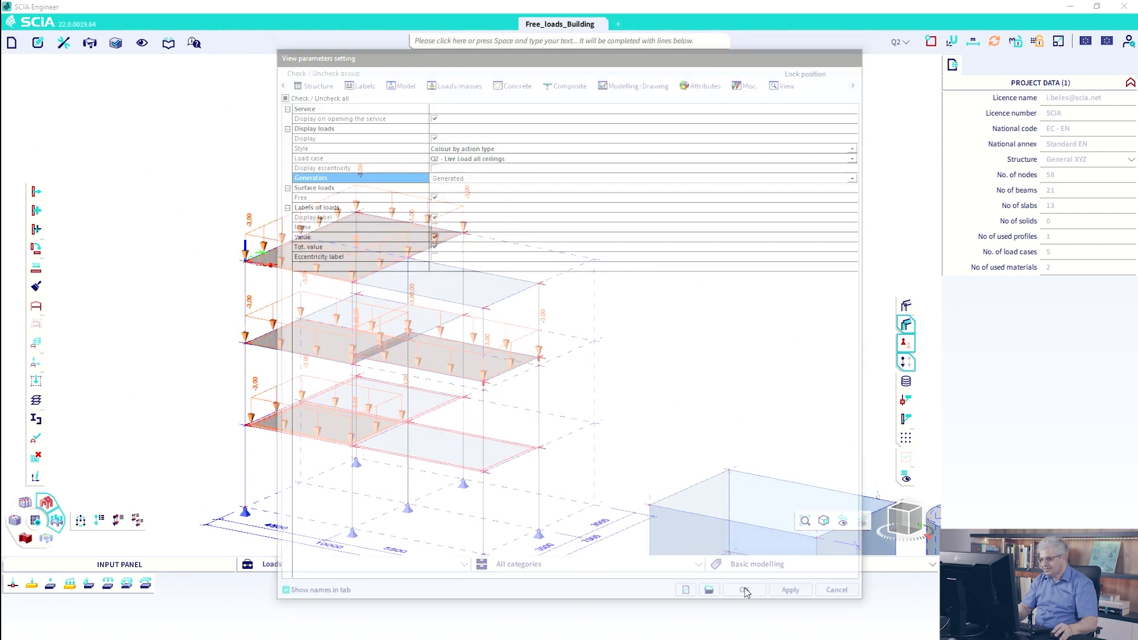
pyautogui.scroll(3, 519, 354)
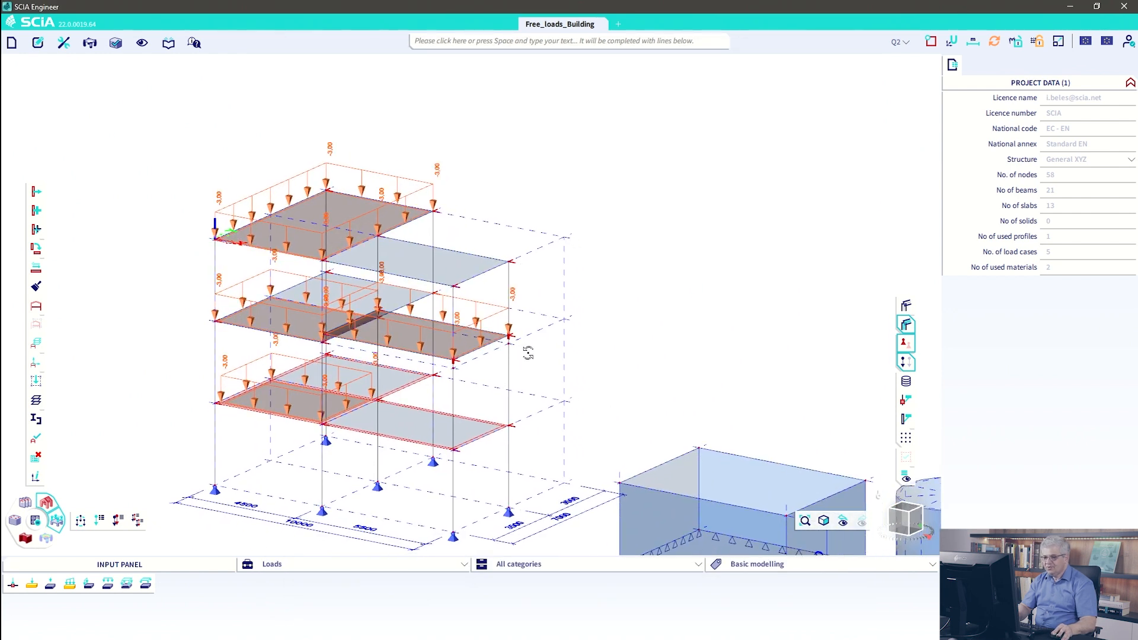
pyautogui.keyDown('ctrl'); pyautogui.moveTo(528, 353); pyautogui.dragTo(527, 351, button='right'); pyautogui.keyUp('ctrl')
pyautogui.click(904, 47)
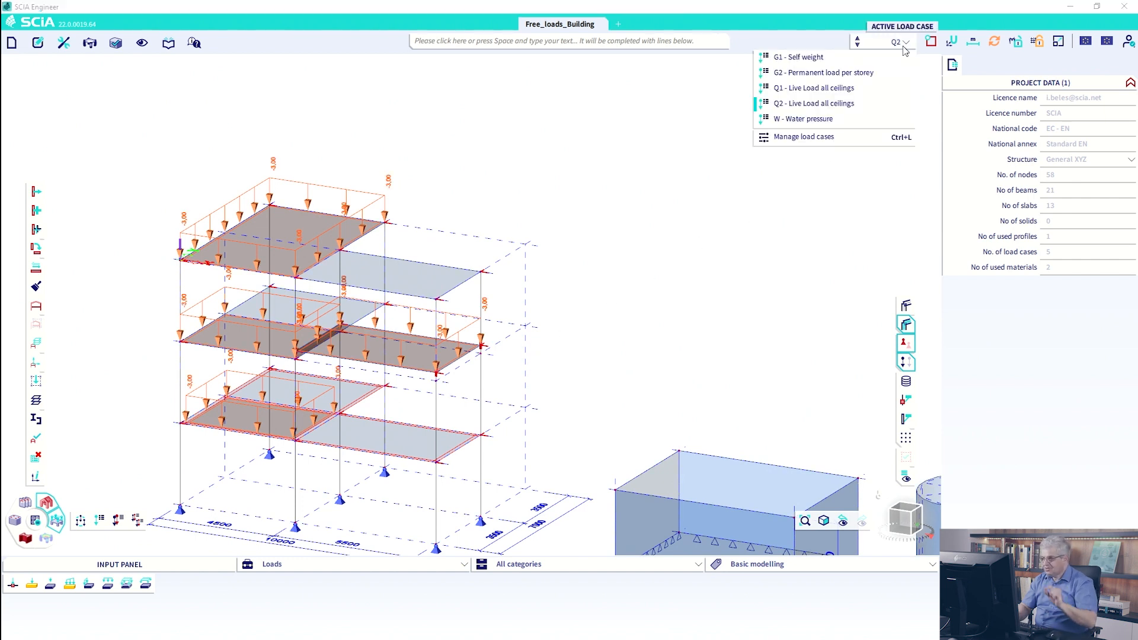
# - Return the load generators display to Original in the view settings for all entities
pyautogui.rightClick(713, 152)
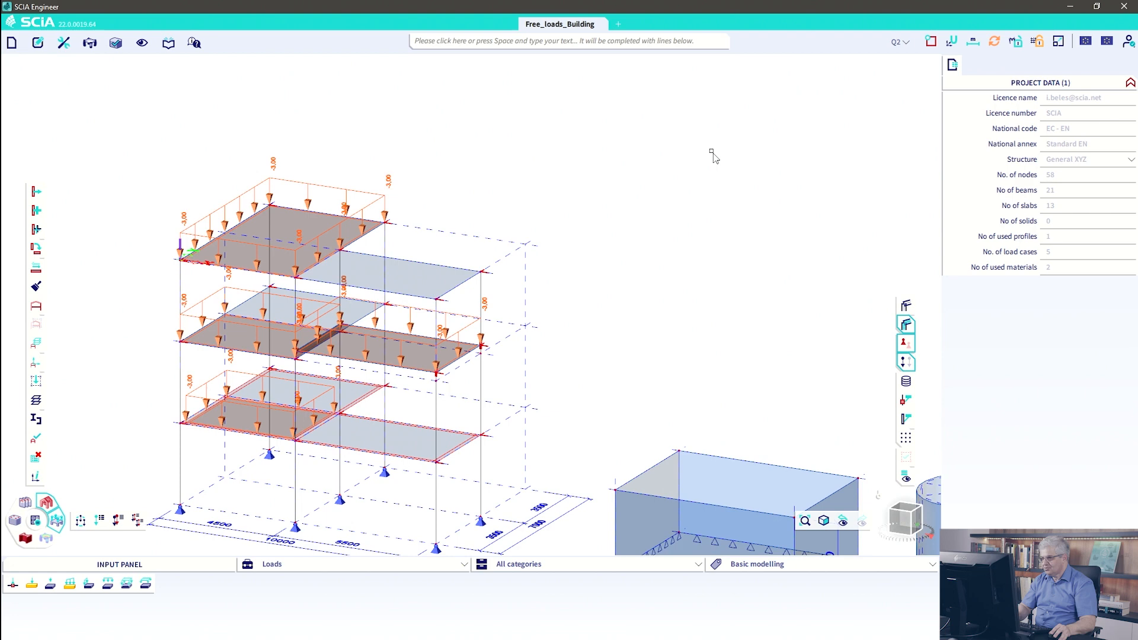
pyautogui.click(734, 204)
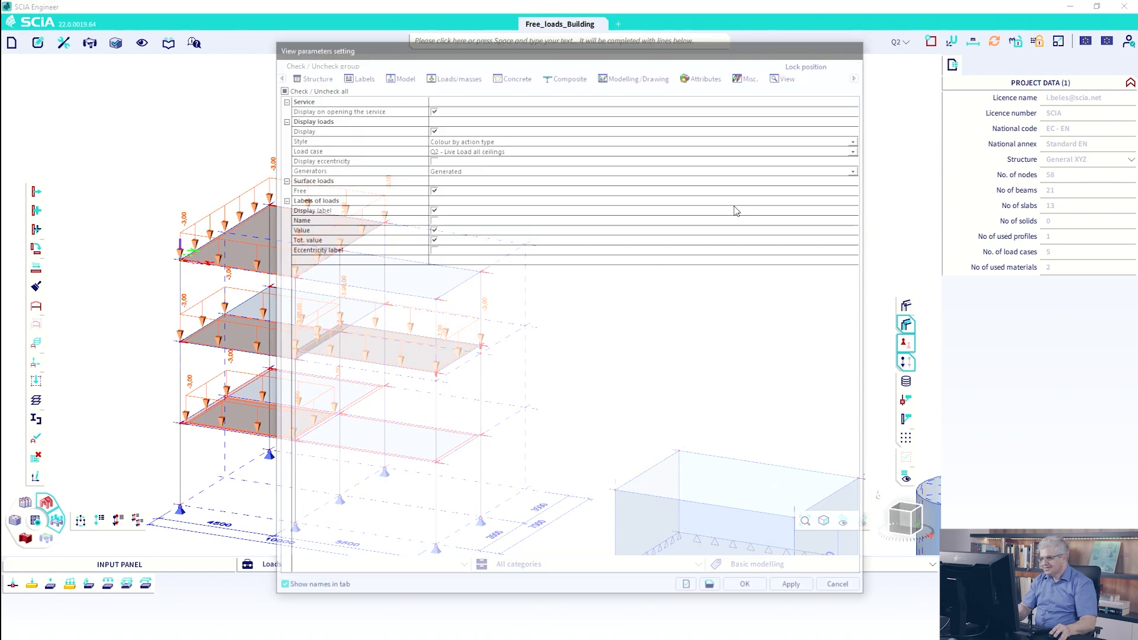
pyautogui.click(469, 170)
pyautogui.click(471, 173)
pyautogui.click(451, 189)
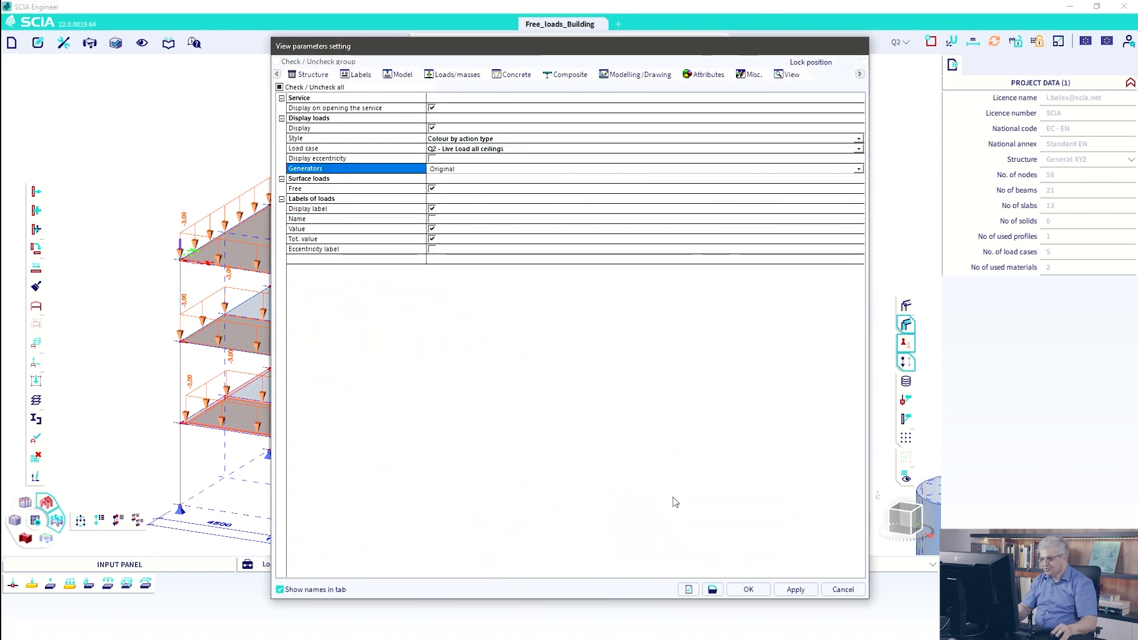
pyautogui.click(749, 589)
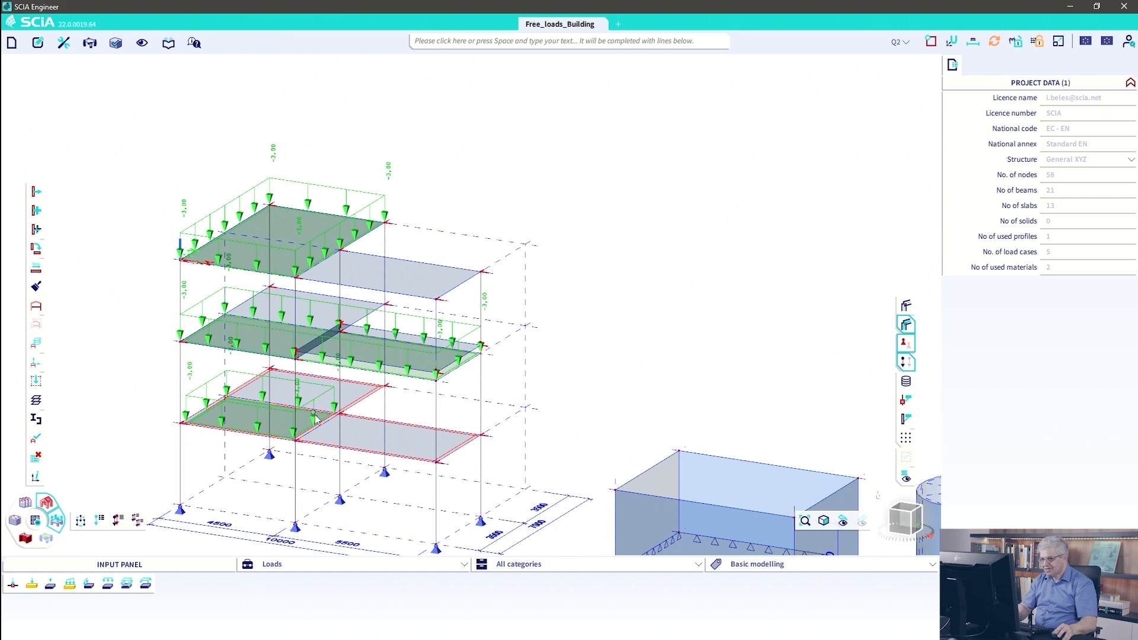
# - Expand the selection from the first-floor free surface load by its direction and assign the selected loads to load case G2 - Permanent load per storey
pyautogui.click(201, 404)
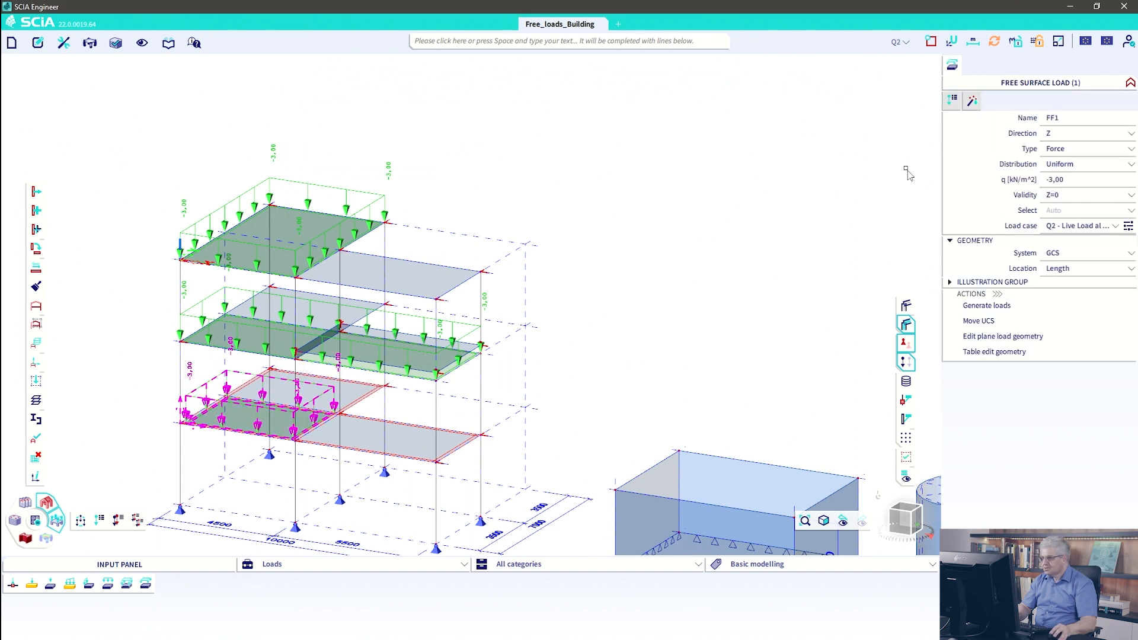
pyautogui.rightClick(1053, 138)
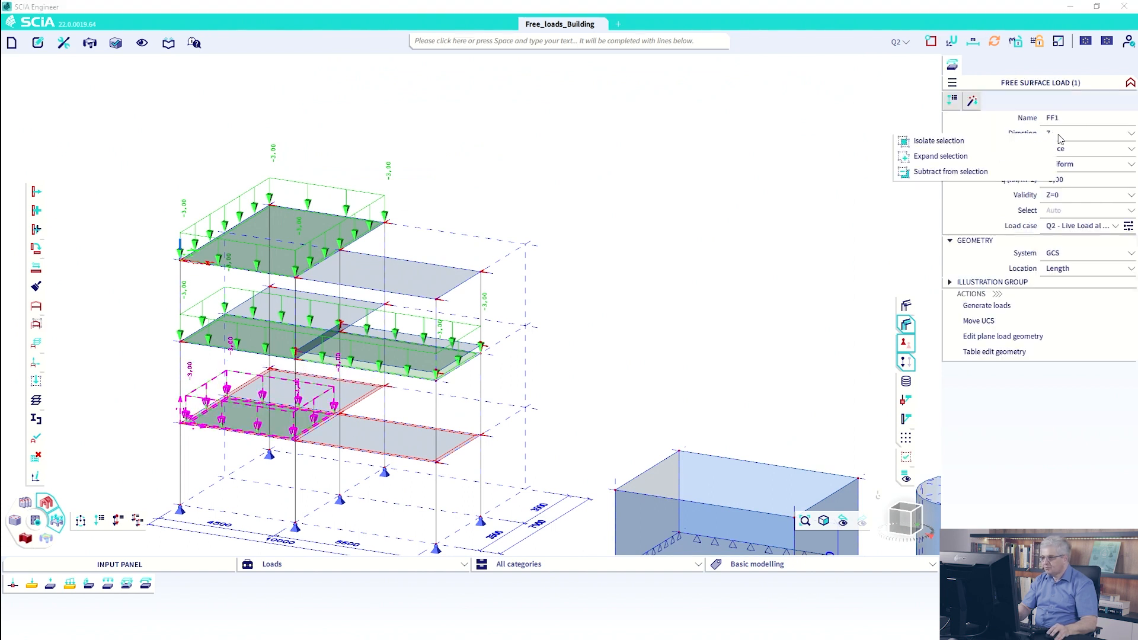
pyautogui.click(954, 158)
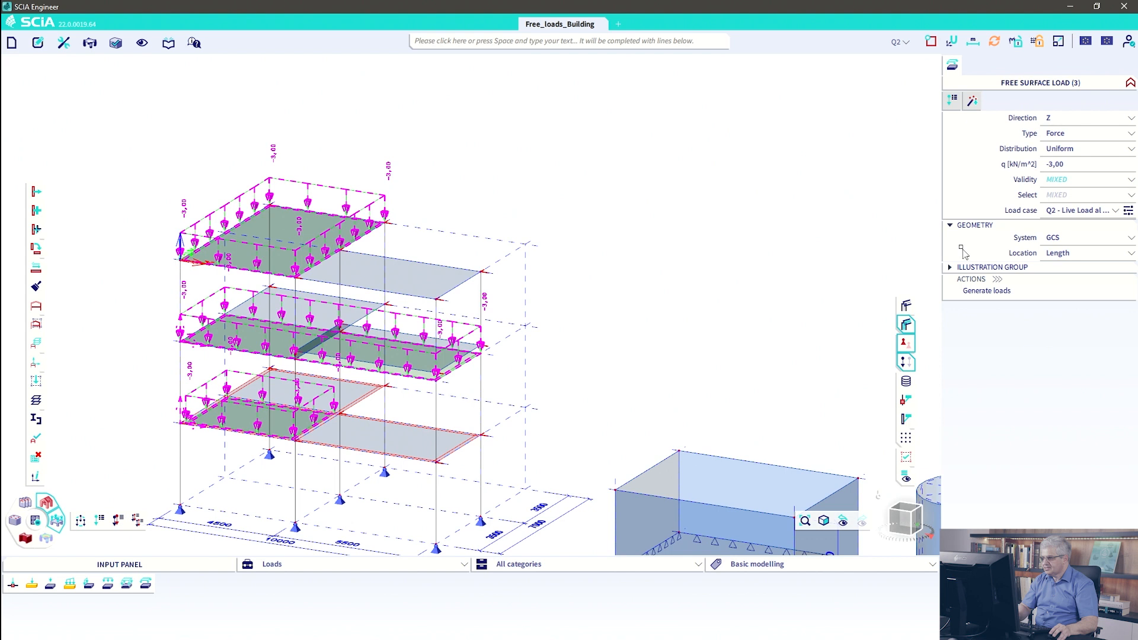
pyautogui.click(1074, 211)
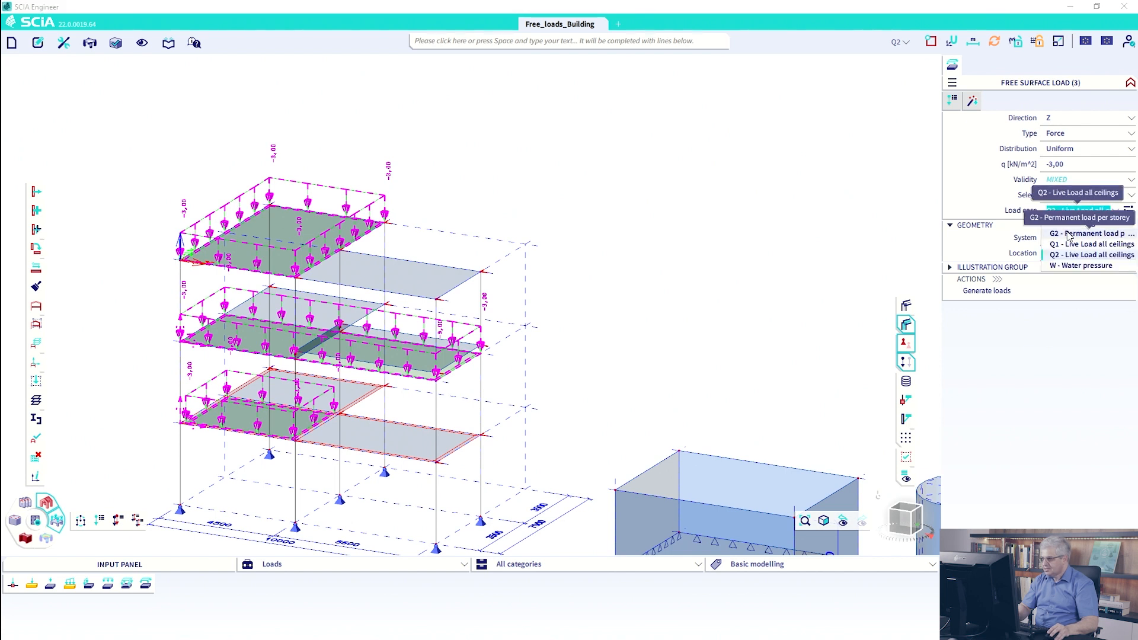
pyautogui.click(1069, 234)
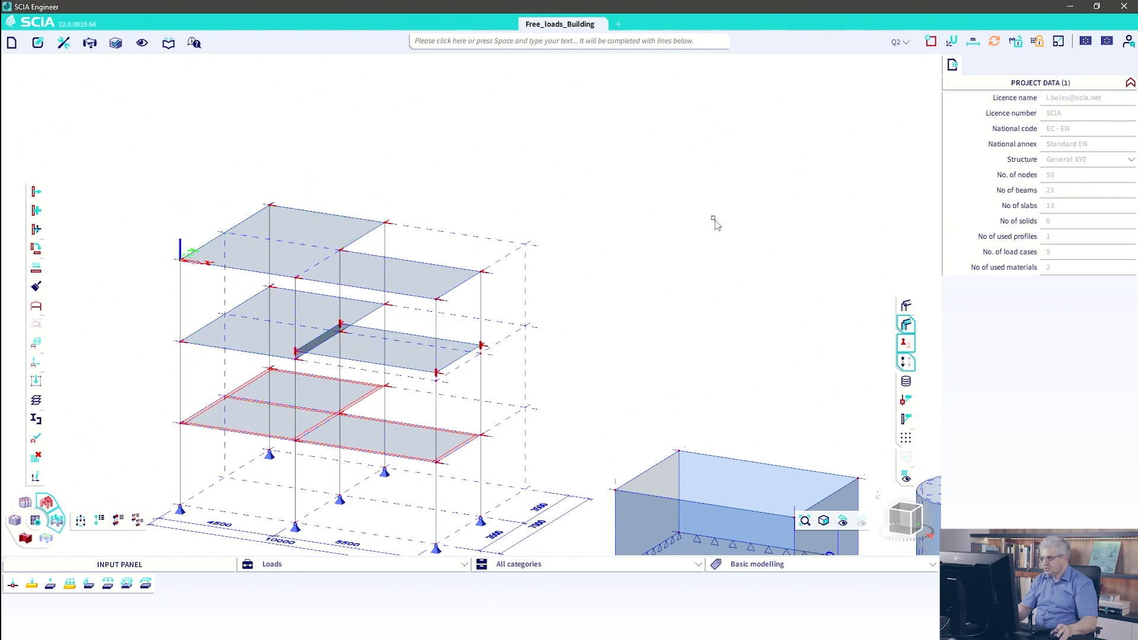
# - Activate load case Q1 - Live Load all ceilings and define a uniform -3 kN/m² free surface load in direction Z with validity All
pyautogui.click(904, 42)
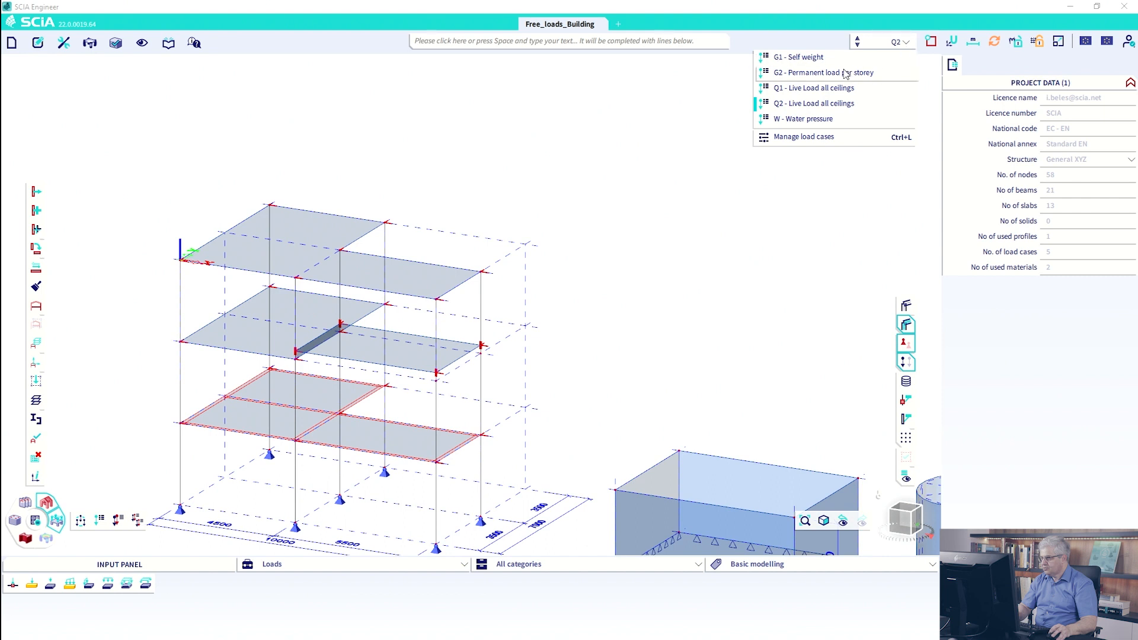
pyautogui.click(838, 89)
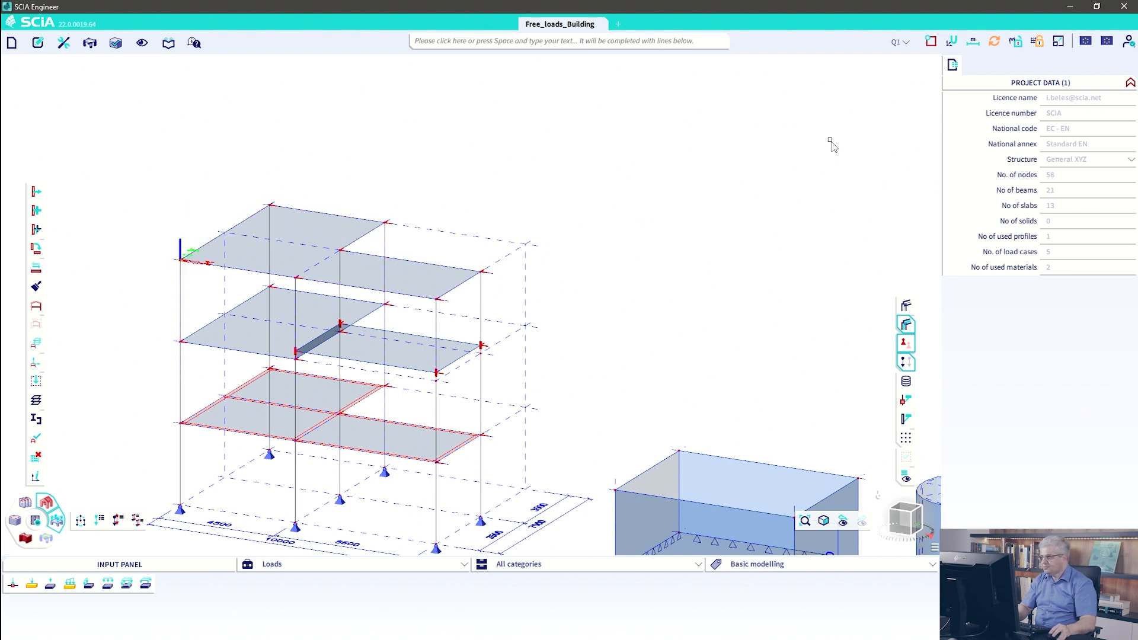
pyautogui.click(154, 580)
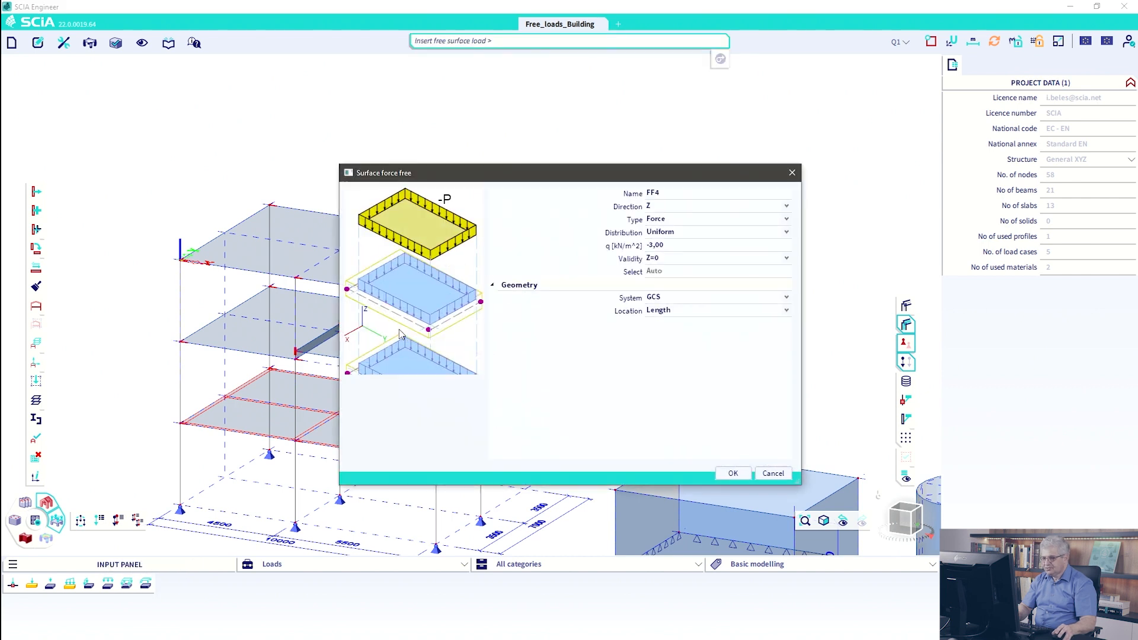
pyautogui.click(661, 262)
pyautogui.click(660, 271)
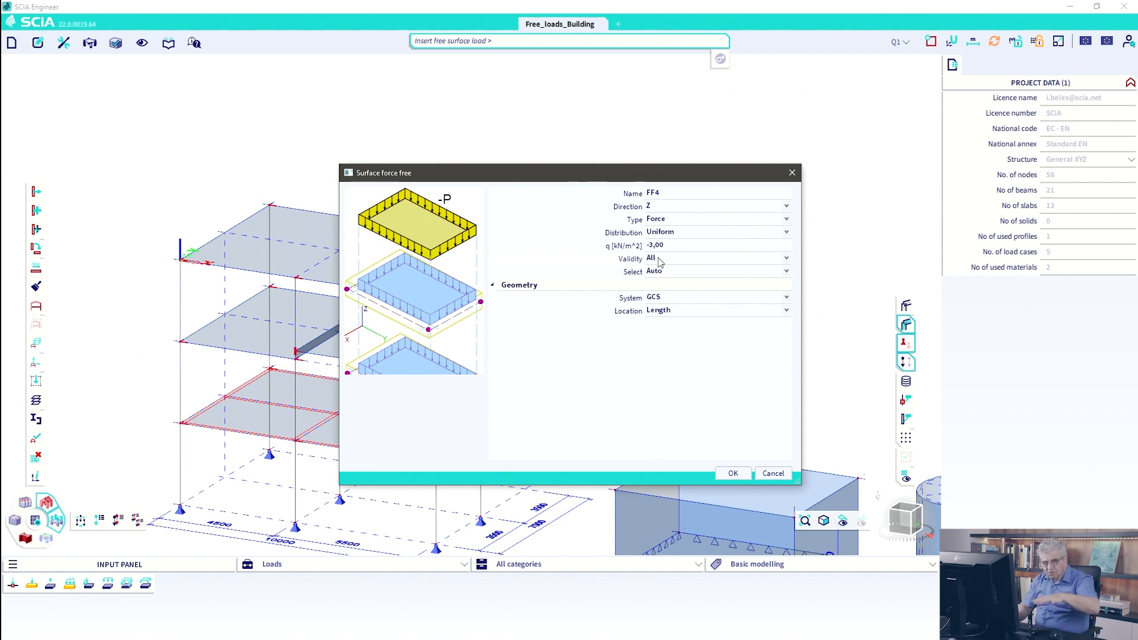
pyautogui.click(735, 474)
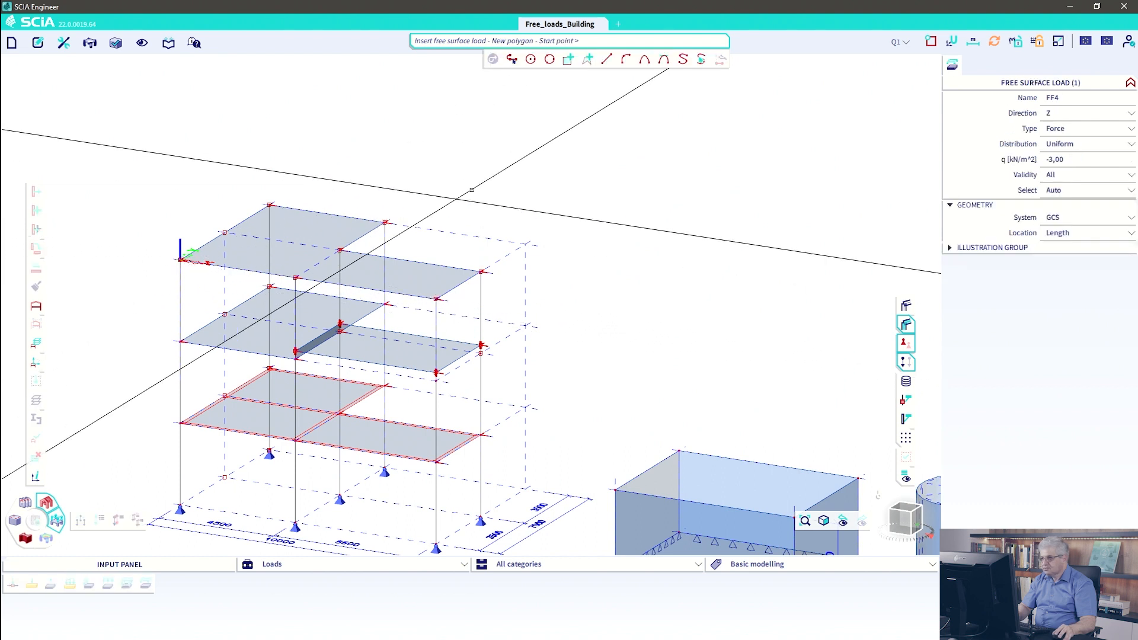
# - Place the free surface load as three adjoining rectangles snapped to the third floor's nodes, covering both of its slab areas
pyautogui.click(569, 59)
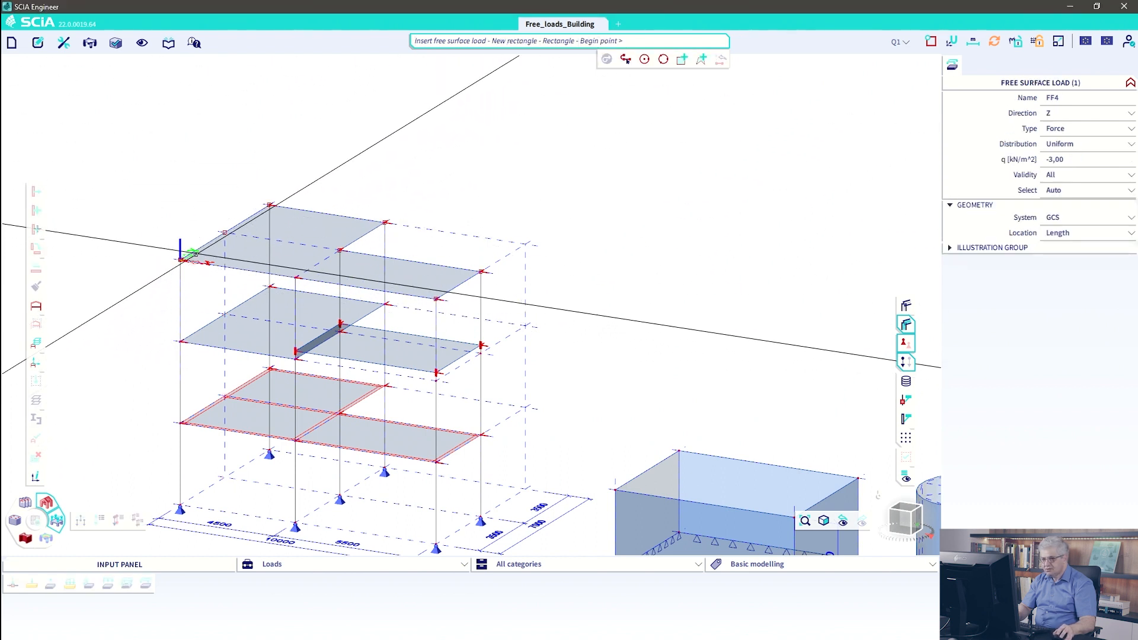
pyautogui.click(181, 259)
pyautogui.click(340, 250)
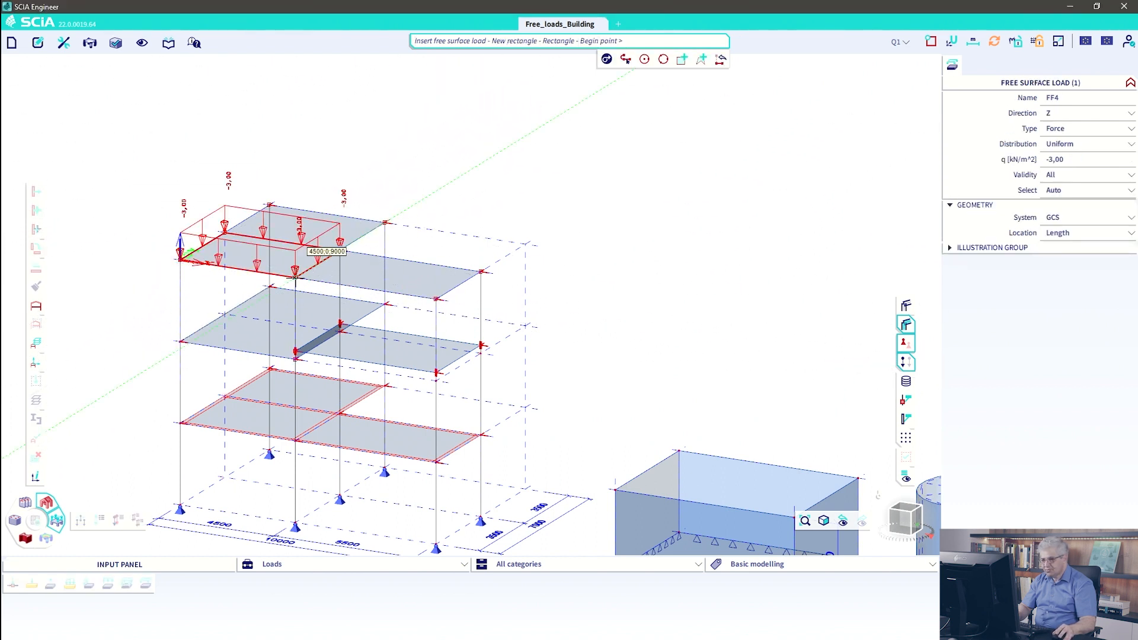
pyautogui.click(481, 272)
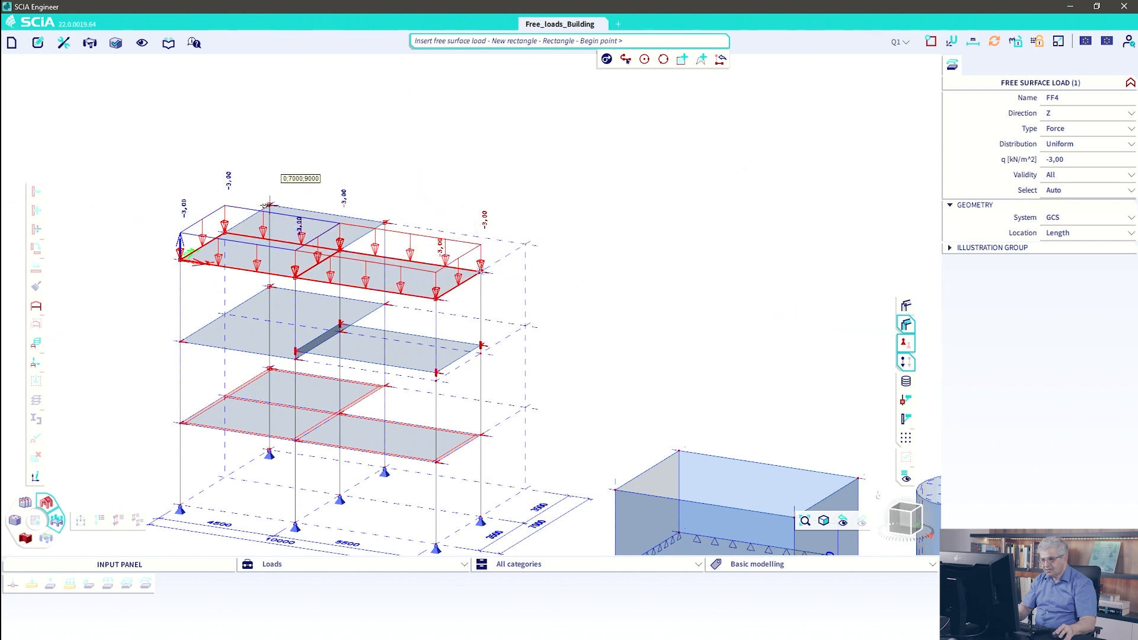
pyautogui.click(269, 205)
pyautogui.click(385, 222)
pyautogui.press('Escape')
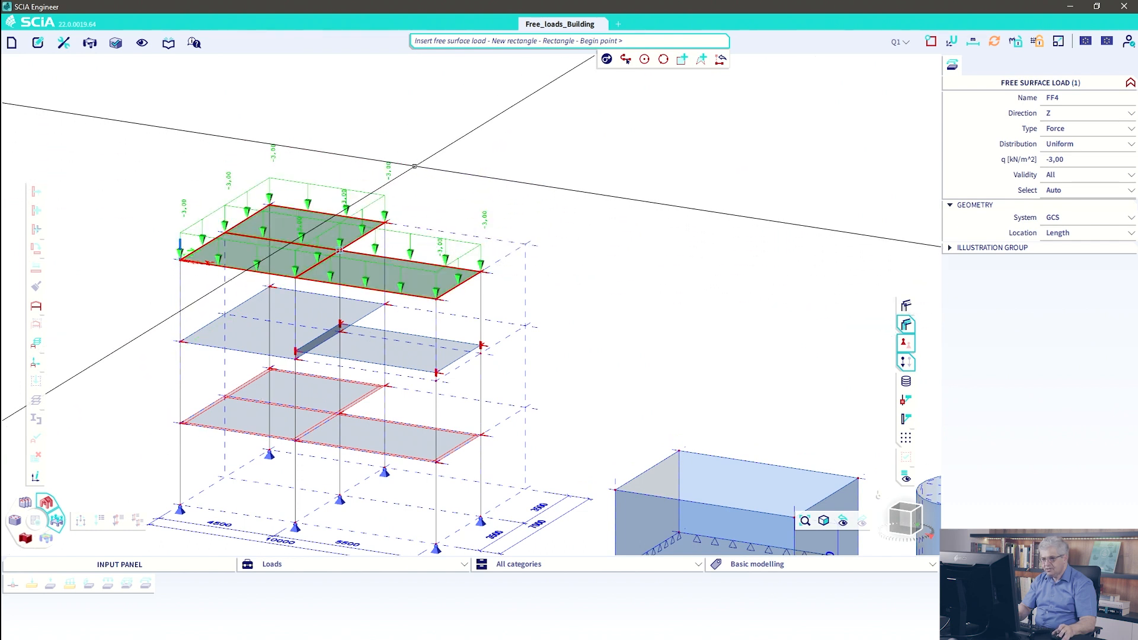
# - Finish placing loads and assign the two diagonally opposite free surface loads on the top floor to load case Q2 - Live Load all ceilings
pyautogui.press('Escape')
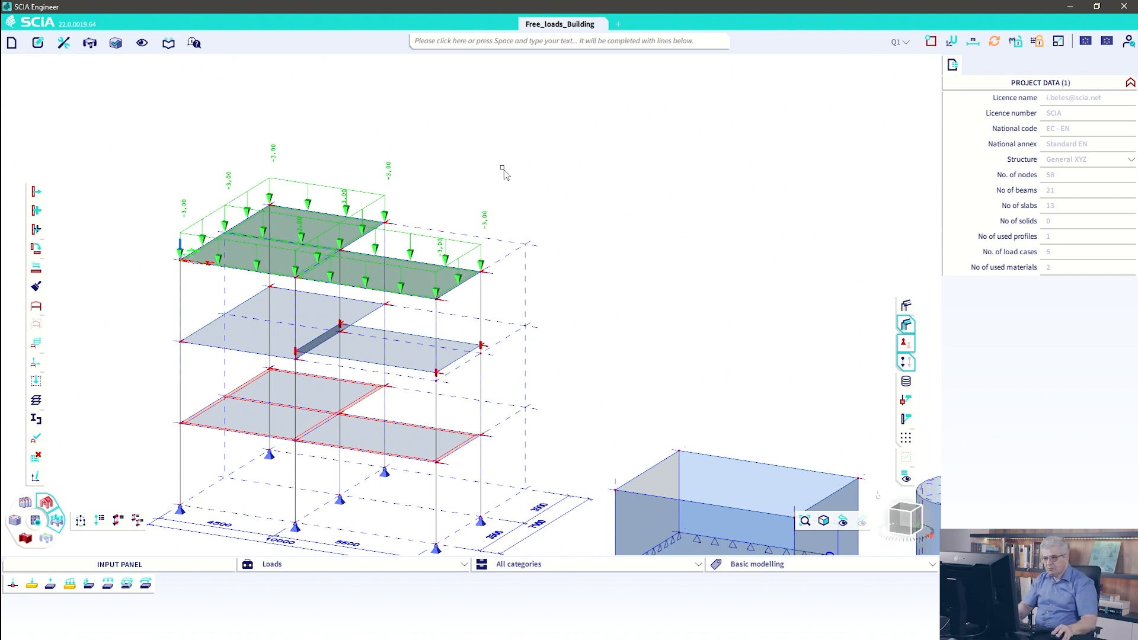
pyautogui.click(375, 195)
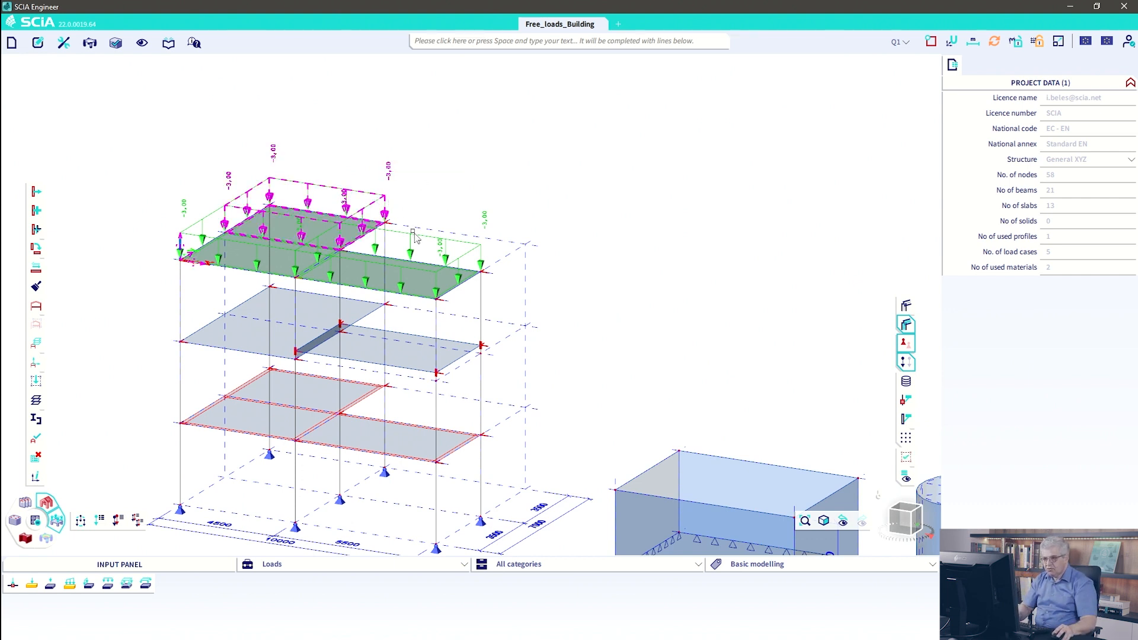
pyautogui.click(413, 238)
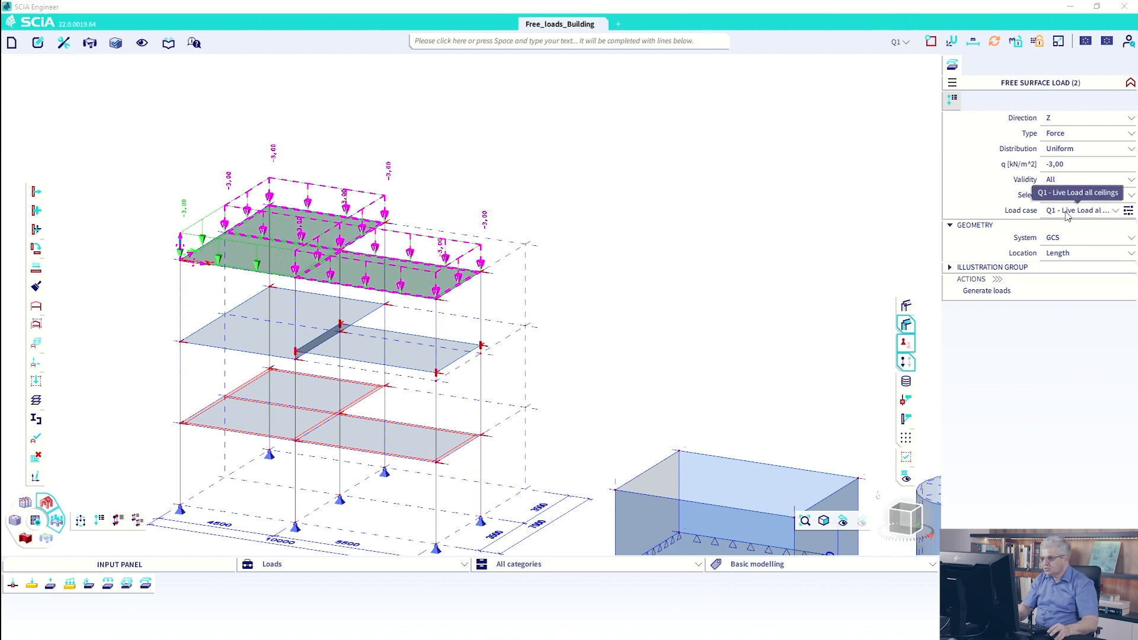
pyautogui.click(1070, 211)
pyautogui.click(1064, 255)
pyautogui.press('Escape')
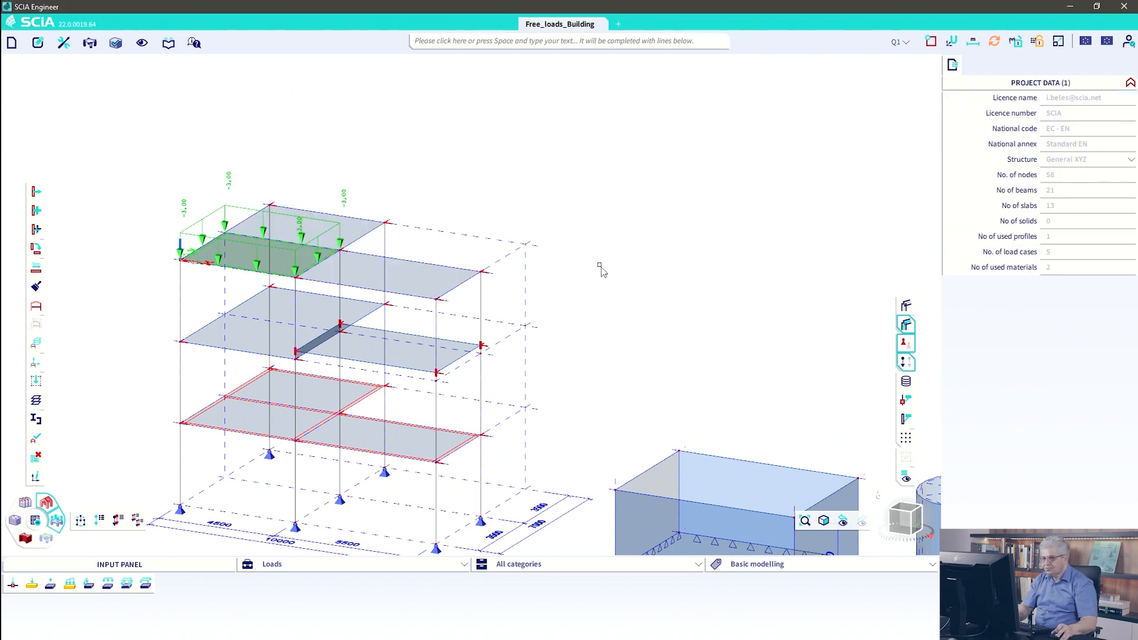
# - Activate load case Q2 - Live Load all ceilings and run the FE analysis with only the test of input data enabled
pyautogui.click(905, 42)
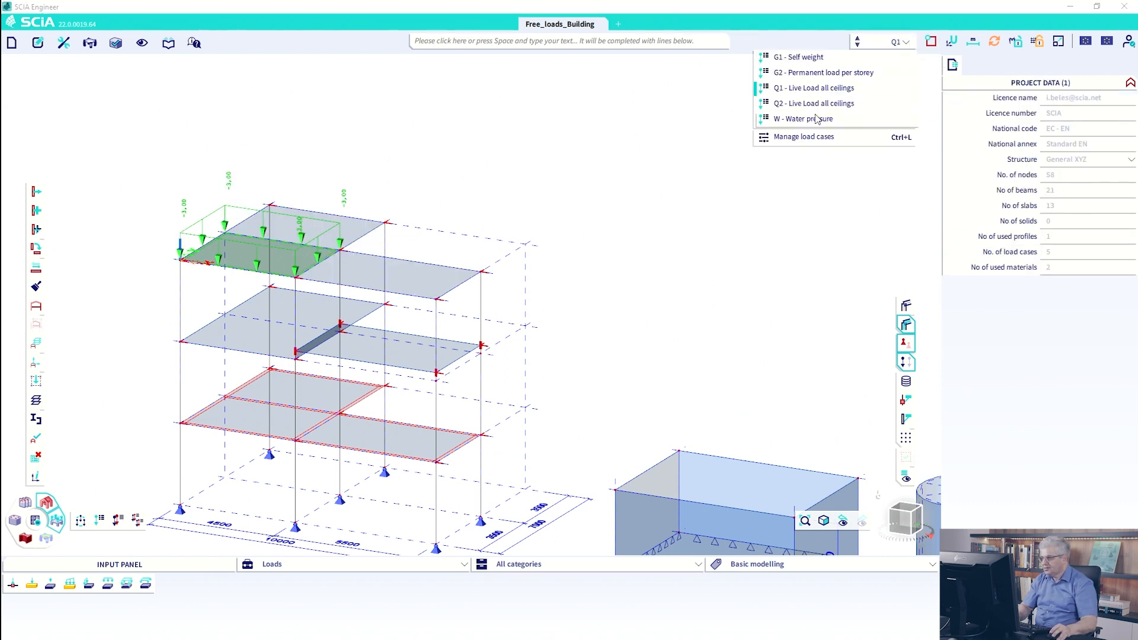
pyautogui.click(814, 105)
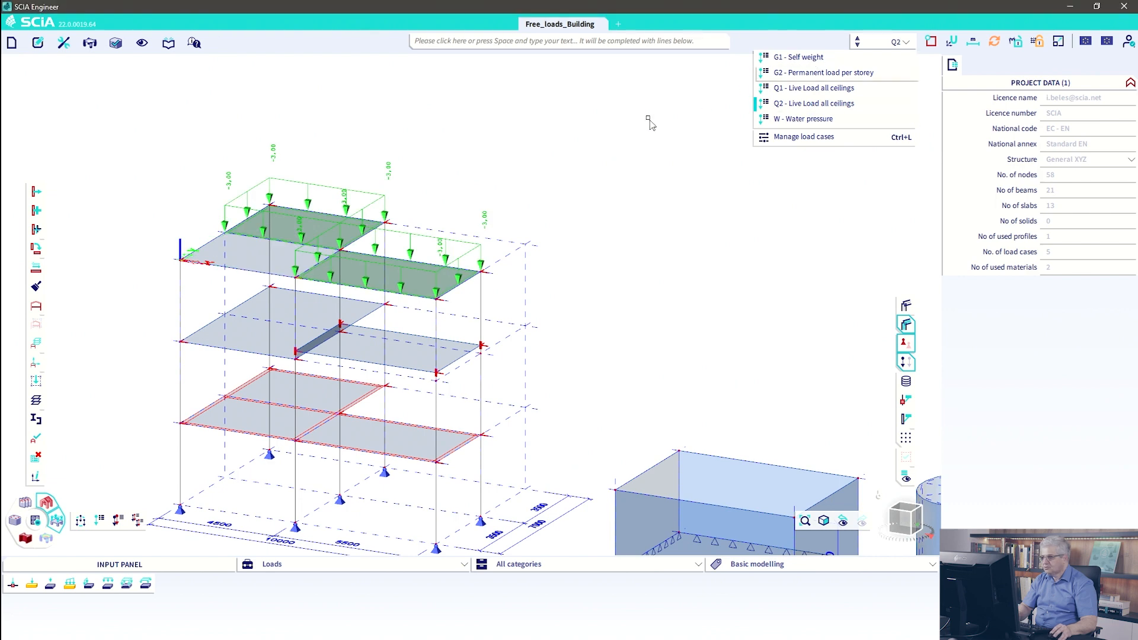
pyautogui.click(46, 503)
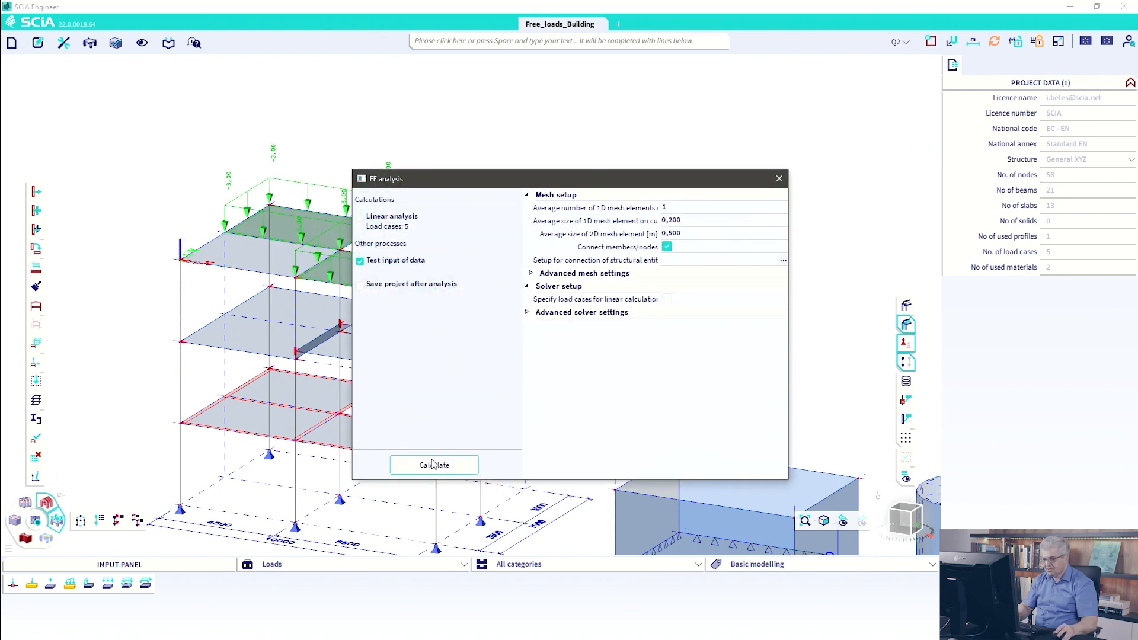
pyautogui.click(434, 467)
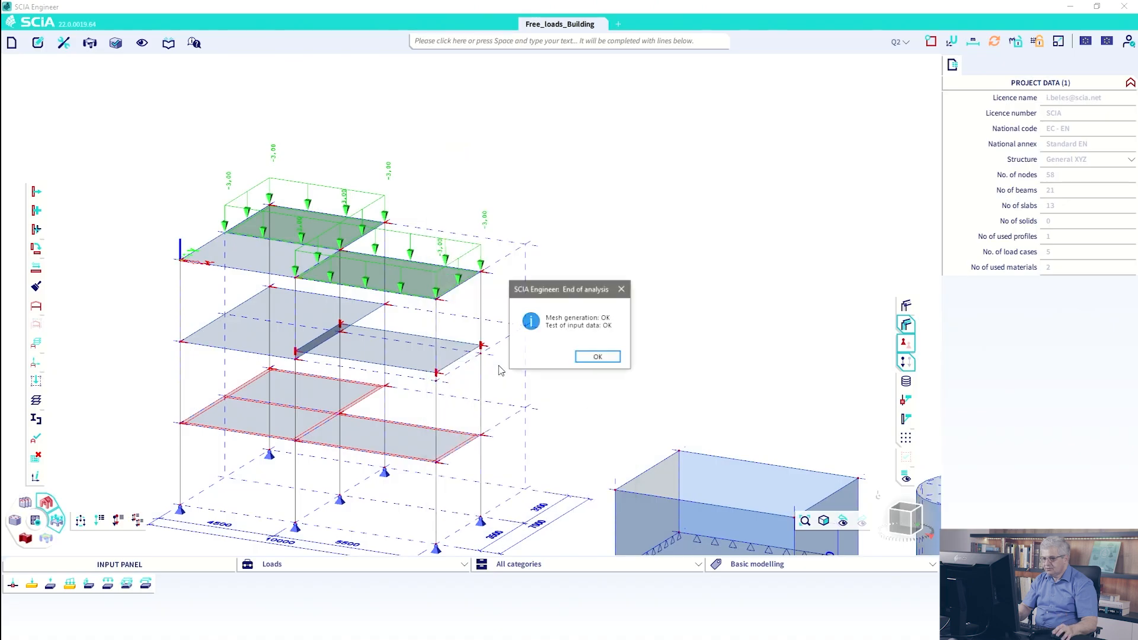
pyautogui.click(597, 357)
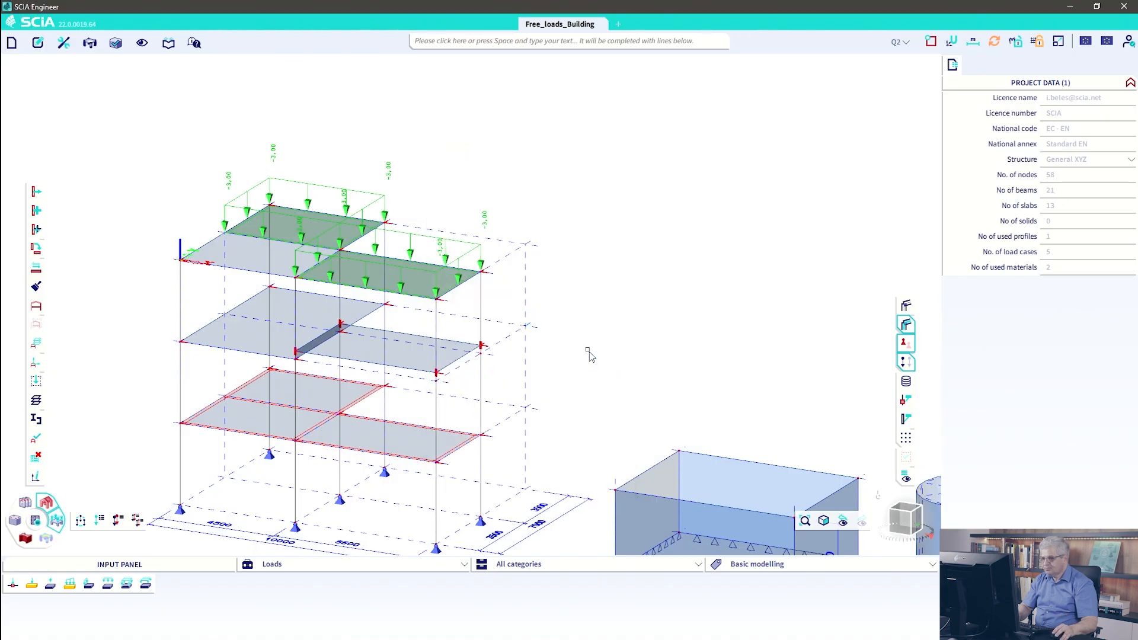
# - Set the load generators display to Generated in the view settings for all entities
pyautogui.rightClick(594, 210)
pyautogui.click(612, 257)
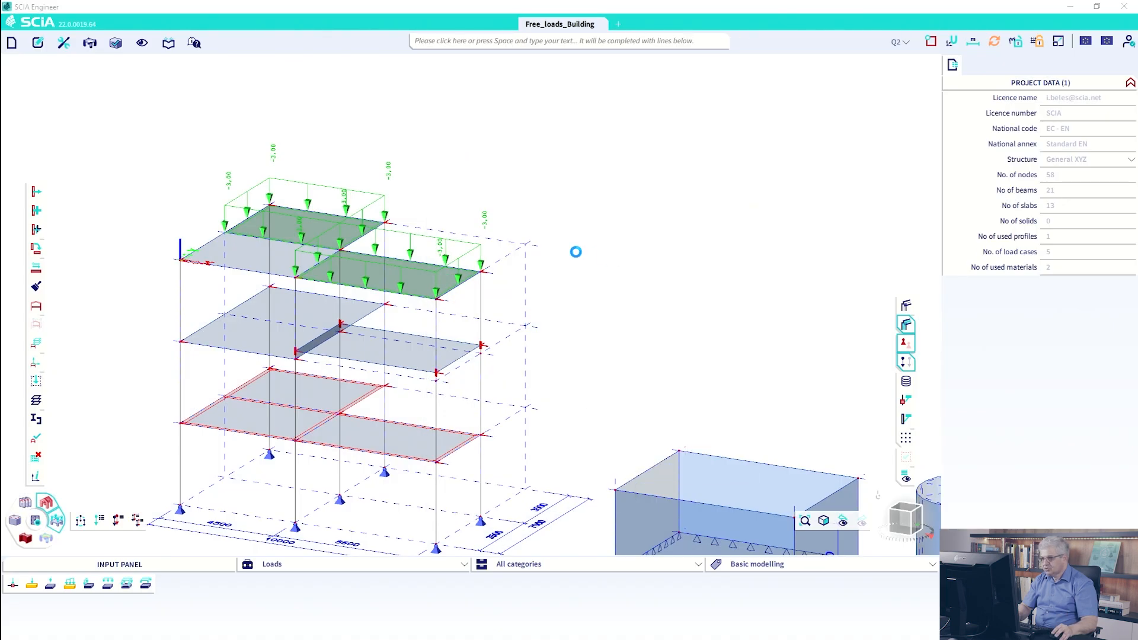
pyautogui.click(454, 175)
pyautogui.click(454, 176)
pyautogui.click(457, 200)
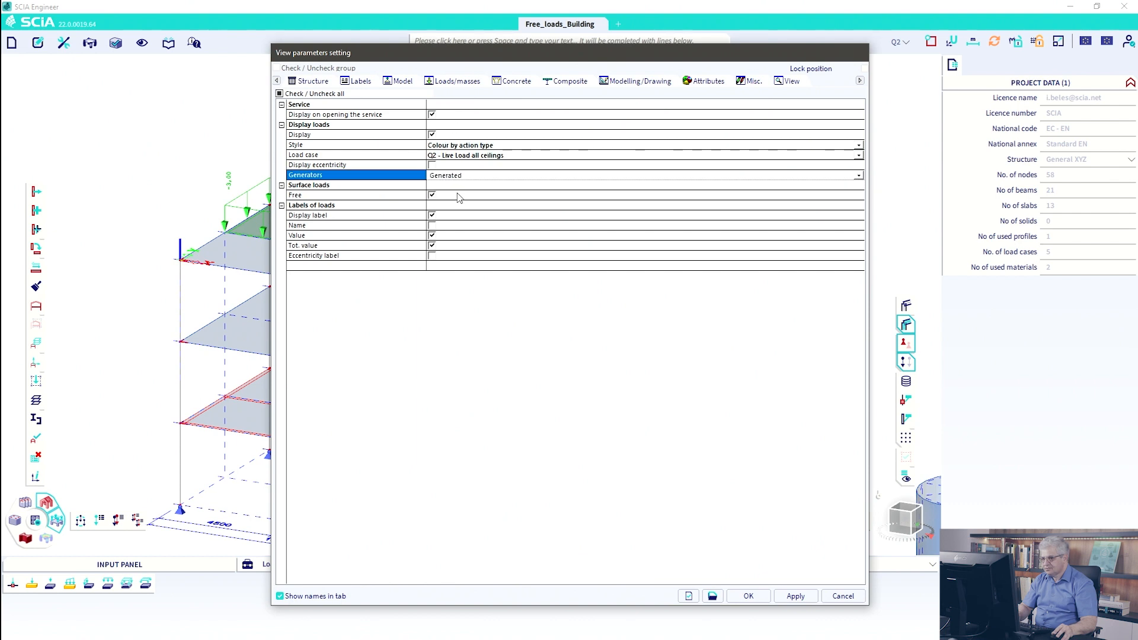
pyautogui.click(796, 596)
pyautogui.click(749, 595)
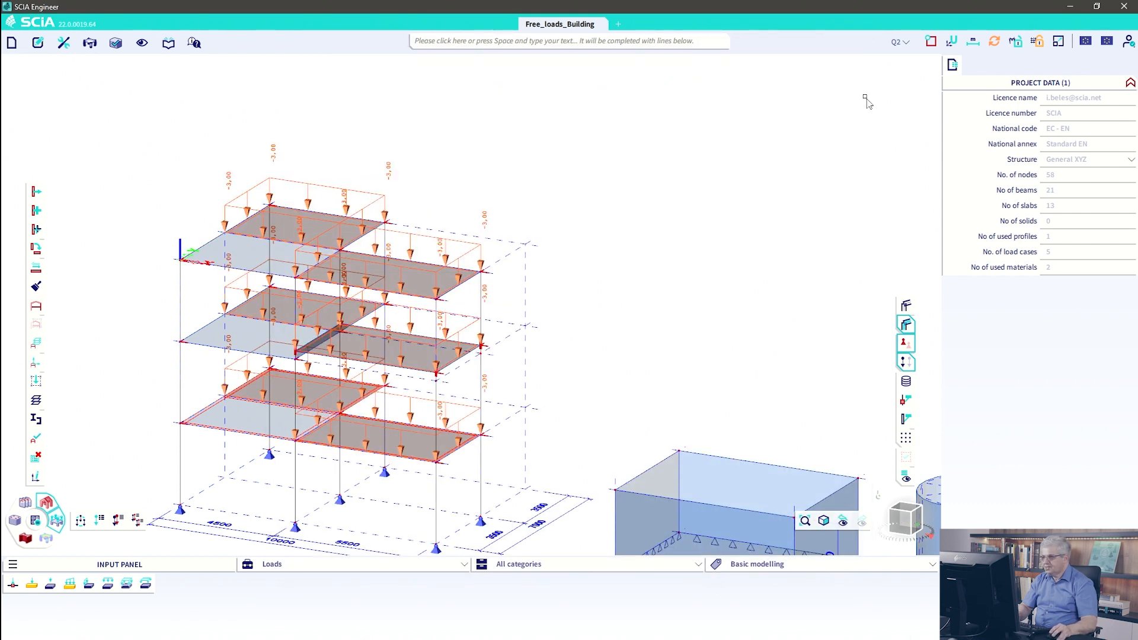
# - Examine the generated floor loads of load case Q2, then those of load case Q1 - Live Load all ceilings, across all storeys
pyautogui.click(899, 41)
pyautogui.moveTo(635, 270)
pyautogui.mouseDown(button='middle')
pyautogui.moveTo(643, 257)
pyautogui.moveTo(639, 278)
pyautogui.mouseUp(button='middle')
pyautogui.click(903, 44)
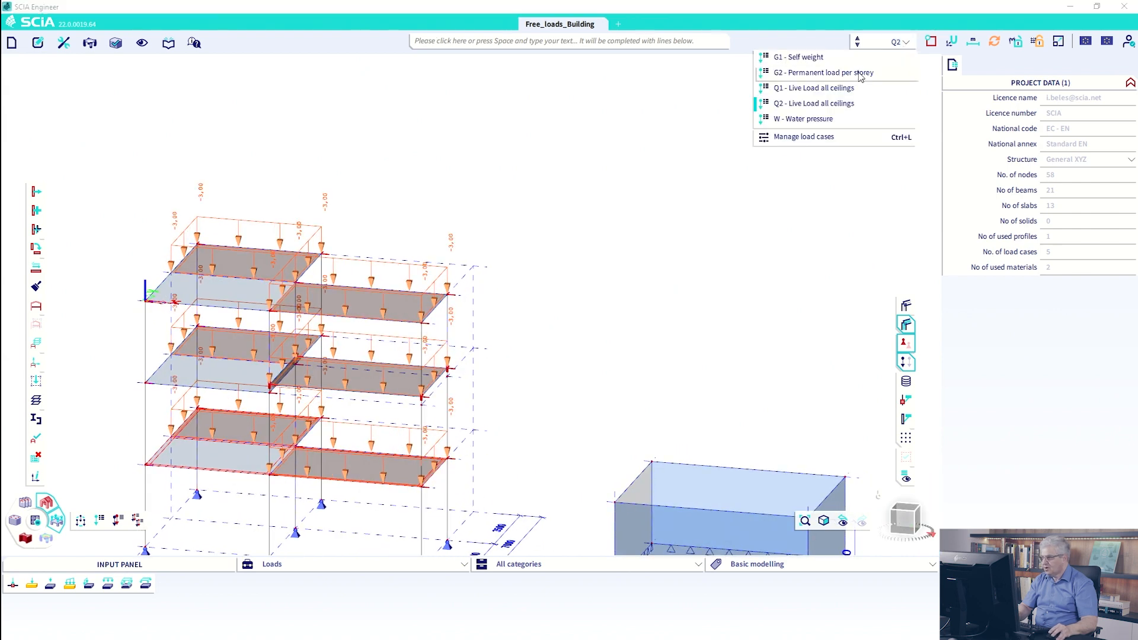
pyautogui.click(821, 93)
pyautogui.moveTo(579, 275); pyautogui.dragTo(574, 286, button='middle')
pyautogui.scroll(-3, 549, 224)
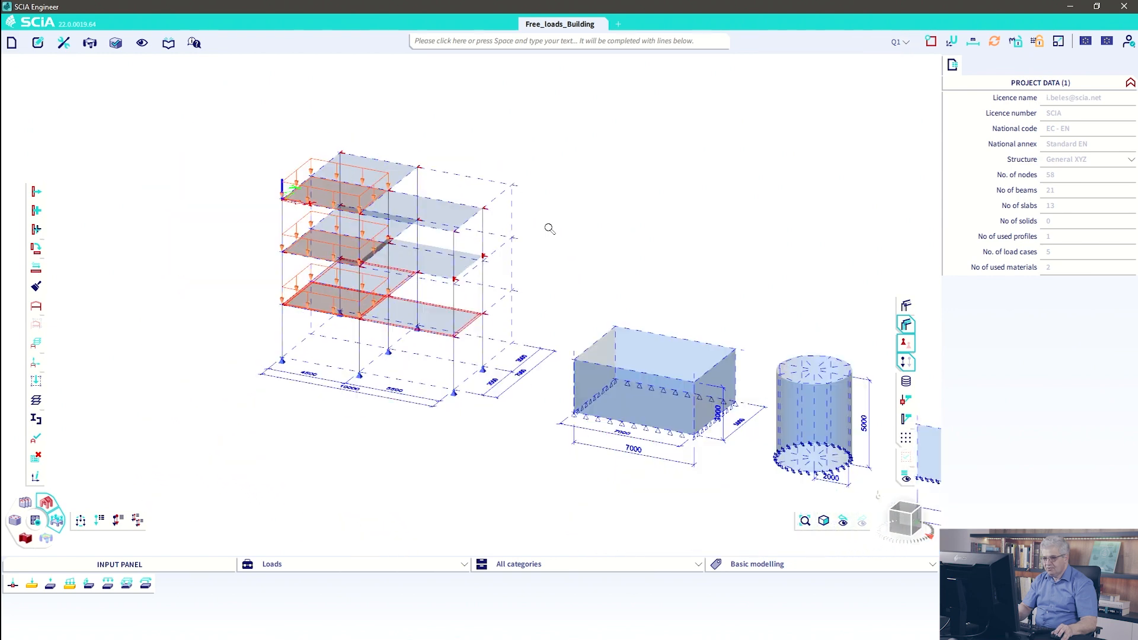
pyautogui.moveTo(521, 238); pyautogui.dragTo(518, 238, button='middle')
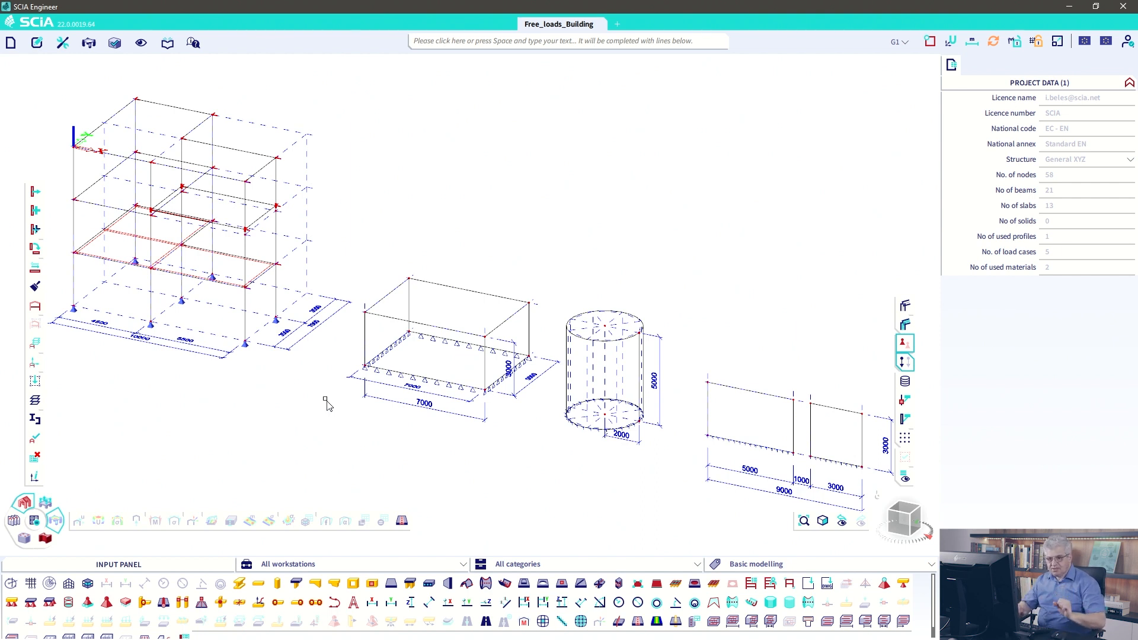
# - Run the linear analysis for all load cases with the test of input data switched off
pyautogui.click(36, 521)
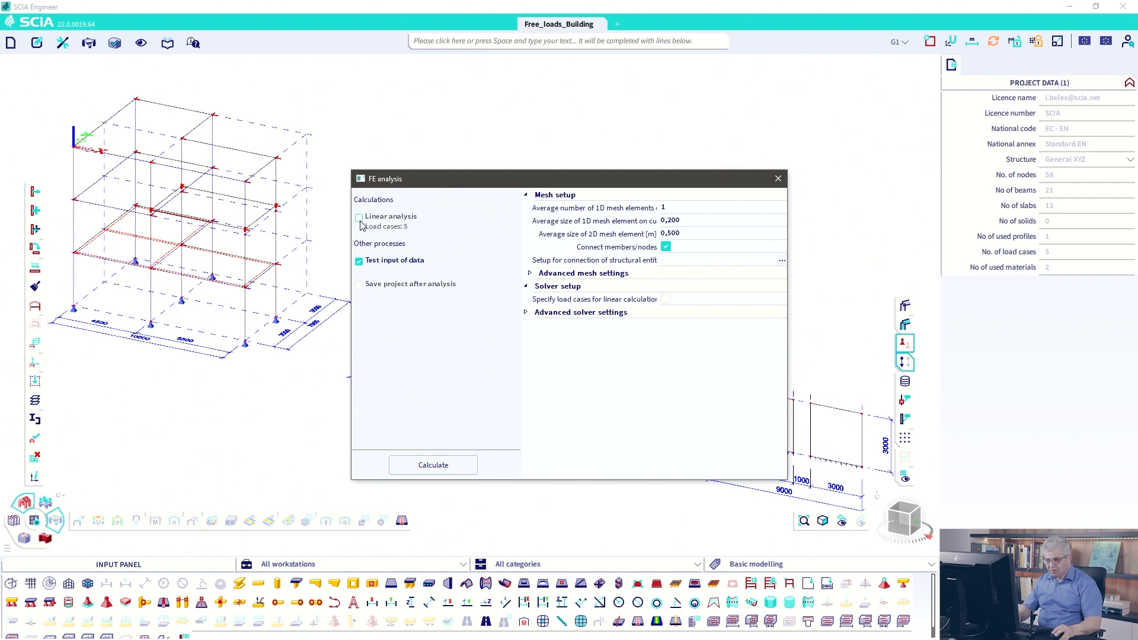
pyautogui.click(359, 263)
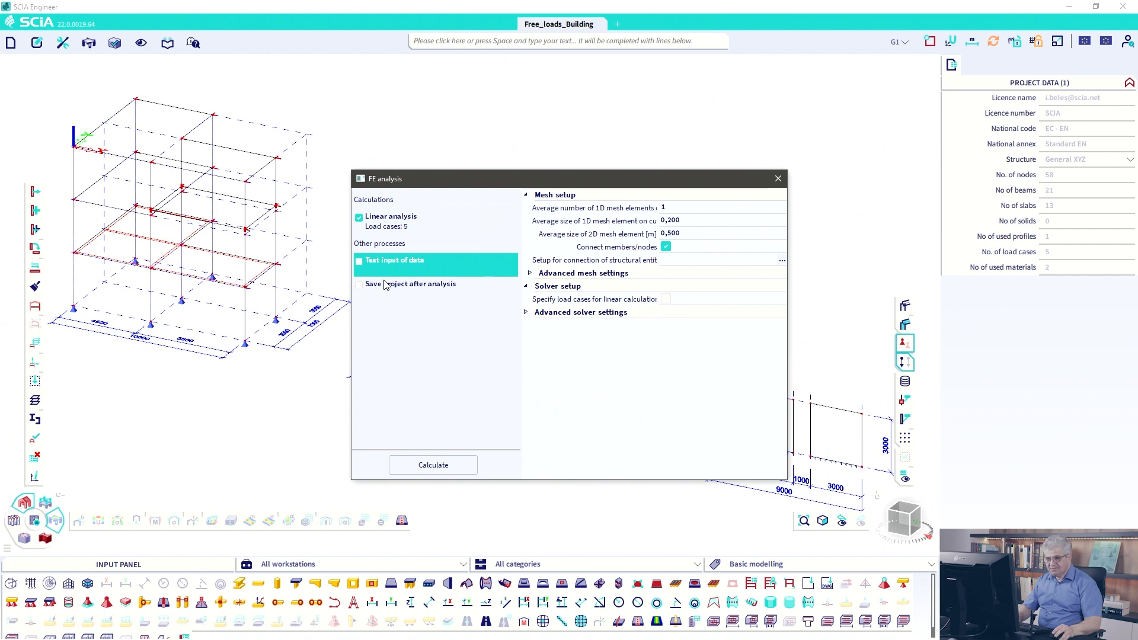
pyautogui.click(359, 224)
pyautogui.click(415, 466)
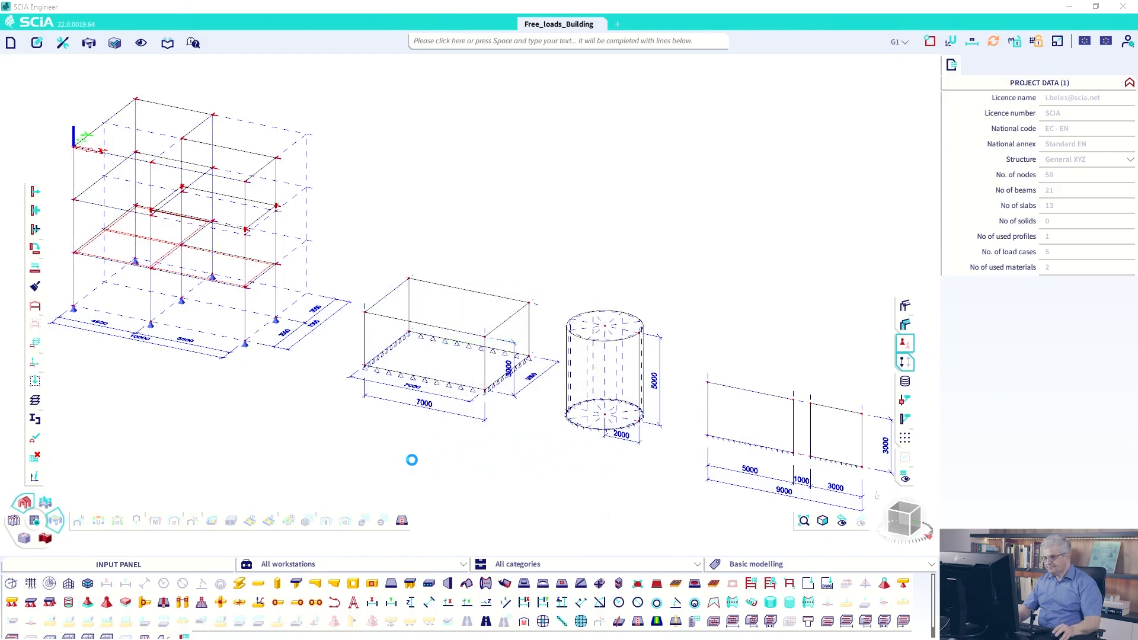
pyautogui.click(631, 385)
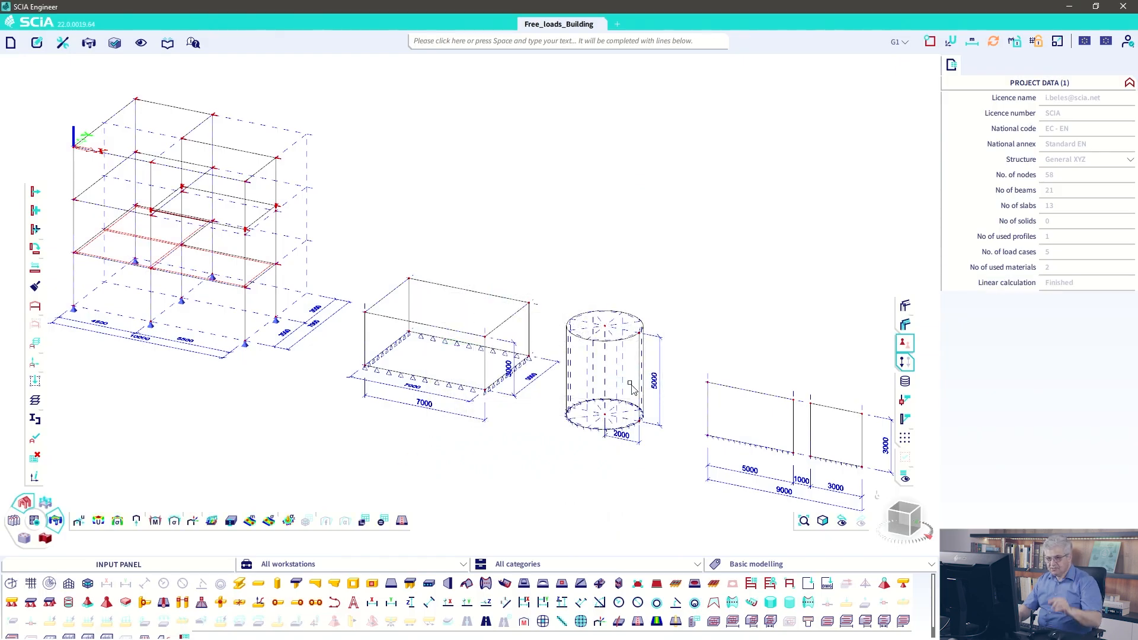
# - Open the Surface loads results
pyautogui.click(89, 43)
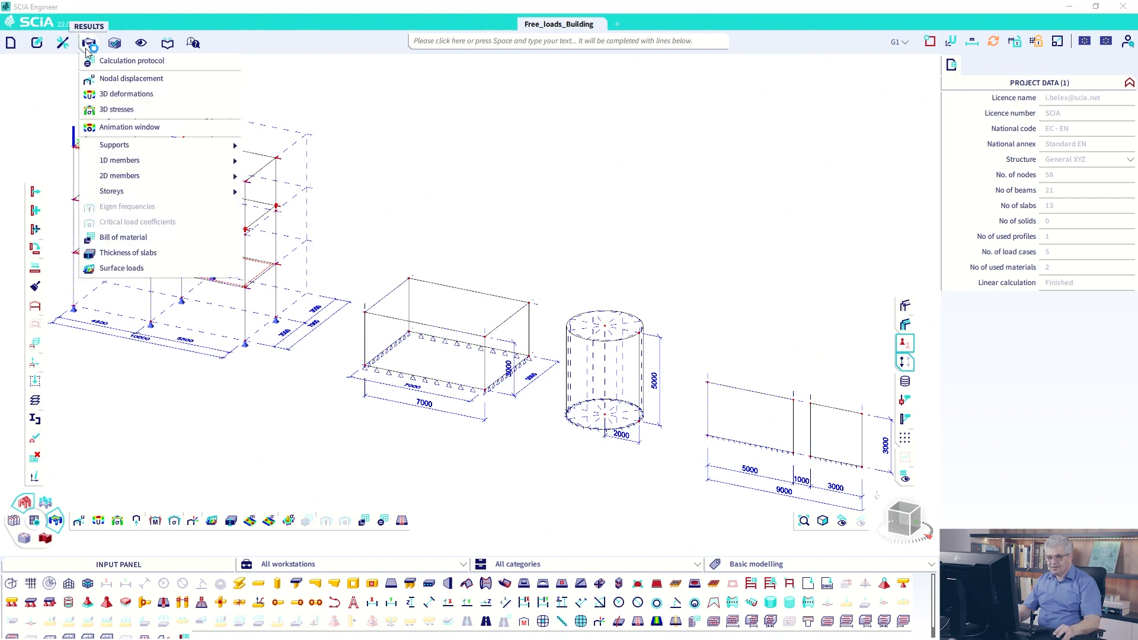
pyautogui.click(126, 269)
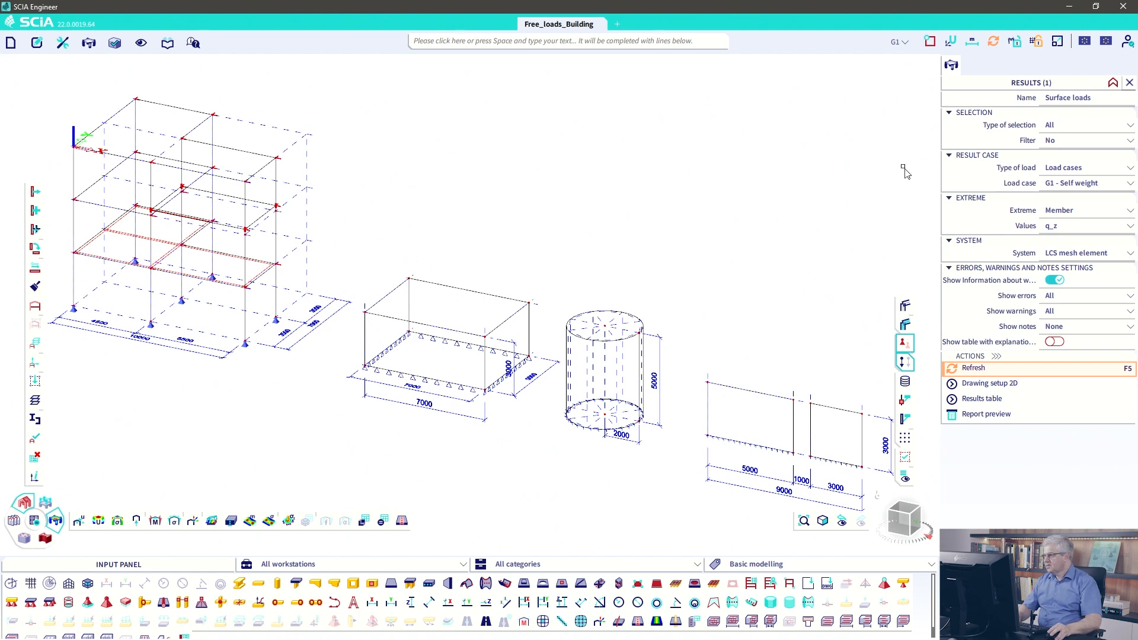
pyautogui.write('3')
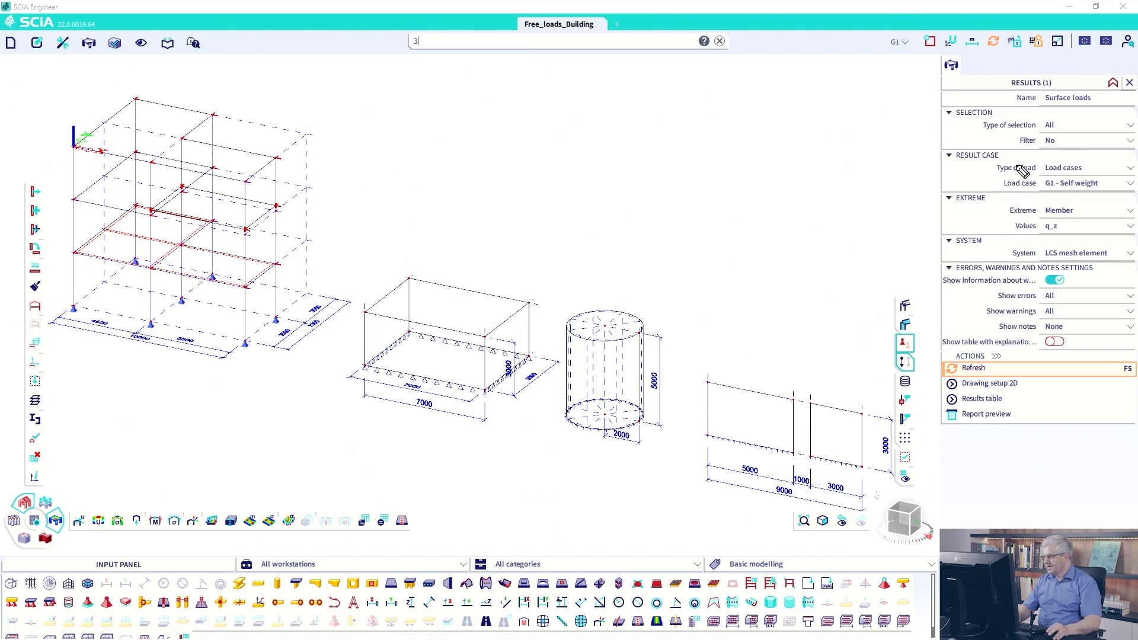
pyautogui.moveTo(999, 160)
pyautogui.mouseDown()
pyautogui.moveTo(1123, 193)
pyautogui.moveTo(995, 198)
pyautogui.moveTo(1004, 159)
pyautogui.mouseUp()
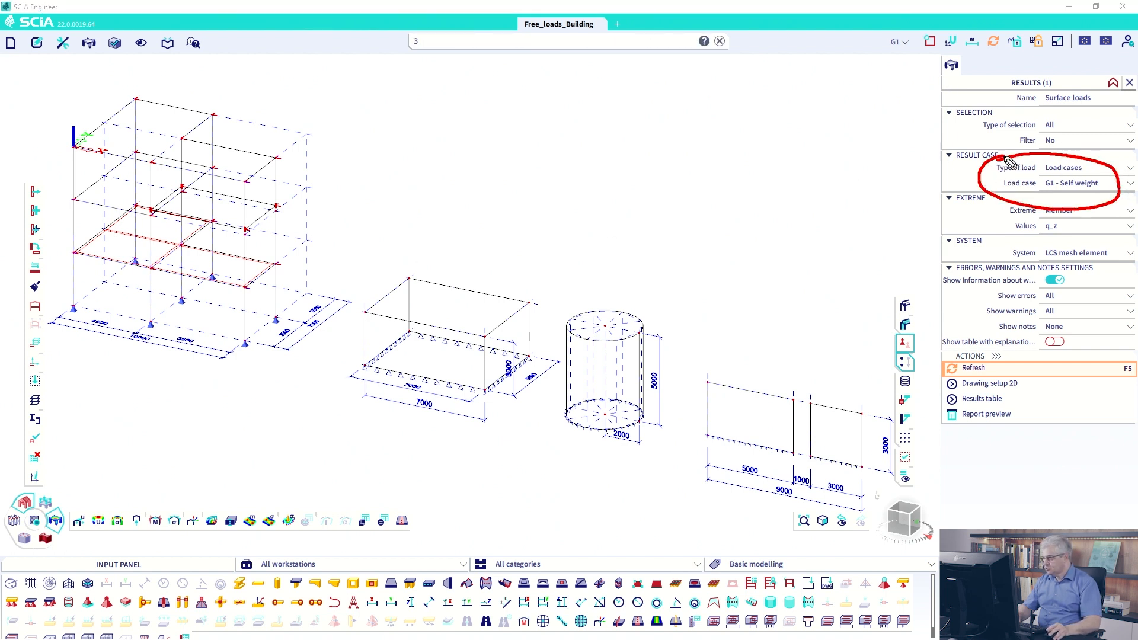
pyautogui.moveTo(882, 29)
pyautogui.mouseDown()
pyautogui.moveTo(920, 54)
pyautogui.moveTo(890, 61)
pyautogui.moveTo(899, 59)
pyautogui.mouseUp()
pyautogui.moveTo(105, 115)
pyautogui.mouseDown()
pyautogui.moveTo(82, 141)
pyautogui.moveTo(161, 157)
pyautogui.moveTo(104, 118)
pyautogui.mouseUp()
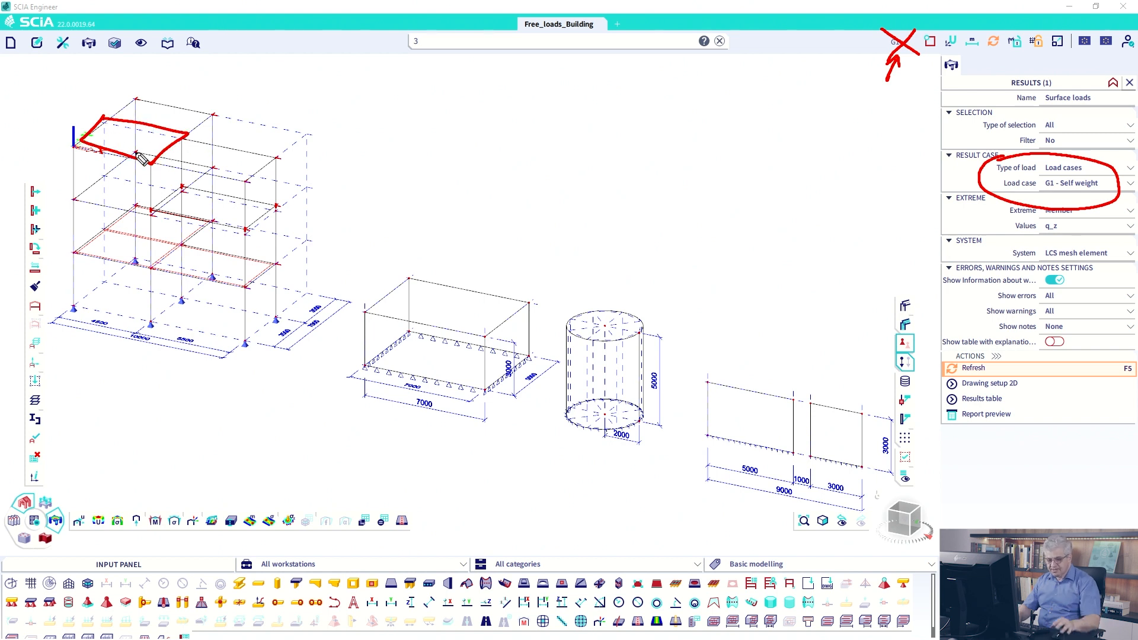
pyautogui.press('Escape')
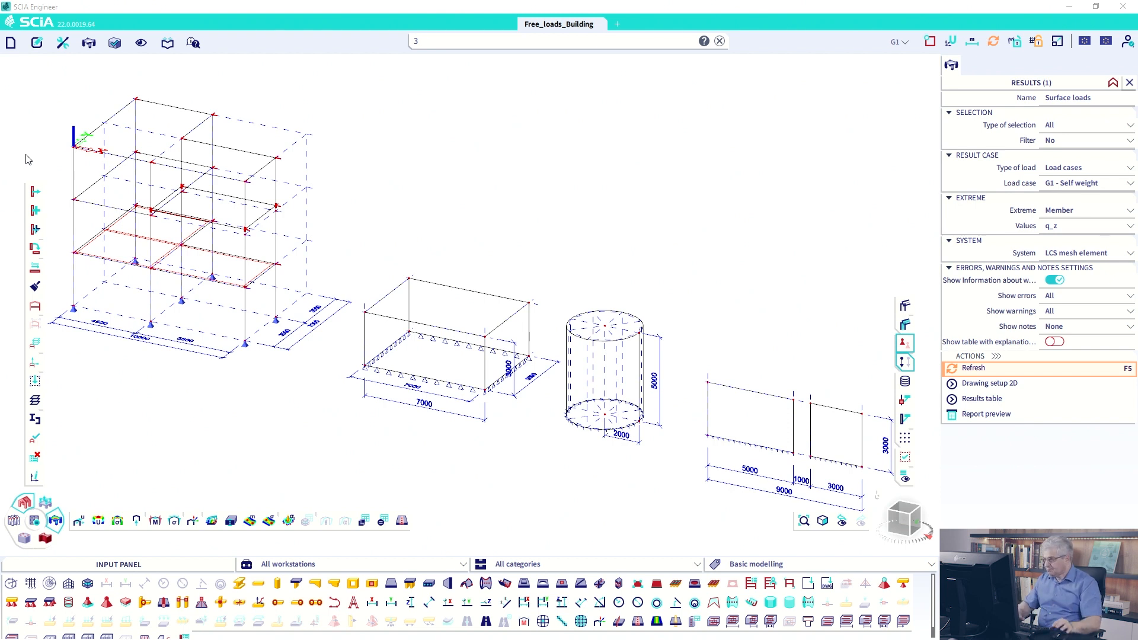
# - Display the q_z surface loads for load case G2 - Permanent load per storey and check the 2D results drawing setup without changing it
pyautogui.click(1066, 184)
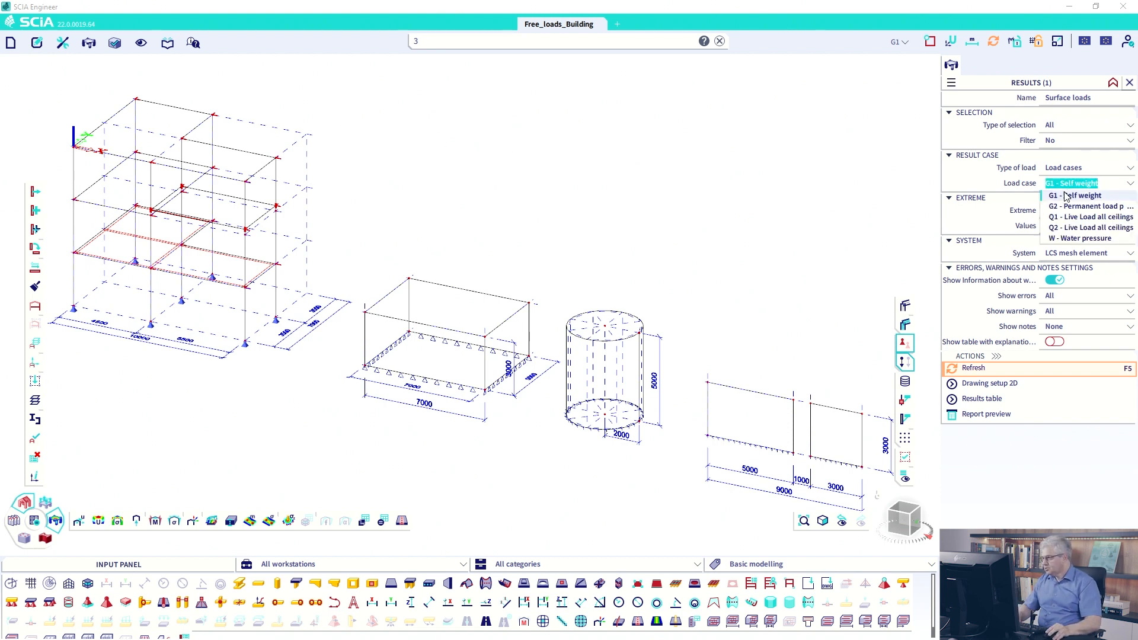
pyautogui.click(1072, 207)
pyautogui.click(964, 369)
pyautogui.moveTo(352, 232)
pyautogui.mouseDown(button='middle')
pyautogui.moveTo(481, 273)
pyautogui.moveTo(524, 270)
pyautogui.mouseUp(button='middle')
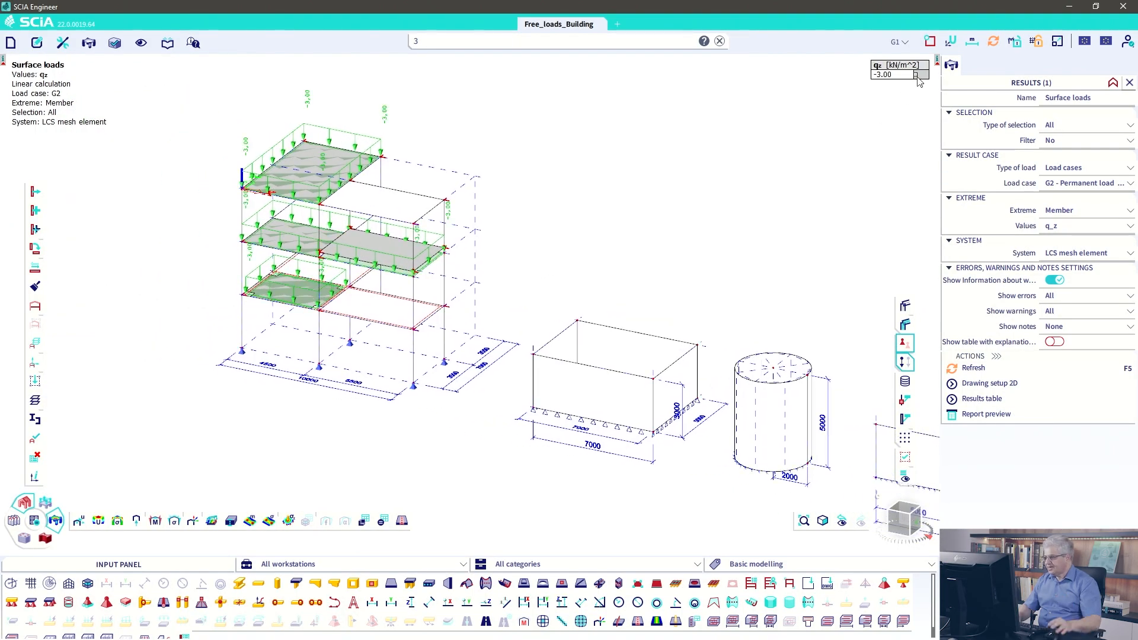
pyautogui.click(958, 382)
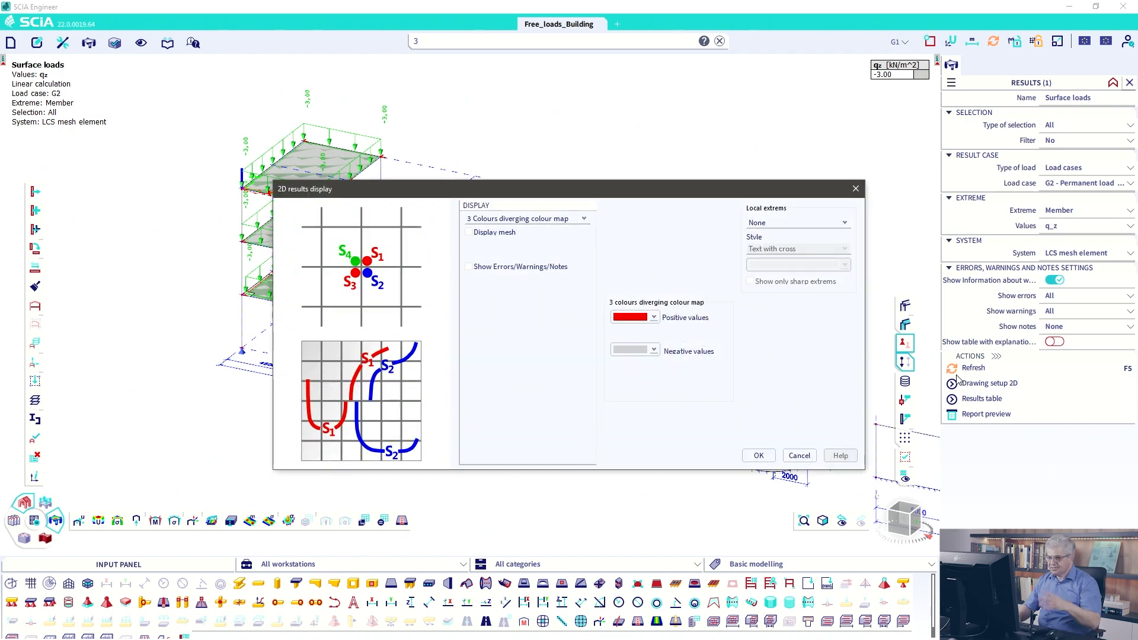
pyautogui.click(800, 456)
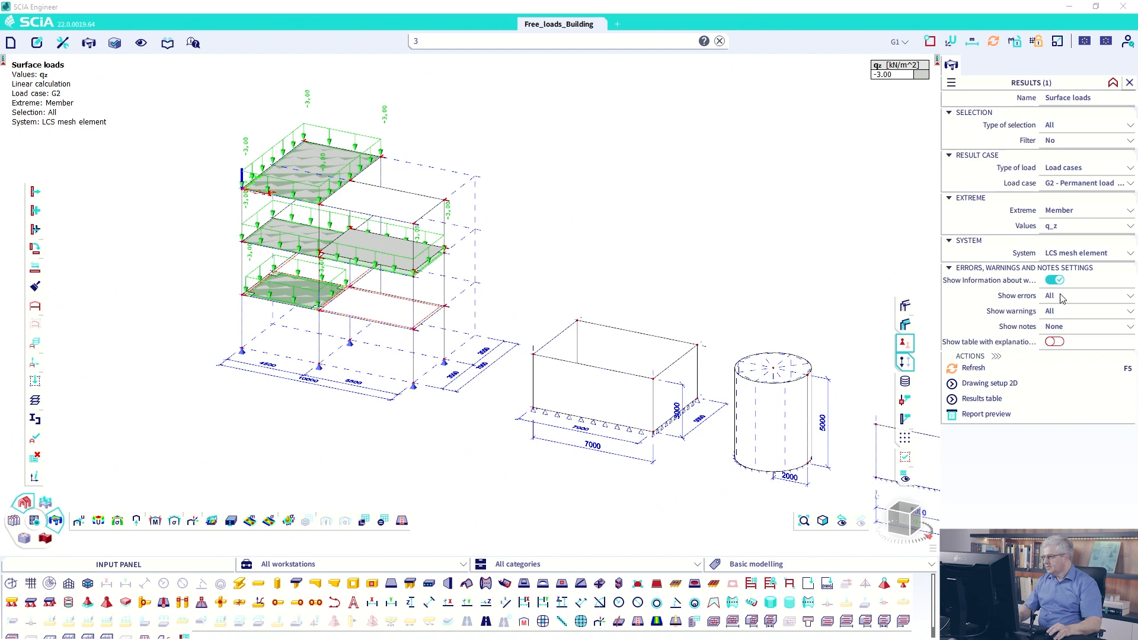
# - Set both the result load case and the active load case to Q1 - Live Load all ceilings and refresh the surface load results
pyautogui.click(1062, 184)
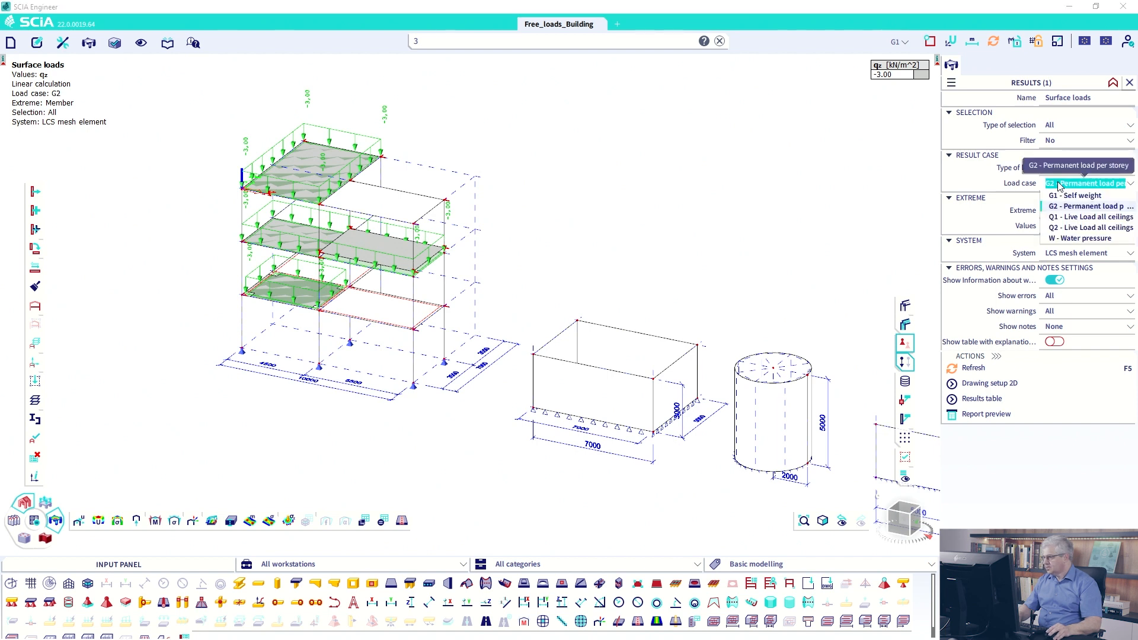
pyautogui.click(1062, 218)
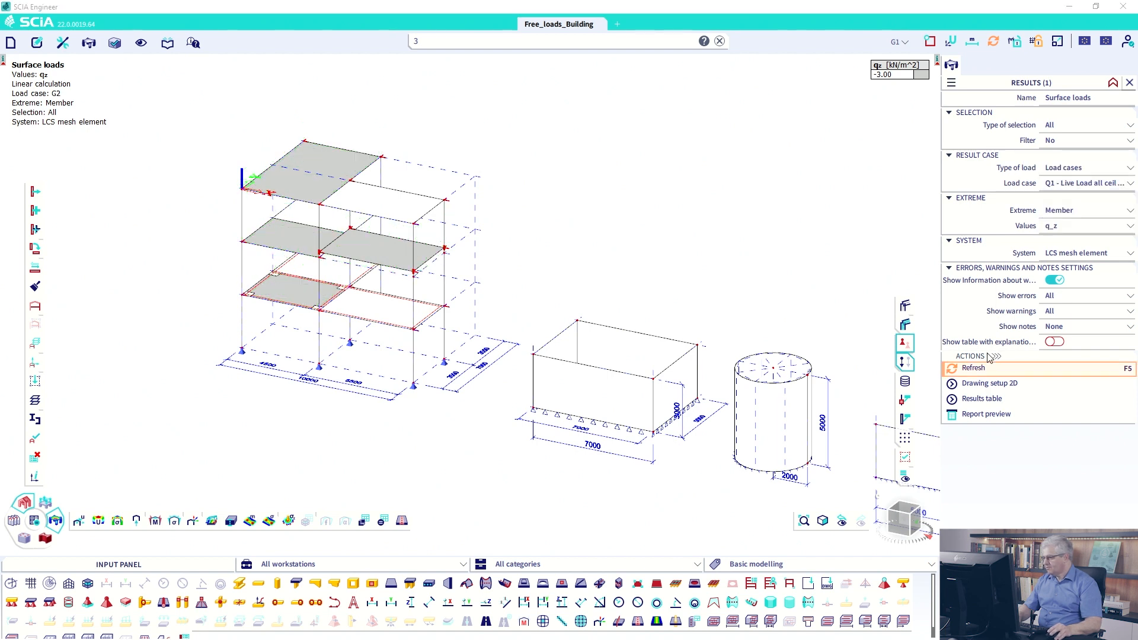
pyautogui.click(906, 42)
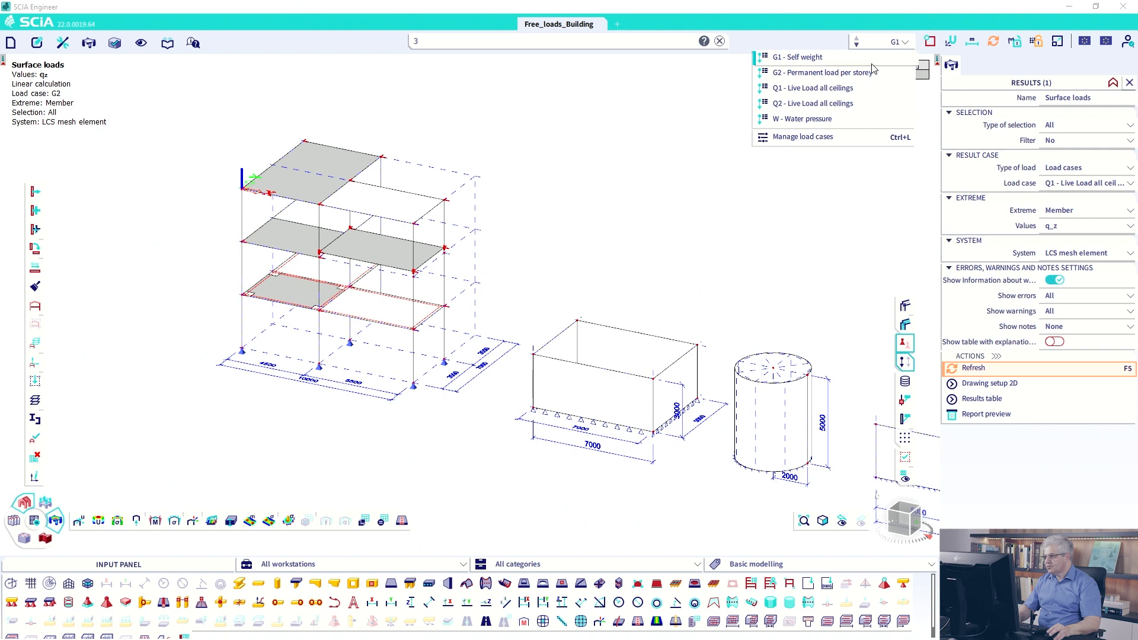
pyautogui.click(838, 89)
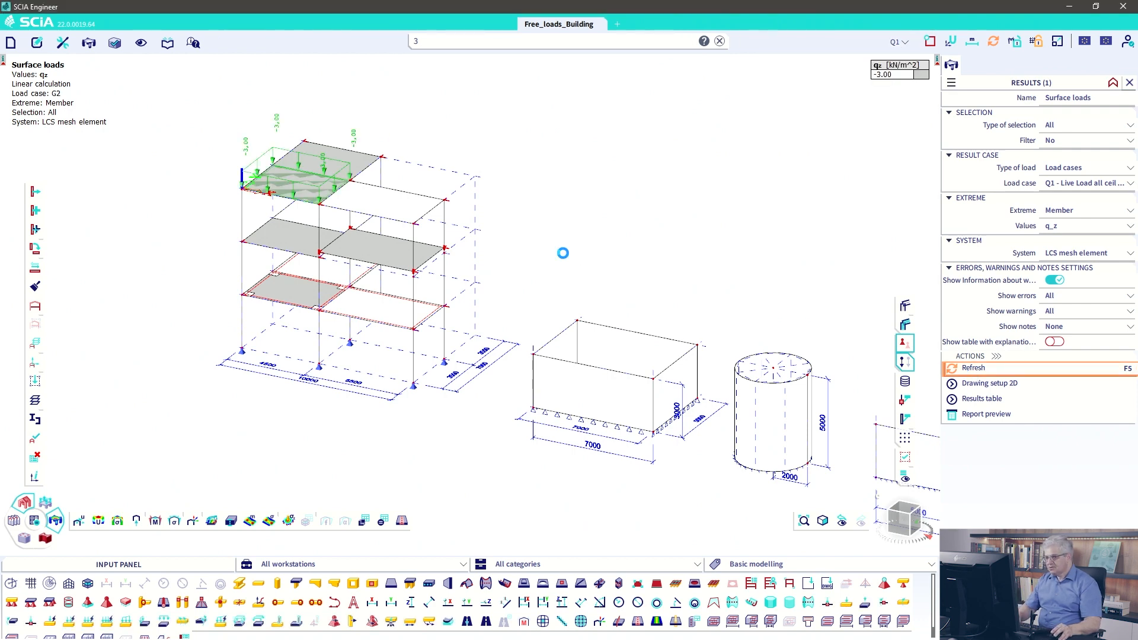
pyautogui.press('F5')
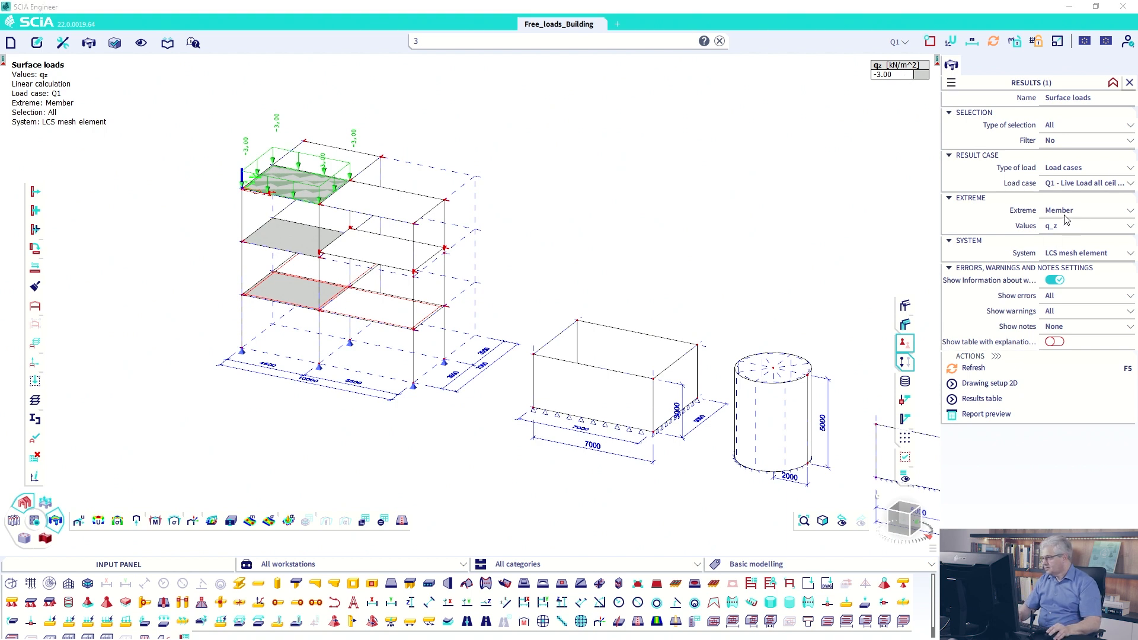
# - Set the active and result load cases to Q2 - Live Load all ceilings, refresh the surface load results, and close them after viewing
pyautogui.click(906, 43)
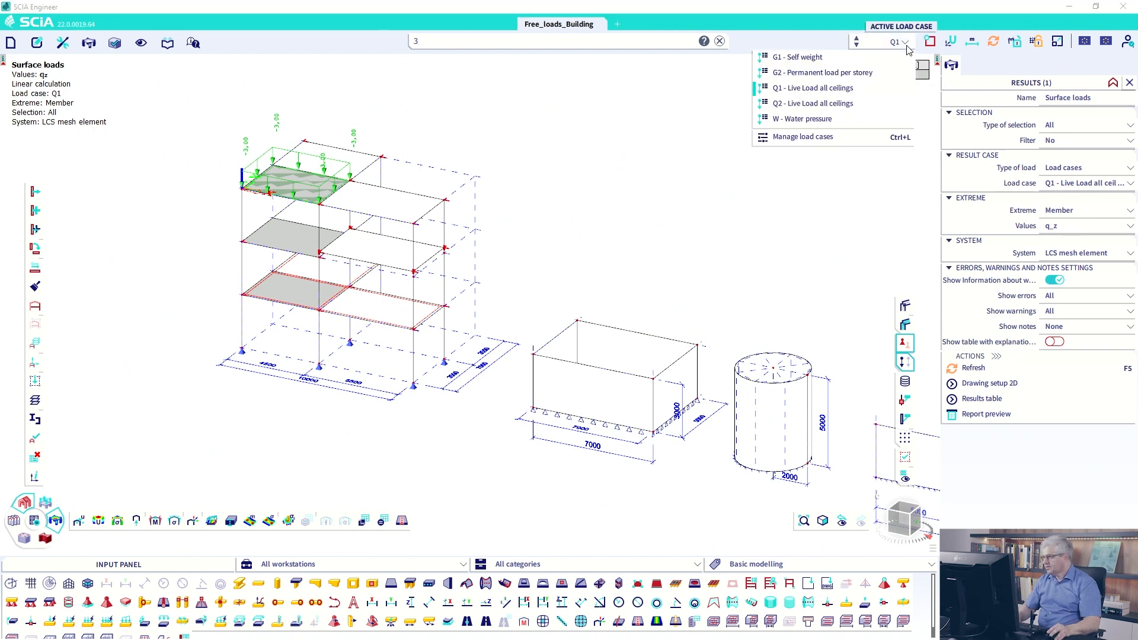
pyautogui.click(856, 105)
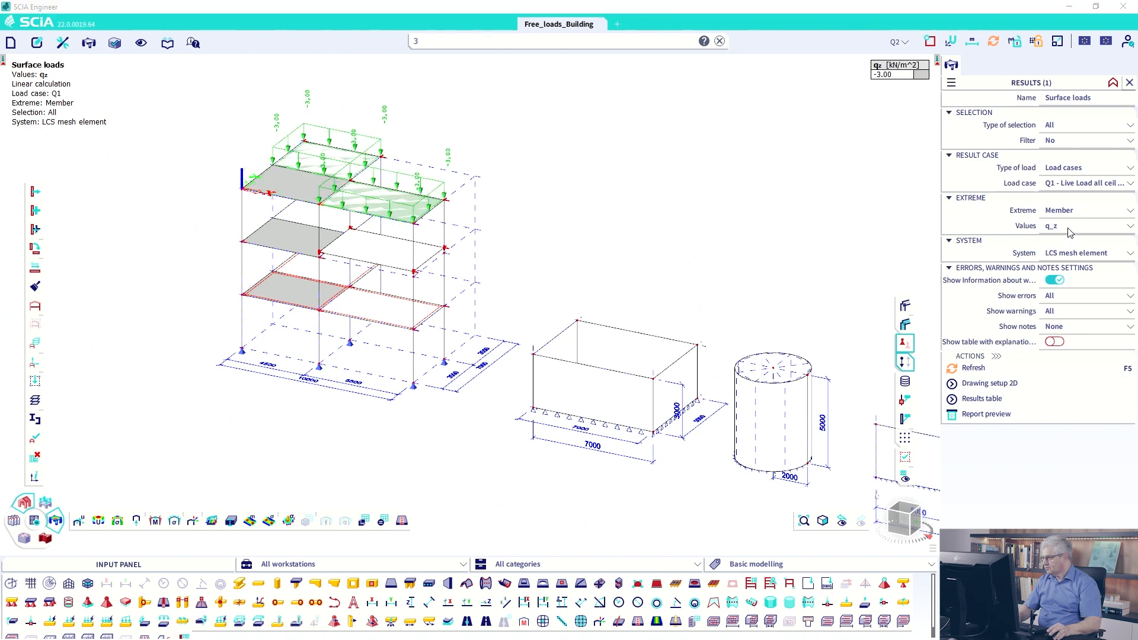
pyautogui.click(1068, 183)
pyautogui.click(1067, 230)
pyautogui.click(1001, 368)
pyautogui.moveTo(539, 258)
pyautogui.keyDown('ctrl'); pyautogui.mouseDown(button='right')
pyautogui.moveTo(549, 247)
pyautogui.moveTo(540, 252)
pyautogui.mouseUp(button='right'); pyautogui.keyUp('ctrl')
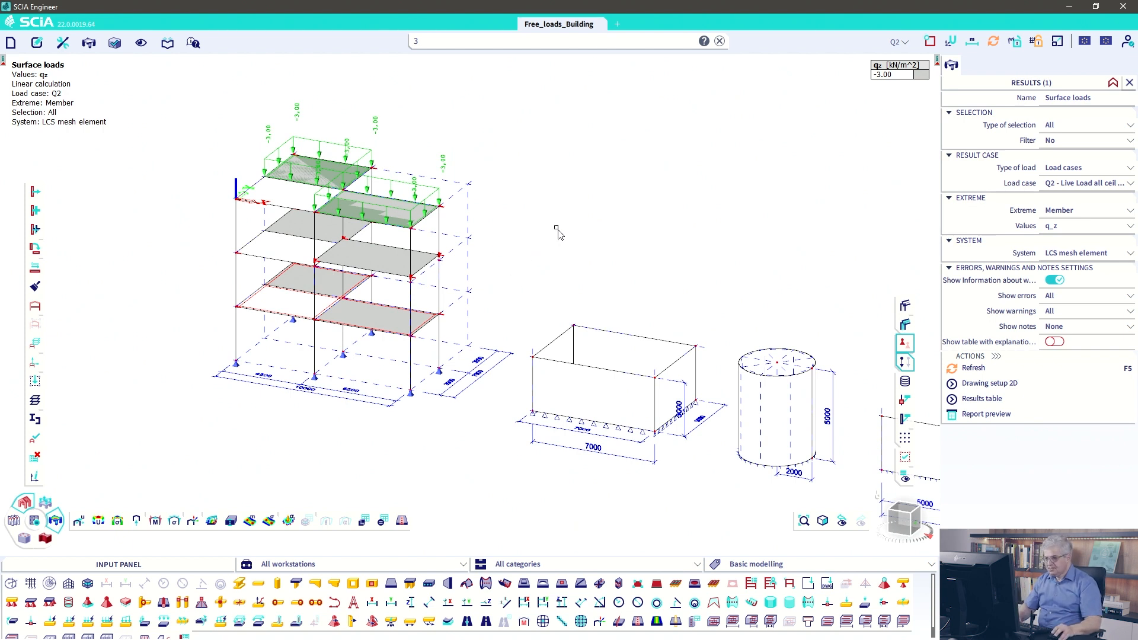
pyautogui.keyDown('shift'); pyautogui.moveTo(494, 236); pyautogui.dragTo(437, 239, button='right'); pyautogui.keyUp('shift')
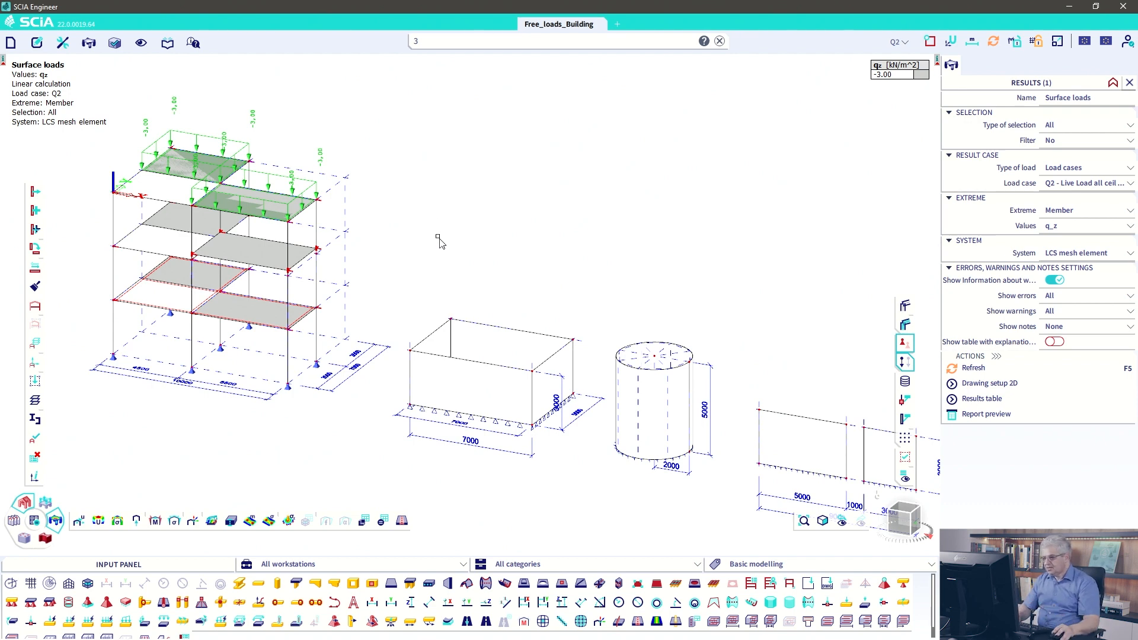
pyautogui.scroll(5, 514, 293)
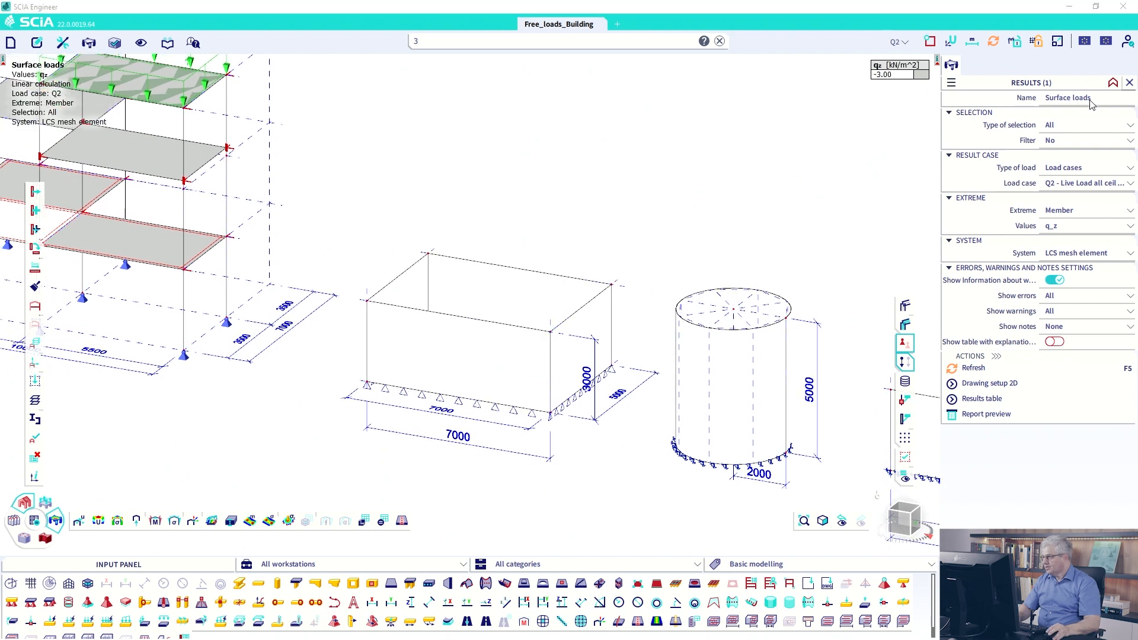
pyautogui.press('Escape')
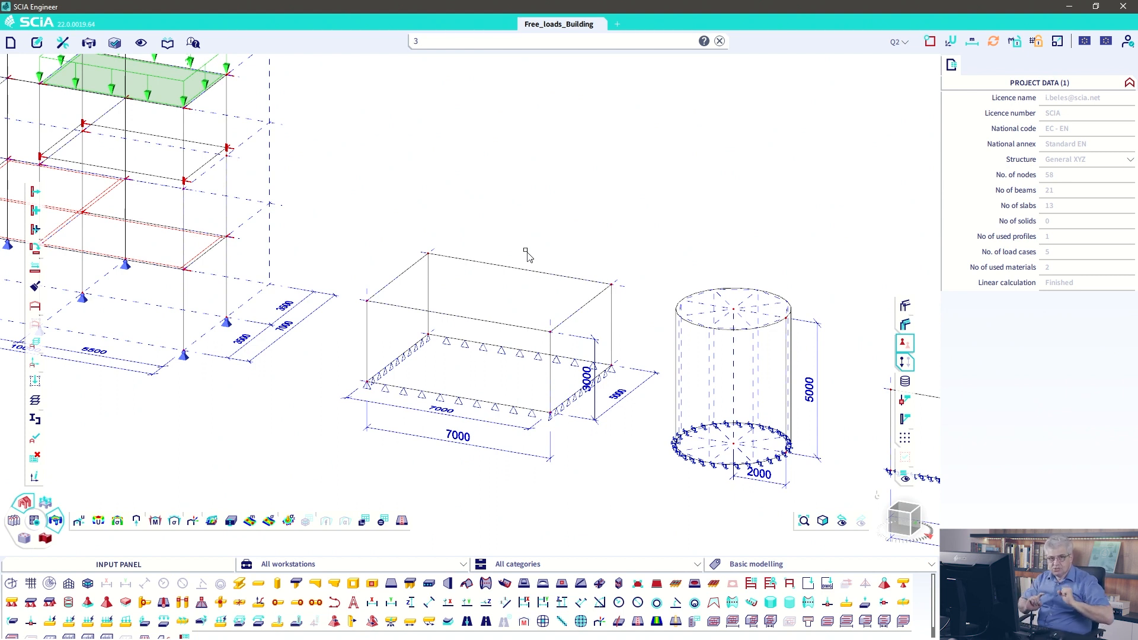
# - Activate load case G2 - Permanent load per storey and move the middle storey's free surface load up to the top storey
pyautogui.moveTo(453, 235); pyautogui.dragTo(691, 326, button='middle')
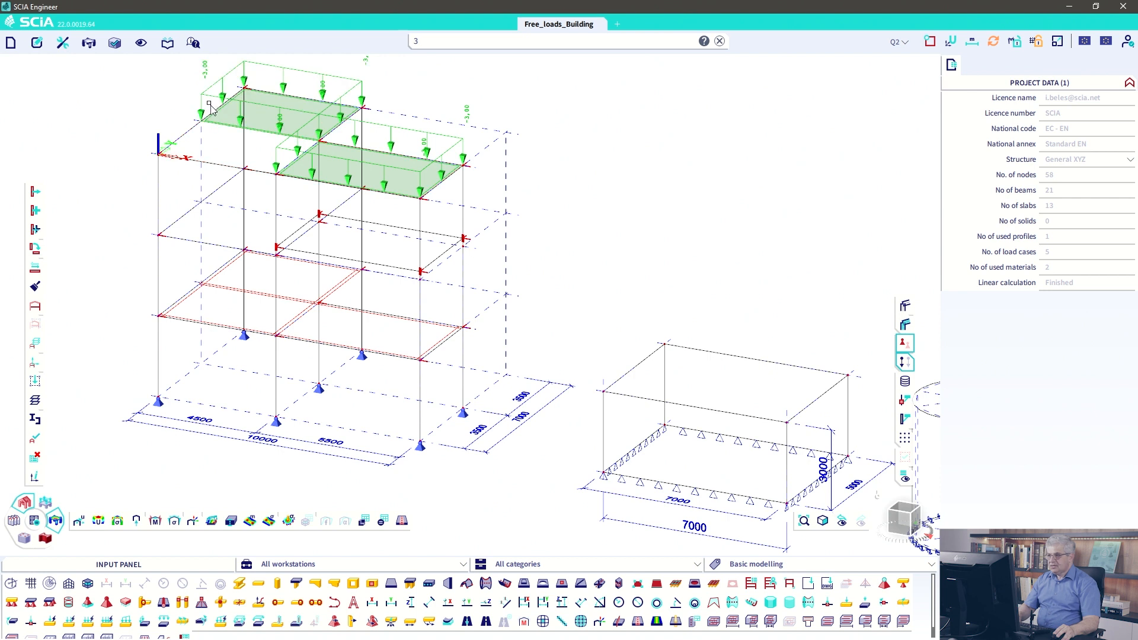
pyautogui.click(898, 42)
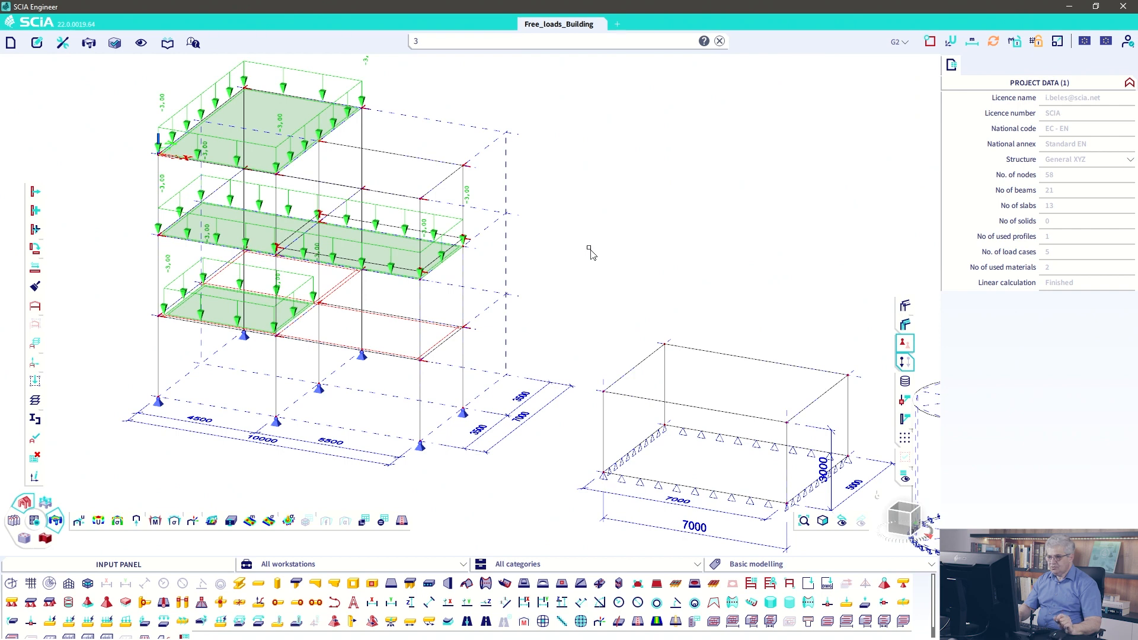
pyautogui.click(407, 217)
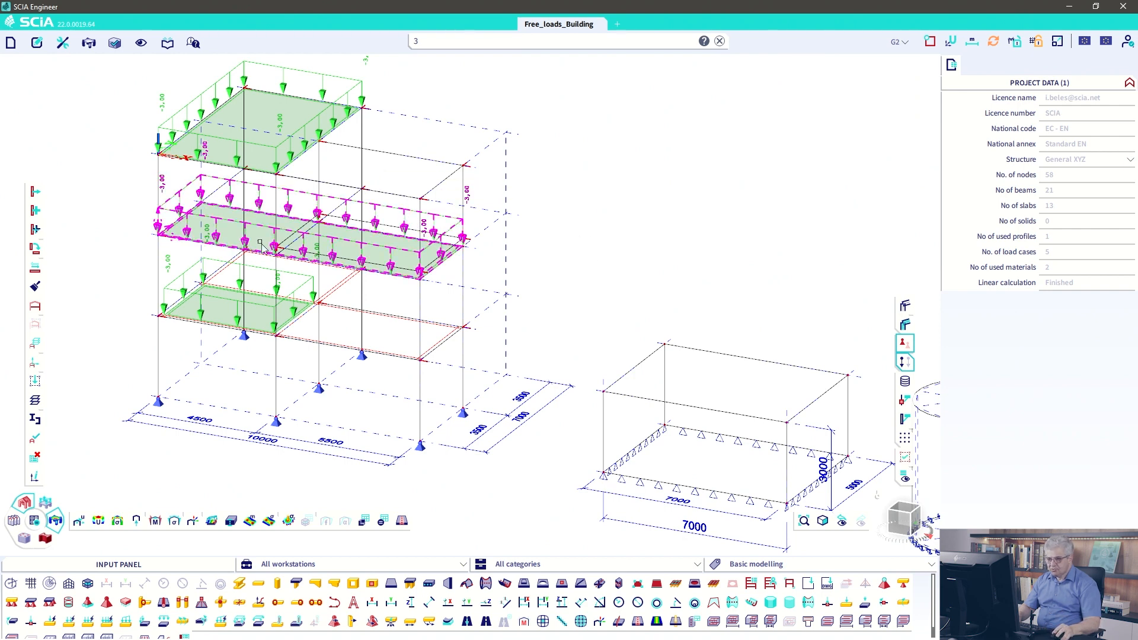
pyautogui.click(35, 191)
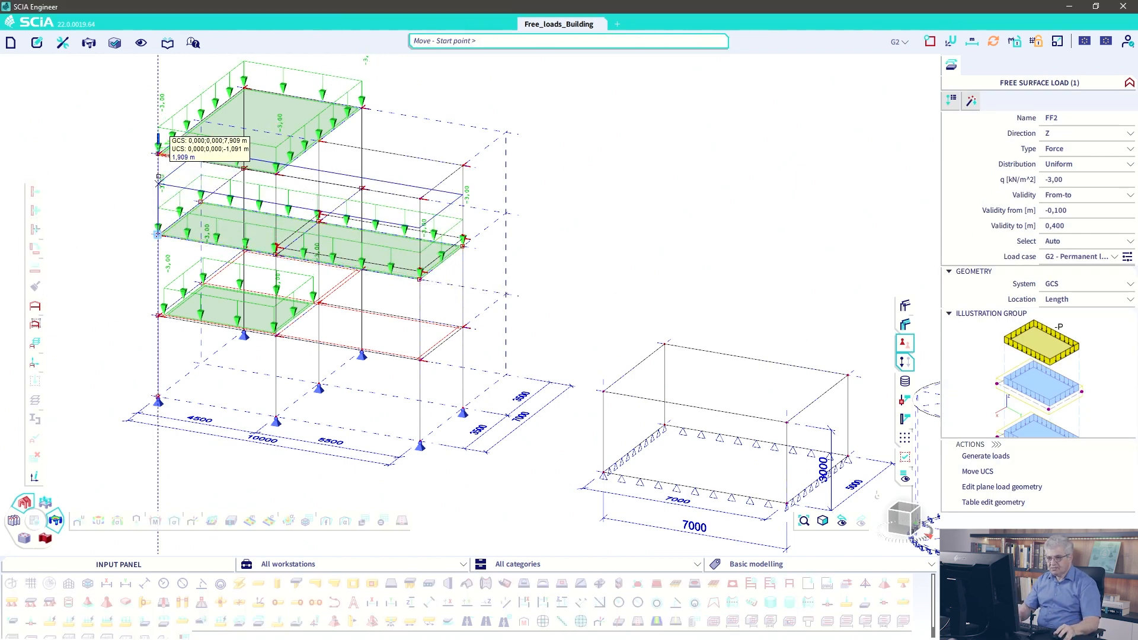
pyautogui.click(158, 155)
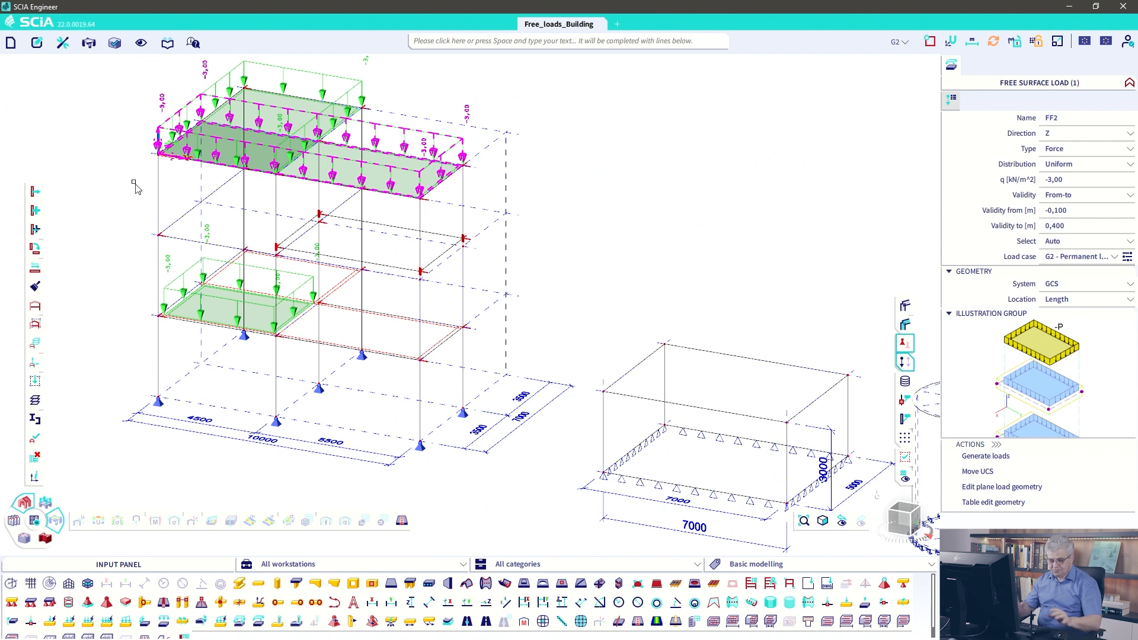
pyautogui.press('Escape')
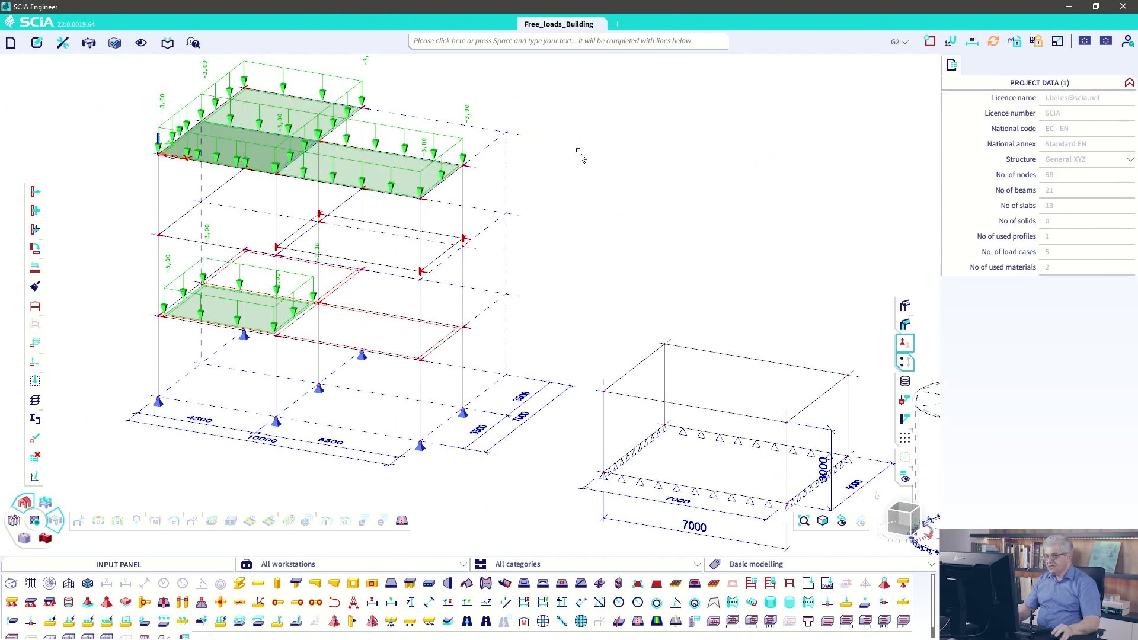
# - Move the UCS origin to the middle storey's corner at 0;0;6000 and transfer free surface load FF2 to that UCS plane
pyautogui.click(950, 43)
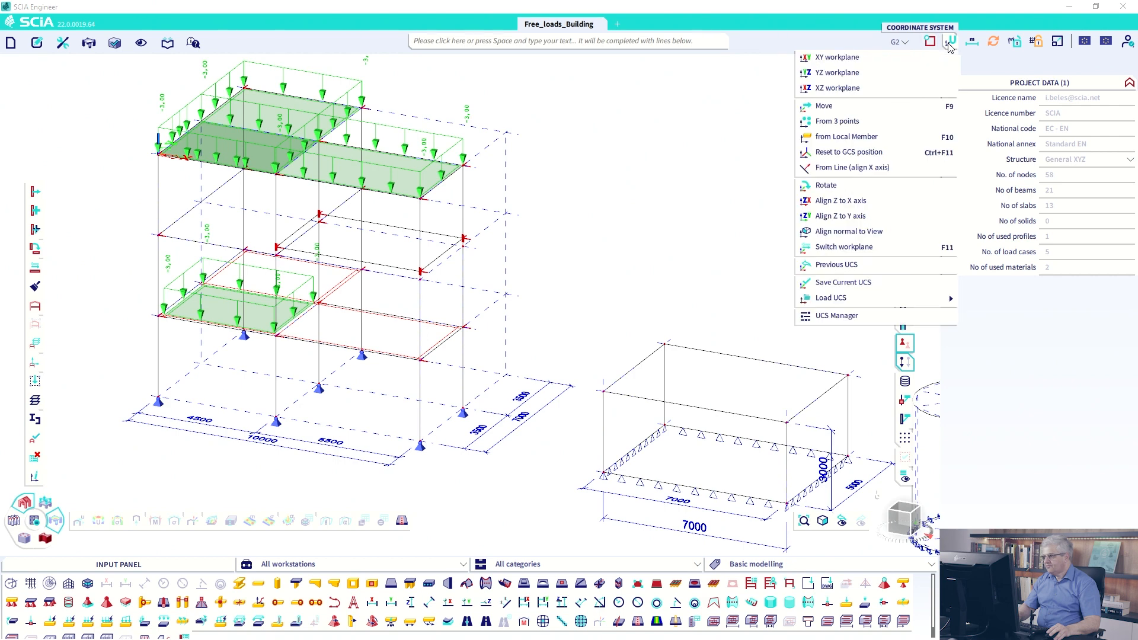
pyautogui.click(876, 111)
pyautogui.click(157, 234)
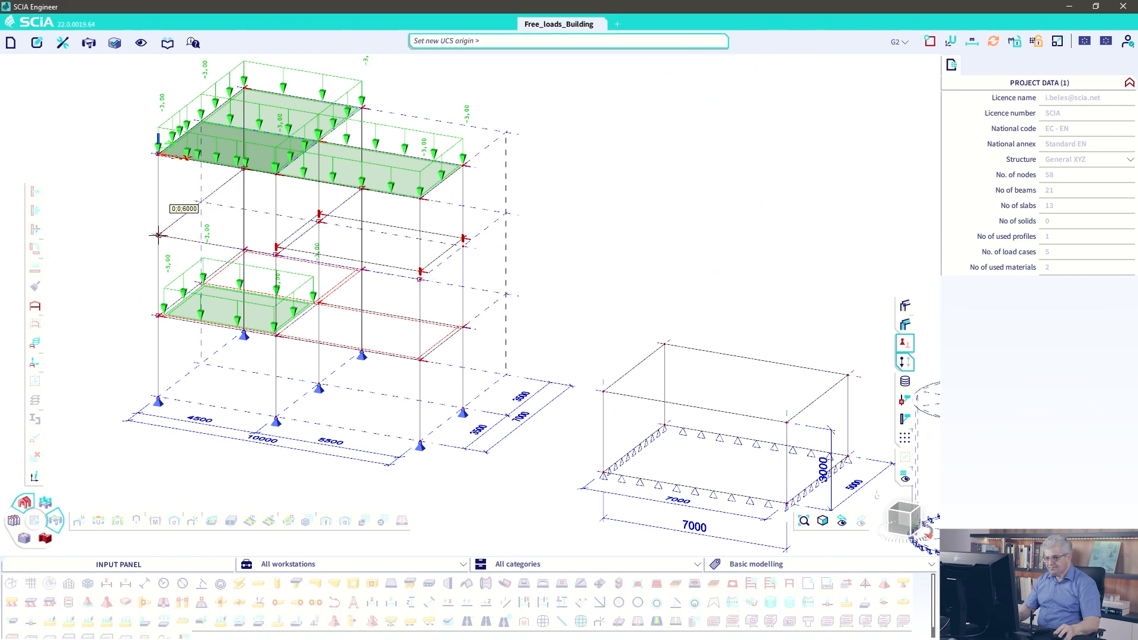
pyautogui.click(418, 180)
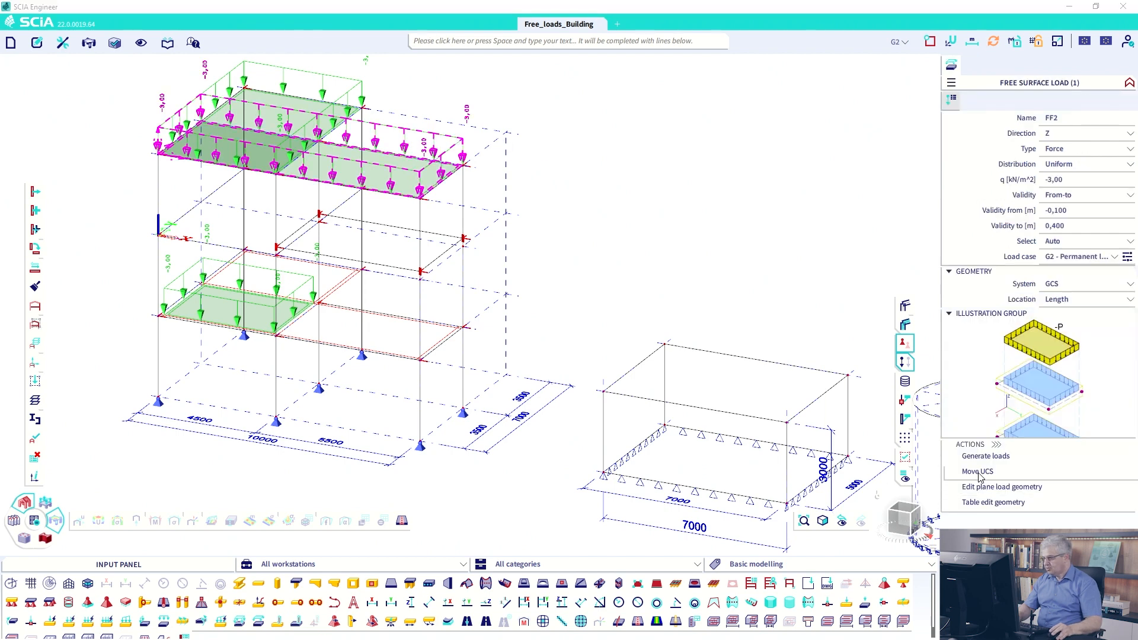
pyautogui.click(978, 472)
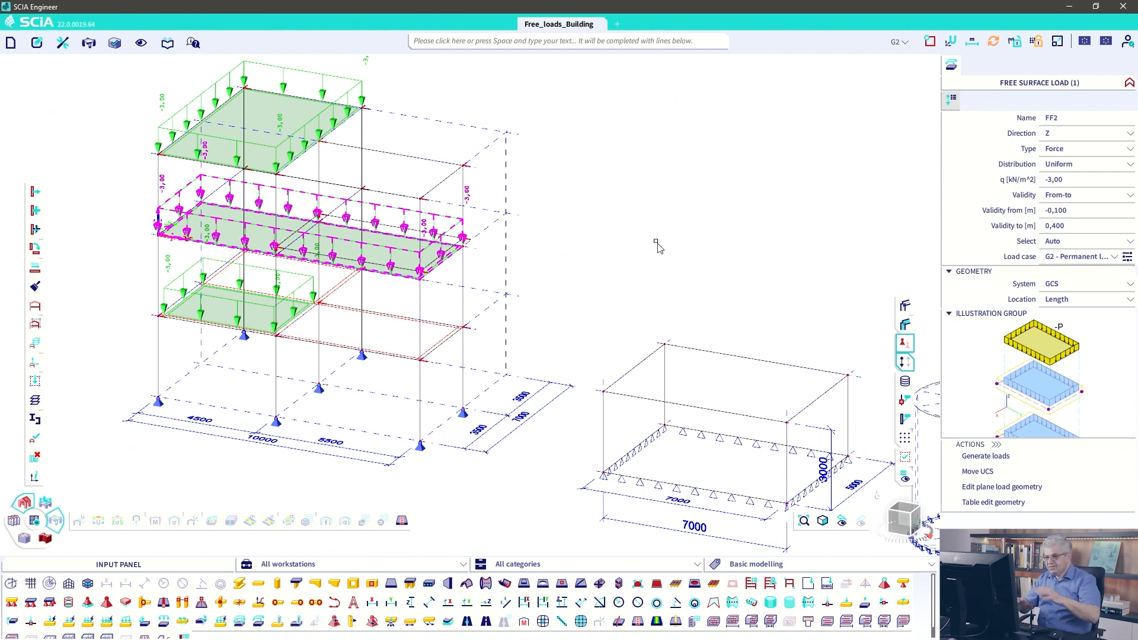
pyautogui.press('Escape')
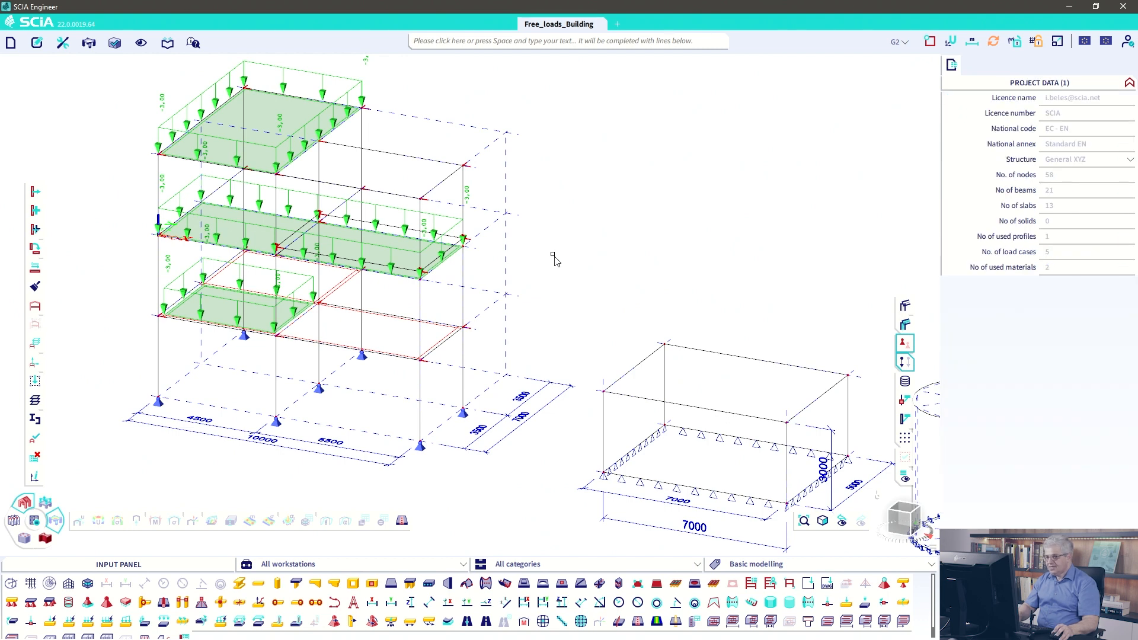
# - Edit the top-storey free surface load's plane geometry, relocating two corners so it spans the building's full 10000 mm length
pyautogui.scroll(3, 335, 214)
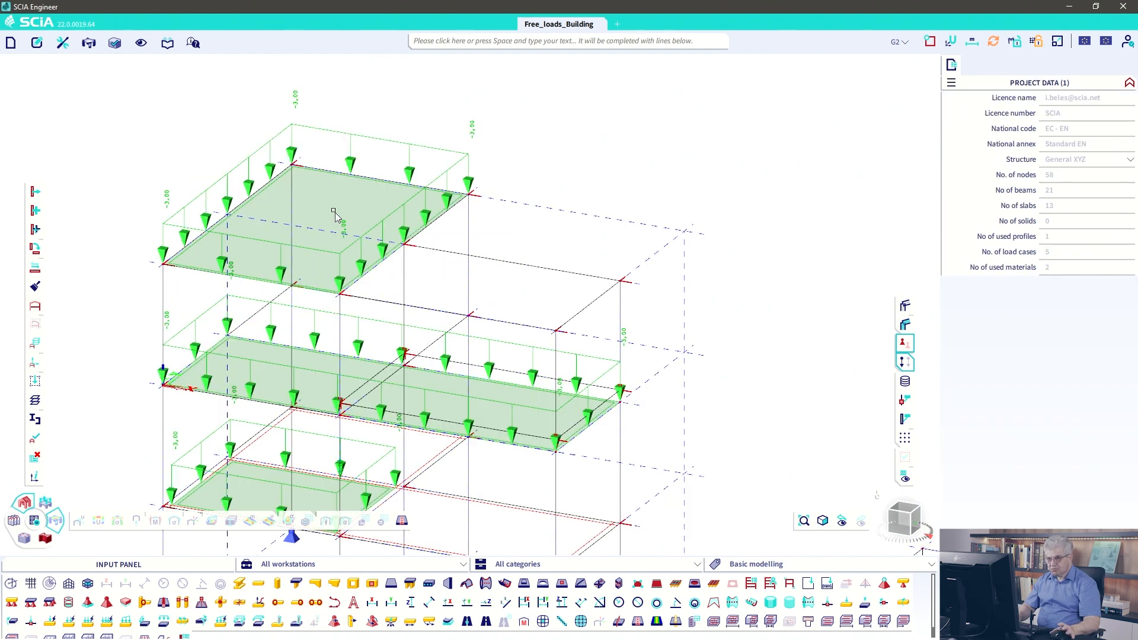
pyautogui.click(351, 137)
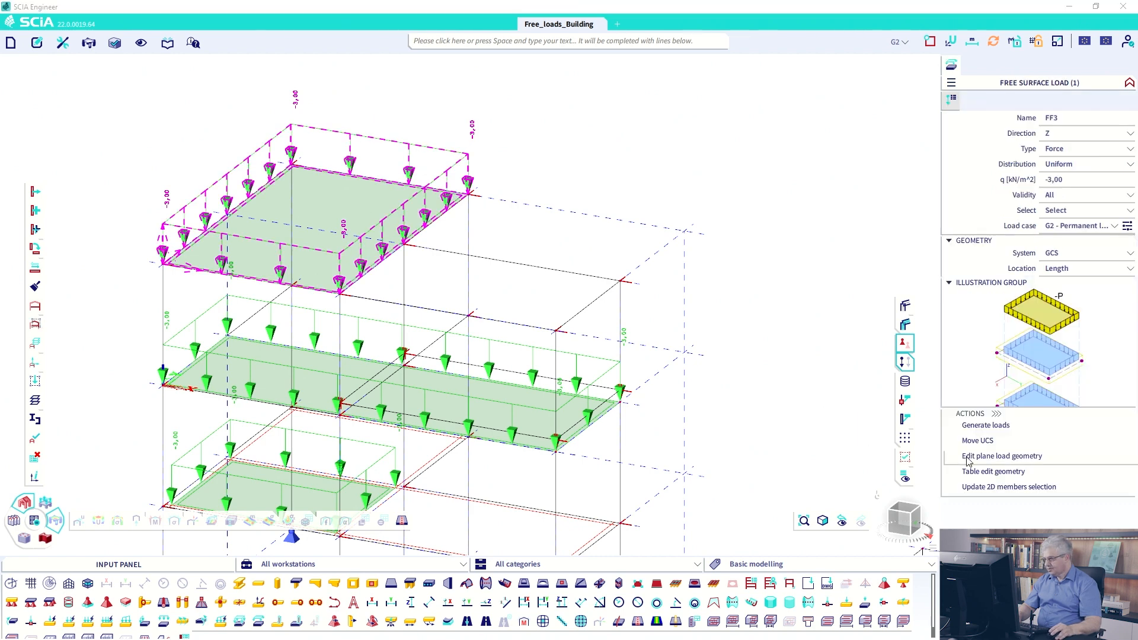
pyautogui.click(967, 460)
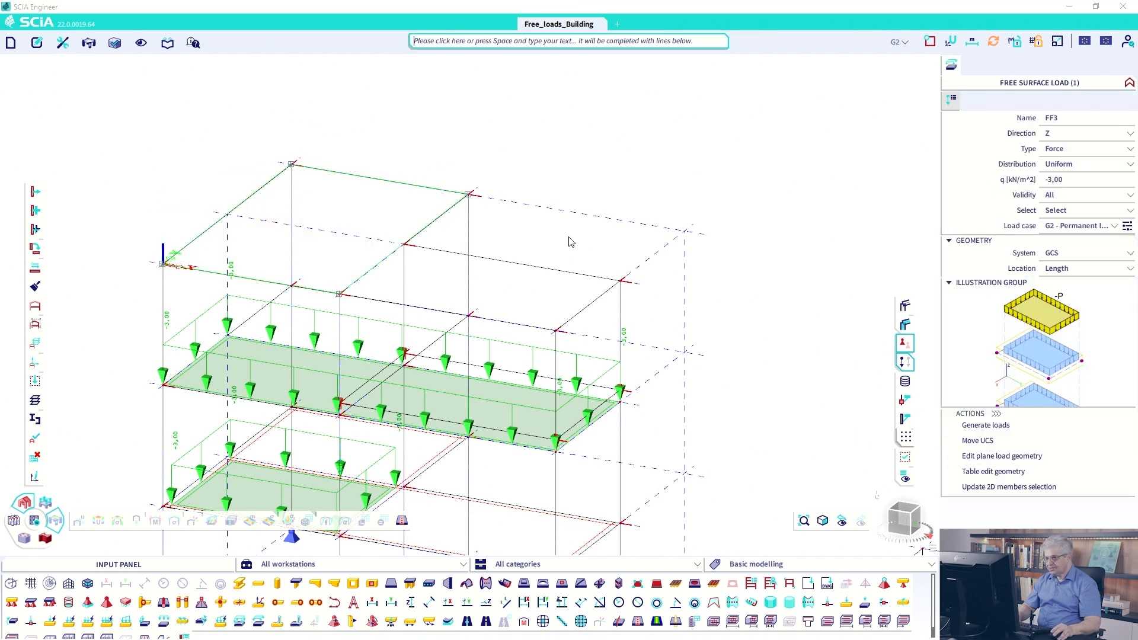
pyautogui.click(469, 194)
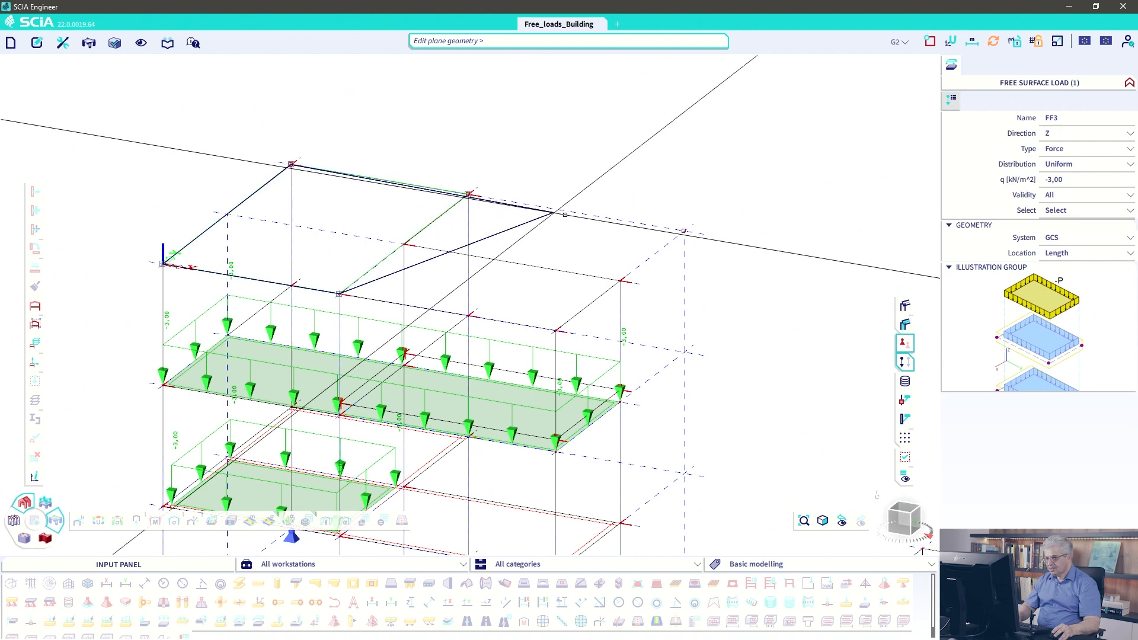
pyautogui.click(685, 231)
pyautogui.click(340, 295)
pyautogui.click(556, 330)
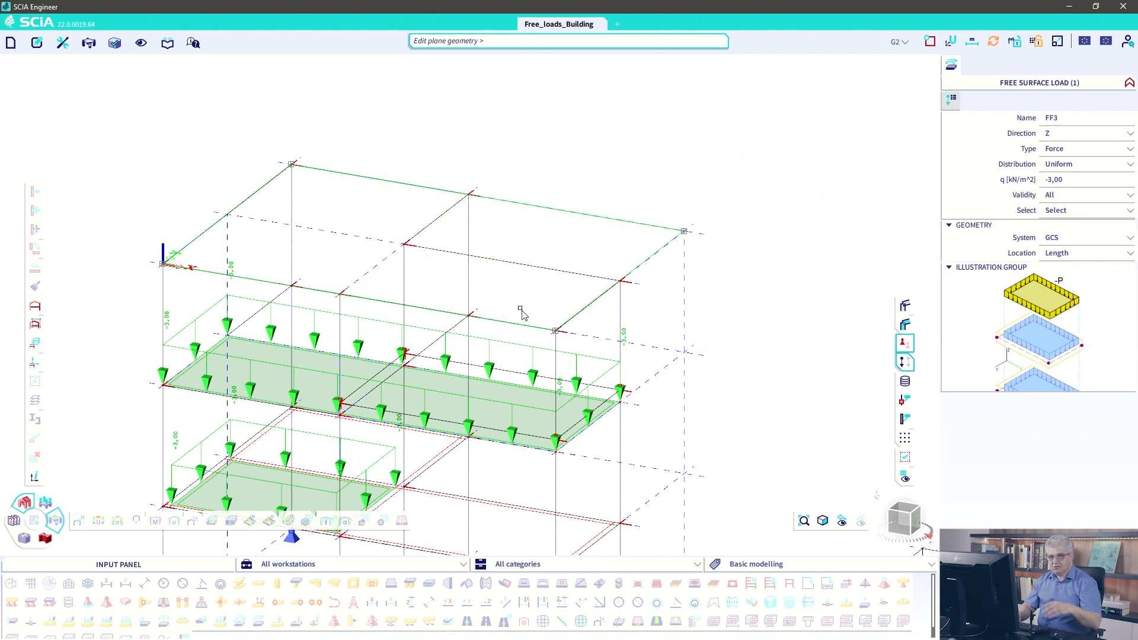
pyautogui.press('Escape')
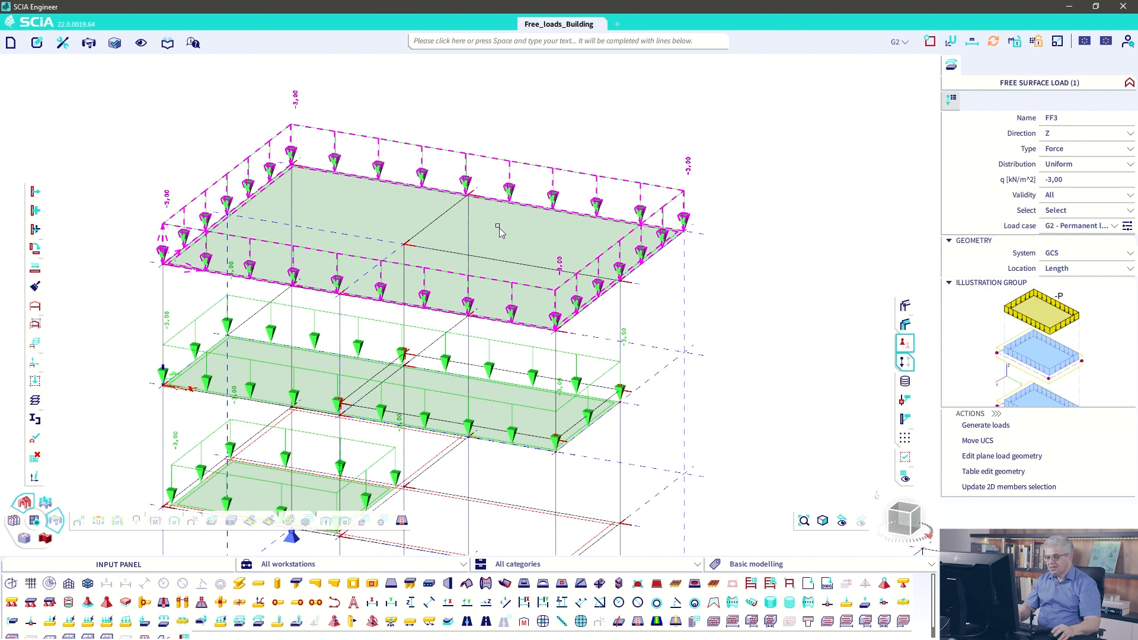
# - Turn on midpoint snapping and add a polyline node at the midpoint of the top-storey load's long rear edge
pyautogui.click(37, 43)
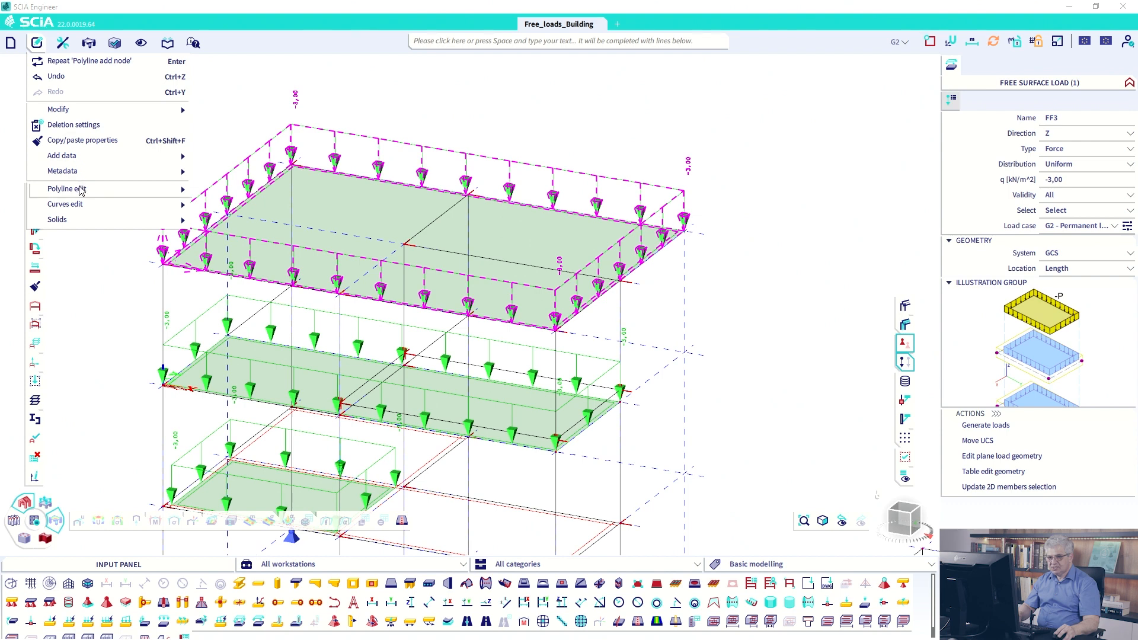
pyautogui.moveTo(80, 188)
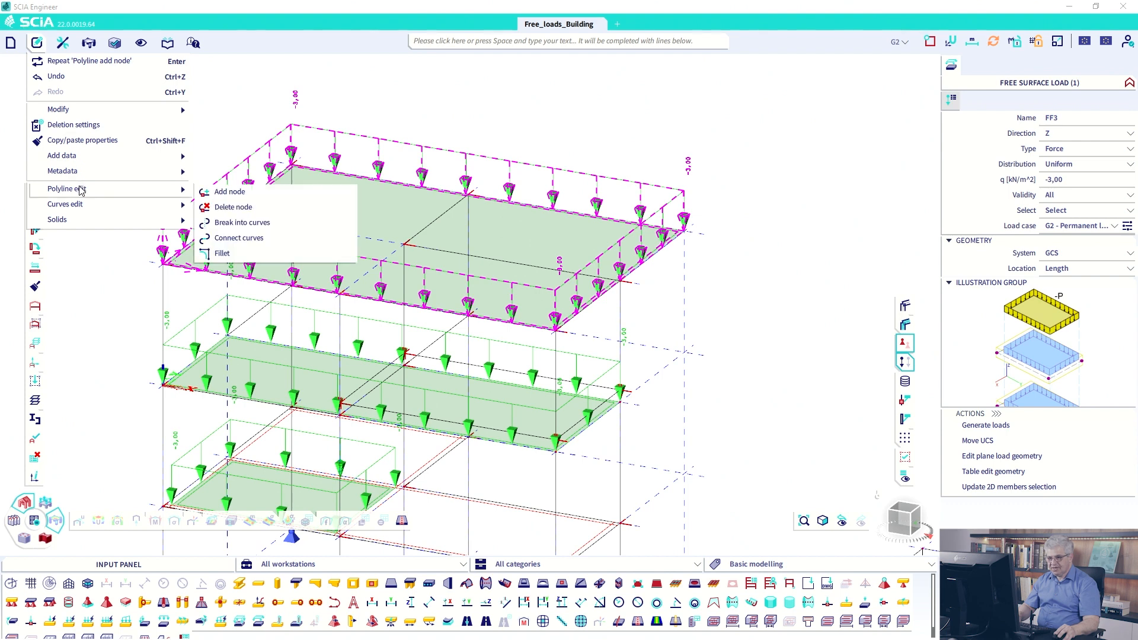
pyautogui.click(212, 192)
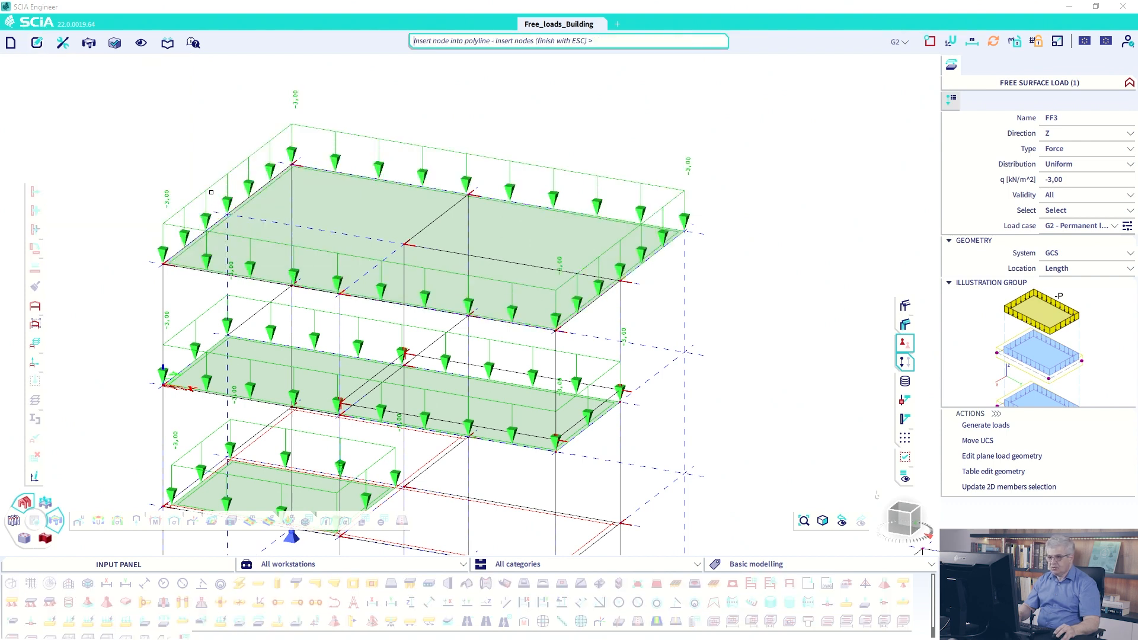
pyautogui.click(929, 47)
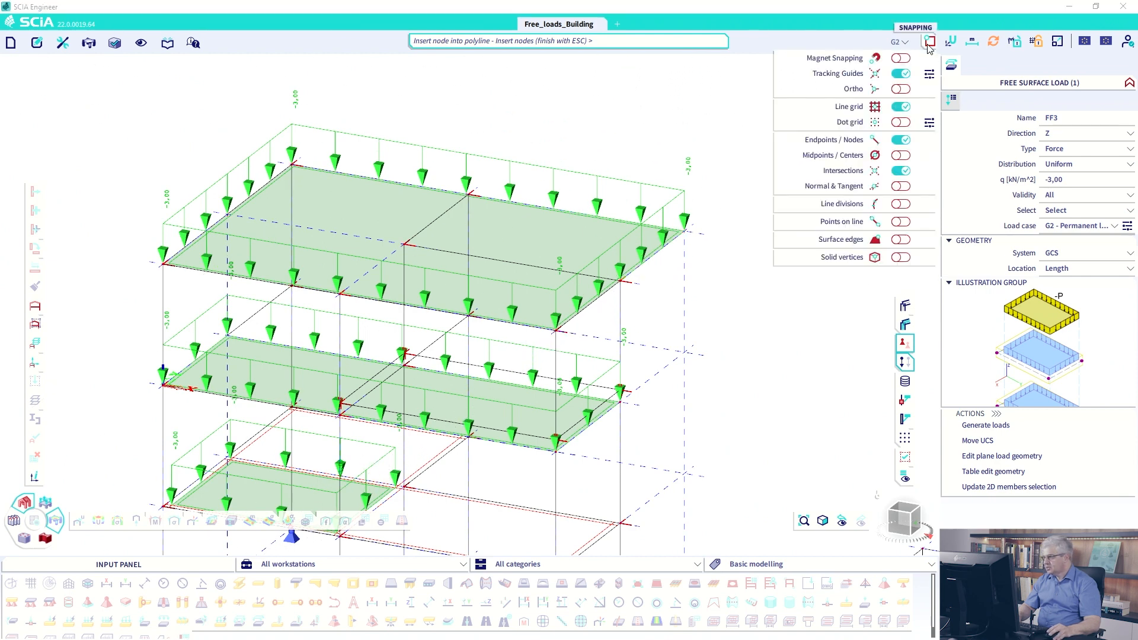
pyautogui.click(901, 155)
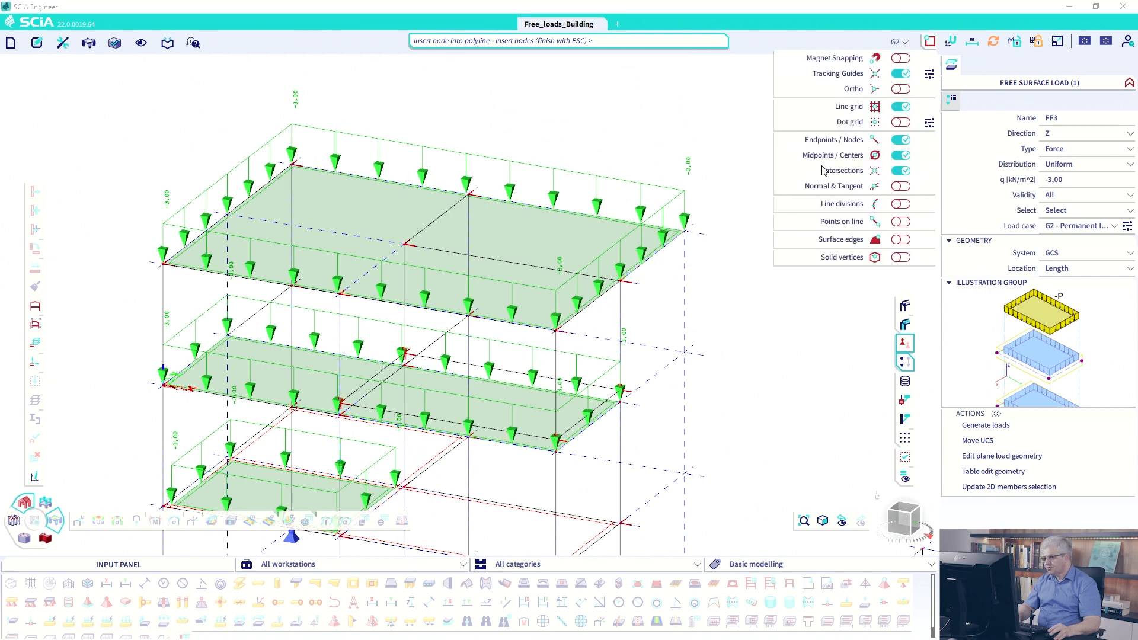
pyautogui.click(488, 198)
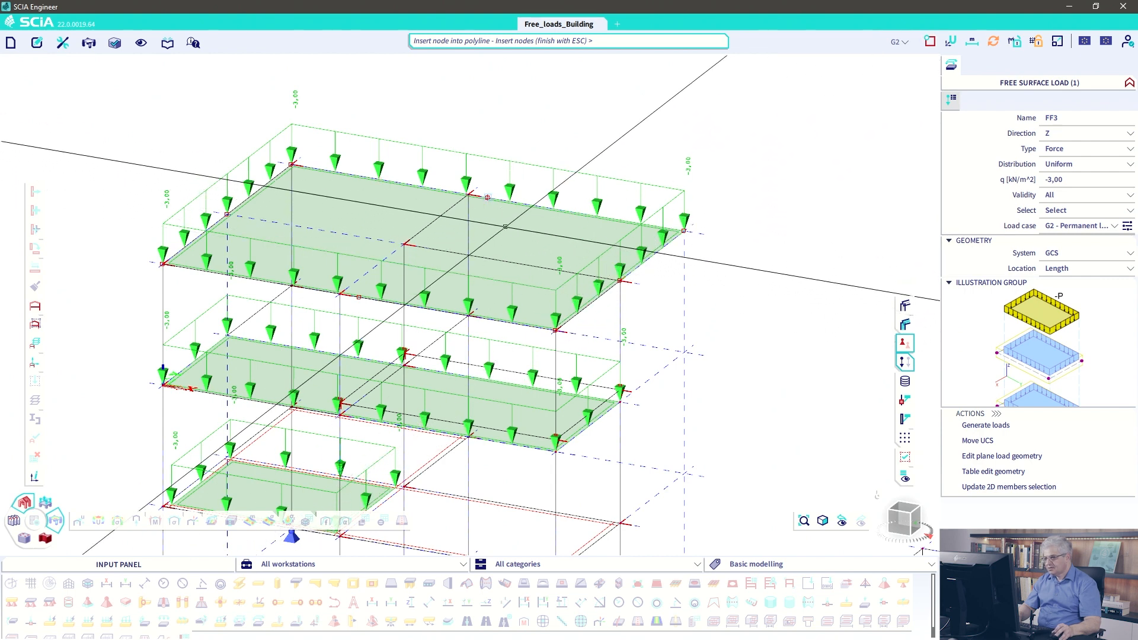
pyautogui.press('Escape')
pyautogui.press('Escape')
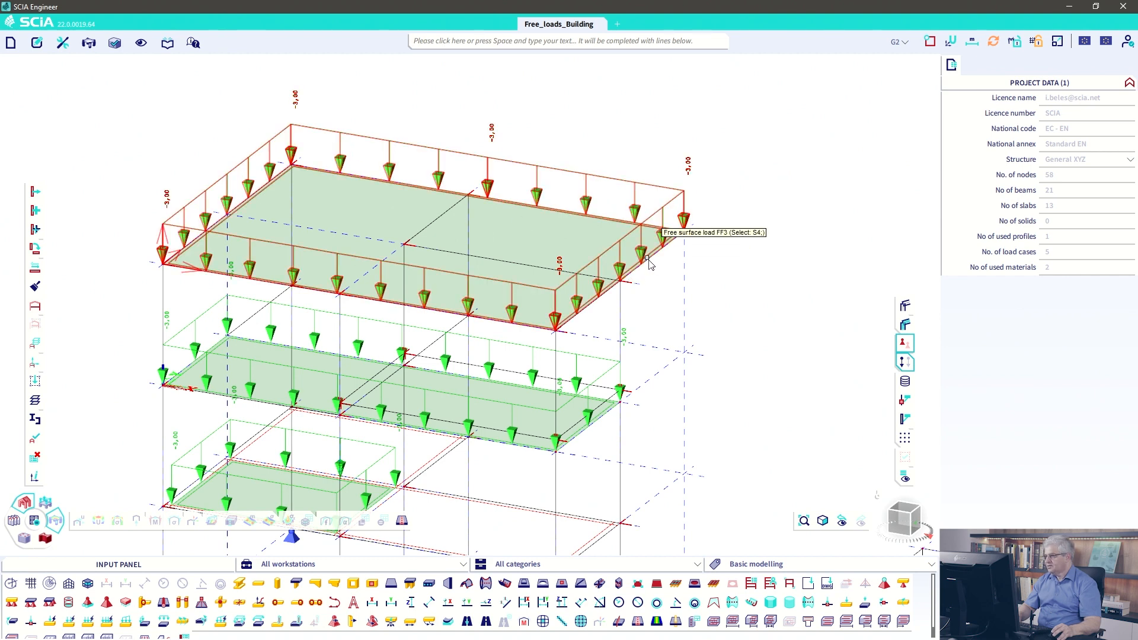
# - Add a polyline node to the top-storey load's short outer edge where it meets the upper slab's corner
pyautogui.click(36, 43)
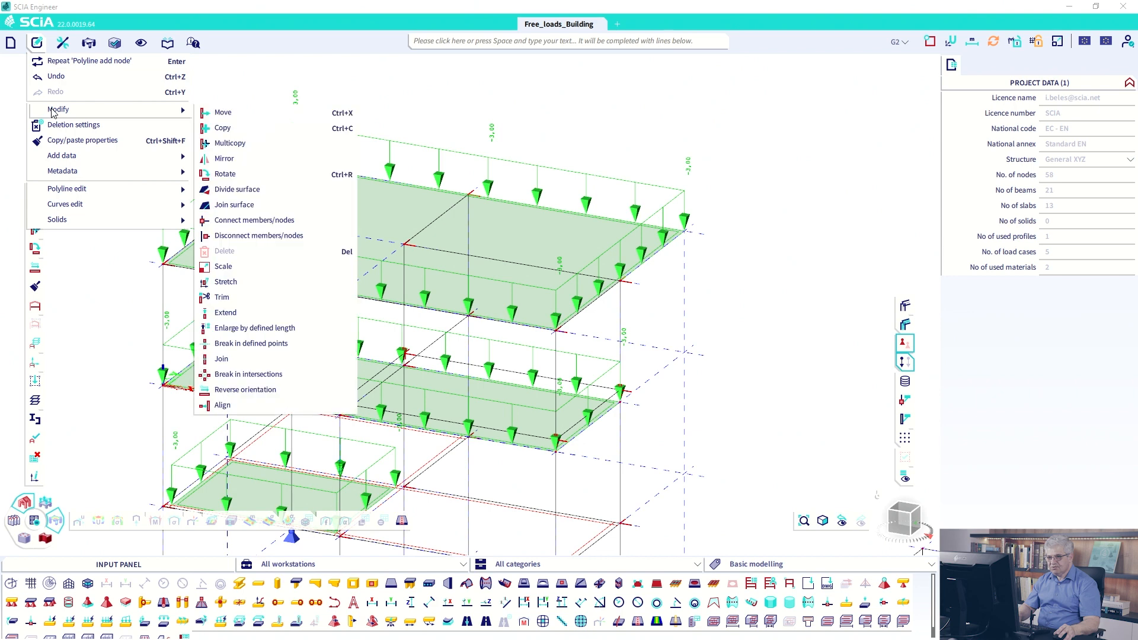
pyautogui.moveTo(71, 189)
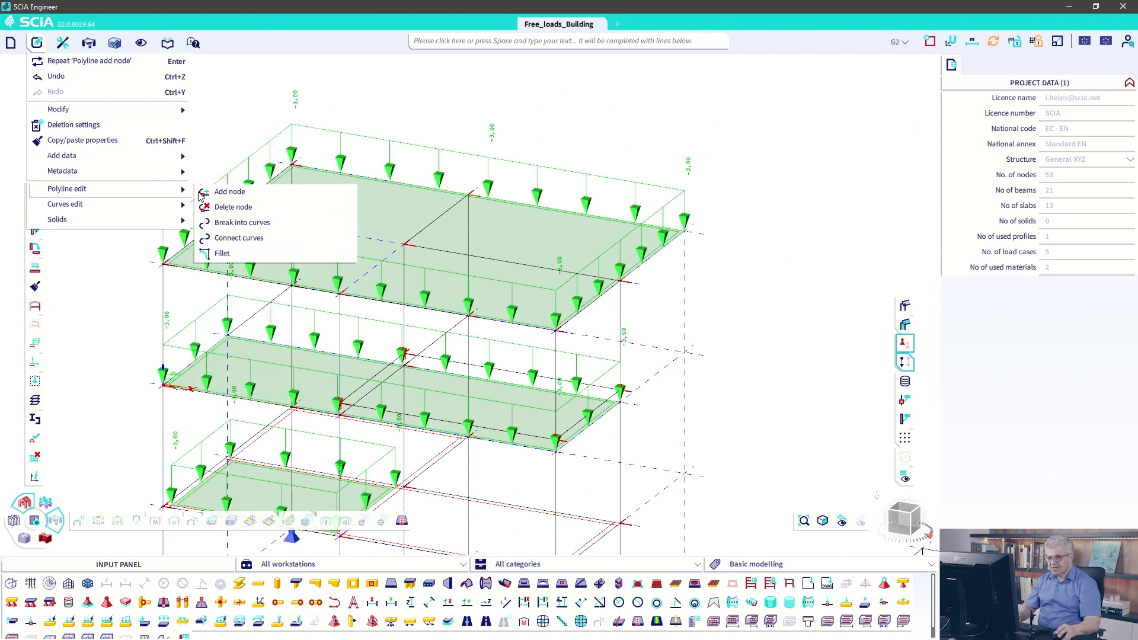
pyautogui.click(230, 192)
pyautogui.click(615, 247)
pyautogui.rightClick(647, 273)
pyautogui.click(628, 289)
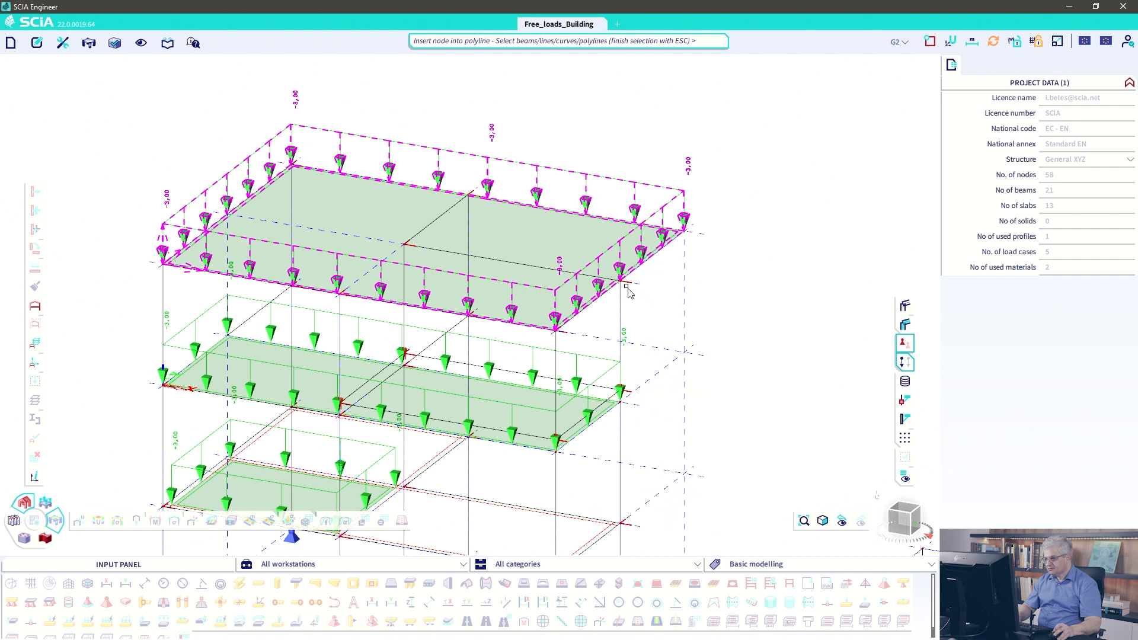
pyautogui.press('Escape')
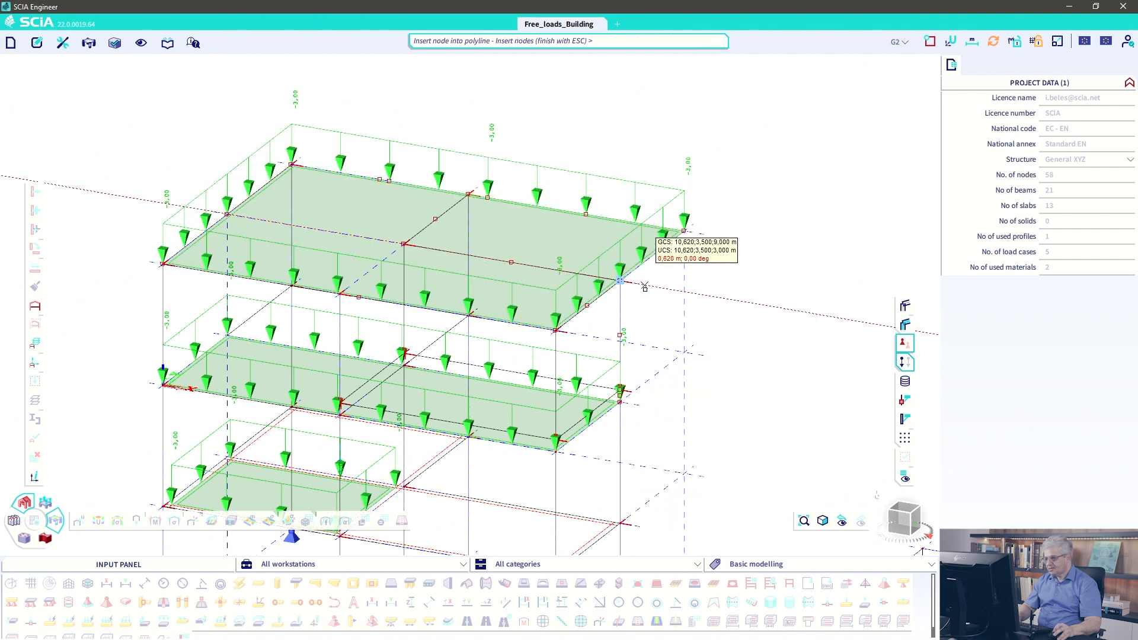
pyautogui.press('Escape')
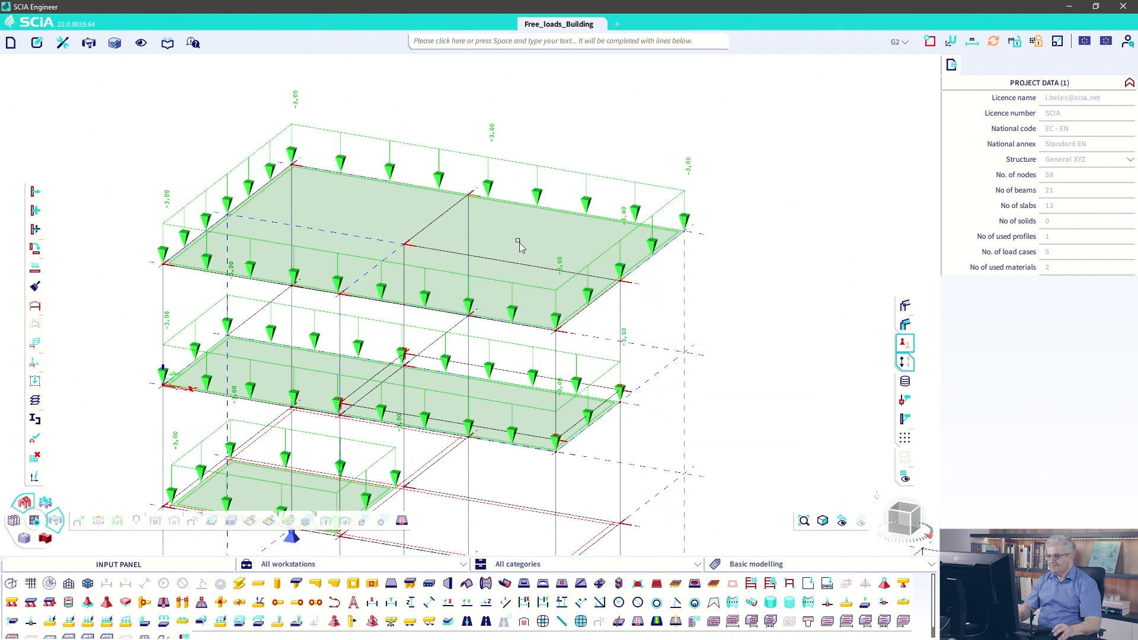
# - Edit the top-storey free surface load's plane geometry, relocating its outer rear corner and rear midpoint node to match the L-shaped slab outline
pyautogui.click(509, 171)
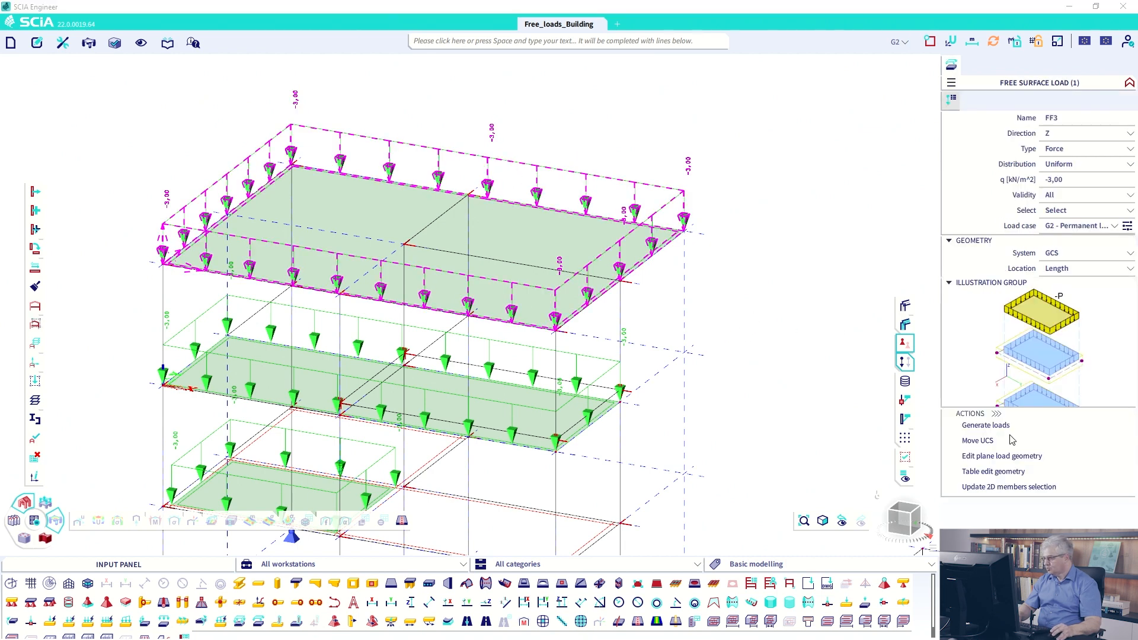
pyautogui.click(1002, 456)
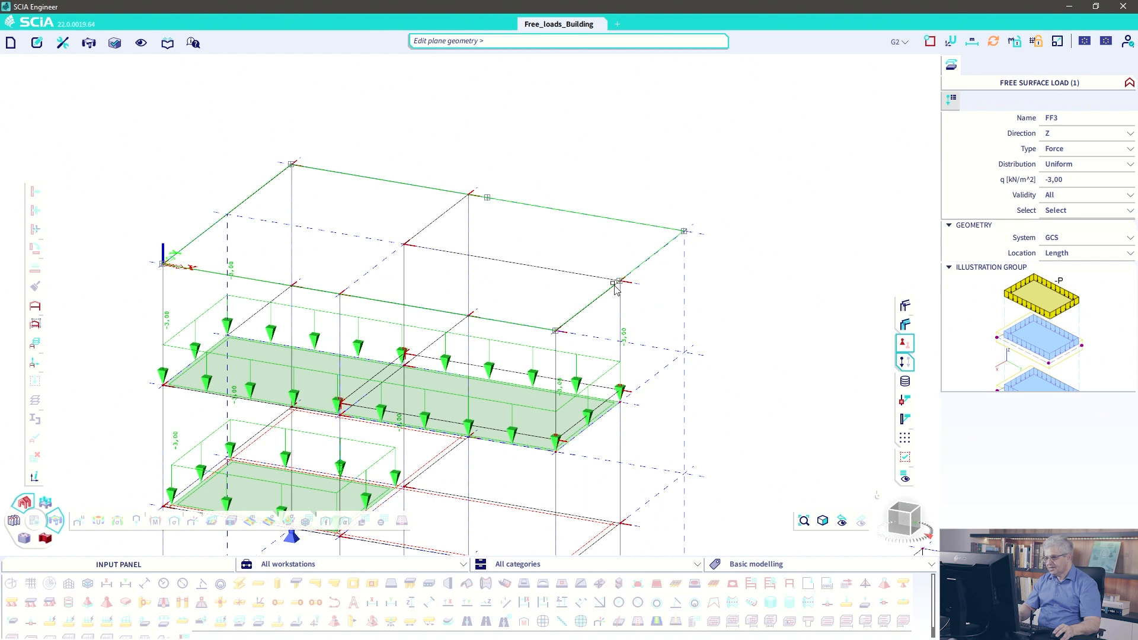
pyautogui.moveTo(684, 231); pyautogui.dragTo(404, 243)
pyautogui.moveTo(487, 198); pyautogui.dragTo(468, 194)
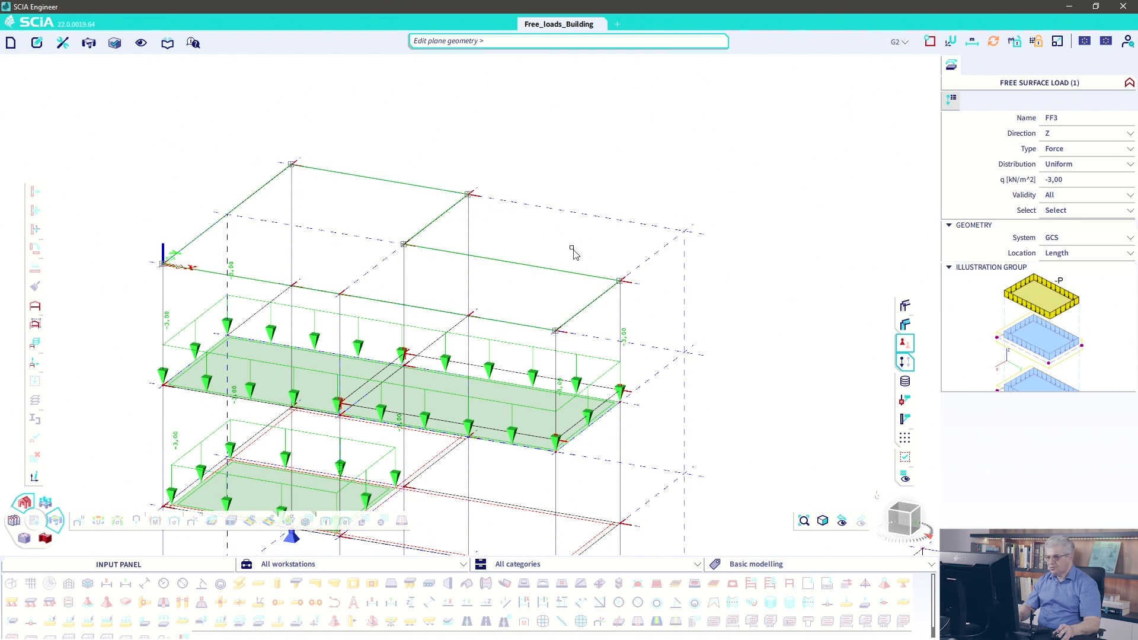
pyautogui.press('Escape')
pyautogui.press('Escape')
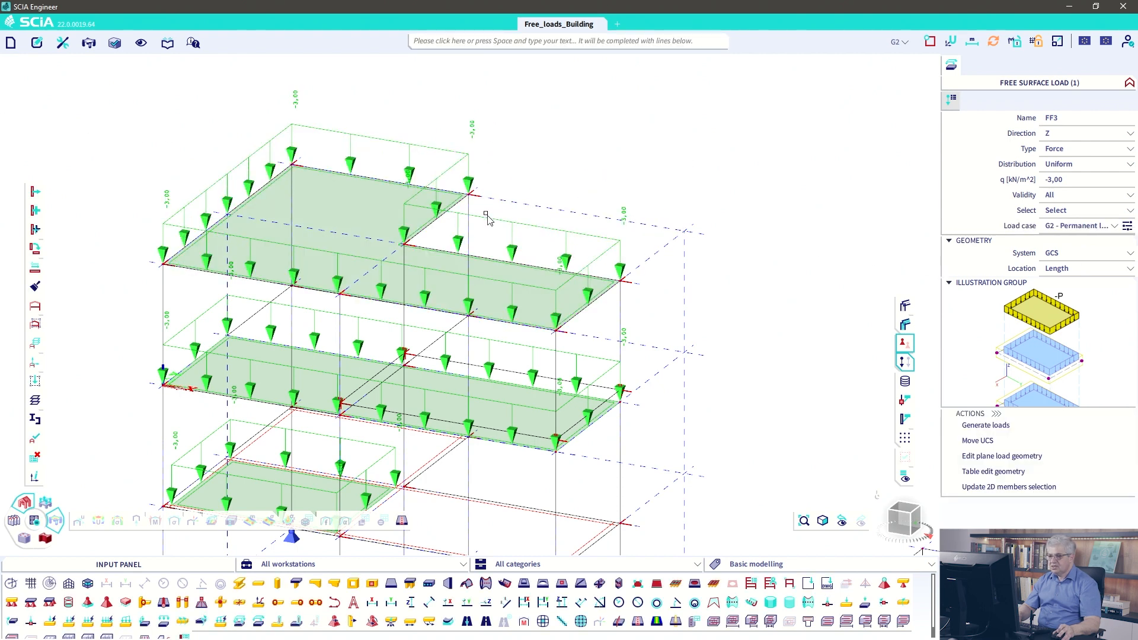
# - Check the polyline editing commands and examine the top-storey load's node coordinates in the geometry table without changing them
pyautogui.click(36, 43)
pyautogui.moveTo(65, 190)
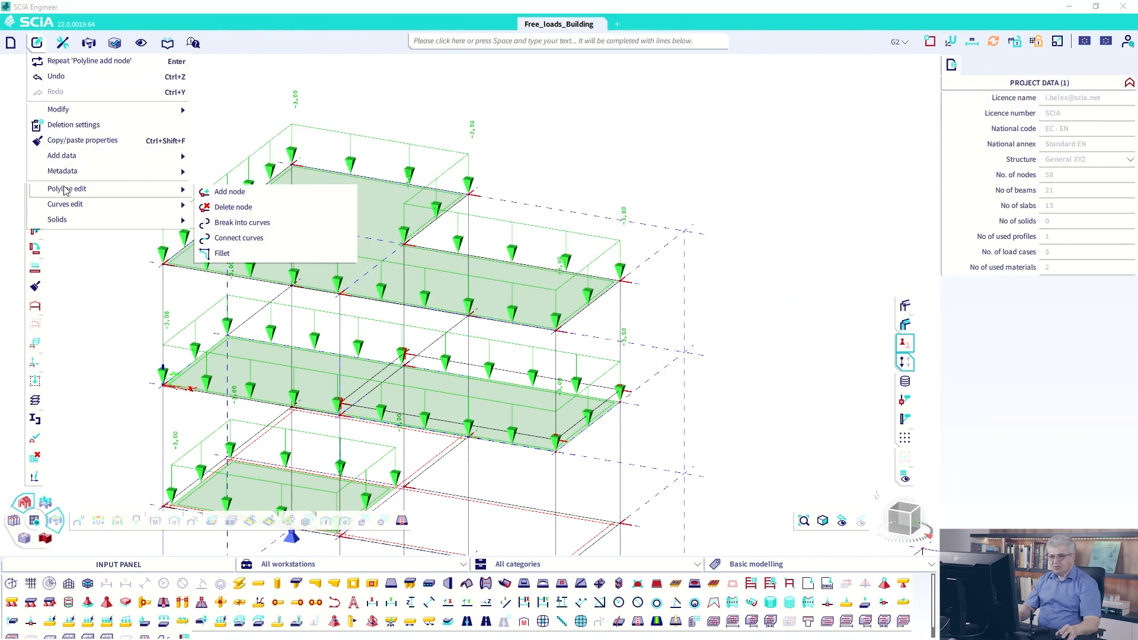
pyautogui.click(595, 142)
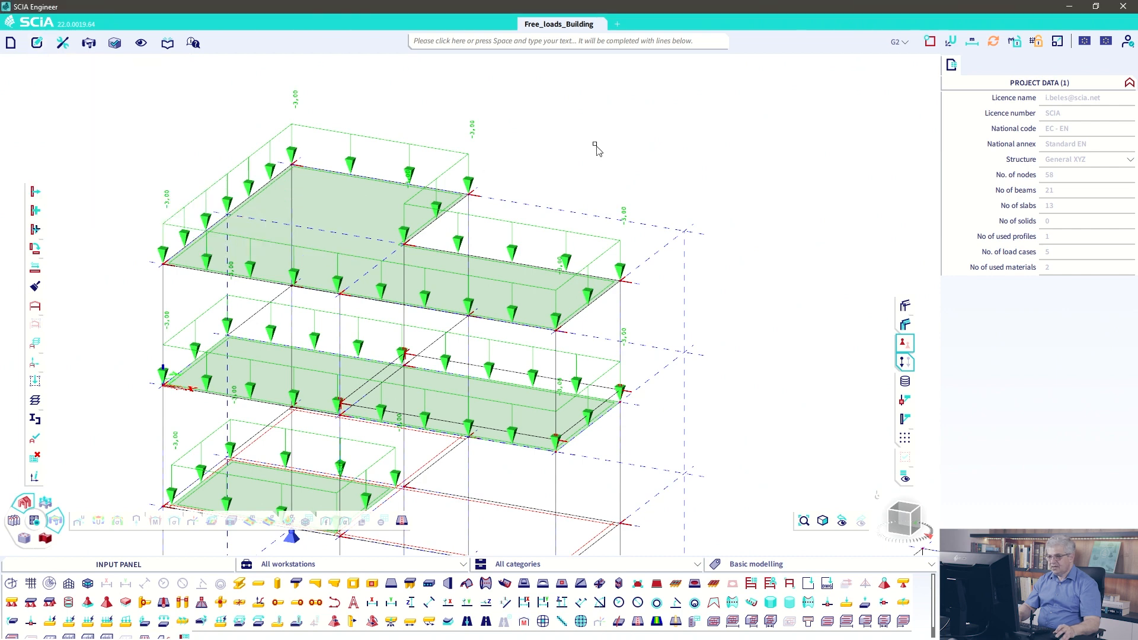
pyautogui.click(469, 160)
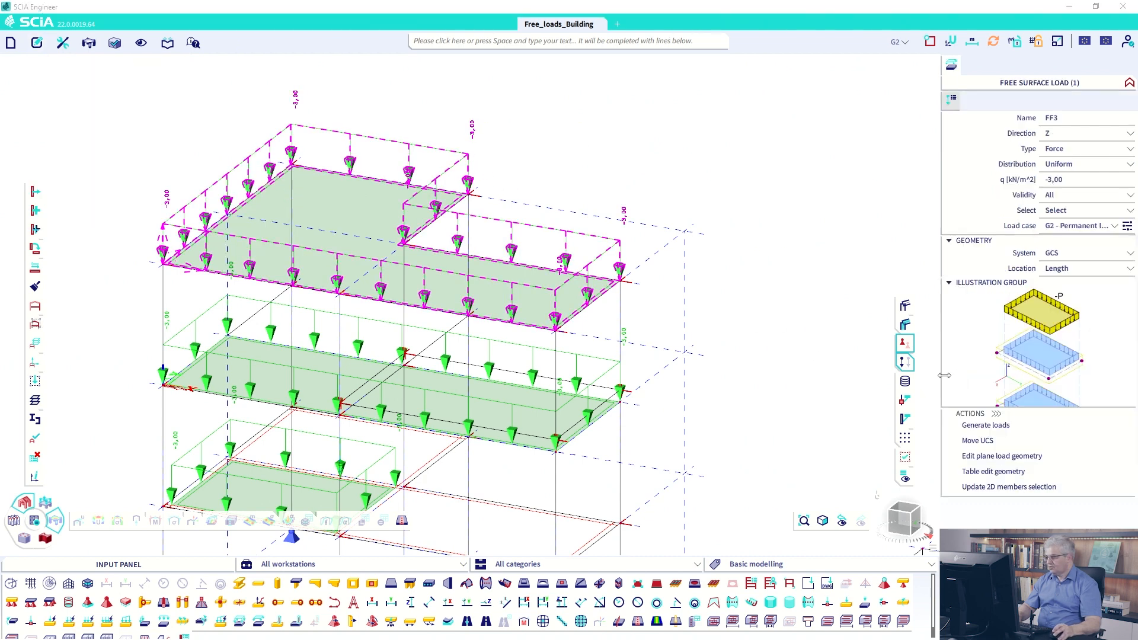
pyautogui.click(989, 472)
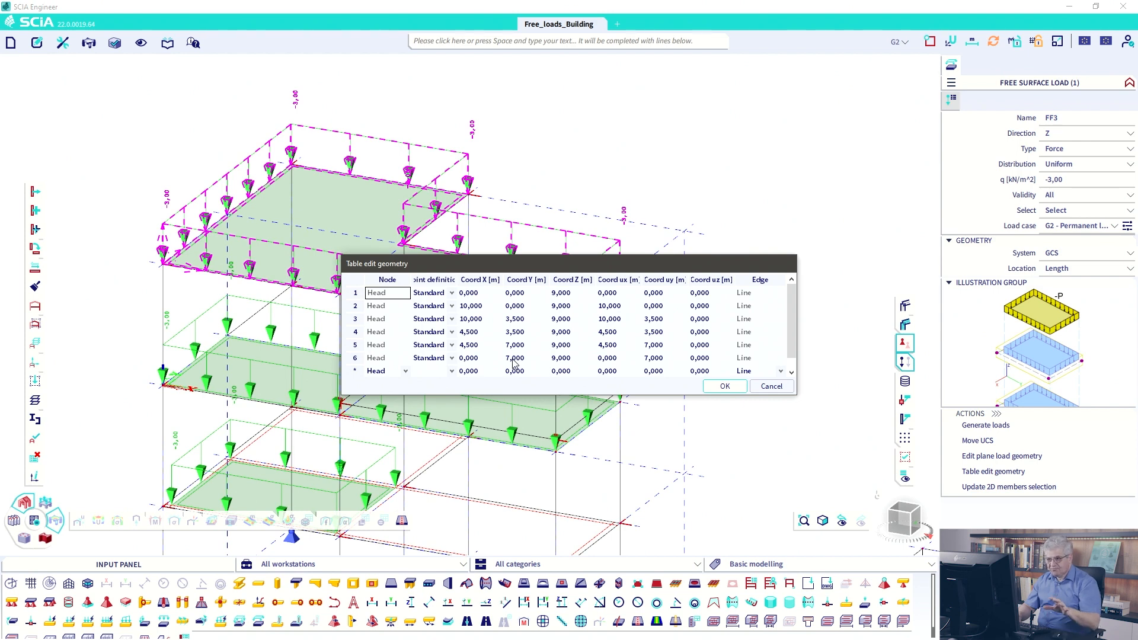
pyautogui.click(771, 387)
pyautogui.press('Escape')
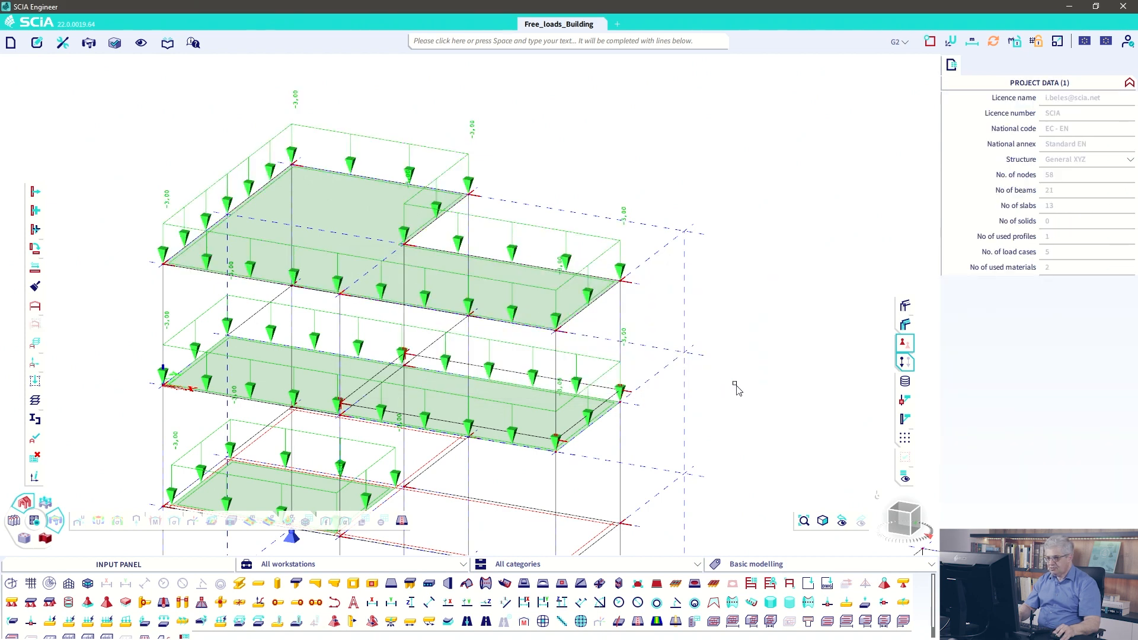
# - Examine the rectangular tank, cylindrical tank and walls beside the building, temporarily showing their member surfaces
pyautogui.scroll(-2, 737, 388)
pyautogui.moveTo(719, 393); pyautogui.dragTo(338, 213, button='middle')
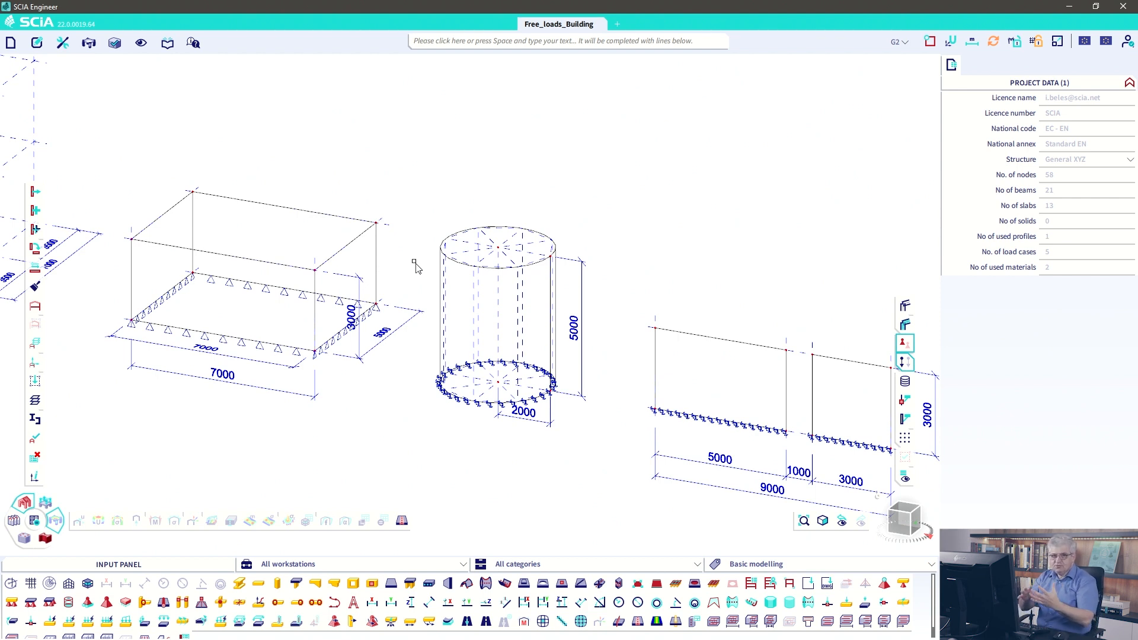
pyautogui.moveTo(375, 324); pyautogui.dragTo(453, 317, button='middle')
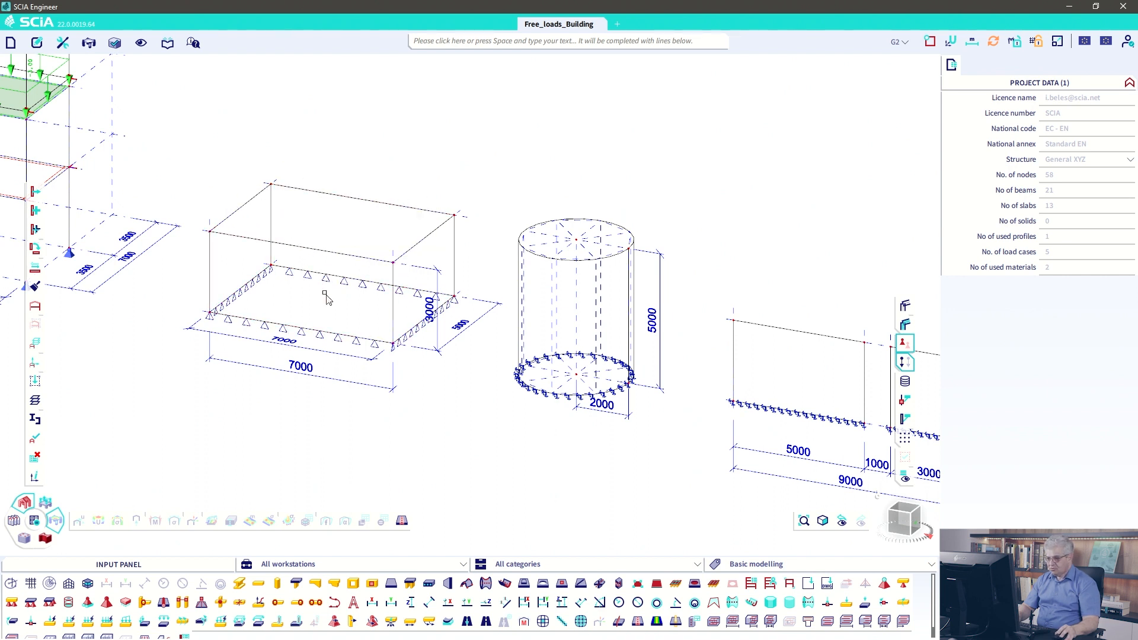
pyautogui.click(910, 331)
pyautogui.moveTo(357, 322)
pyautogui.keyDown('ctrl'); pyautogui.mouseDown(button='right')
pyautogui.moveTo(379, 337)
pyautogui.moveTo(353, 310)
pyautogui.mouseUp(button='right'); pyautogui.keyUp('ctrl')
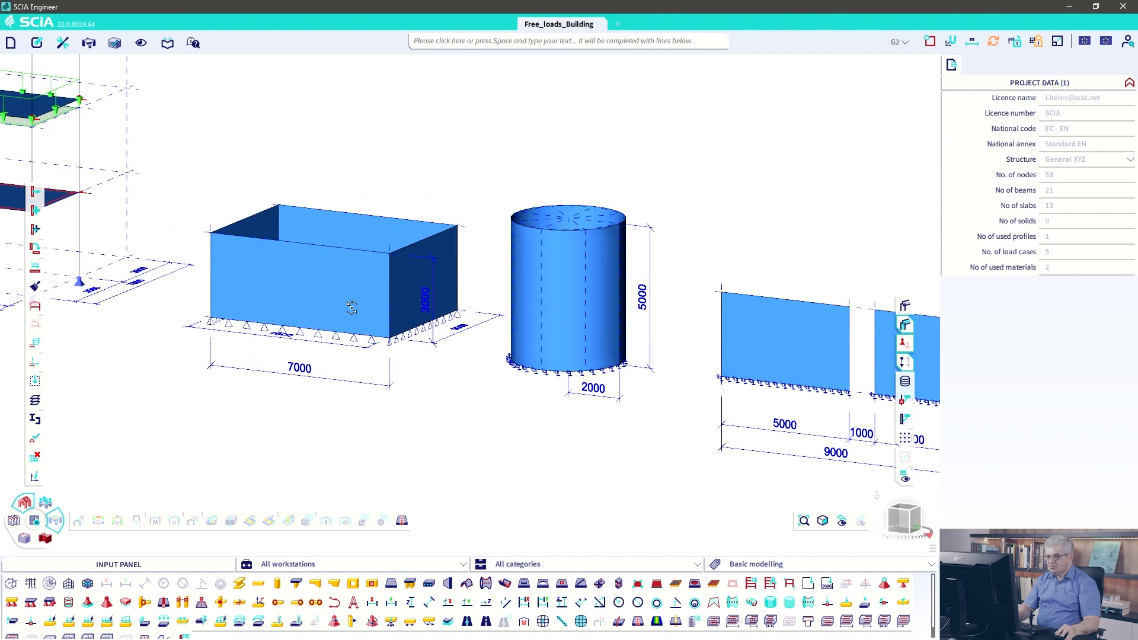
pyautogui.click(906, 325)
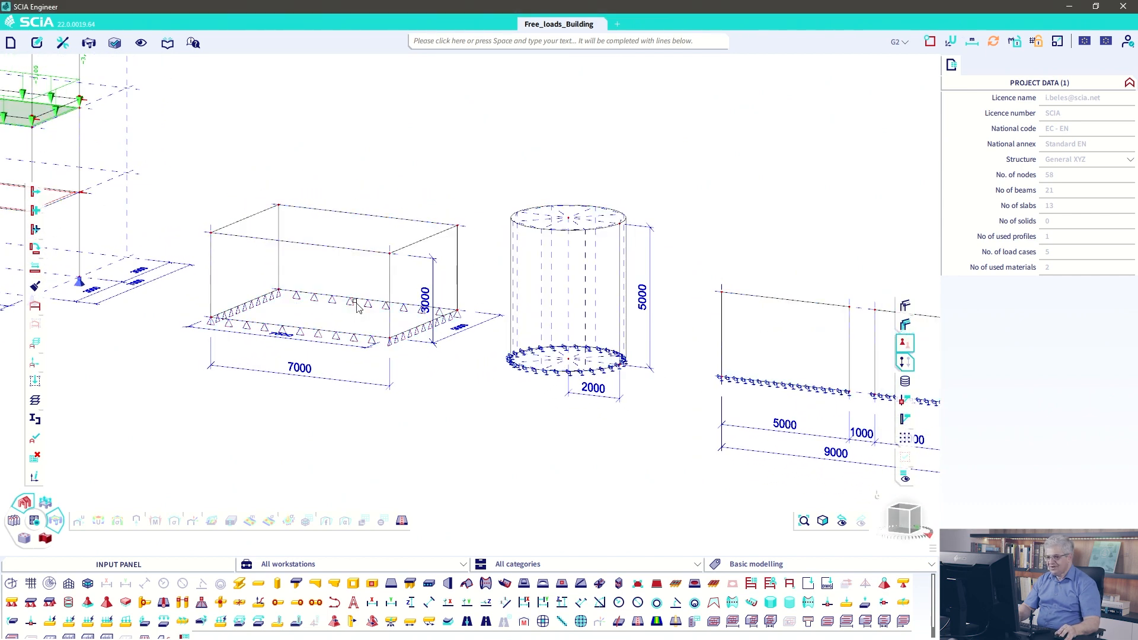
pyautogui.keyDown('shift'); pyautogui.moveTo(358, 298); pyautogui.dragTo(386, 324, button='right'); pyautogui.keyUp('shift')
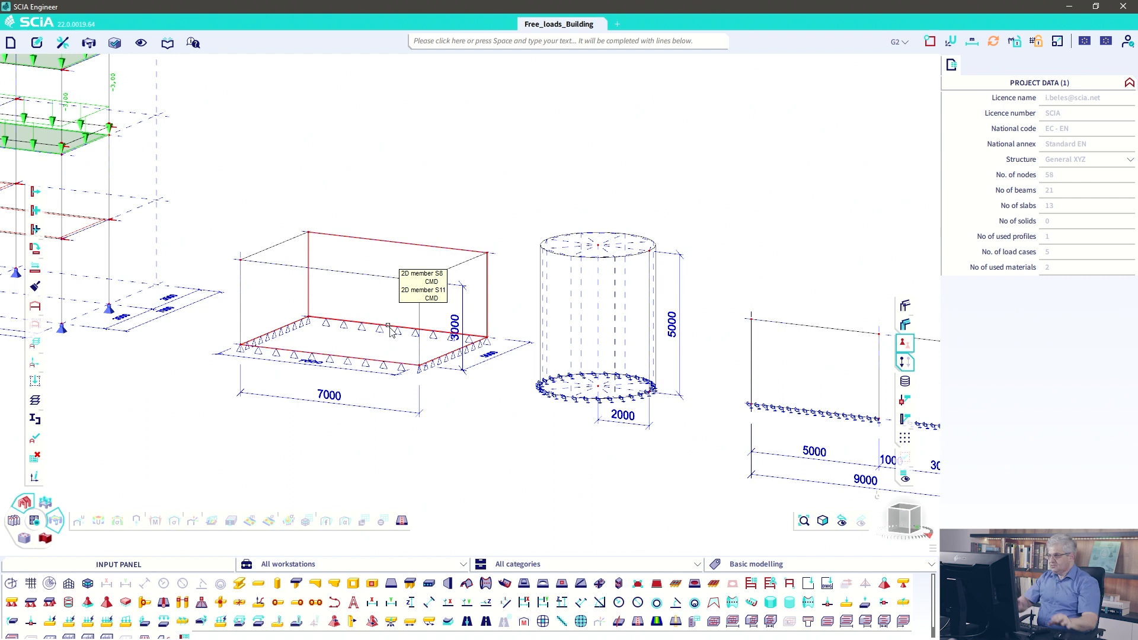
# - Define a UCS from three points on the rectangular tank's long front wall, with X along its 7000 mm base and Y up its vertical edge
pyautogui.click(951, 42)
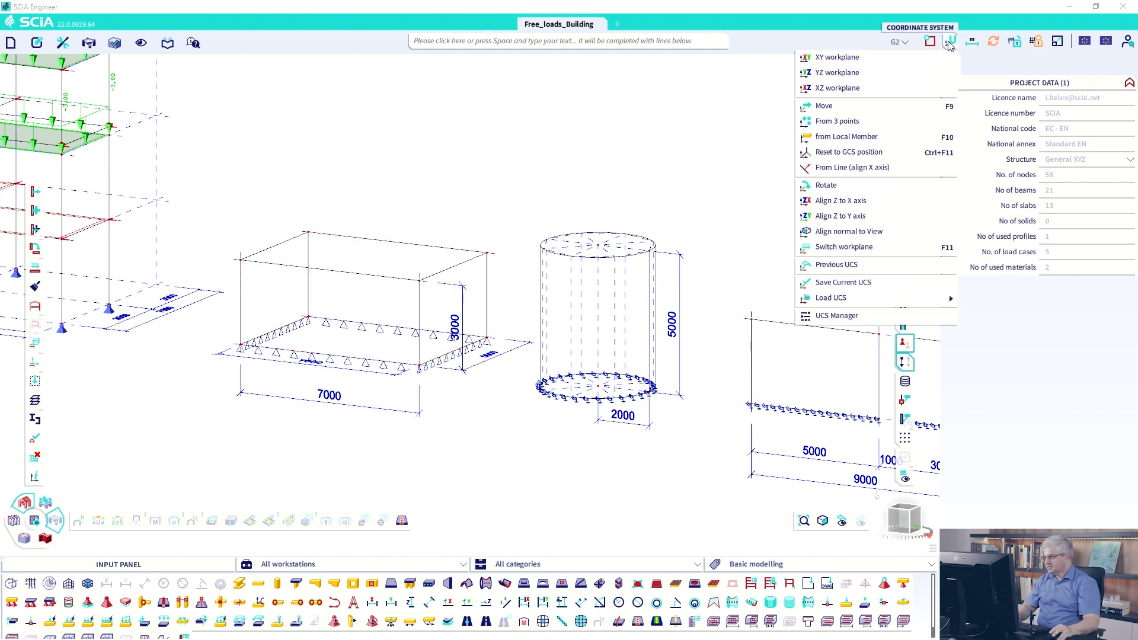
pyautogui.click(837, 121)
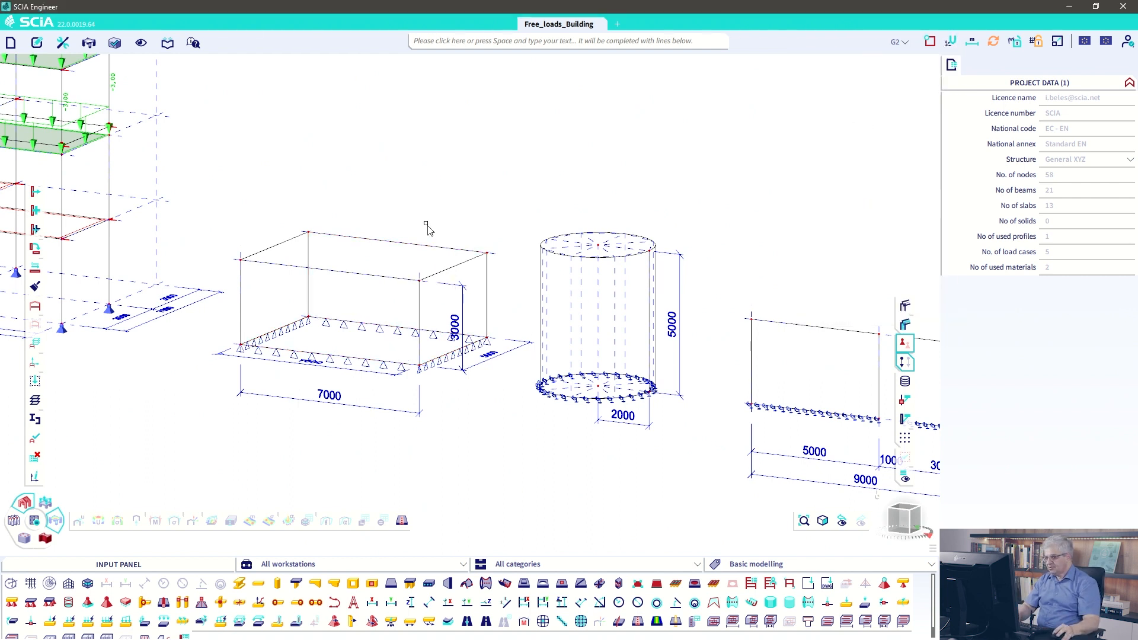
pyautogui.click(241, 345)
pyautogui.click(420, 365)
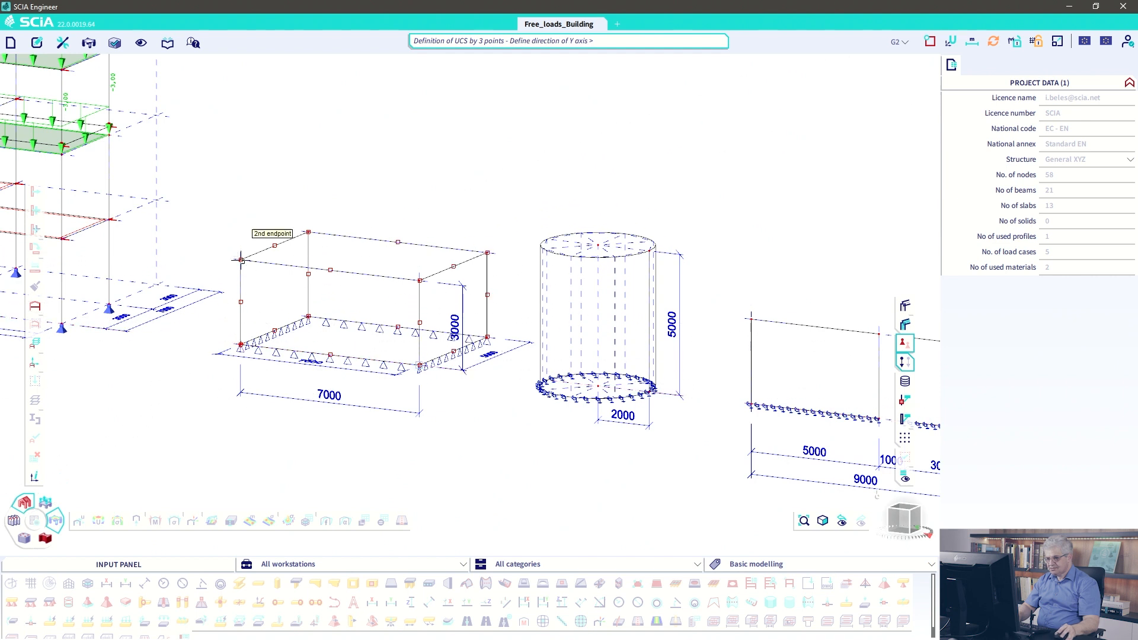
pyautogui.click(241, 260)
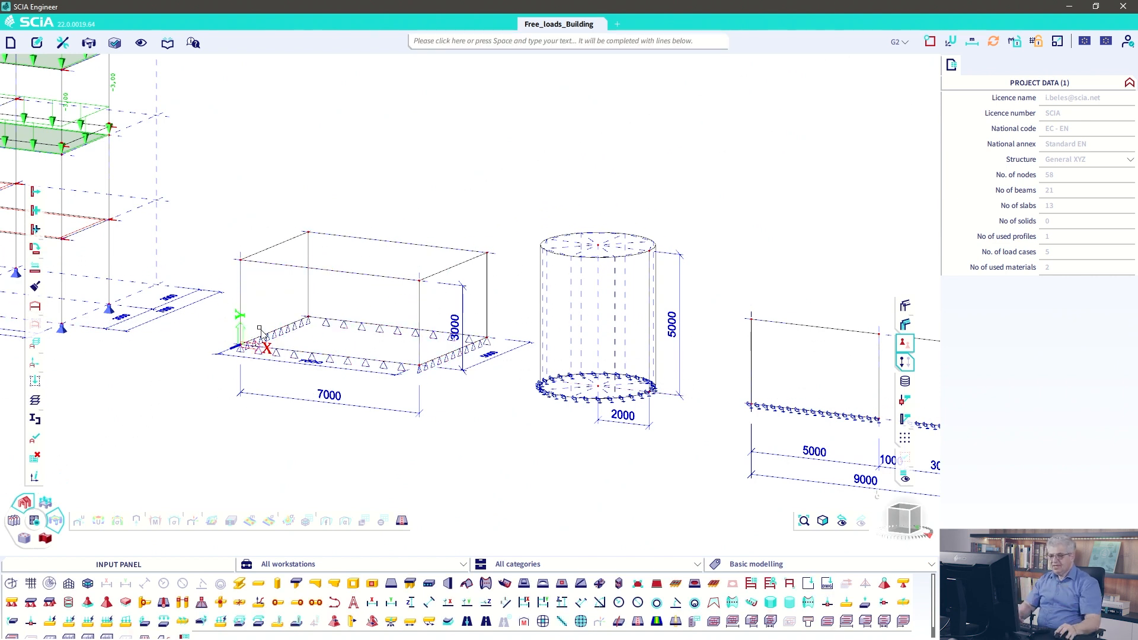
# - Move the UCS origin 2 m along its Z axis, out in front of the rectangular tank's long wall
pyautogui.keyDown('ctrl'); pyautogui.moveTo(272, 379); pyautogui.dragTo(267, 385, button='right'); pyautogui.keyUp('ctrl')
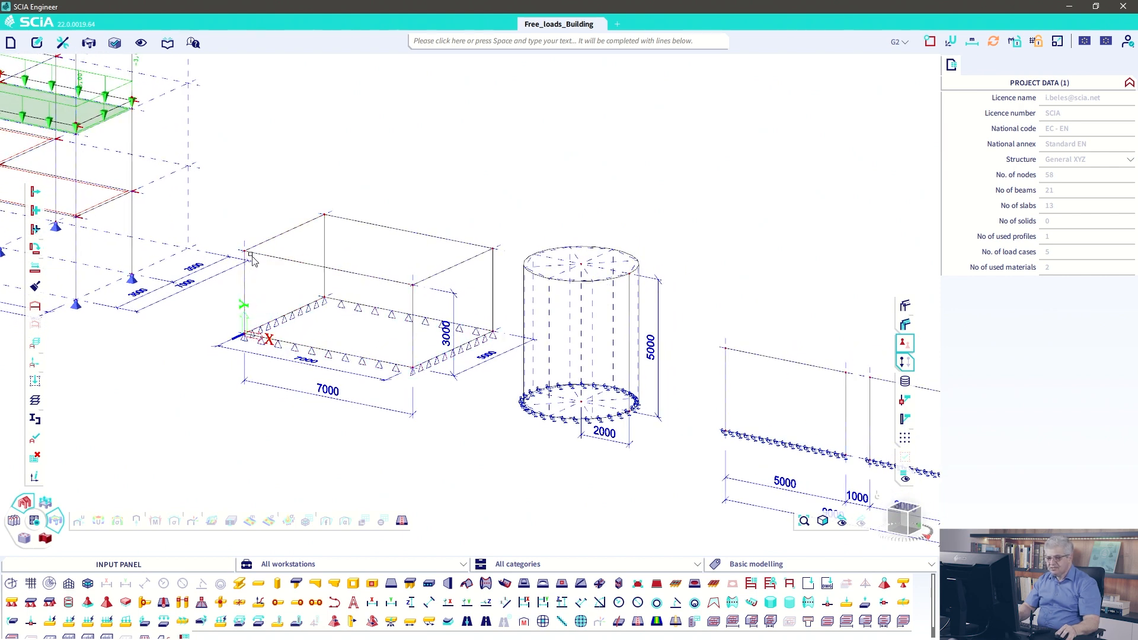
pyautogui.click(950, 42)
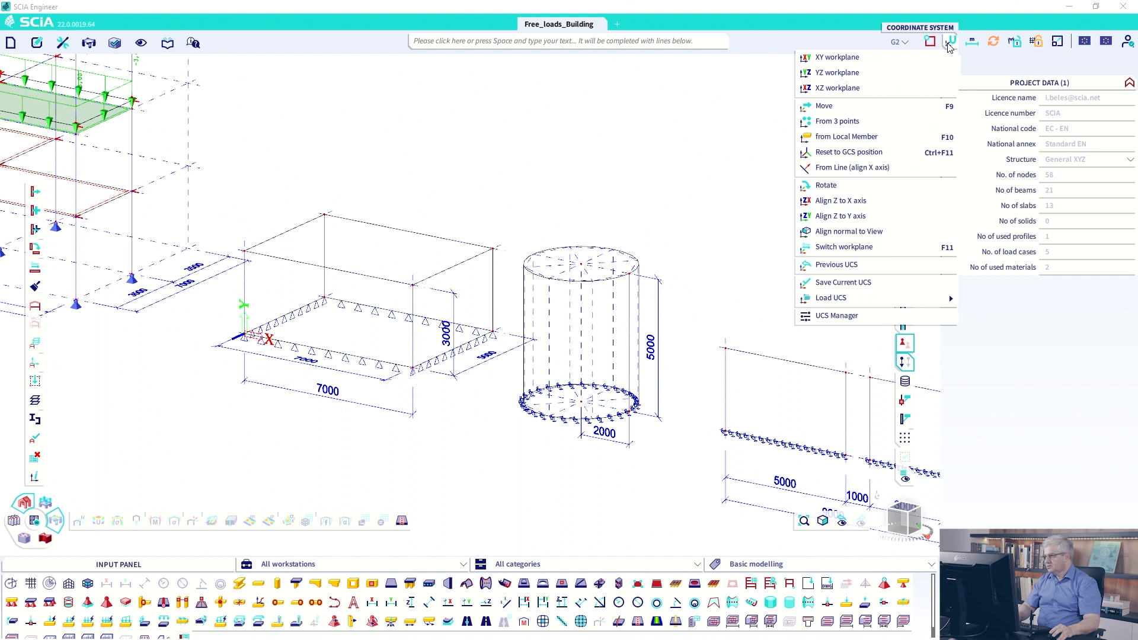
pyautogui.click(882, 107)
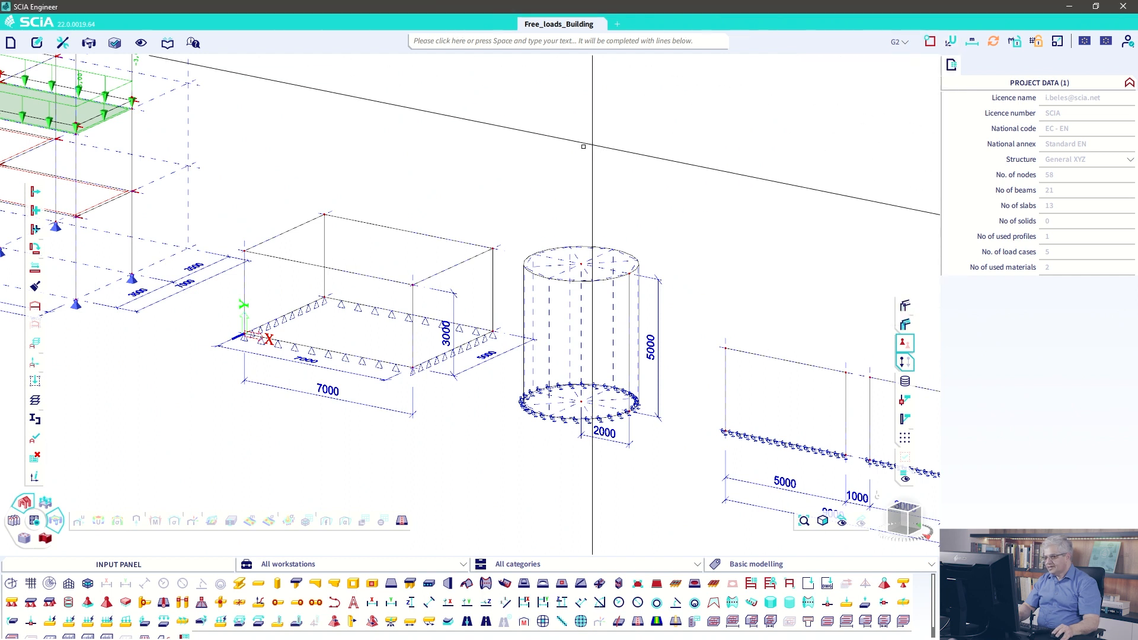
pyautogui.write('0')
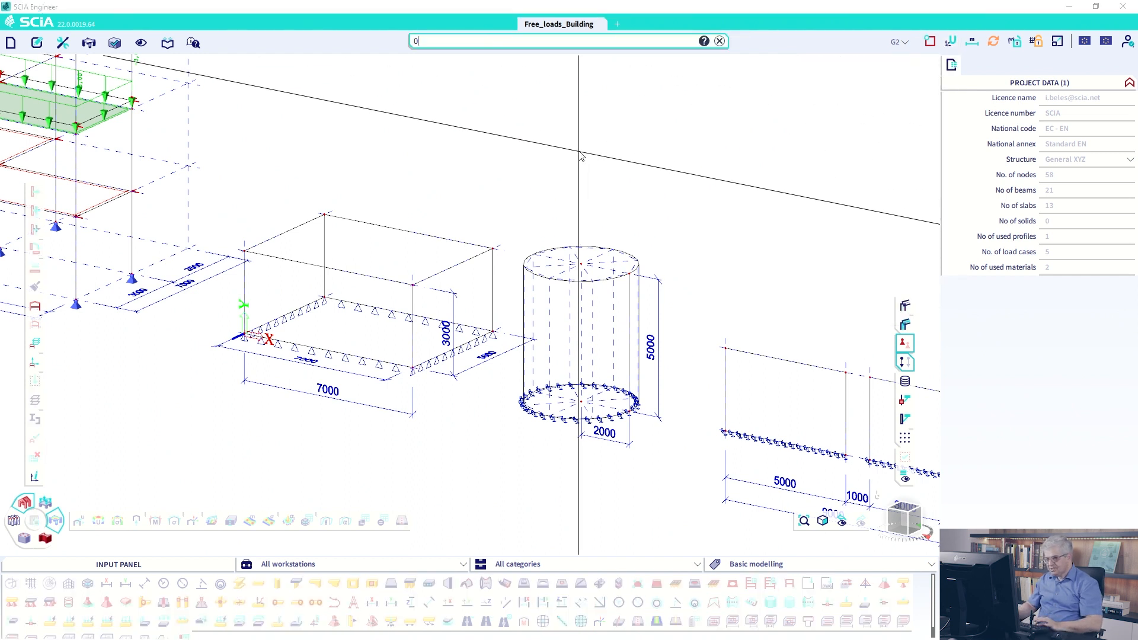
pyautogui.write(' 0 2')
pyautogui.press('Return')
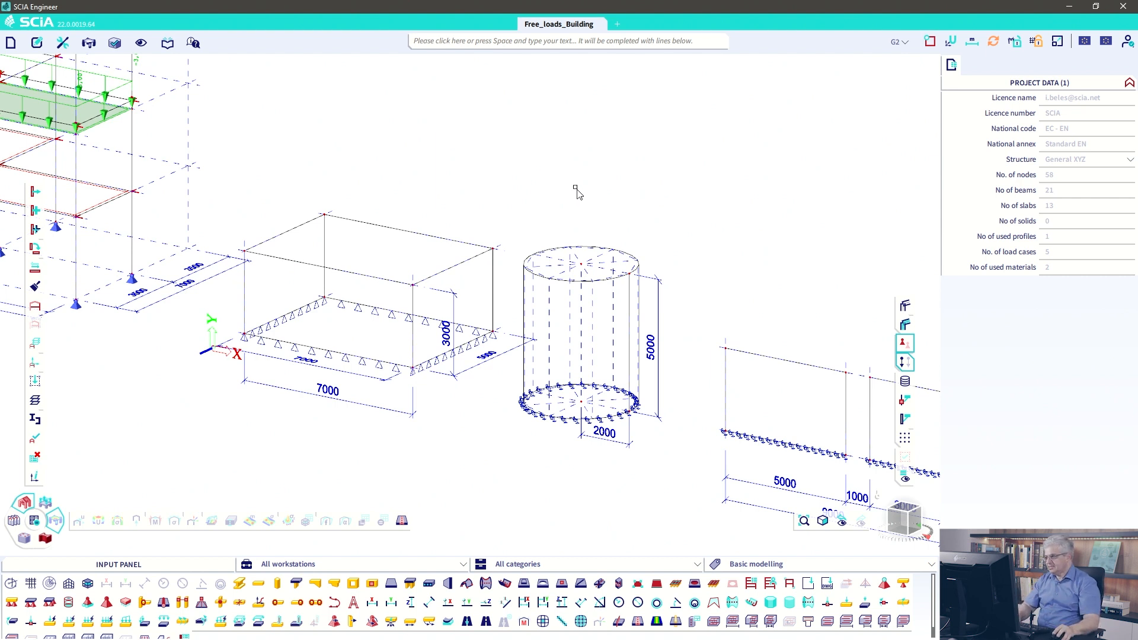
# - Enable the display of local axes for 2D members in the view settings for all entities
pyautogui.rightClick(466, 125)
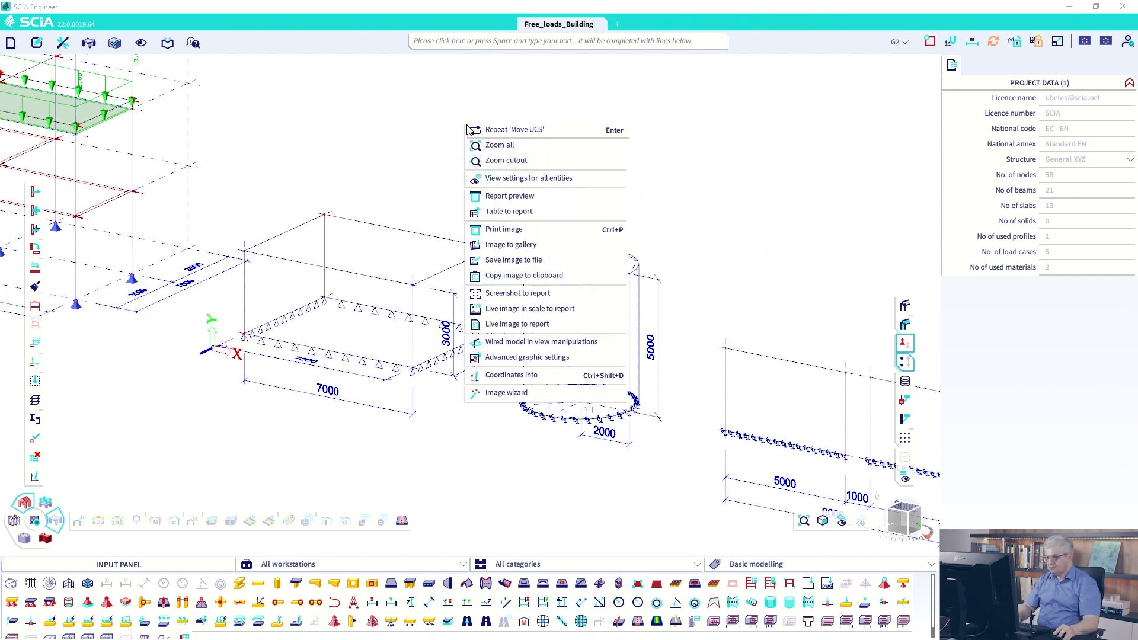
pyautogui.click(510, 178)
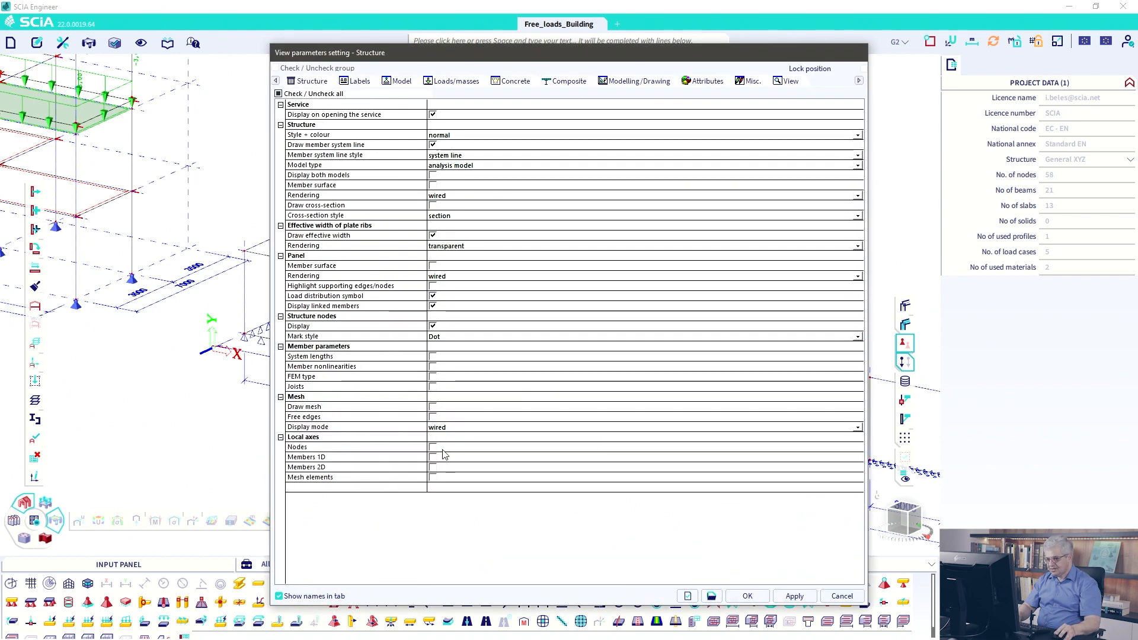
pyautogui.click(433, 467)
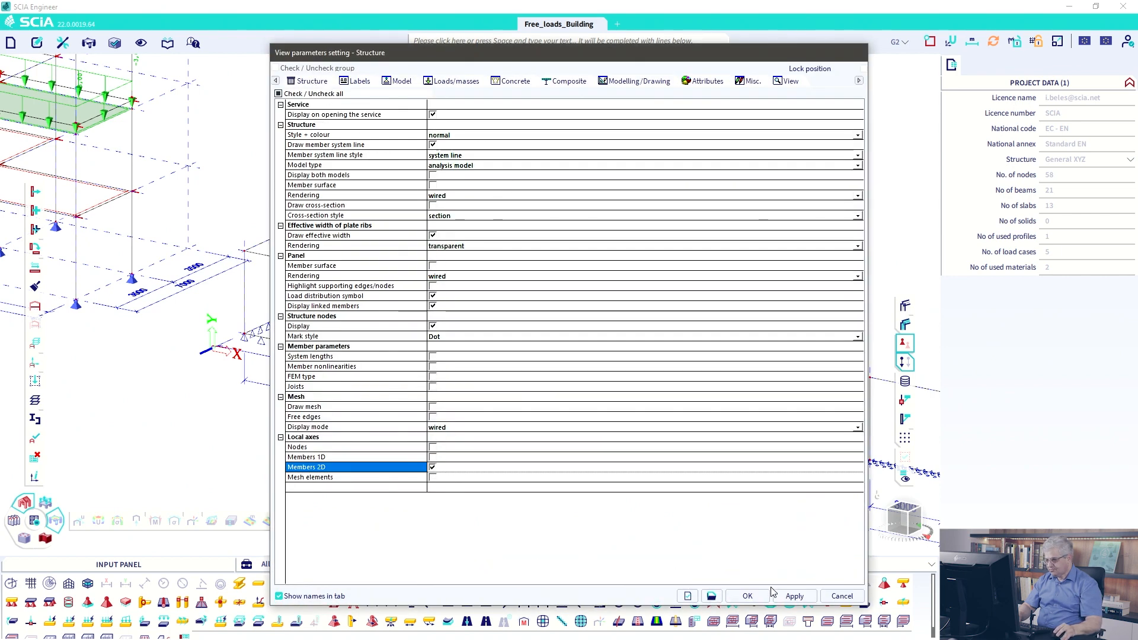
pyautogui.click(748, 596)
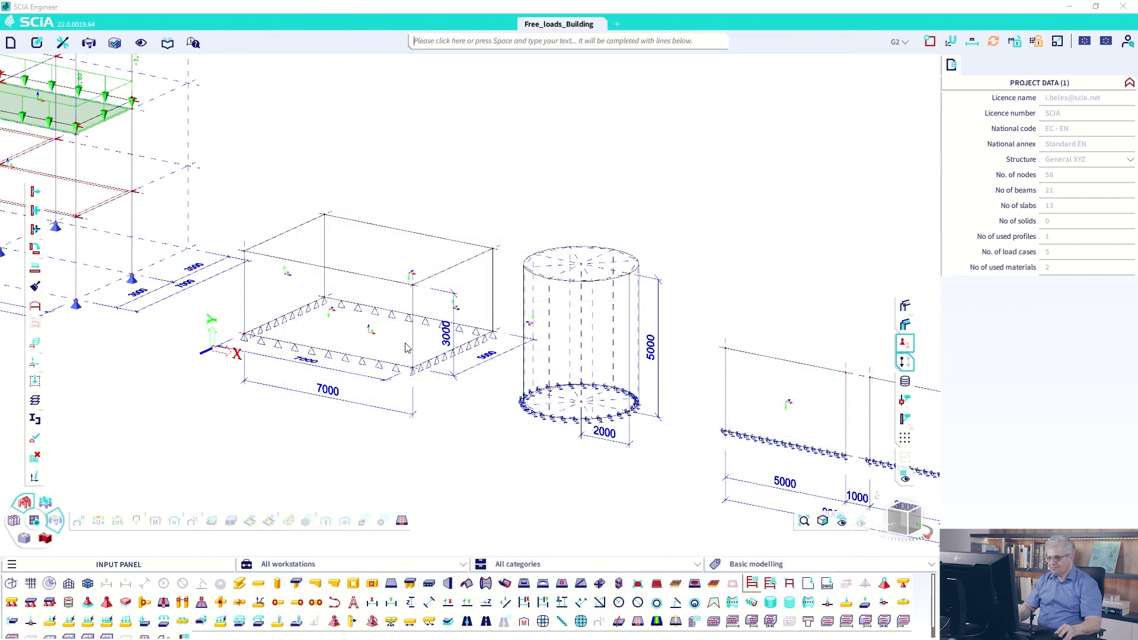
# - Turn off Swap orientation for the rectangular tank's long rear wall and adjoining short end wall
pyautogui.scroll(3, 388, 347)
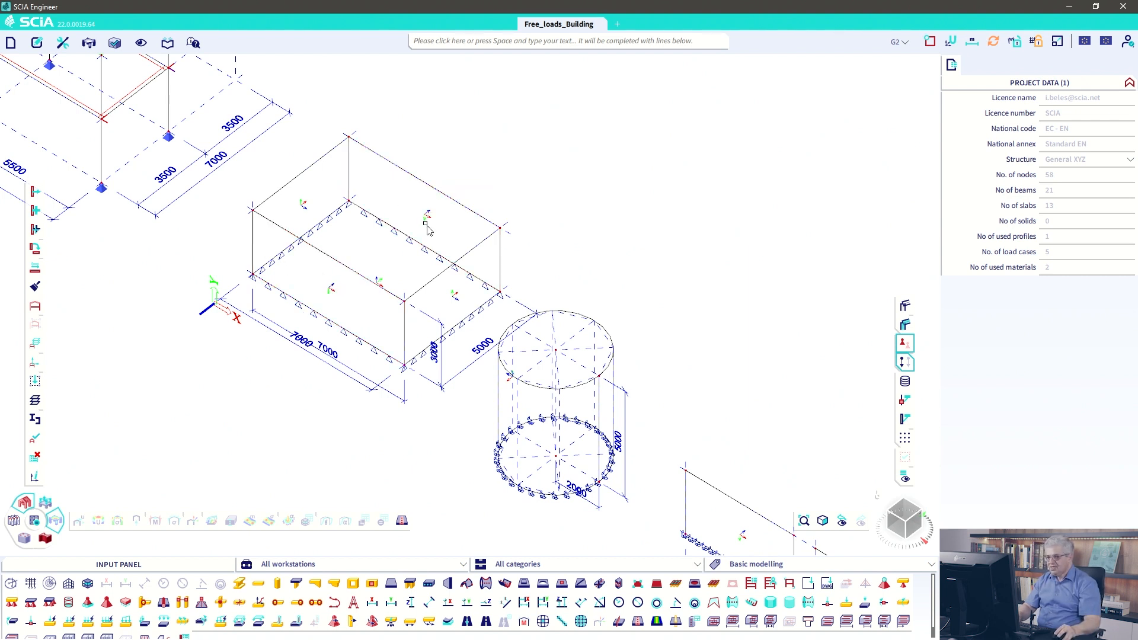
pyautogui.click(474, 325)
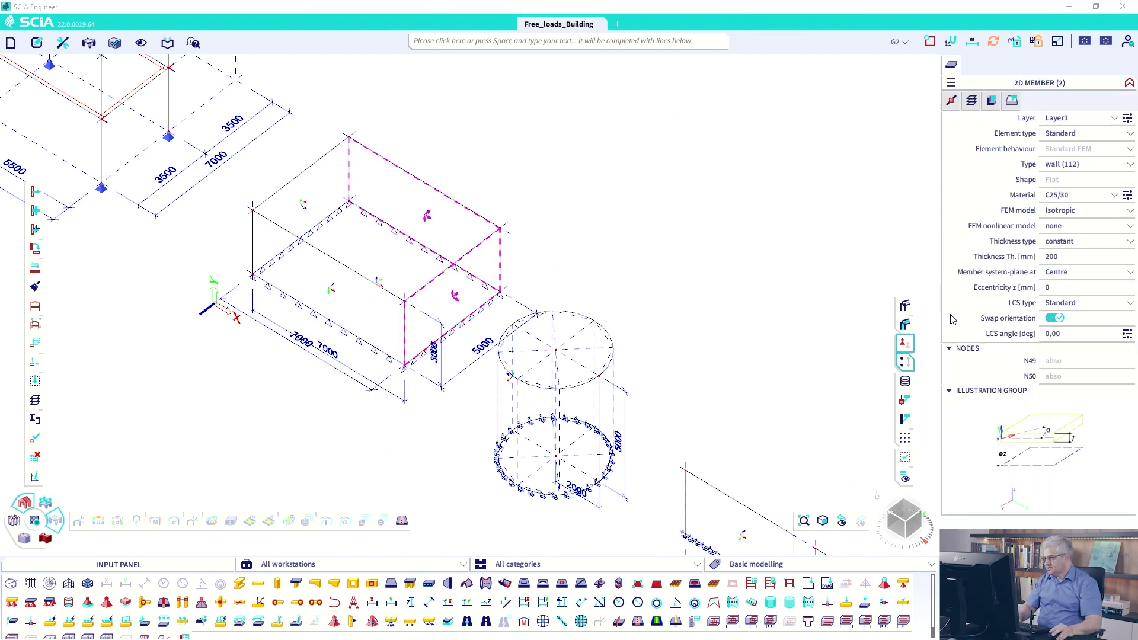
pyautogui.click(637, 251)
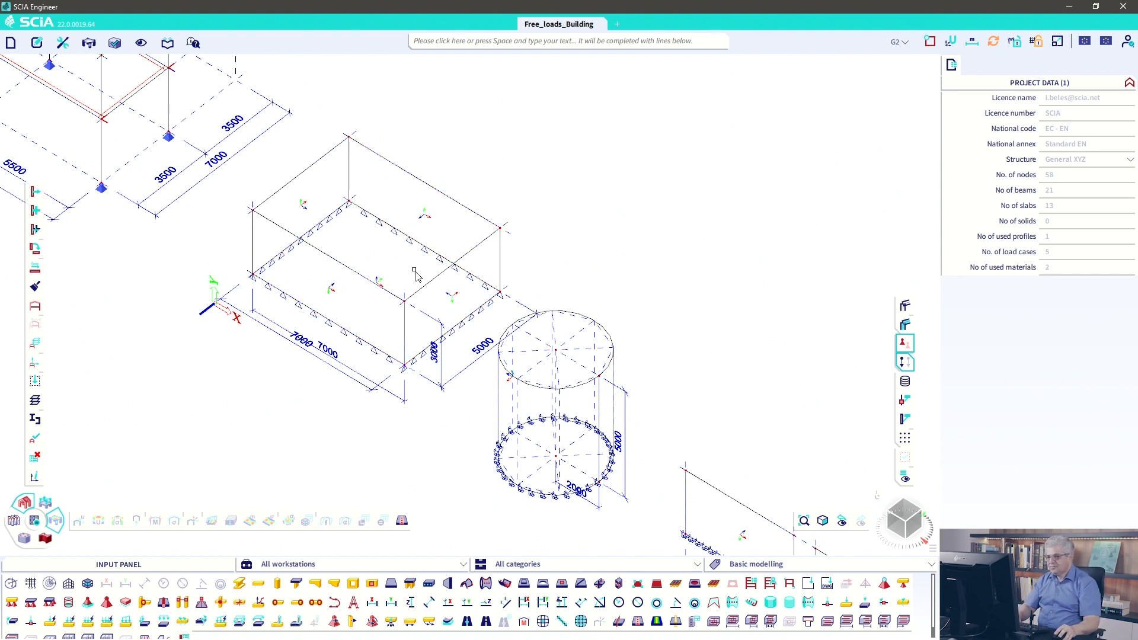
# - Filter the input commands to the Loads workstation with Basic modelling, and make W - Water pressure the active load case
pyautogui.keyDown('ctrl'); pyautogui.moveTo(416, 270); pyautogui.dragTo(422, 261, button='right'); pyautogui.keyUp('ctrl')
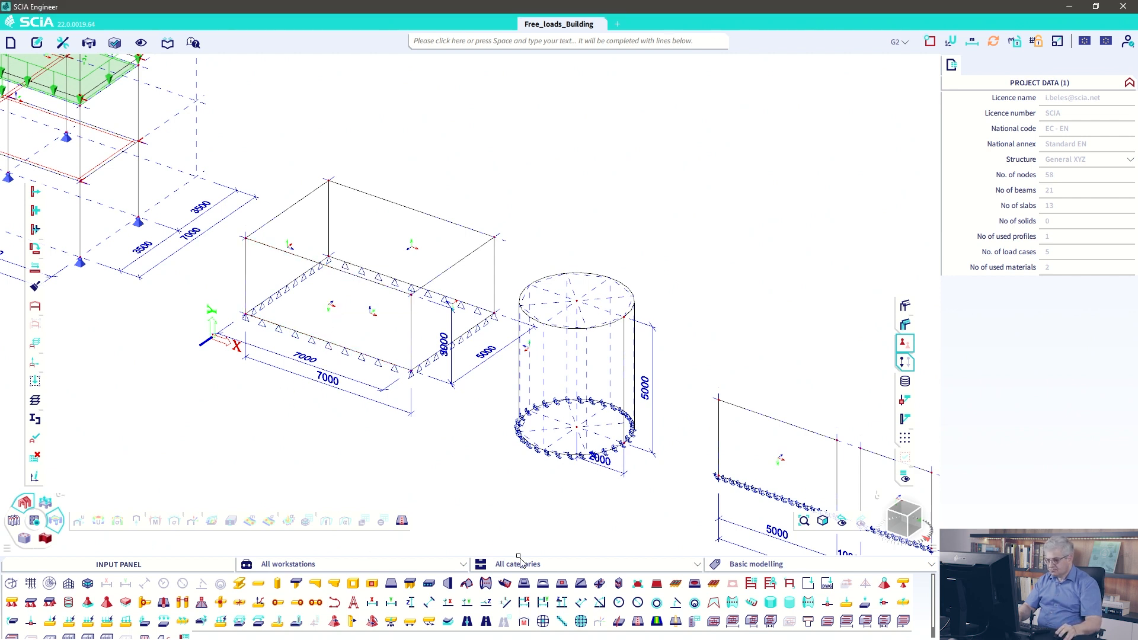
pyautogui.click(741, 566)
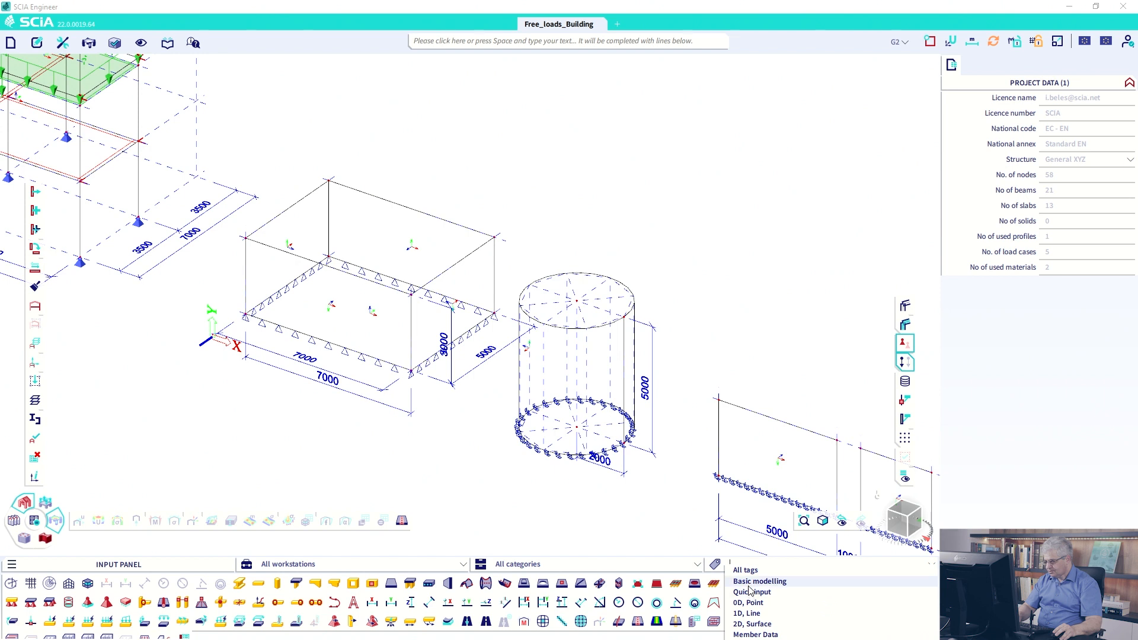
pyautogui.click(749, 584)
pyautogui.click(355, 567)
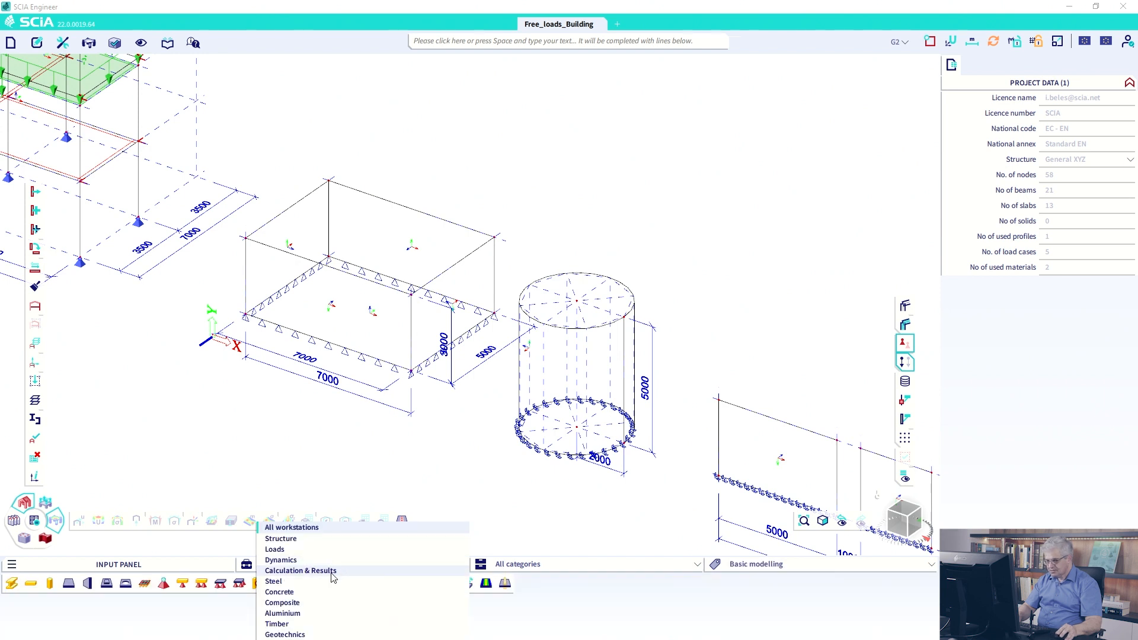
pyautogui.click(293, 552)
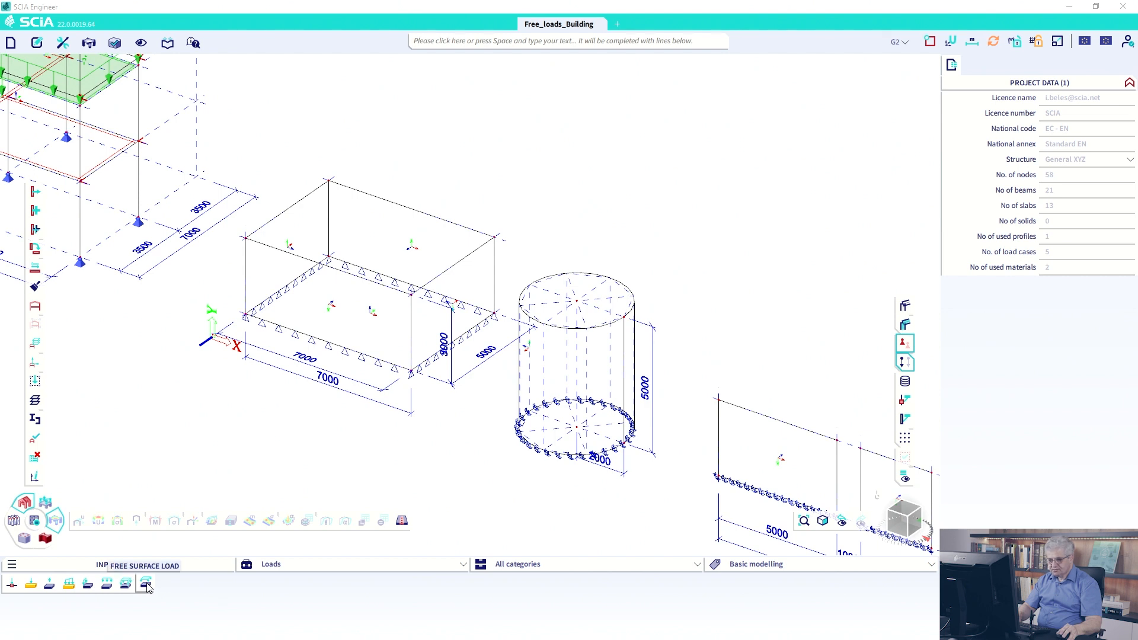
pyautogui.click(900, 42)
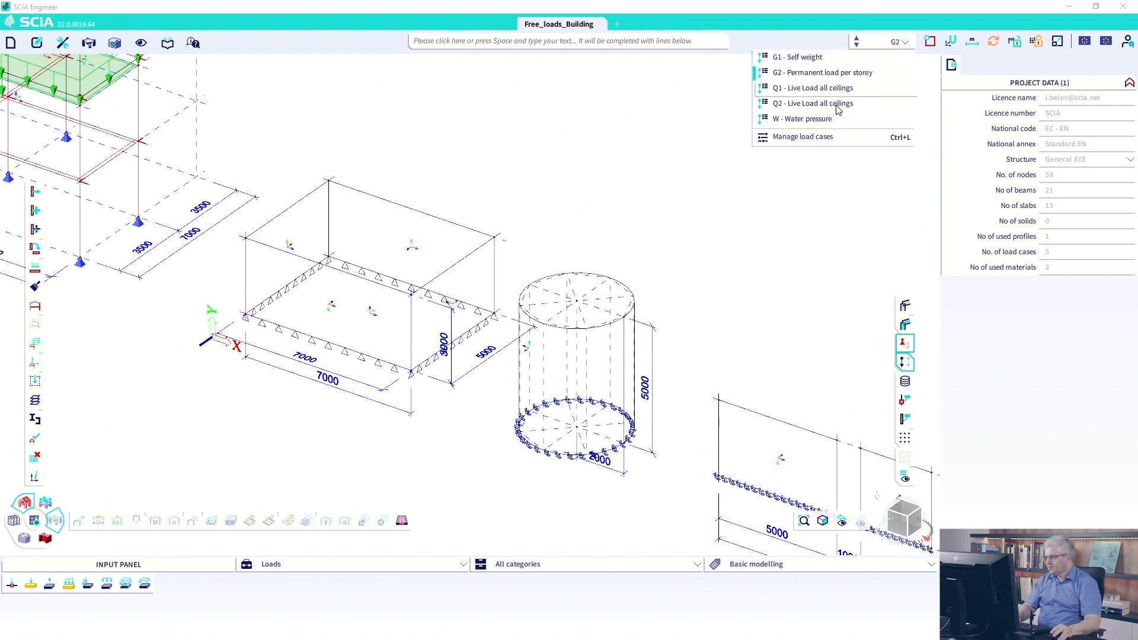
pyautogui.click(824, 119)
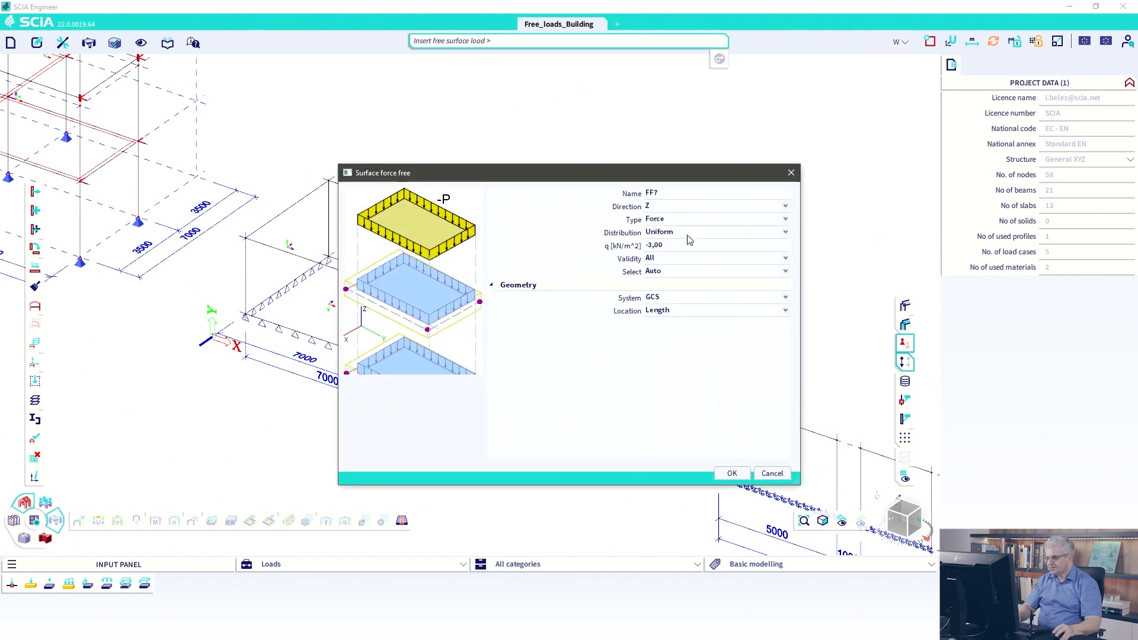
# - Insert a uniform -3 kN/m² free surface load as a 7 m by 3 m rectangle on the UCS plane before the long front wall
pyautogui.click(732, 473)
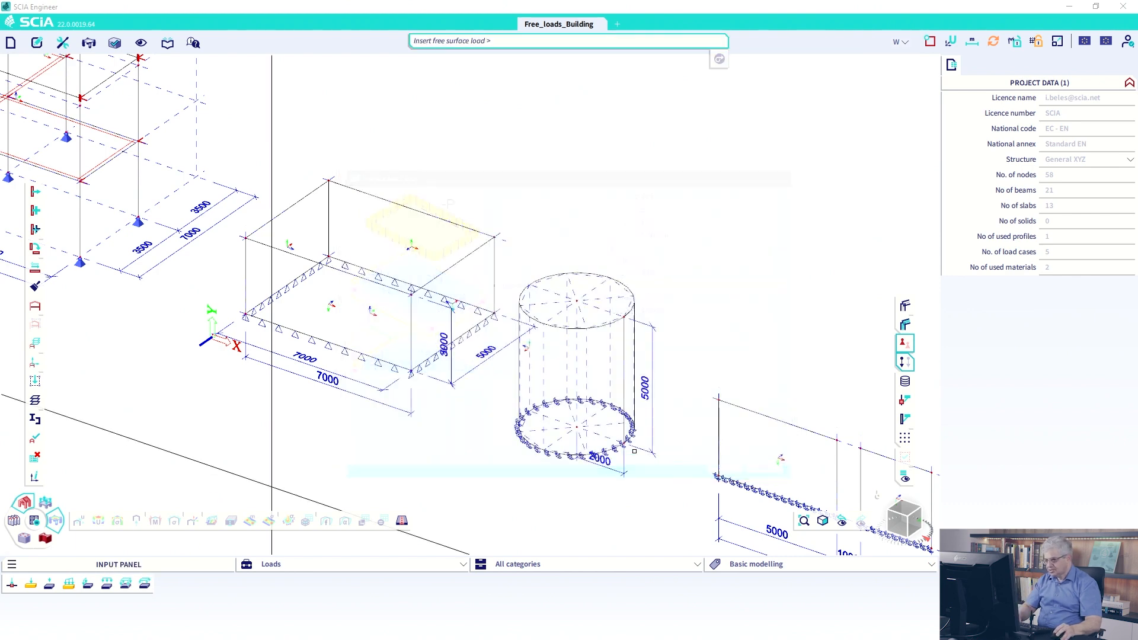
pyautogui.click(244, 314)
pyautogui.click(411, 370)
pyautogui.click(411, 294)
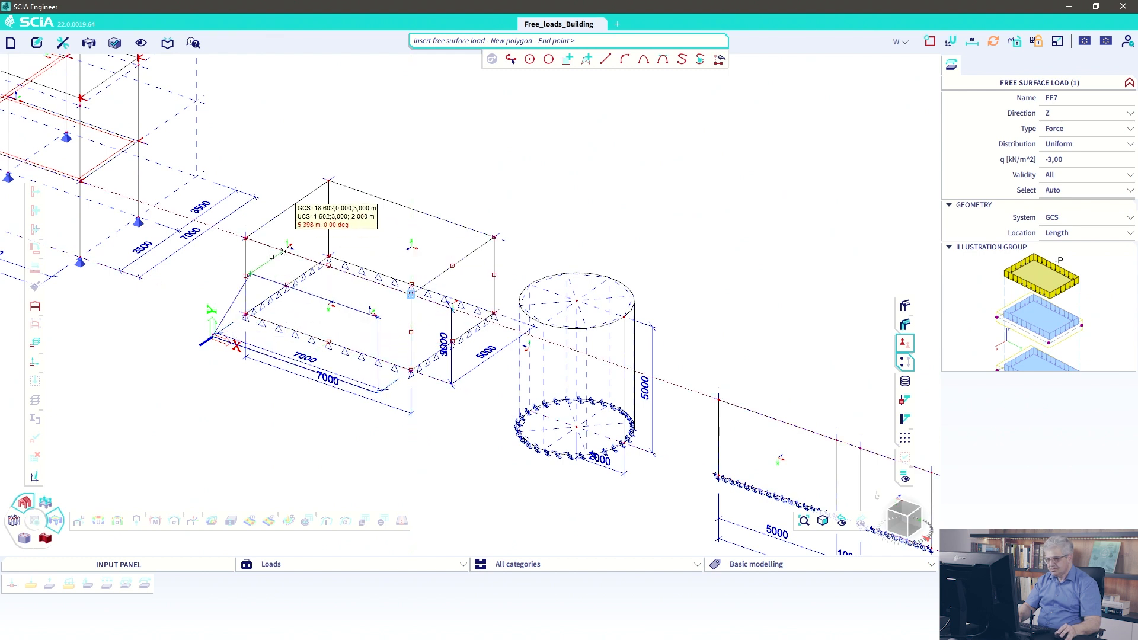
pyautogui.click(246, 241)
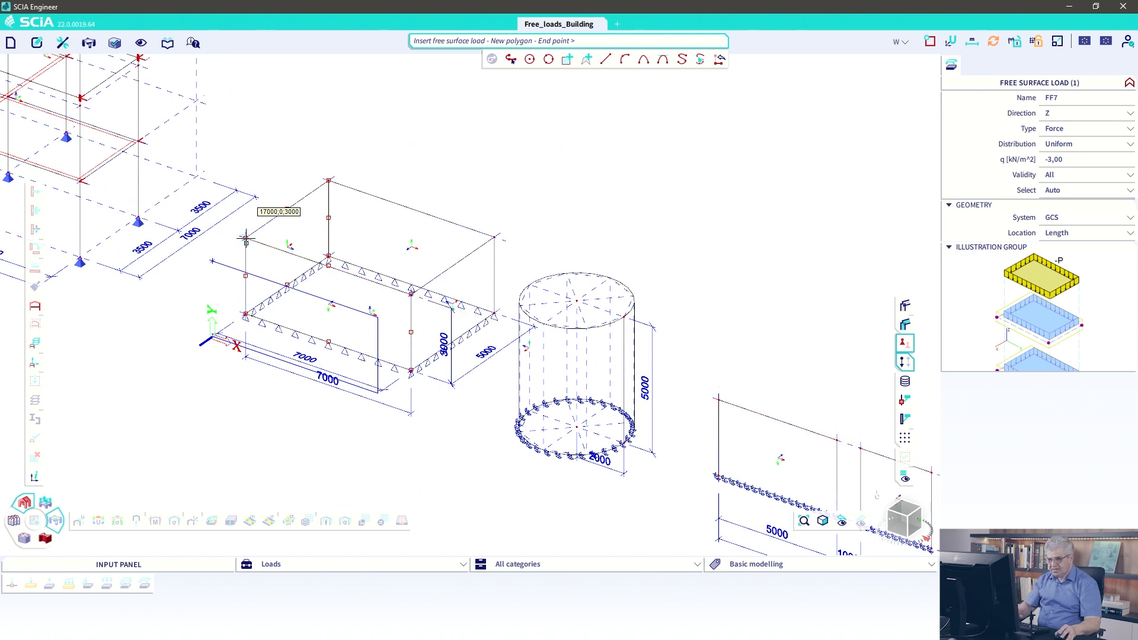
pyautogui.rightClick(266, 264)
pyautogui.click(286, 300)
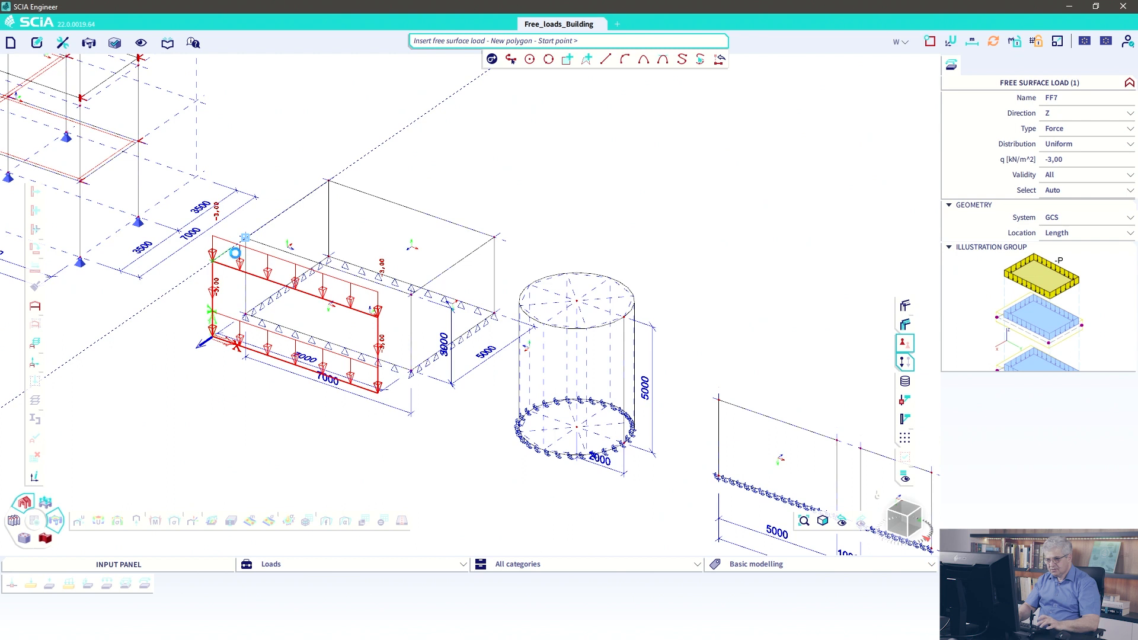
pyautogui.press('Escape')
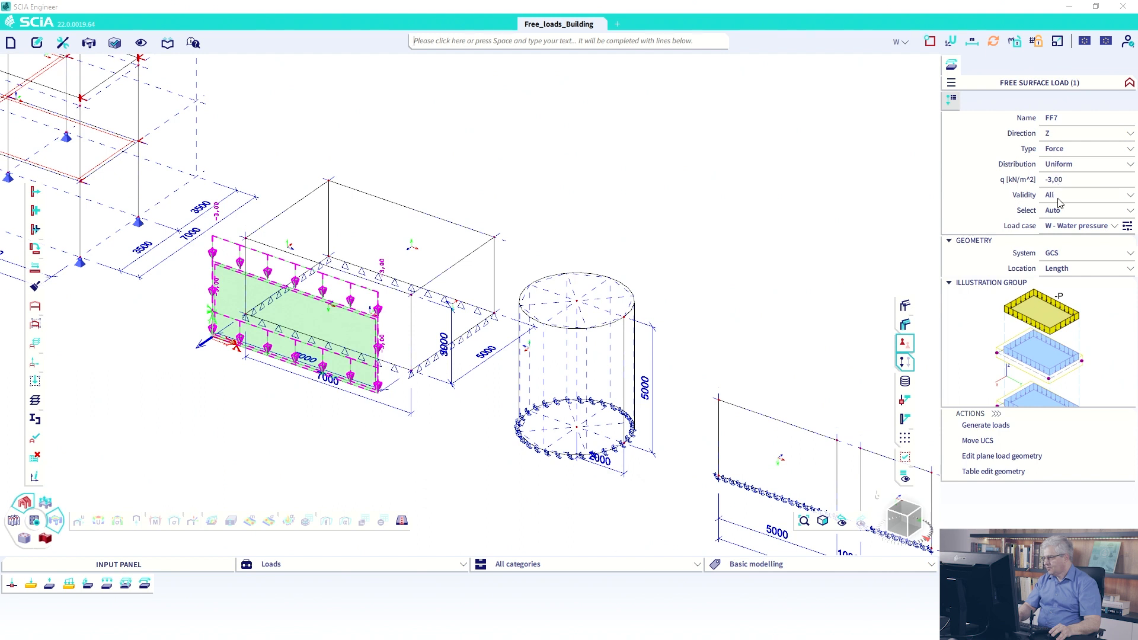
# - Set the free load's system to Member LCS and its distribution to Dir Y, with q2 at 0 kN/m²
pyautogui.click(1061, 253)
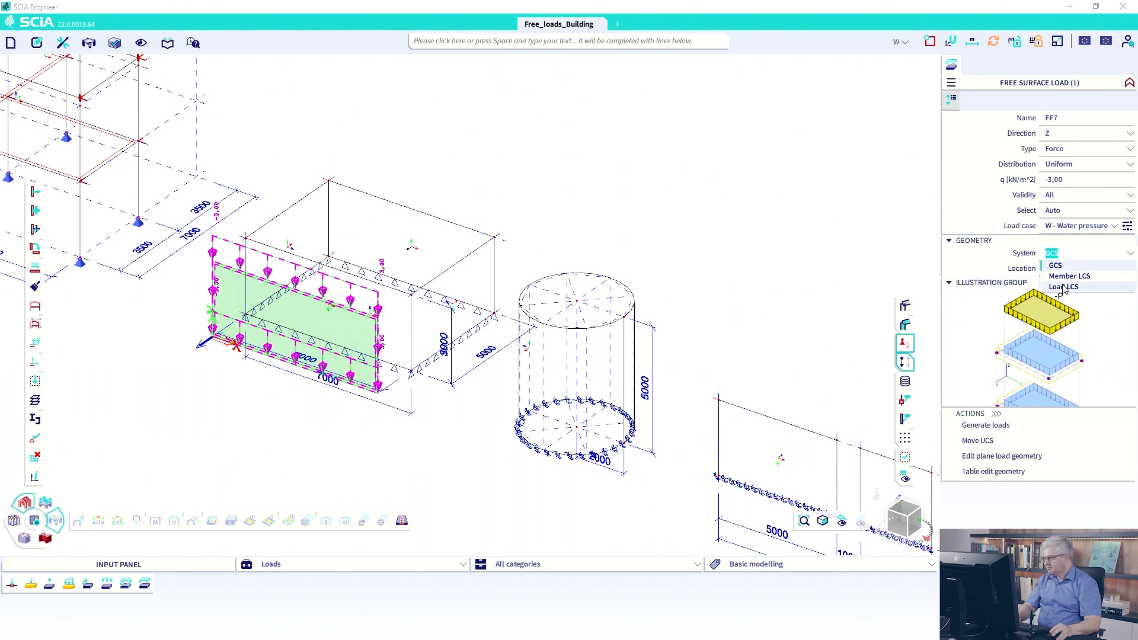
pyautogui.click(1070, 276)
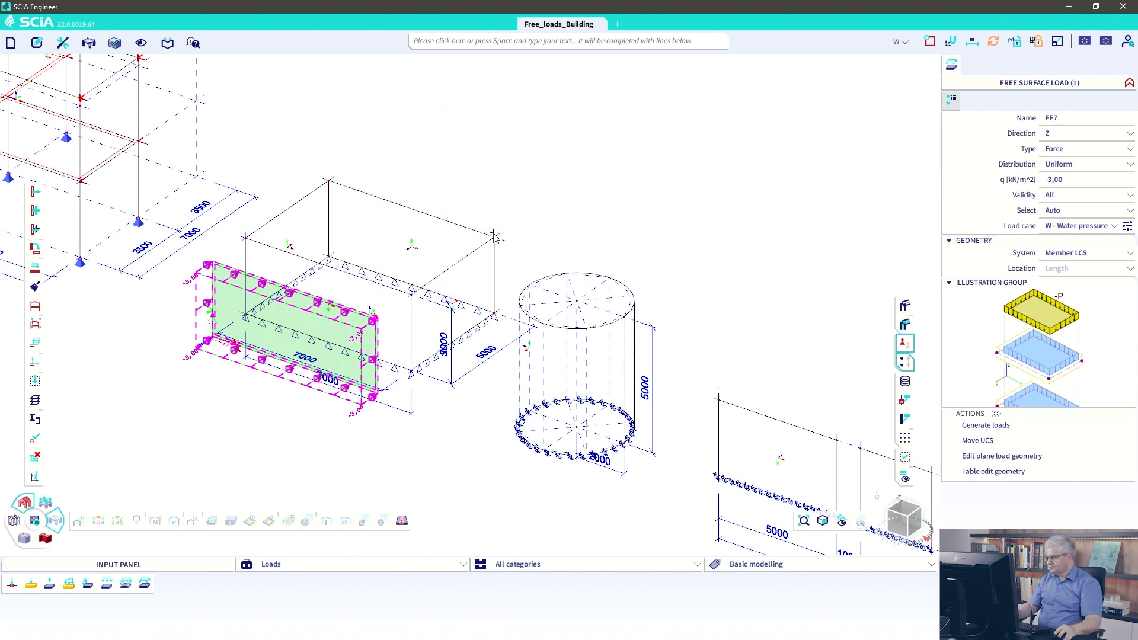
pyautogui.click(1073, 165)
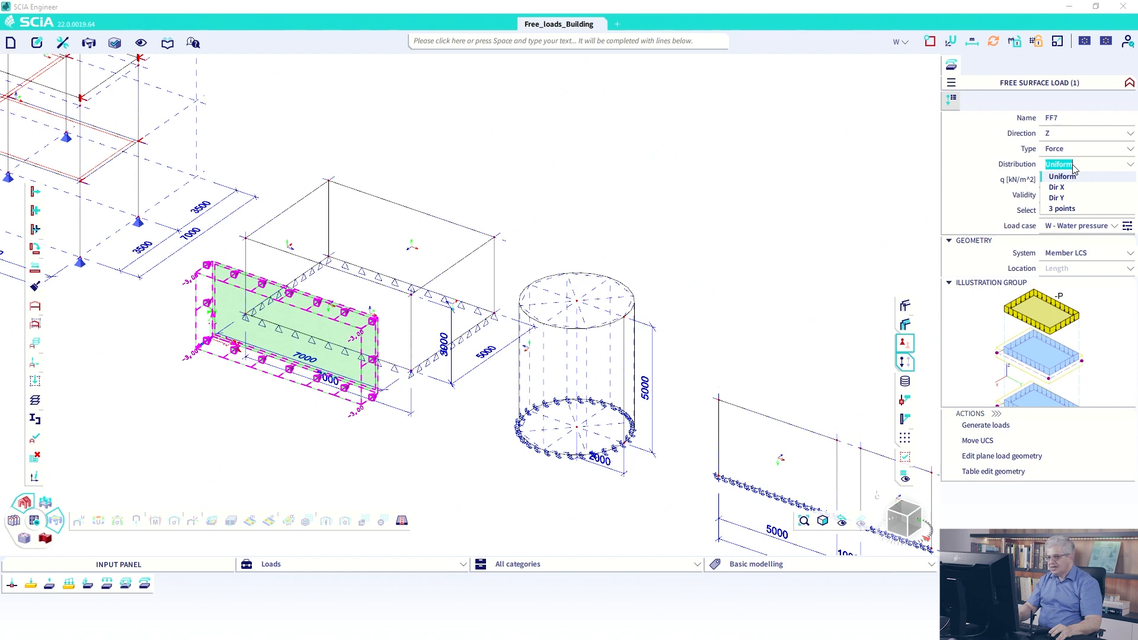
pyautogui.click(1067, 198)
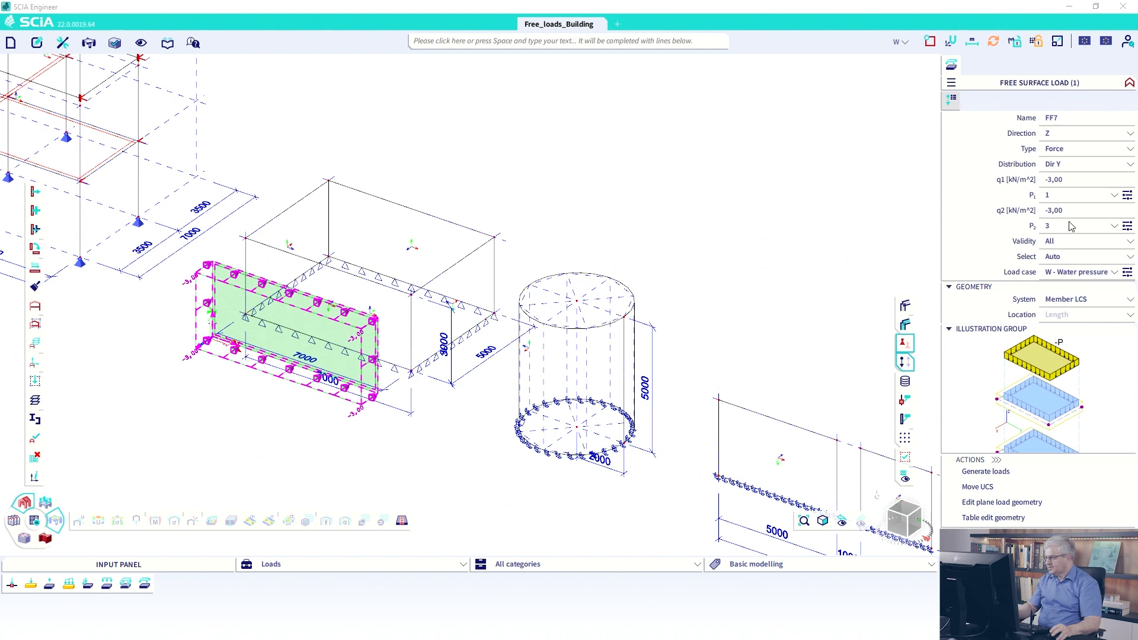
pyautogui.press('Return')
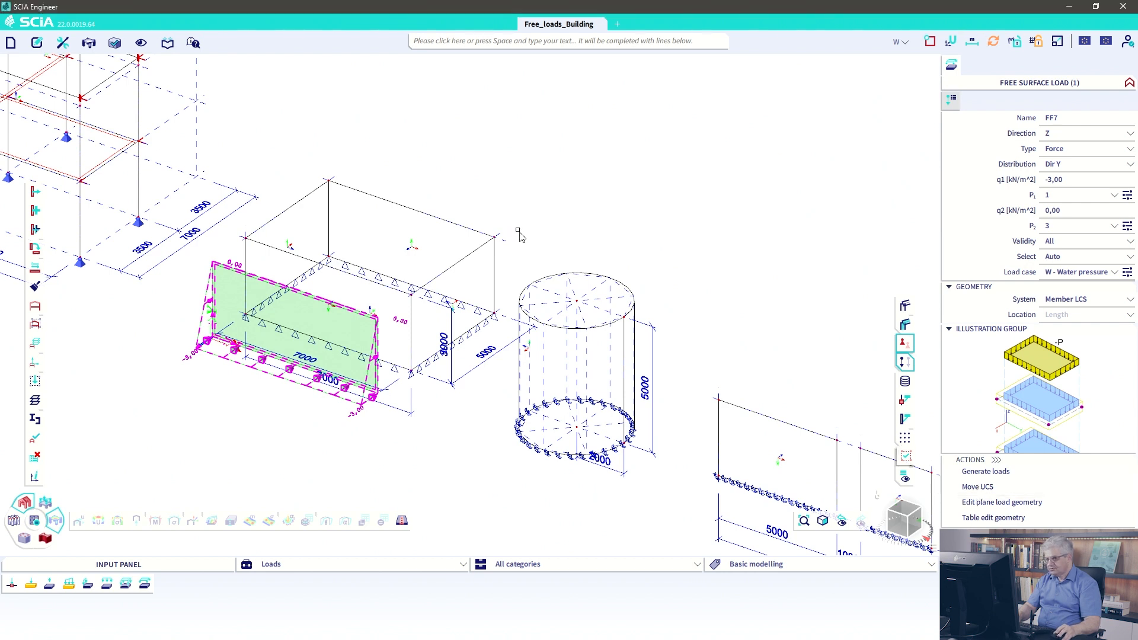
# - Deselect the free load and set the load view settings to display Original + Generated loads
pyautogui.rightClick(528, 150)
pyautogui.click(468, 186)
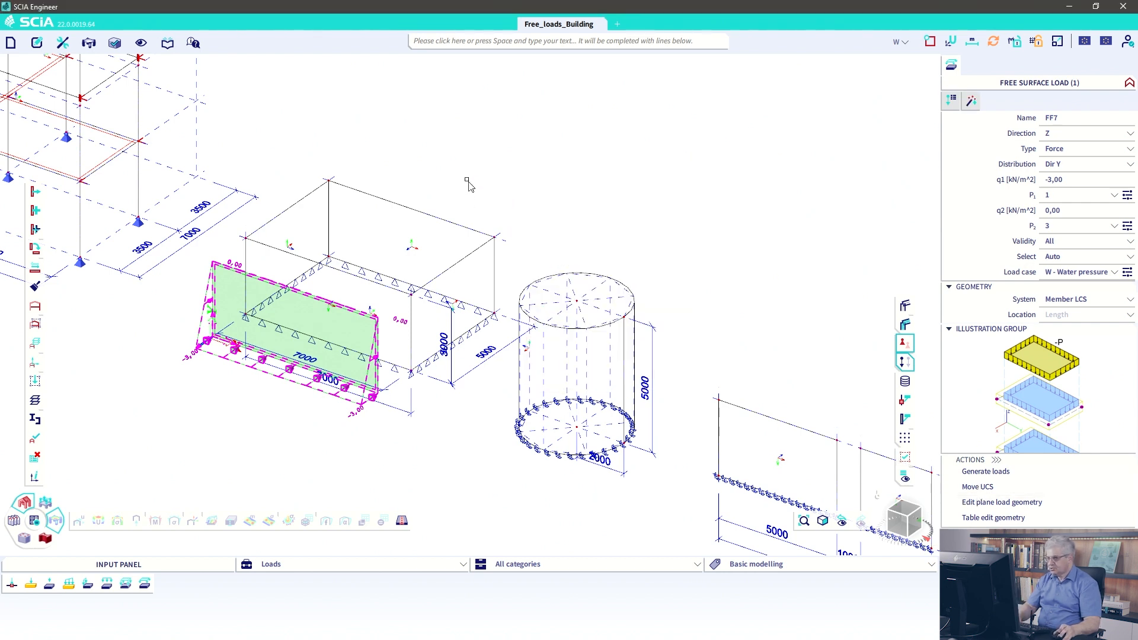
pyautogui.press('Escape')
pyautogui.rightClick(468, 186)
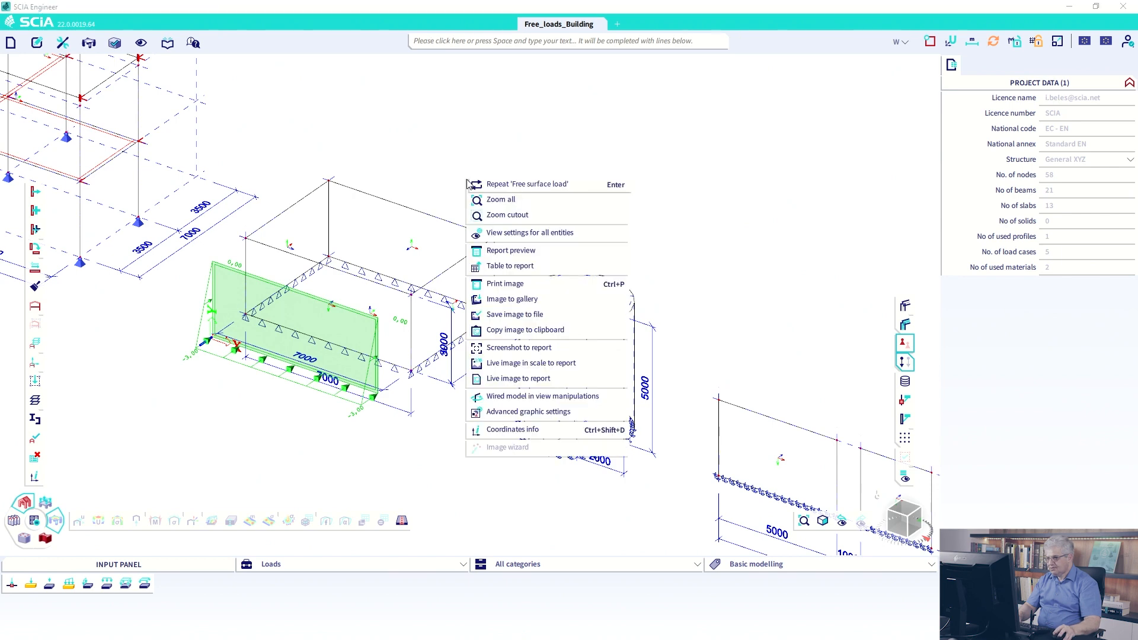
pyautogui.click(496, 233)
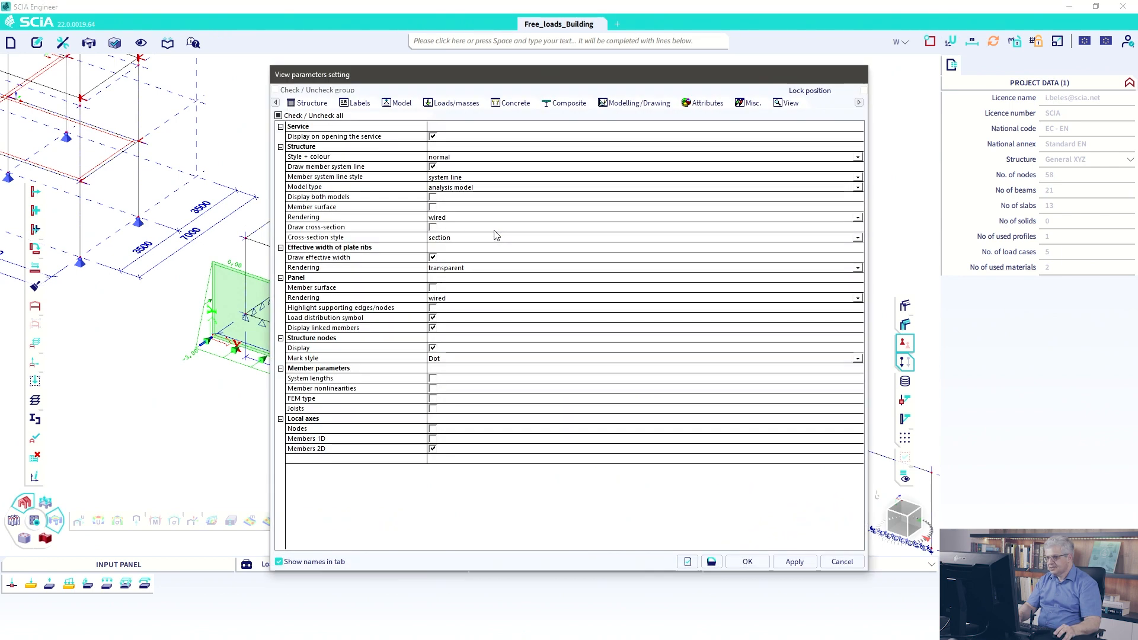
pyautogui.click(466, 105)
pyautogui.click(472, 199)
pyautogui.click(472, 199)
pyautogui.click(466, 223)
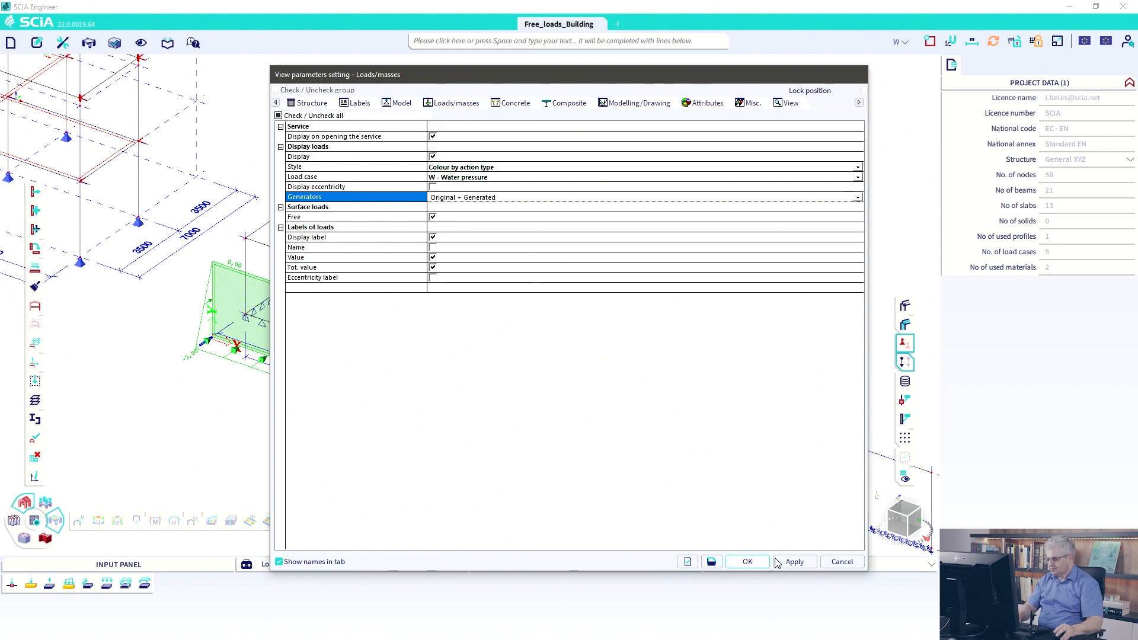
pyautogui.click(746, 562)
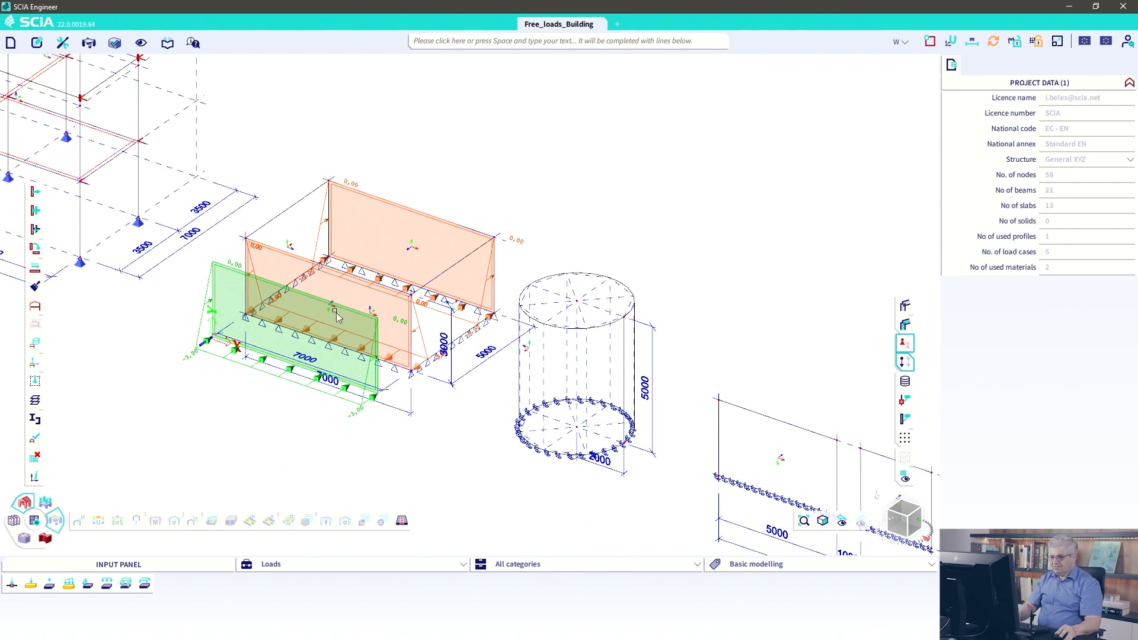
# - Switch the free load's member selection from Auto to Select and assign it to the rectangular tank's four walls and floor
pyautogui.click(371, 372)
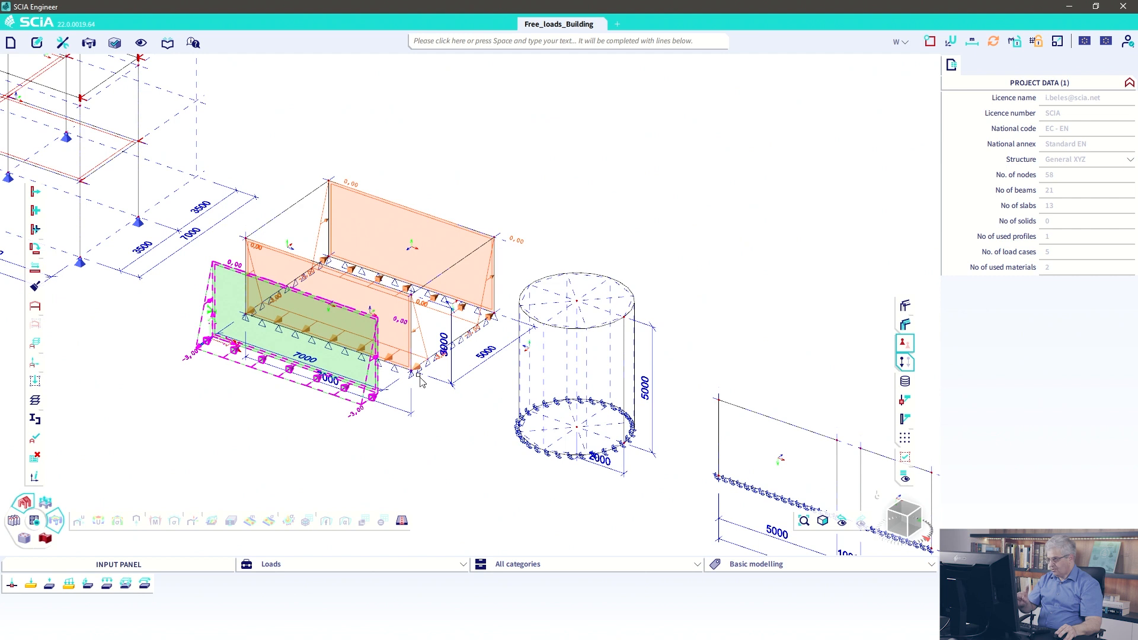
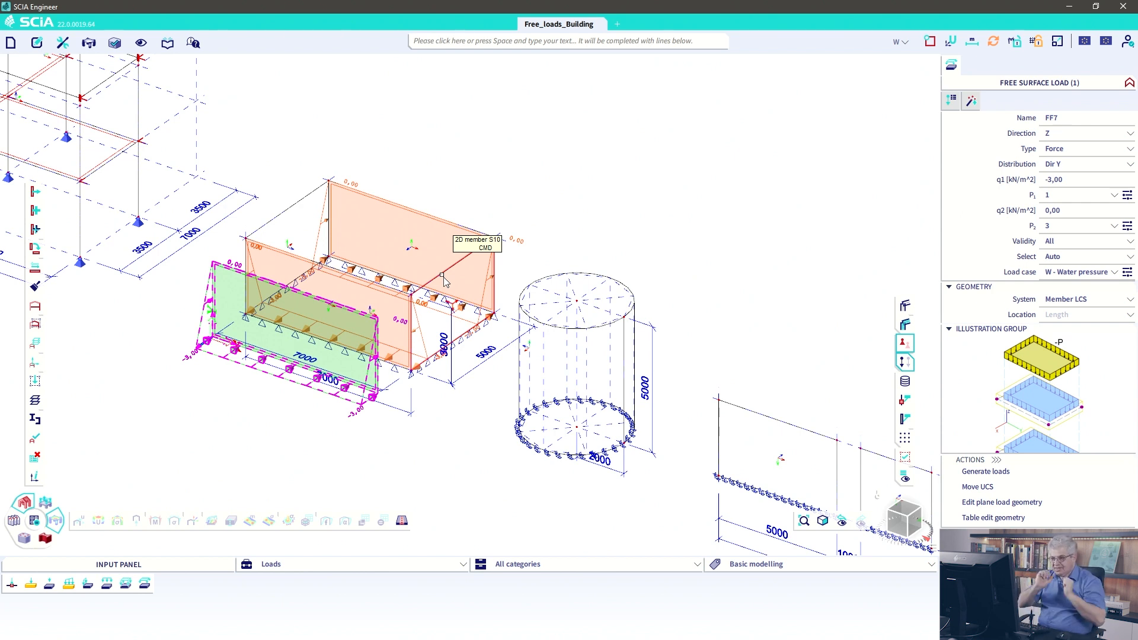
pyautogui.click(1075, 258)
pyautogui.click(1061, 278)
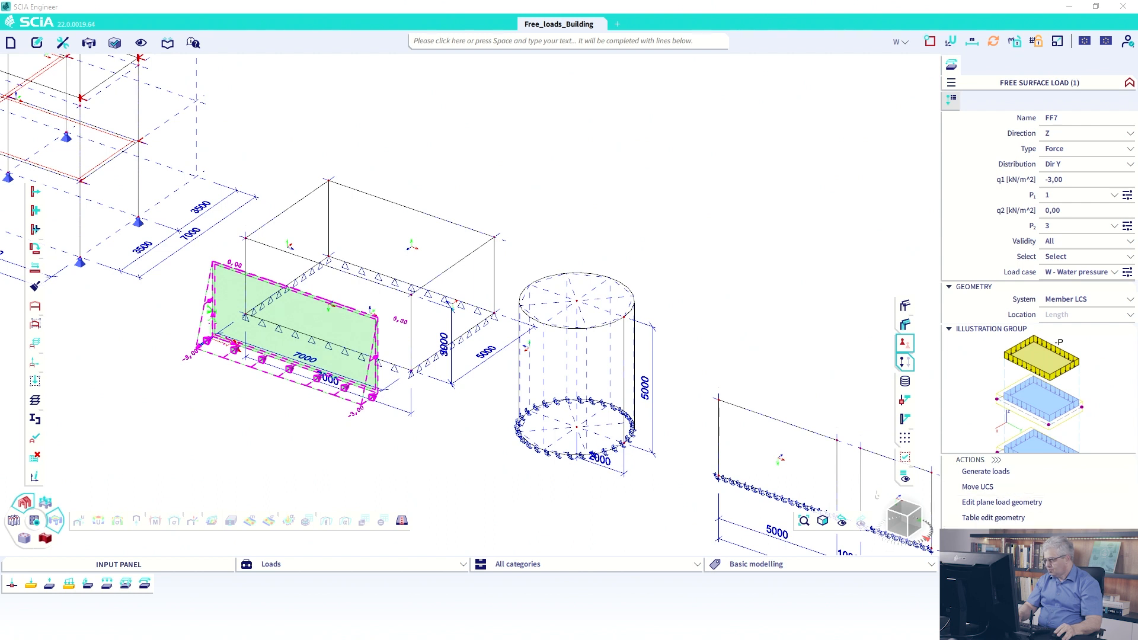
pyautogui.click(996, 533)
pyautogui.click(396, 293)
pyautogui.click(445, 279)
pyautogui.click(459, 228)
pyautogui.click(319, 193)
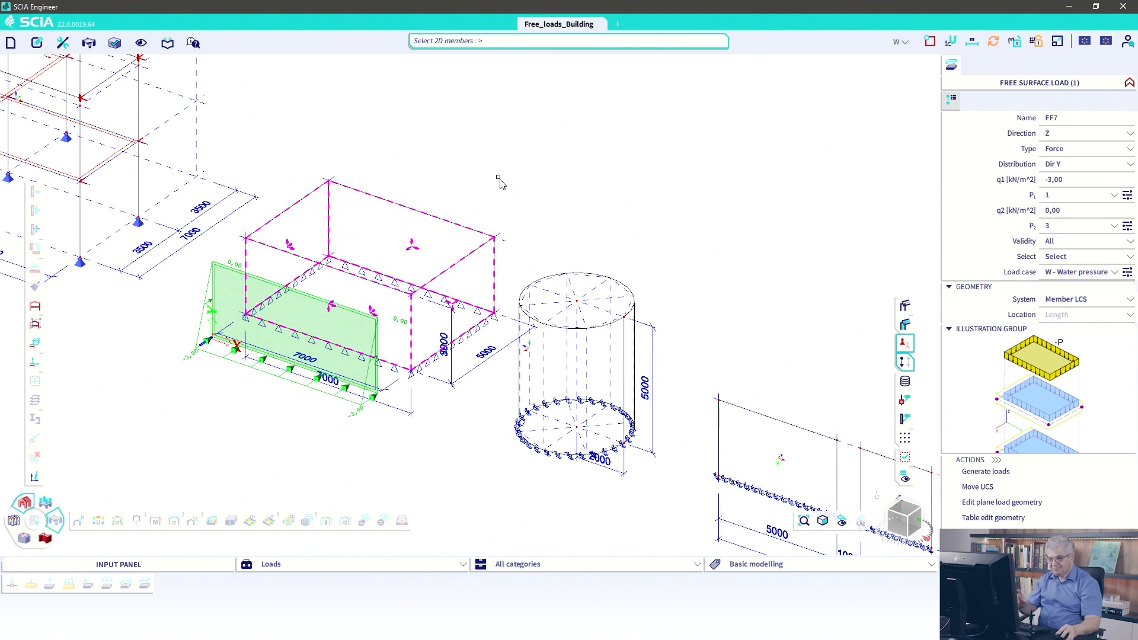
pyautogui.press('Escape')
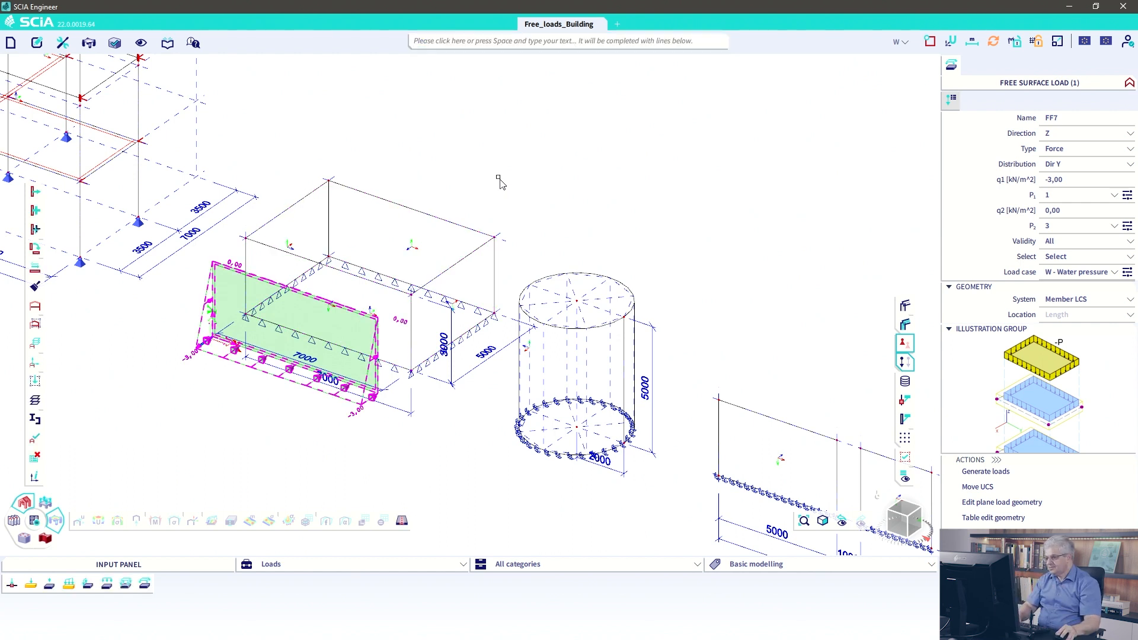
# - Generate the loads from the free surface load, inspect them on the rectangular tank, and clear the selection
pyautogui.click(986, 471)
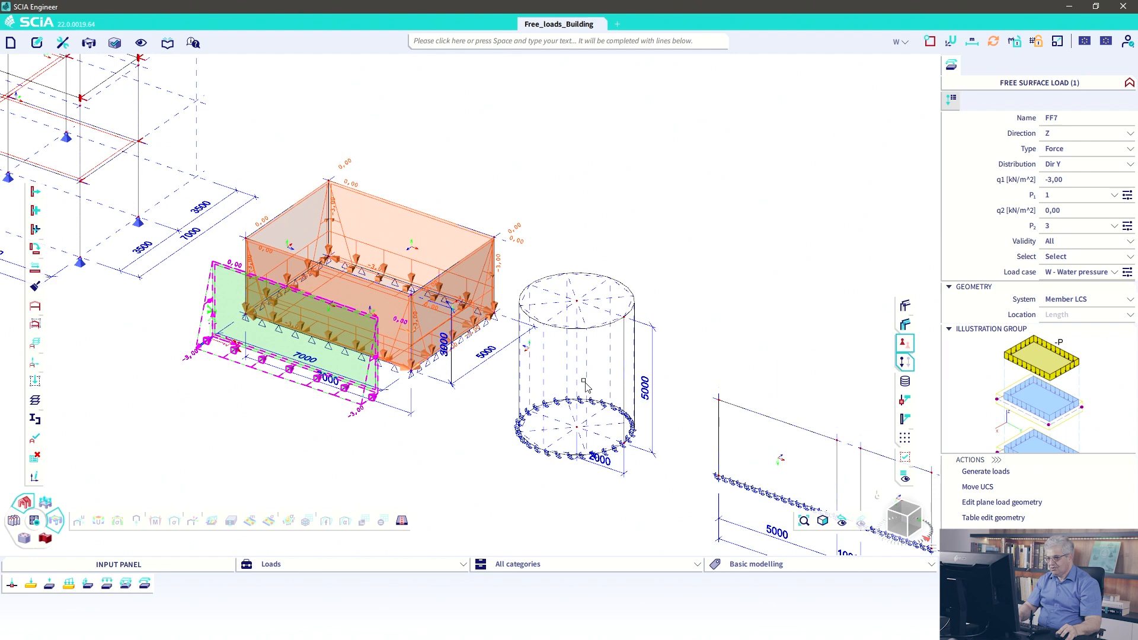
pyautogui.scroll(2, 415, 290)
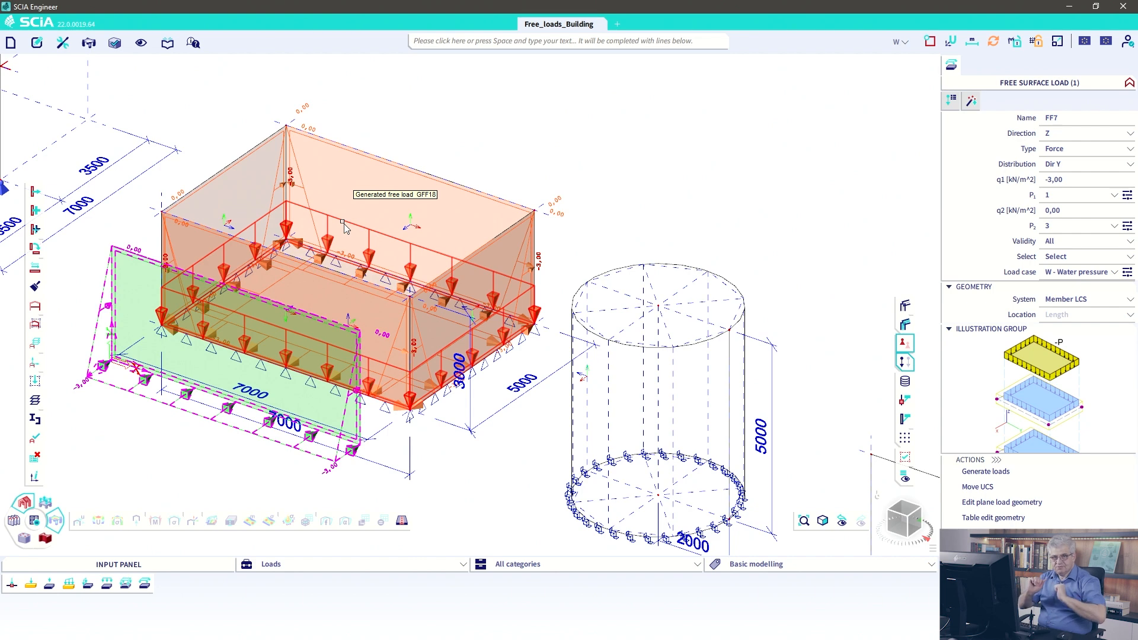
pyautogui.scroll(-2, 412, 380)
pyautogui.moveTo(412, 380); pyautogui.dragTo(357, 340, button='middle')
pyautogui.press('Escape')
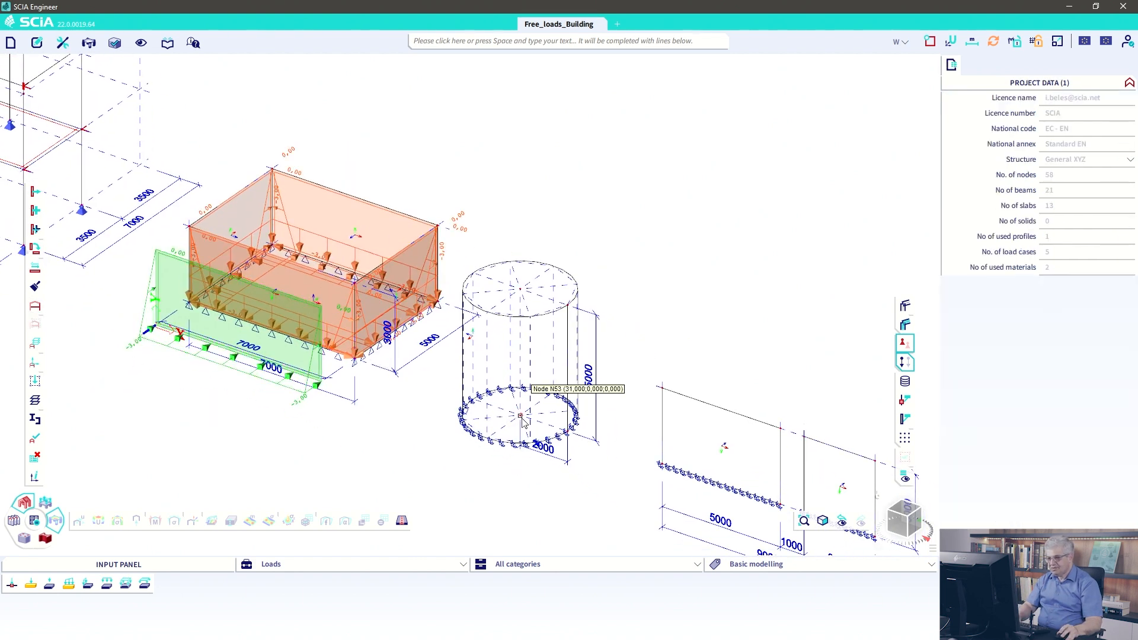
# - Move the UCS origin to the centre node of the cylindrical tank's base
pyautogui.moveTo(522, 420); pyautogui.dragTo(470, 395, button='middle')
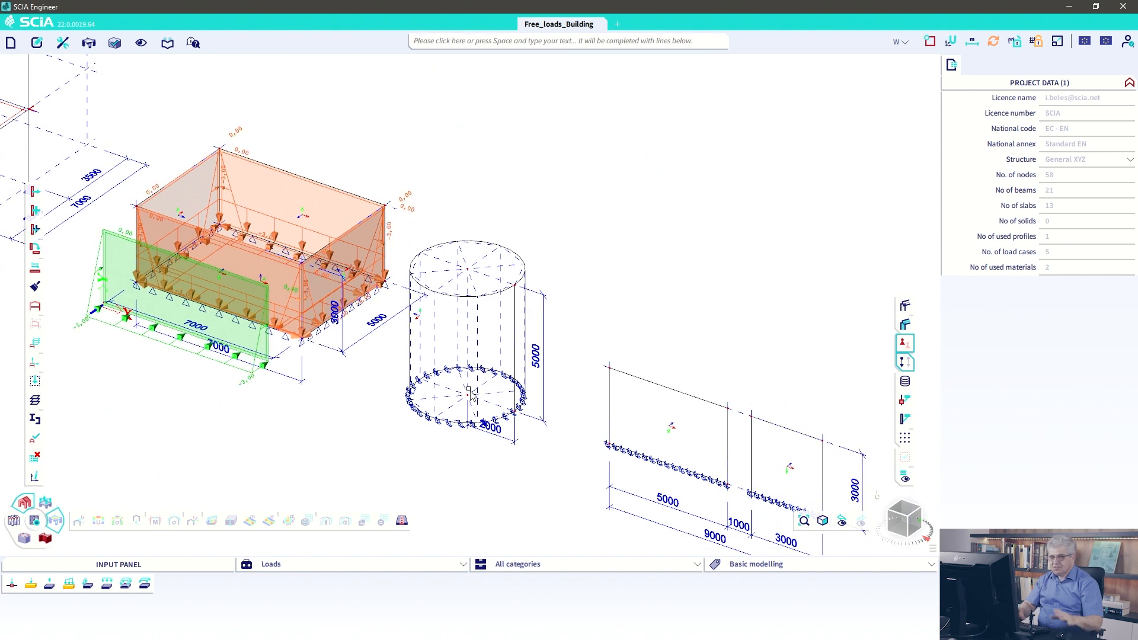
pyautogui.click(951, 42)
pyautogui.click(871, 105)
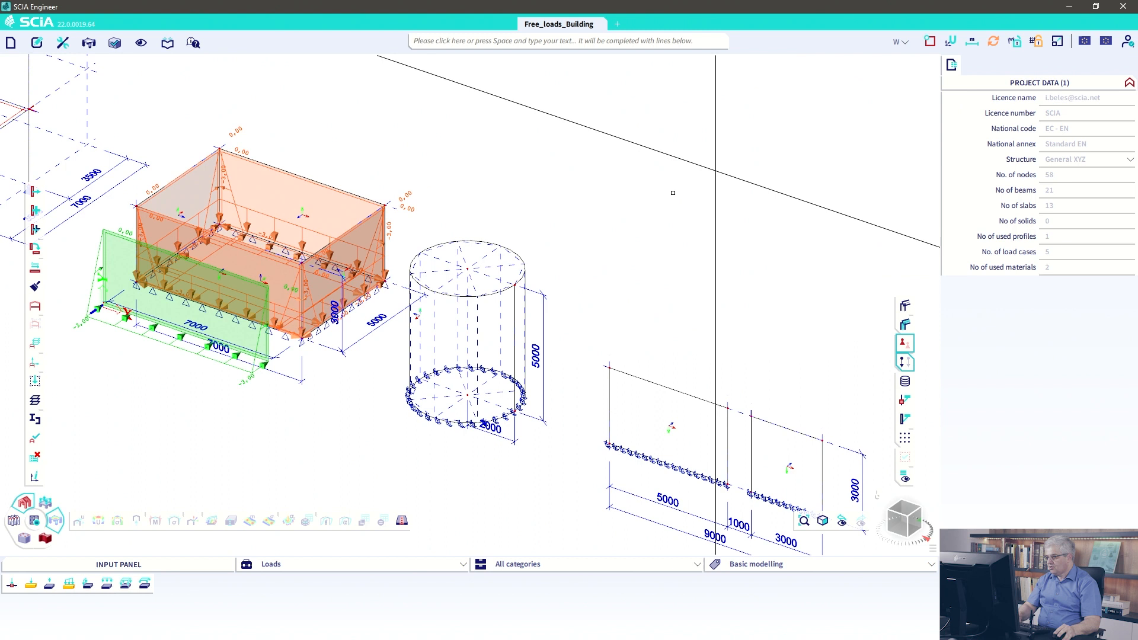
pyautogui.click(468, 393)
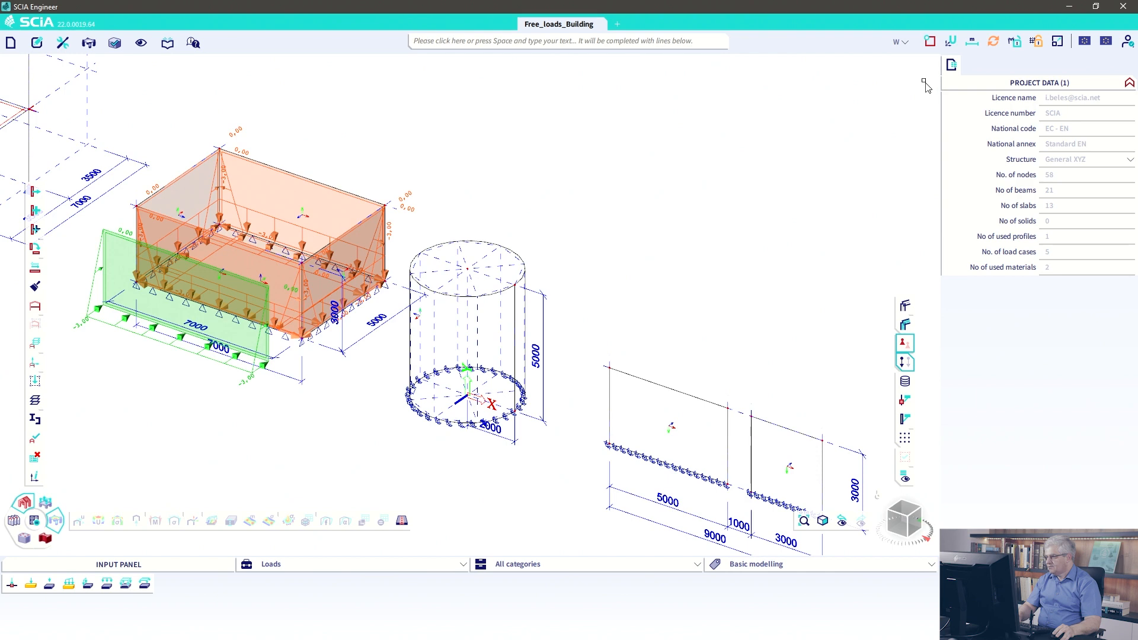
# - Draw a vertical free surface load across the cylindrical tank's diameter, from the base up to the wall's mid-height
pyautogui.click(125, 584)
pyautogui.click(725, 476)
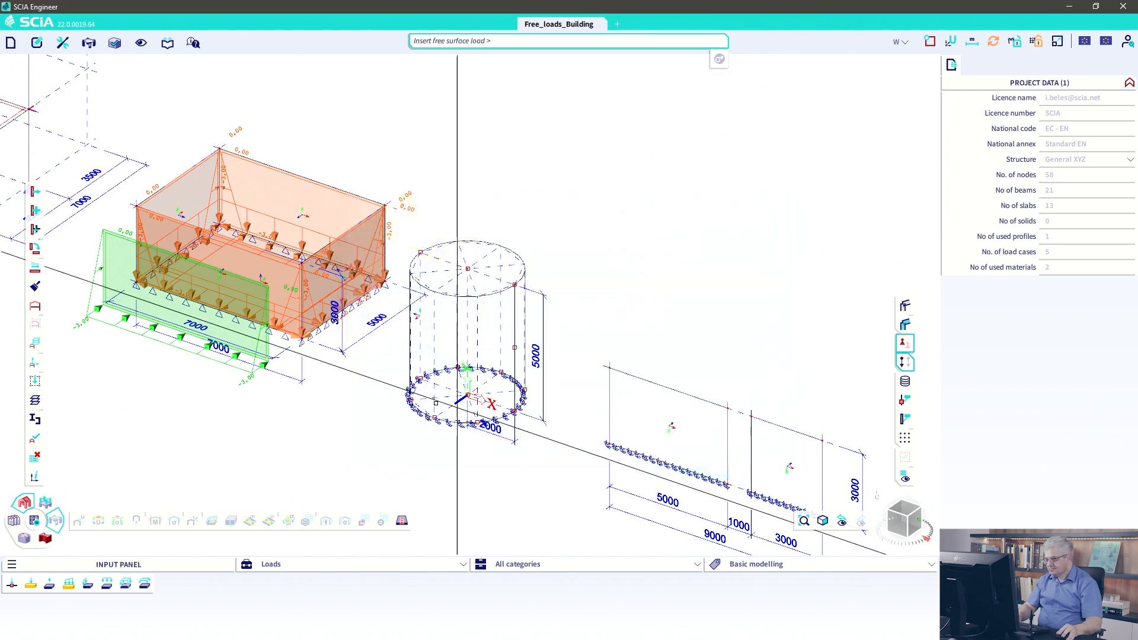
pyautogui.click(515, 410)
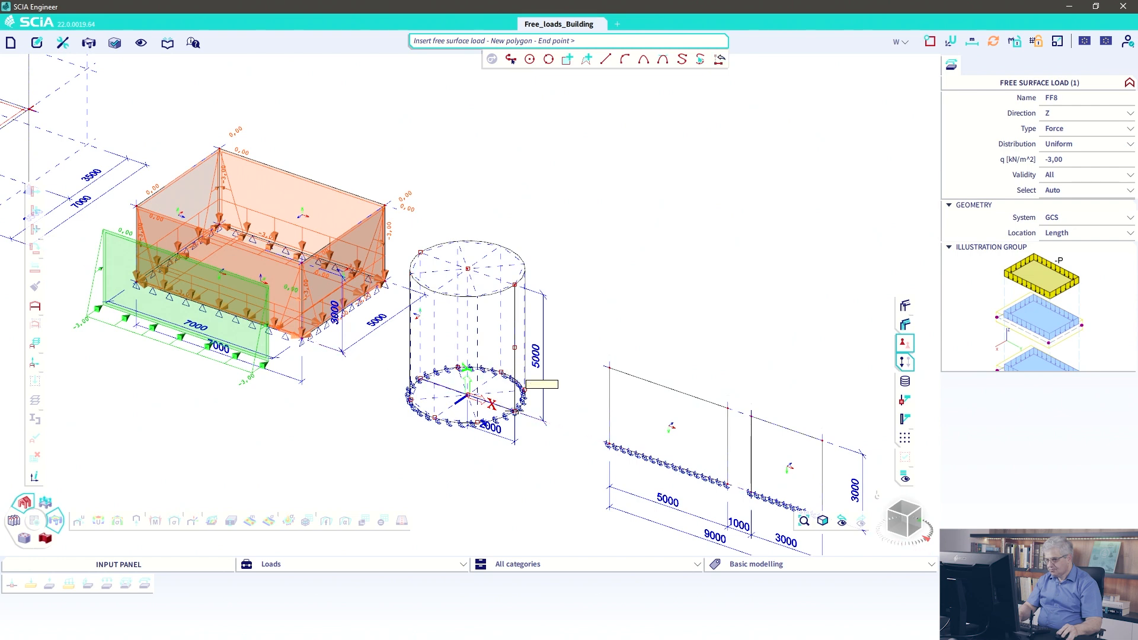
pyautogui.click(515, 348)
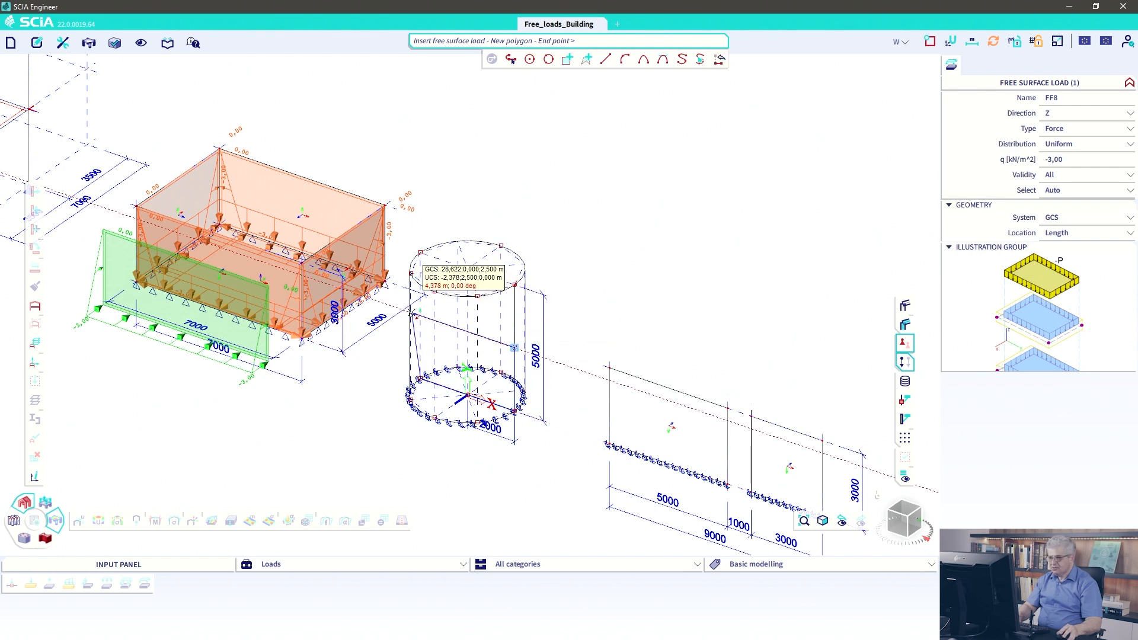
pyautogui.keyDown('ctrl'); pyautogui.moveTo(422, 318); pyautogui.dragTo(457, 312, button='right'); pyautogui.keyUp('ctrl')
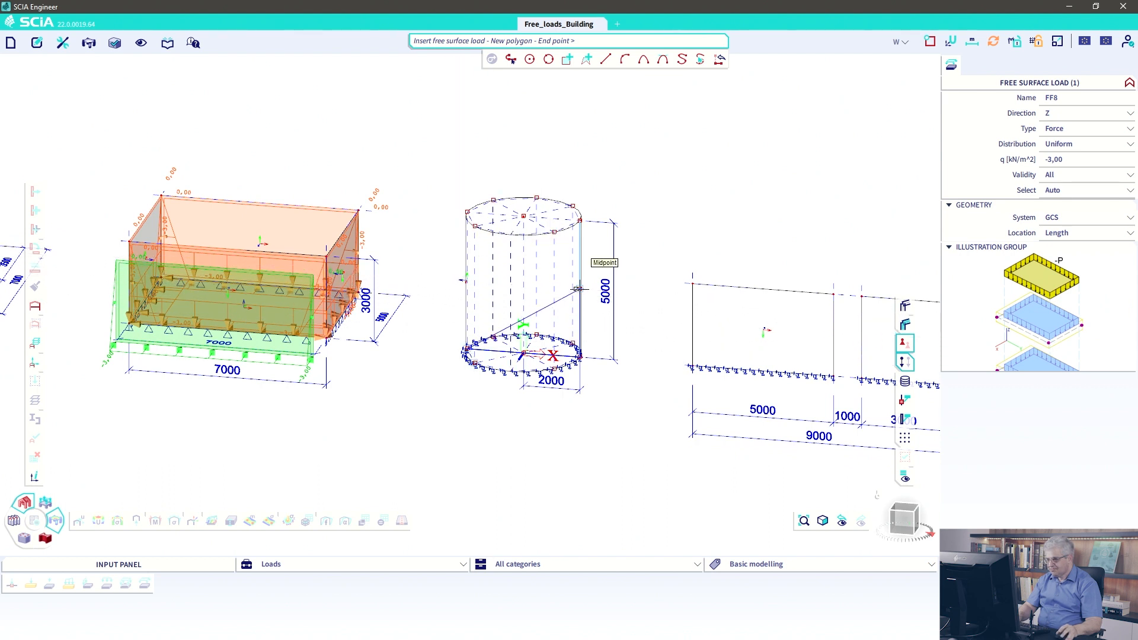
pyautogui.click(468, 281)
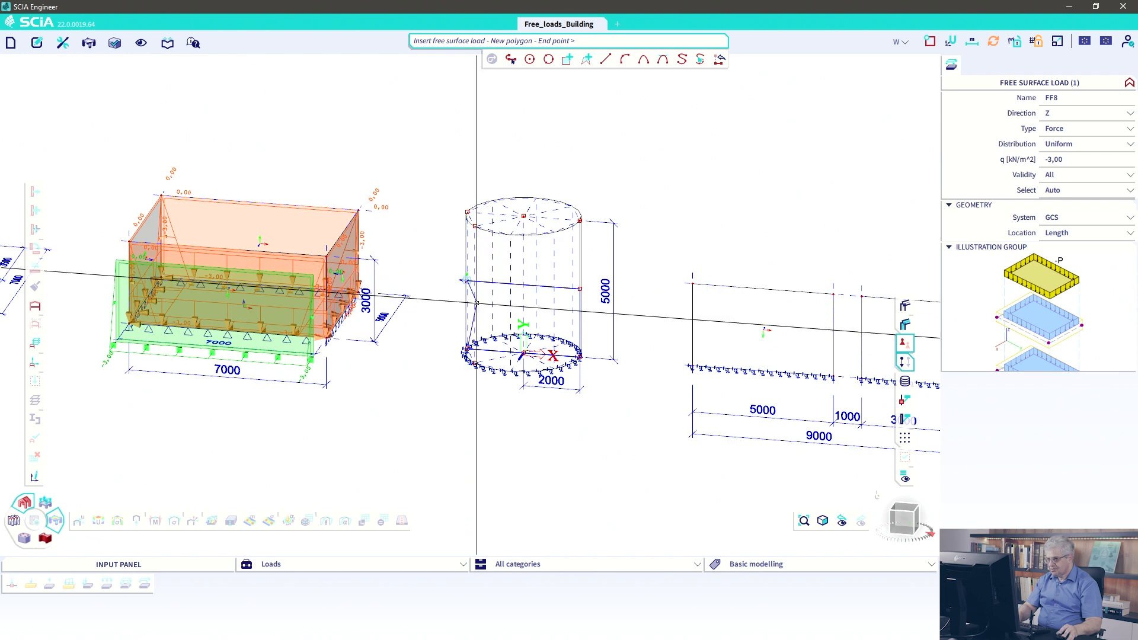
pyautogui.press('Escape')
pyautogui.moveTo(530, 256); pyautogui.dragTo(509, 311, button='right')
pyautogui.moveTo(565, 318); pyautogui.dragTo(499, 313, button='middle')
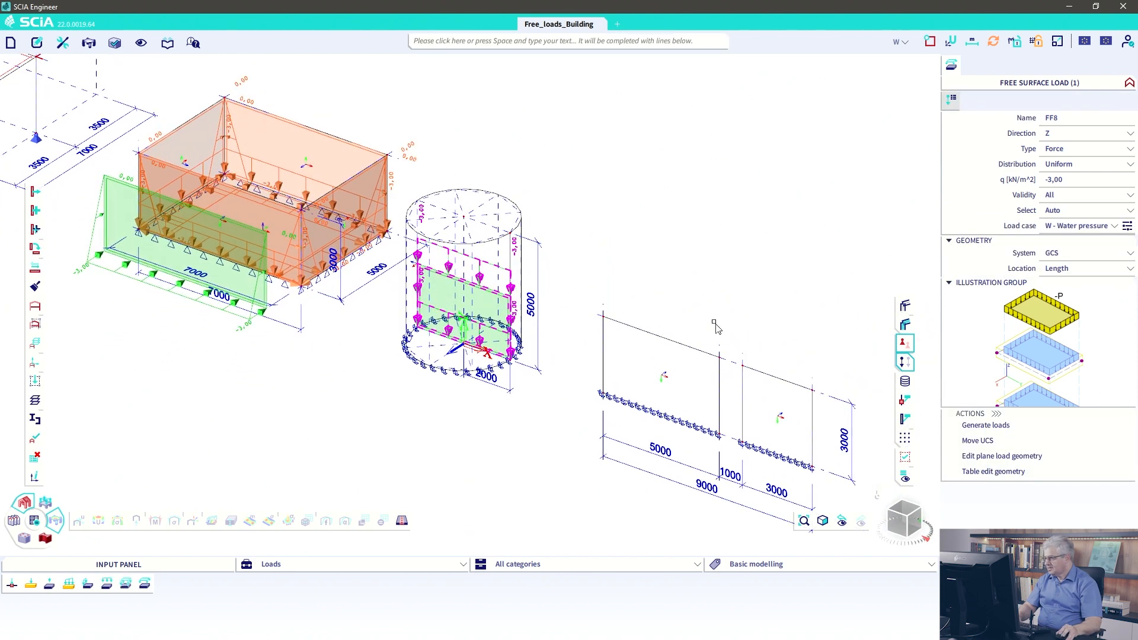
# - Set the new free surface load's coordinate system to Member LCS and clear the selection
pyautogui.click(1068, 255)
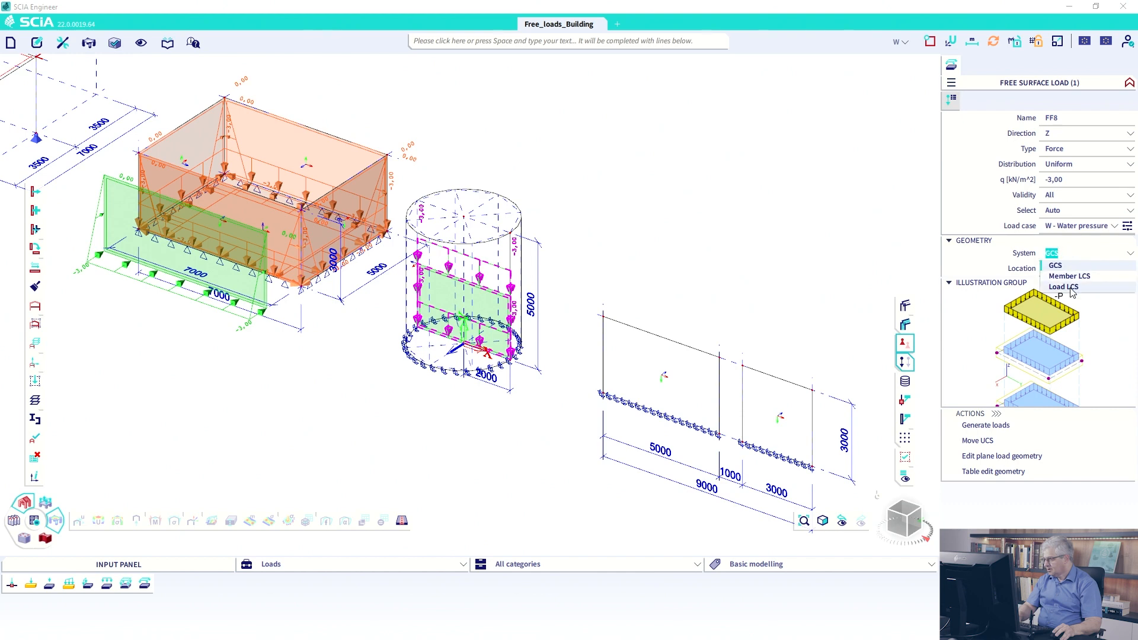
pyautogui.click(1068, 276)
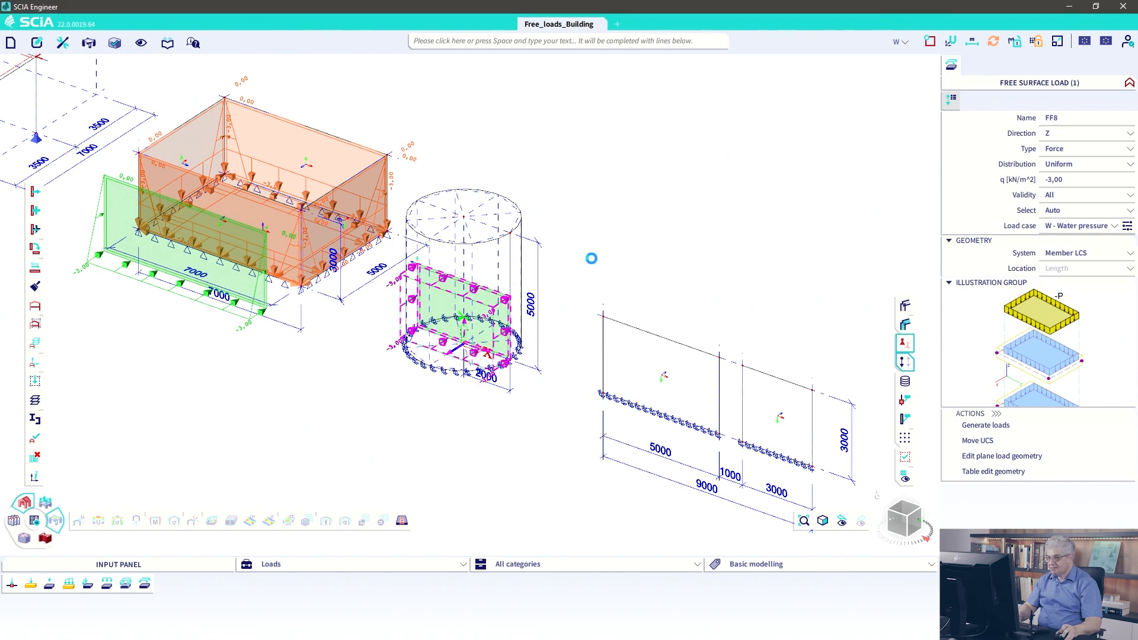
pyautogui.press('Escape')
pyautogui.scroll(-3, 465, 271)
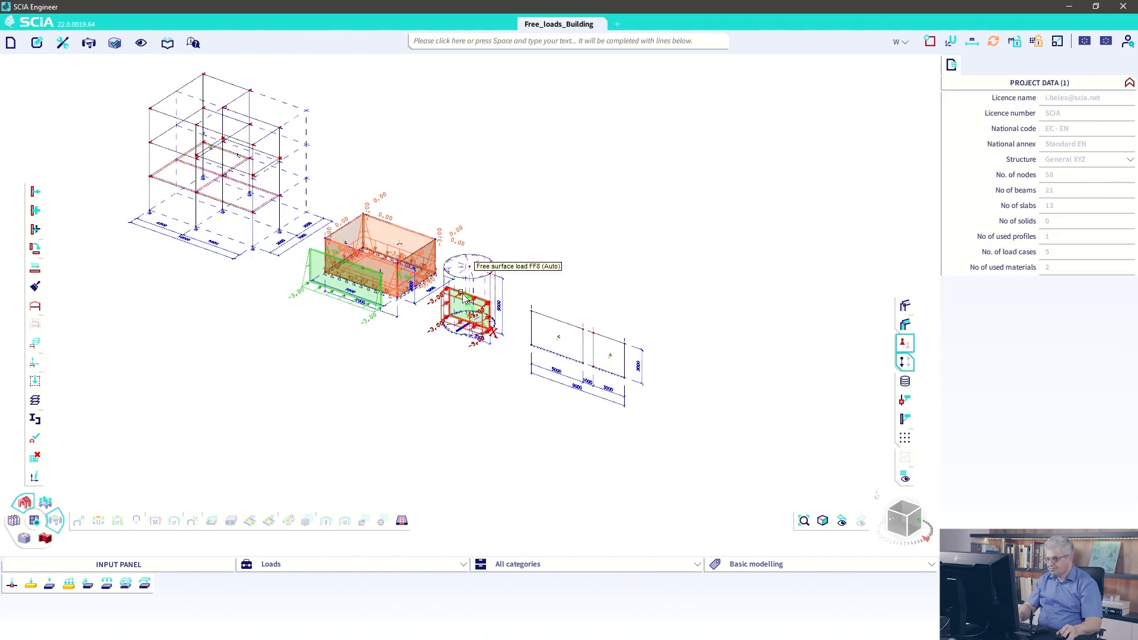
# - Enable swapped orientation for the cylindrical tank's curved wall and clear the selection
pyautogui.scroll(6, 463, 267)
pyautogui.click(399, 281)
pyautogui.keyDown('ctrl'); pyautogui.moveTo(416, 285); pyautogui.dragTo(459, 289, button='right'); pyautogui.keyUp('ctrl')
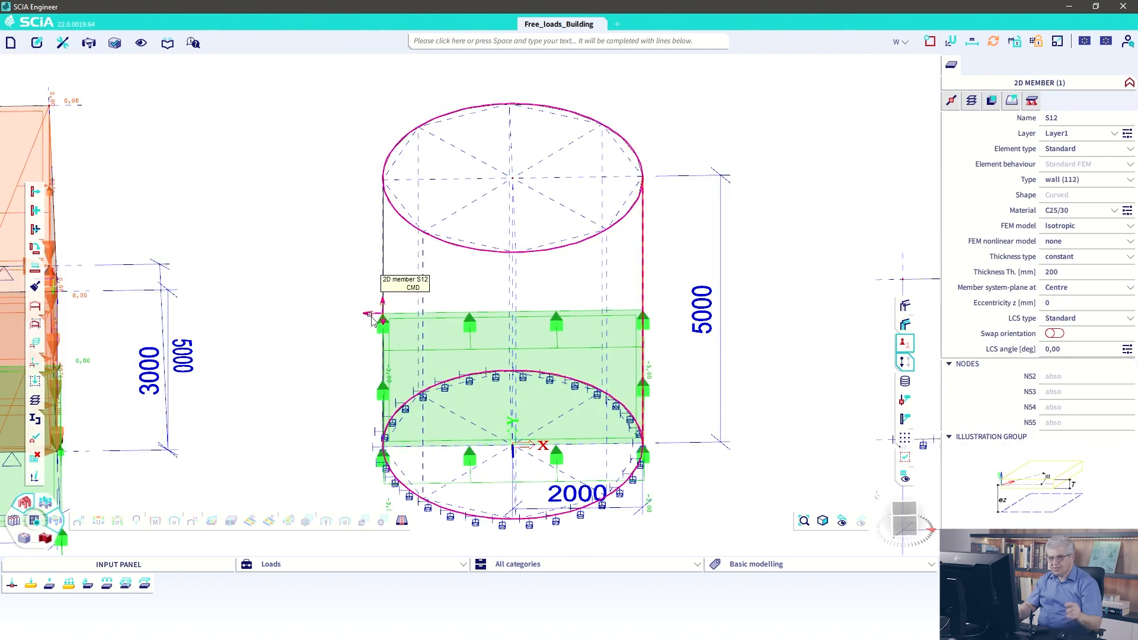
pyautogui.click(1055, 334)
pyautogui.keyDown('ctrl'); pyautogui.moveTo(543, 315); pyautogui.dragTo(515, 326, button='right'); pyautogui.keyUp('ctrl')
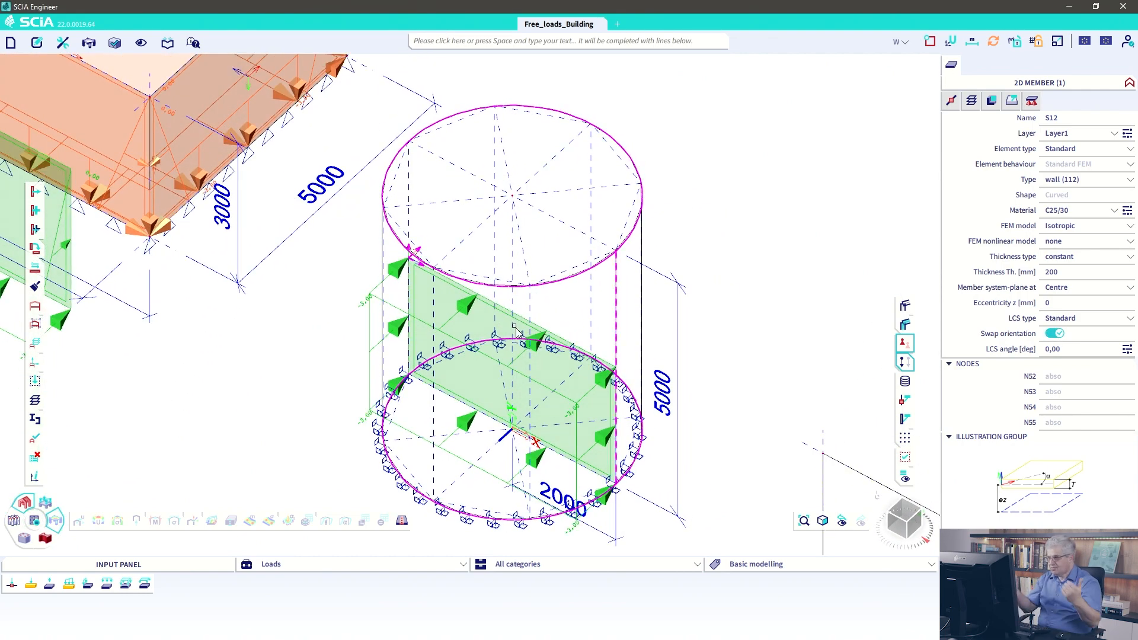
pyautogui.press('Escape')
# - Change the cylindrical tank's free surface load distribution to Dir Y with q2 set to 0 kN/m²
pyautogui.click(518, 317)
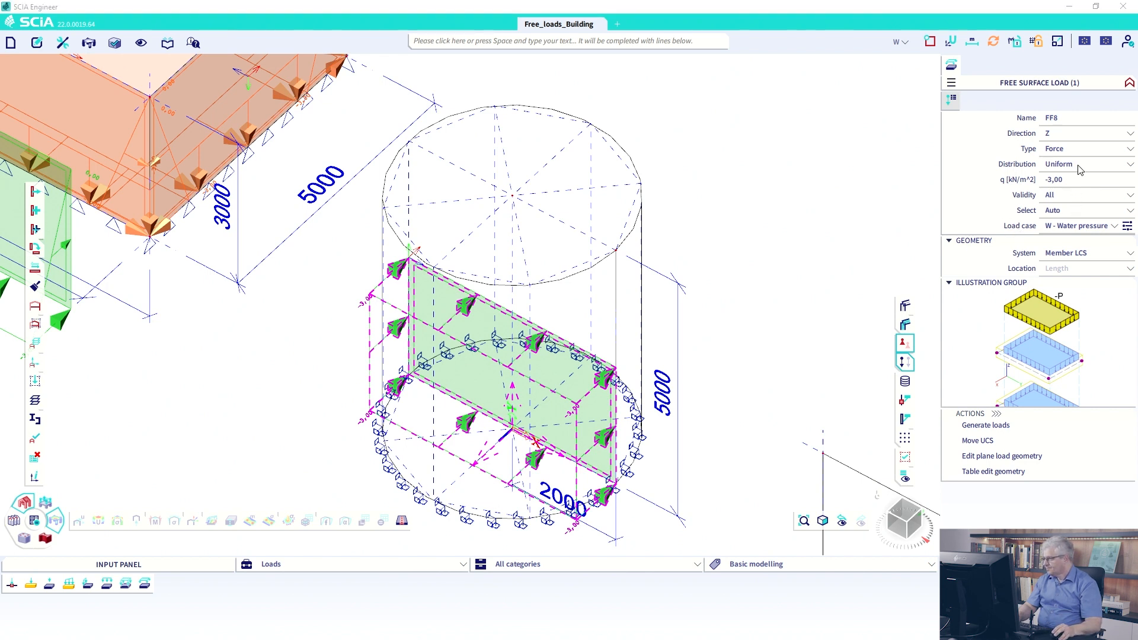
pyautogui.click(1072, 166)
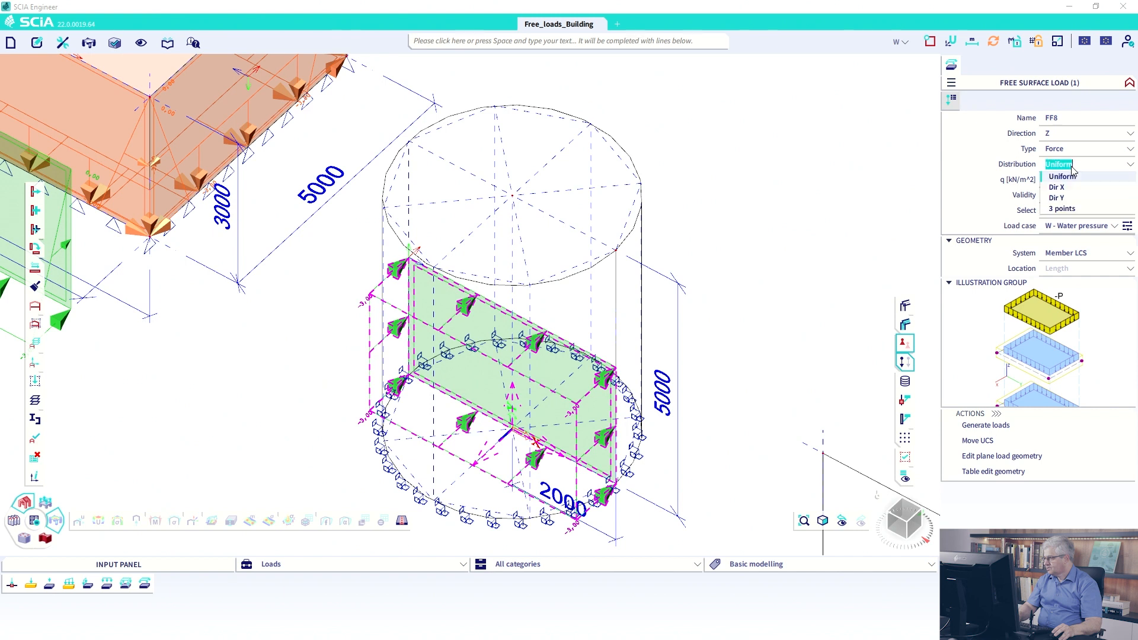
pyautogui.click(1067, 198)
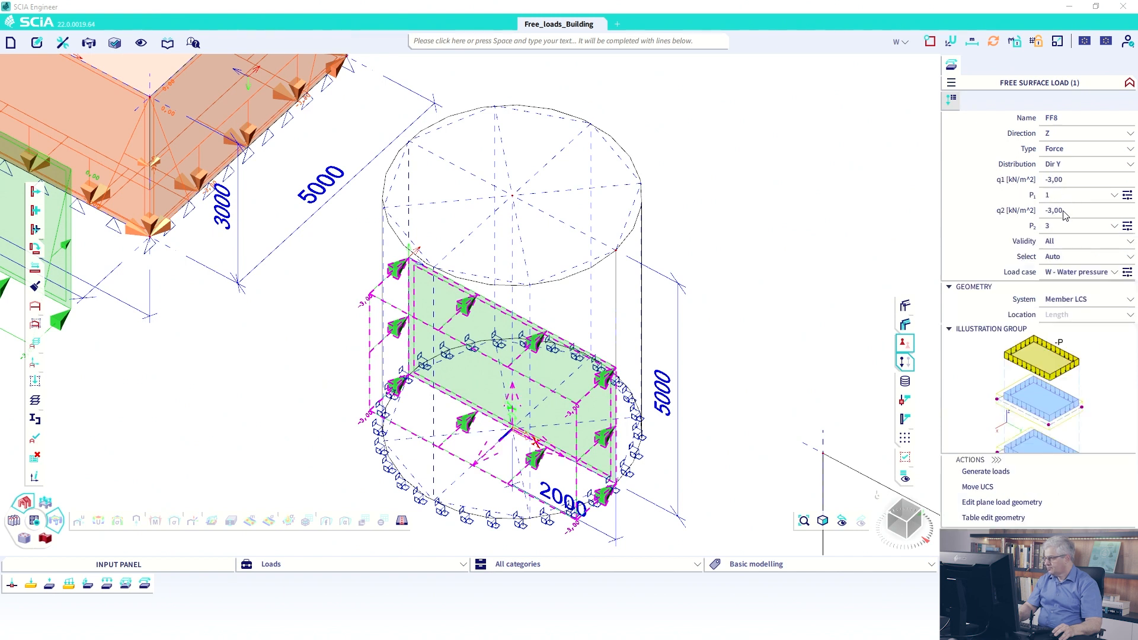
pyautogui.write('0')
pyautogui.press('Return')
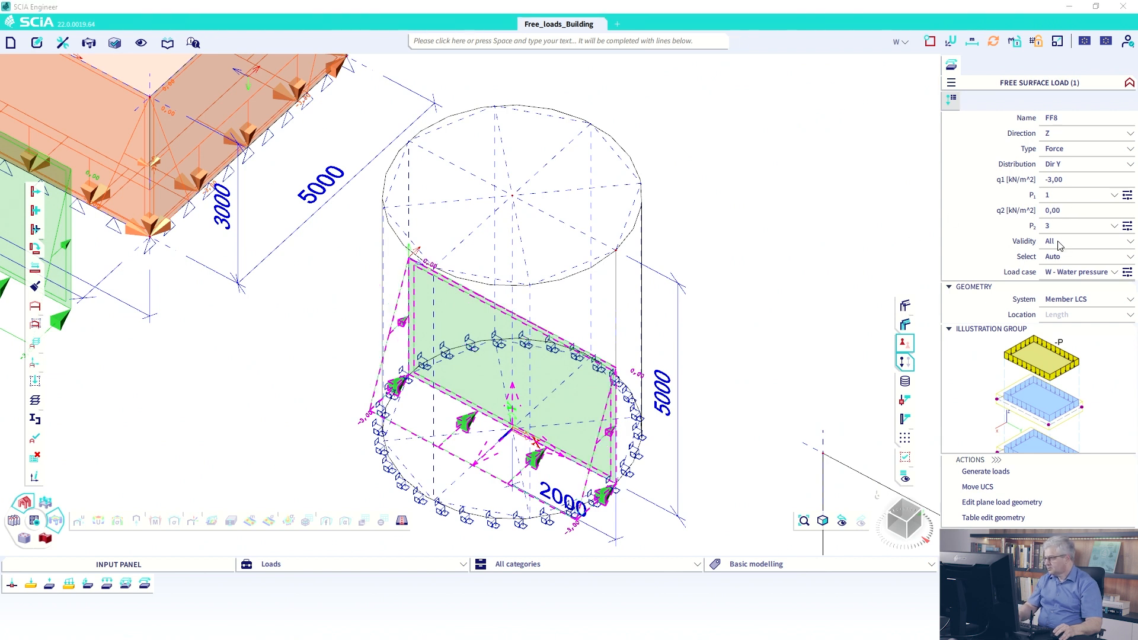
# - Generate the loads from the cylindrical tank's free surface load and inspect them on the wall
pyautogui.moveTo(830, 276); pyautogui.dragTo(719, 213, button='middle')
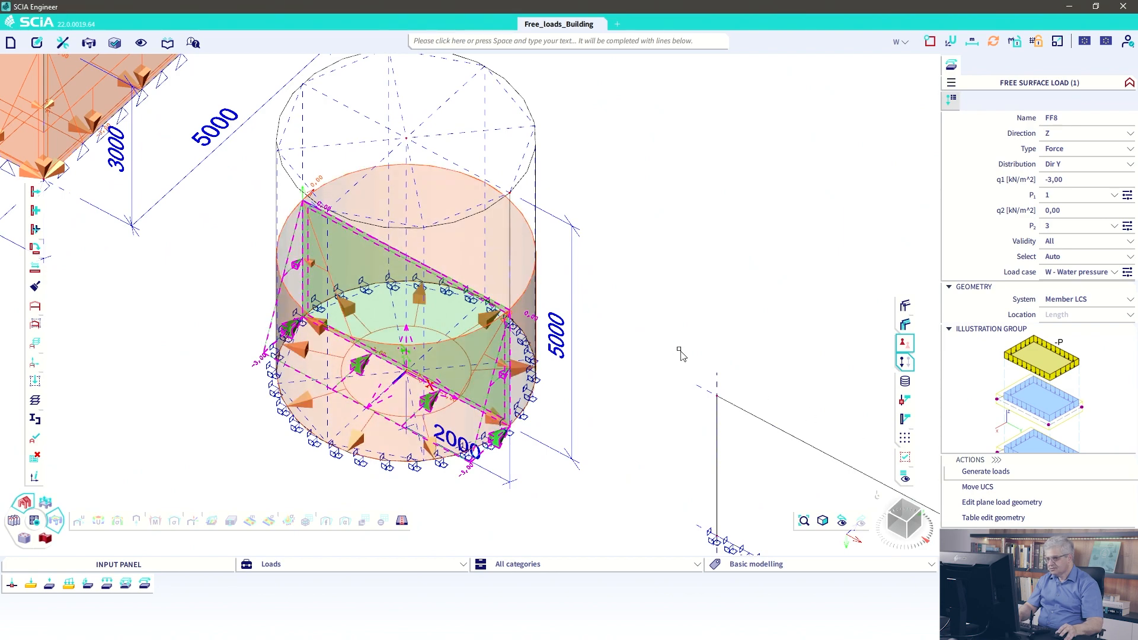
pyautogui.keyDown('ctrl'); pyautogui.moveTo(658, 333); pyautogui.dragTo(664, 325, button='right'); pyautogui.keyUp('ctrl')
pyautogui.scroll(-2, 663, 325)
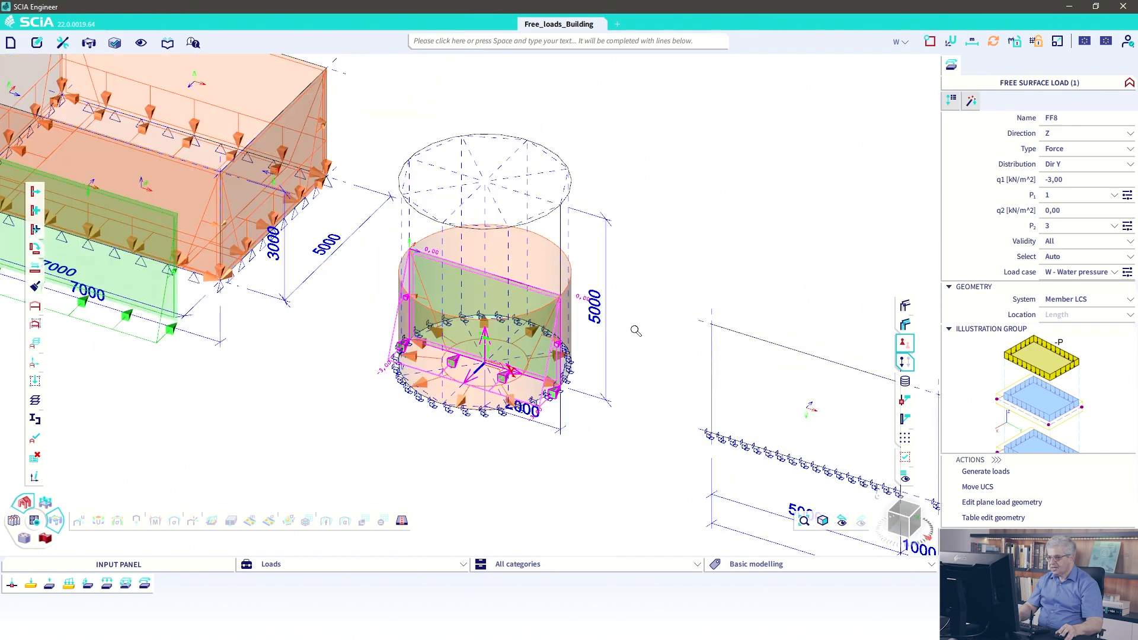
# - Run the linear finite element analysis for the project and close the calculation
pyautogui.click(33, 522)
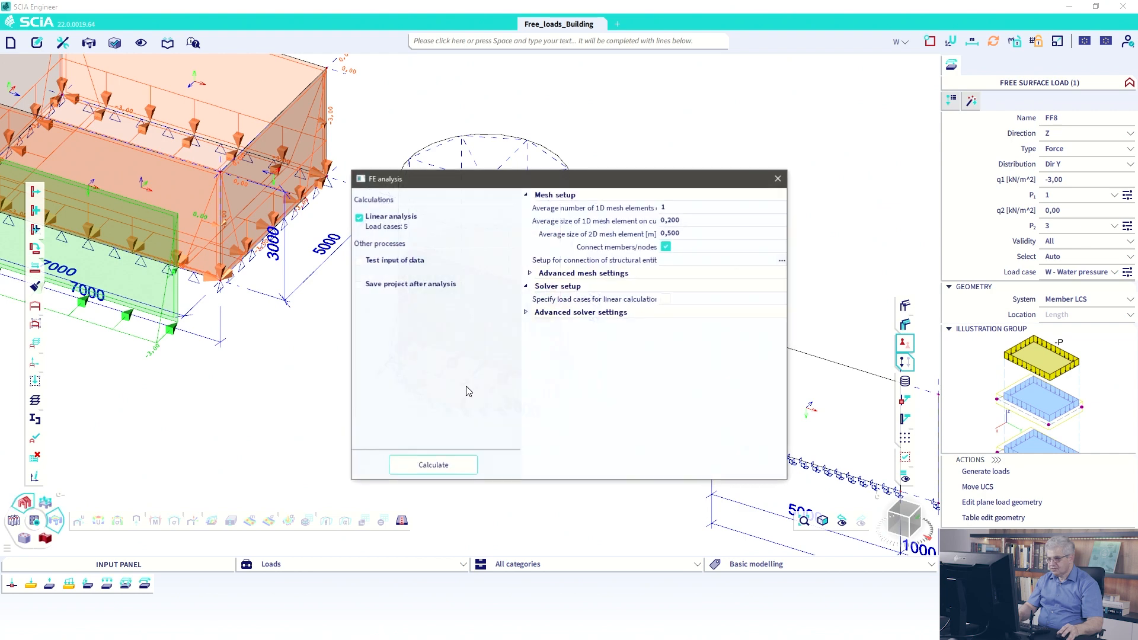
pyautogui.click(444, 465)
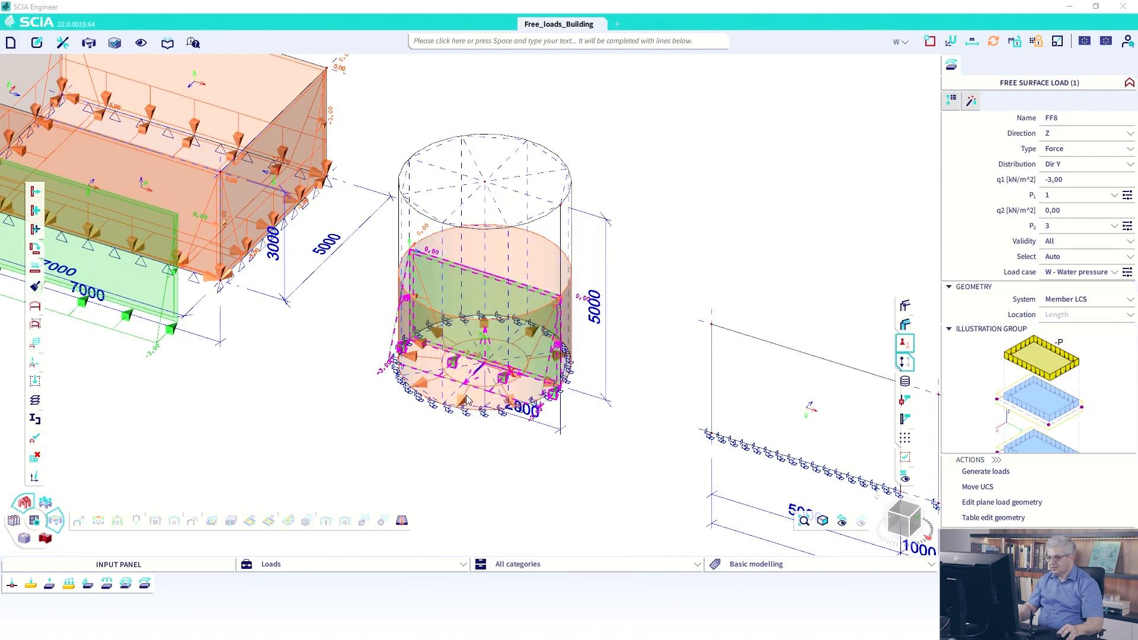
pyautogui.click(632, 388)
# - Display the q_z surface load results for the W - Water pressure load case on all members
pyautogui.scroll(-2, 419, 376)
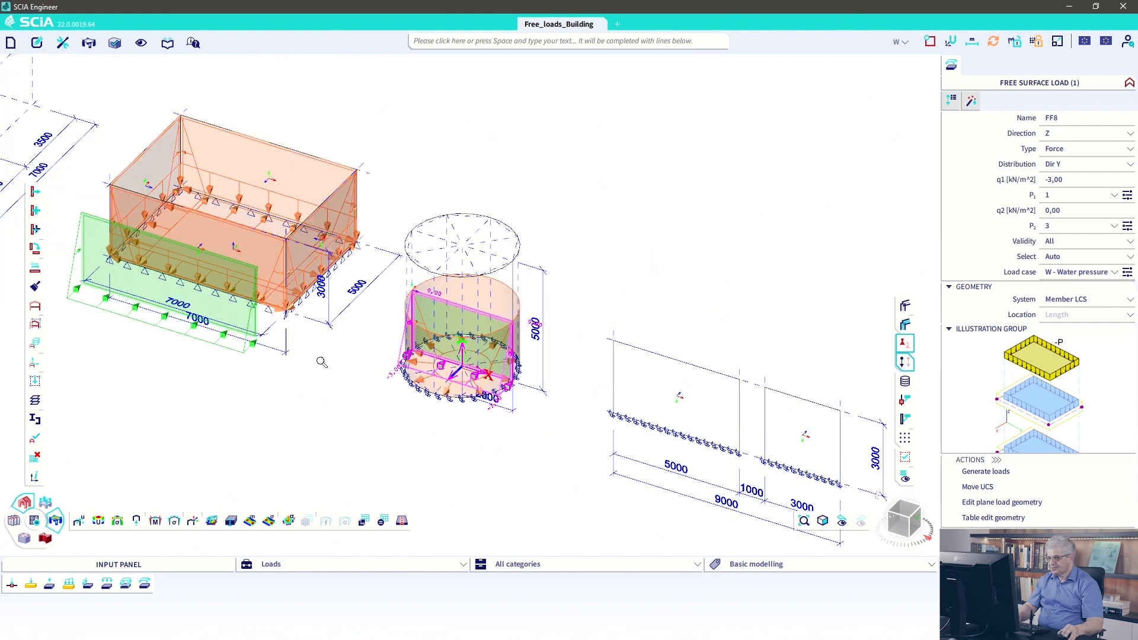
pyautogui.moveTo(323, 361); pyautogui.dragTo(461, 348, button='middle')
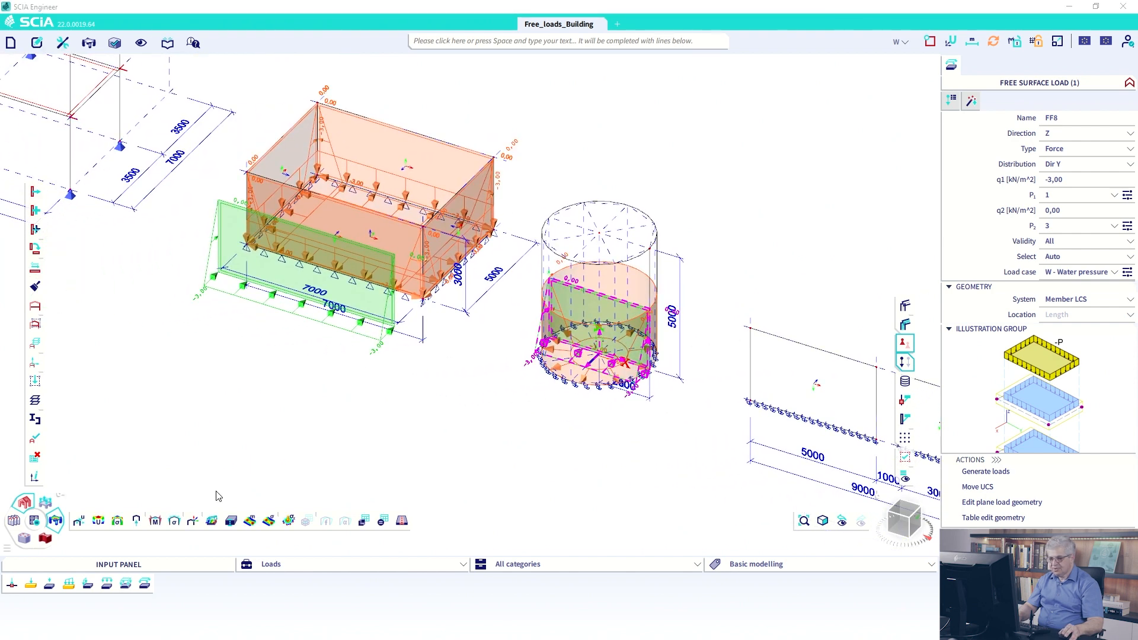
pyautogui.click(212, 521)
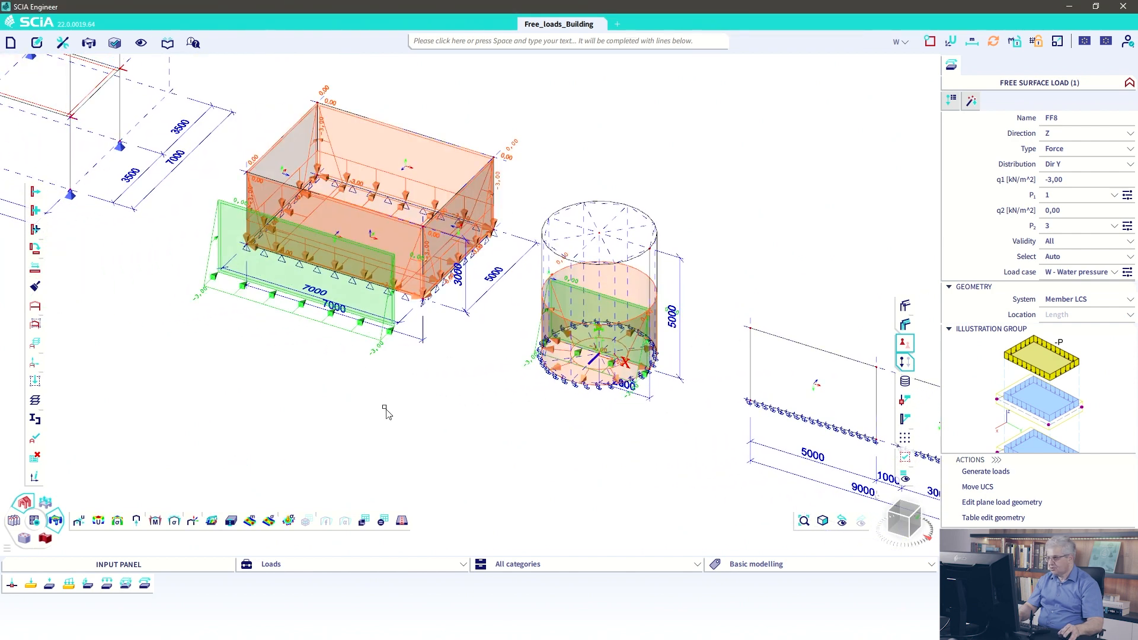
pyautogui.click(1068, 185)
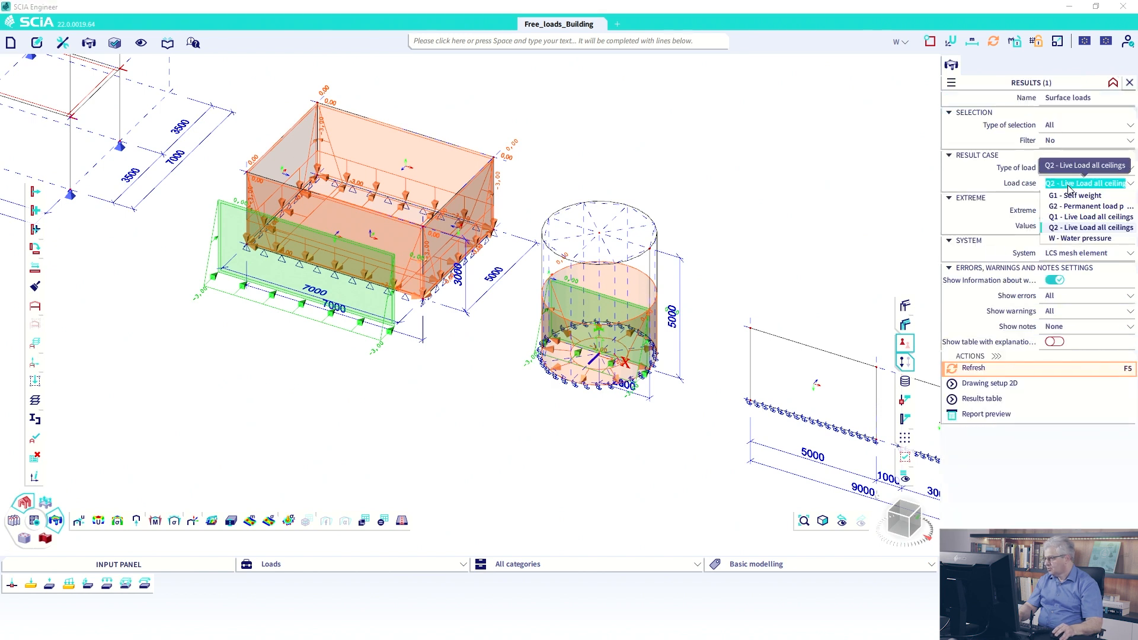
pyautogui.click(1071, 238)
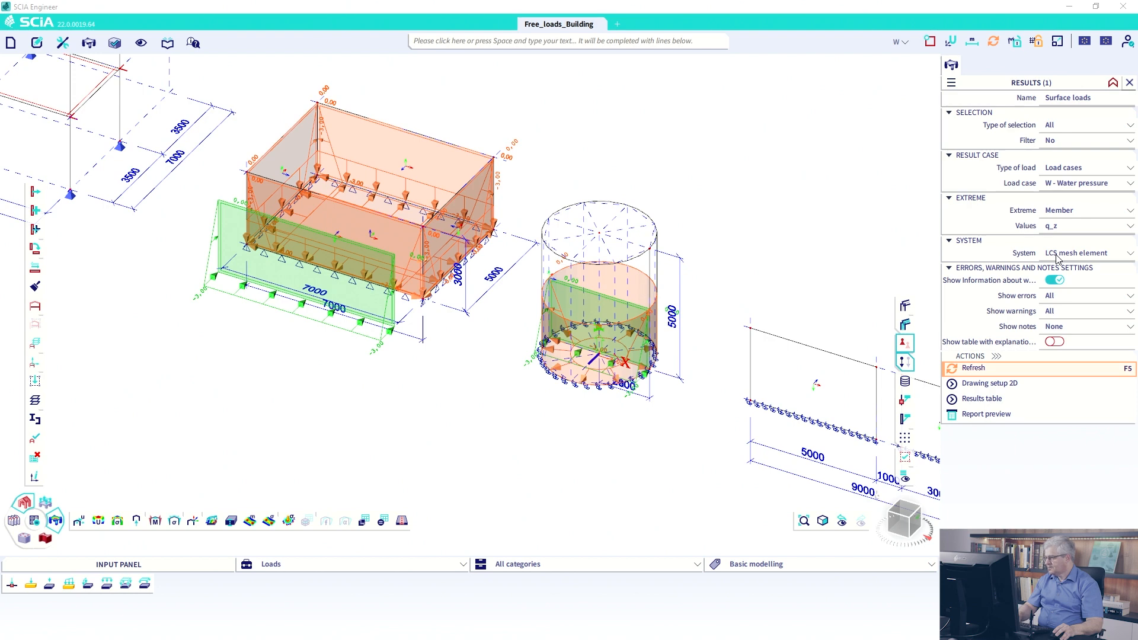
pyautogui.click(979, 368)
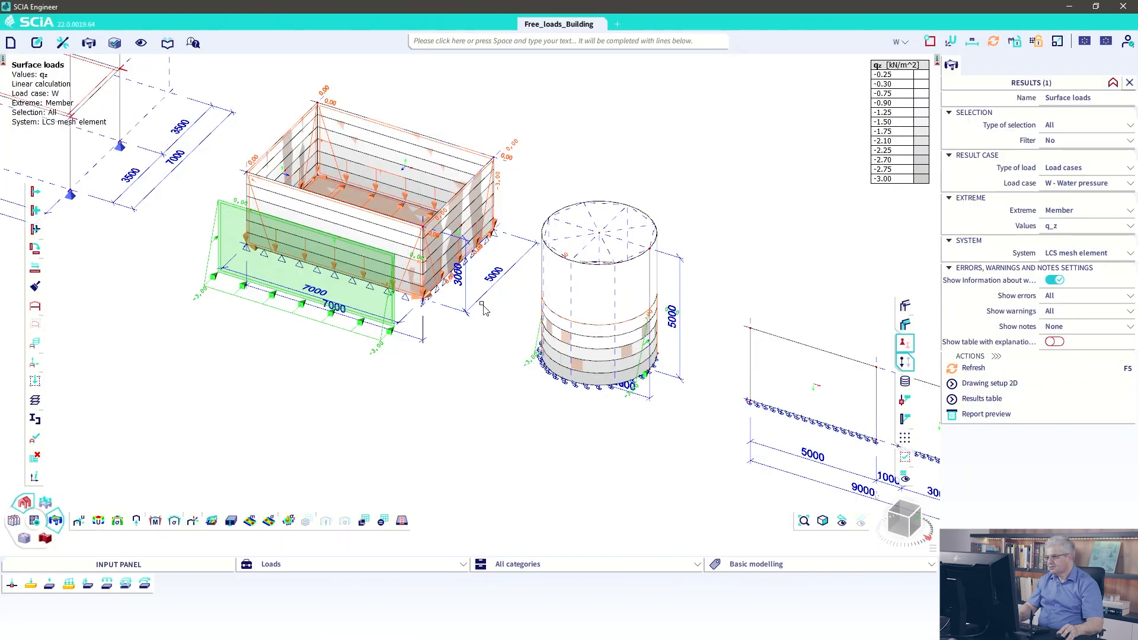
# - Change the 2D results display style to Smooth and refresh the surface load results
pyautogui.click(989, 384)
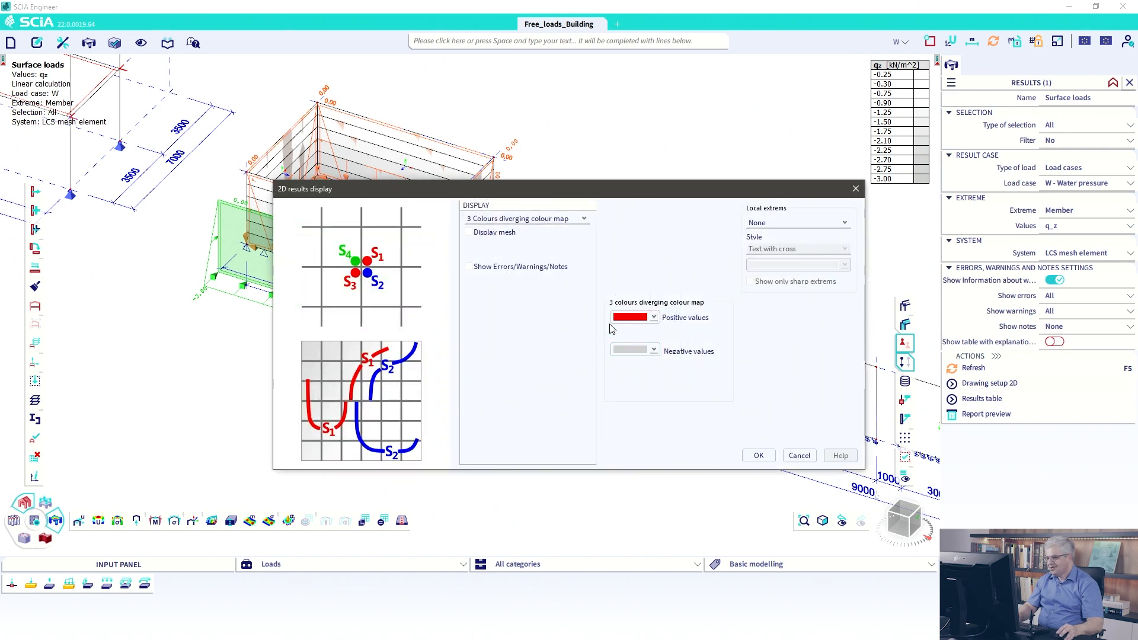
pyautogui.click(519, 219)
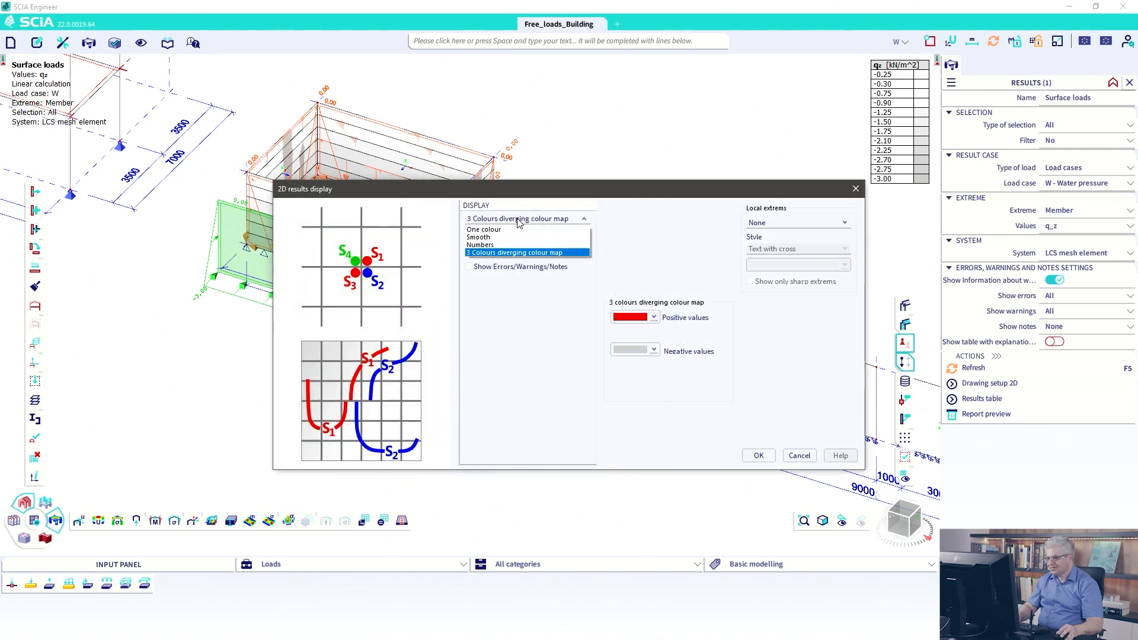
pyautogui.click(481, 237)
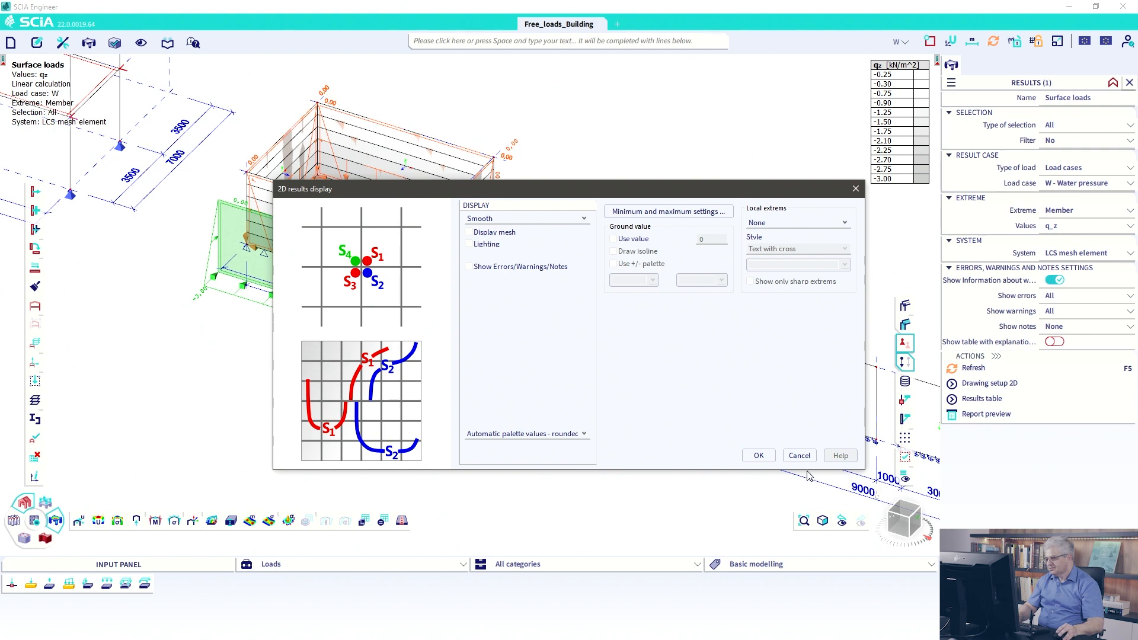
pyautogui.click(764, 456)
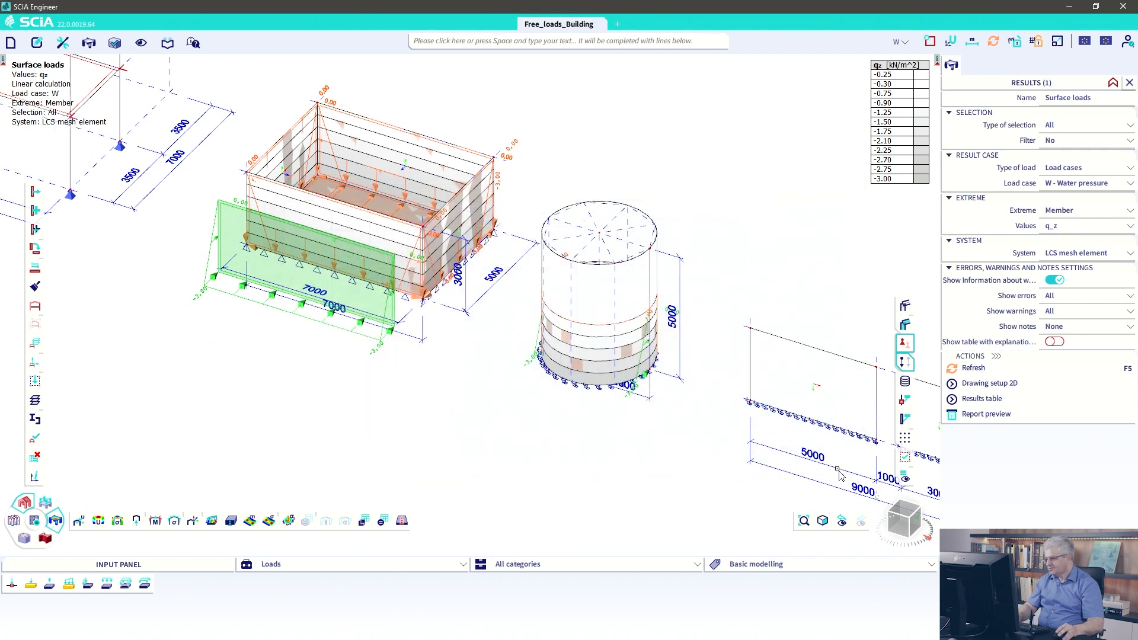
pyautogui.click(974, 369)
pyautogui.moveTo(766, 329)
pyautogui.keyDown('ctrl'); pyautogui.mouseDown(button='right')
pyautogui.moveTo(767, 319)
pyautogui.moveTo(767, 333)
pyautogui.mouseUp(button='right'); pyautogui.keyUp('ctrl')
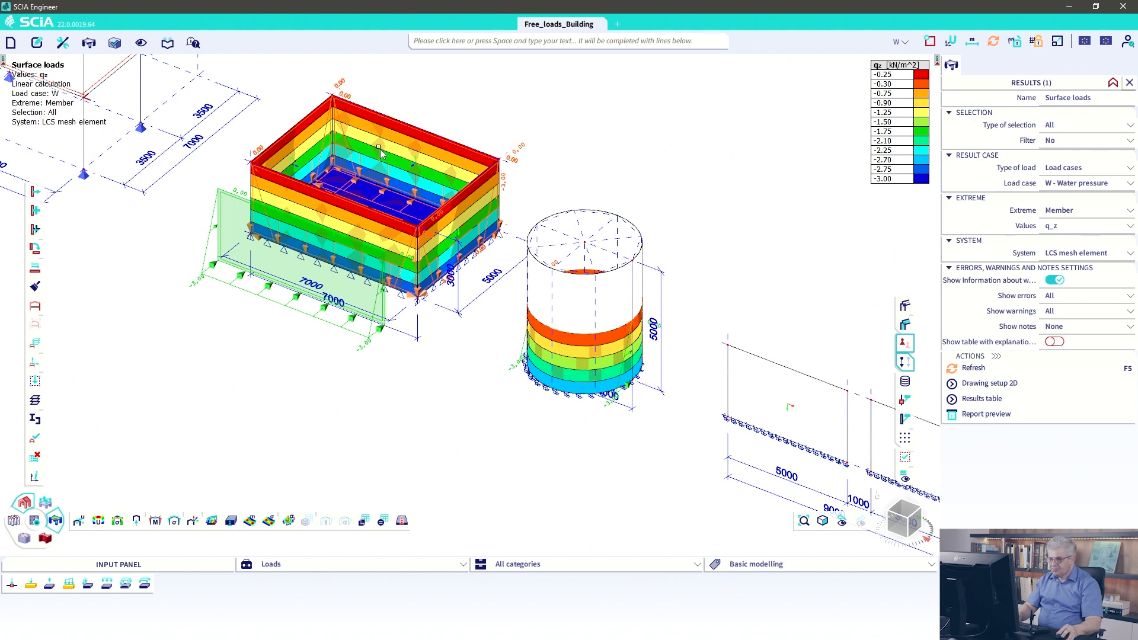
# - Set the Style / Rendering for model and loads to simple in the view settings and inspect both tanks
pyautogui.rightClick(546, 122)
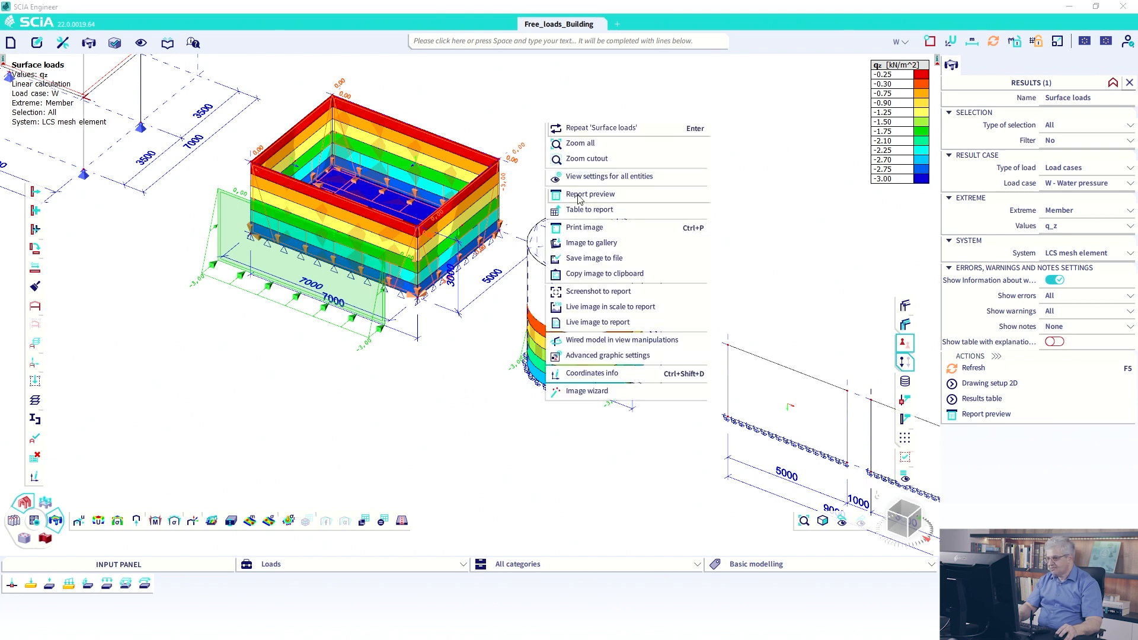
pyautogui.click(581, 176)
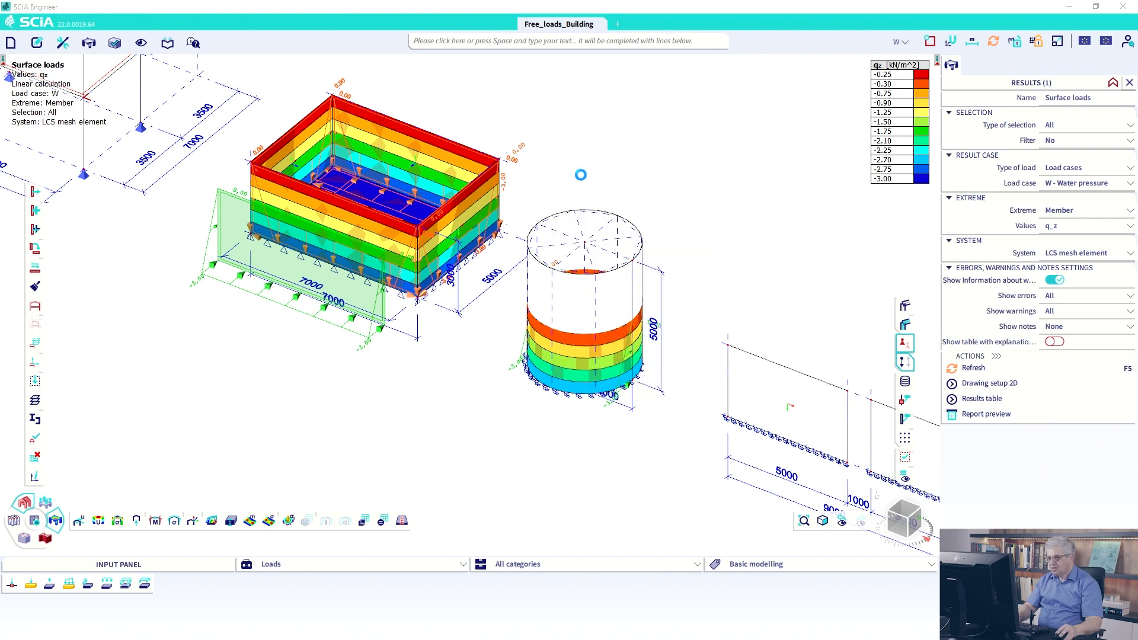
pyautogui.click(655, 83)
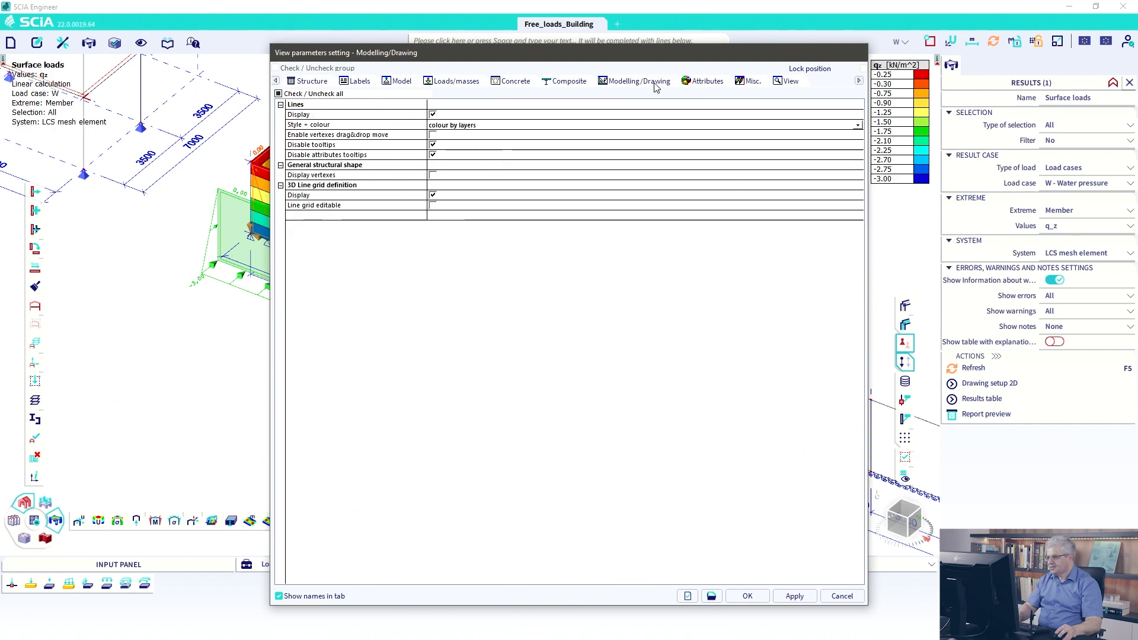
pyautogui.click(751, 87)
pyautogui.click(468, 135)
pyautogui.click(469, 135)
pyautogui.click(465, 145)
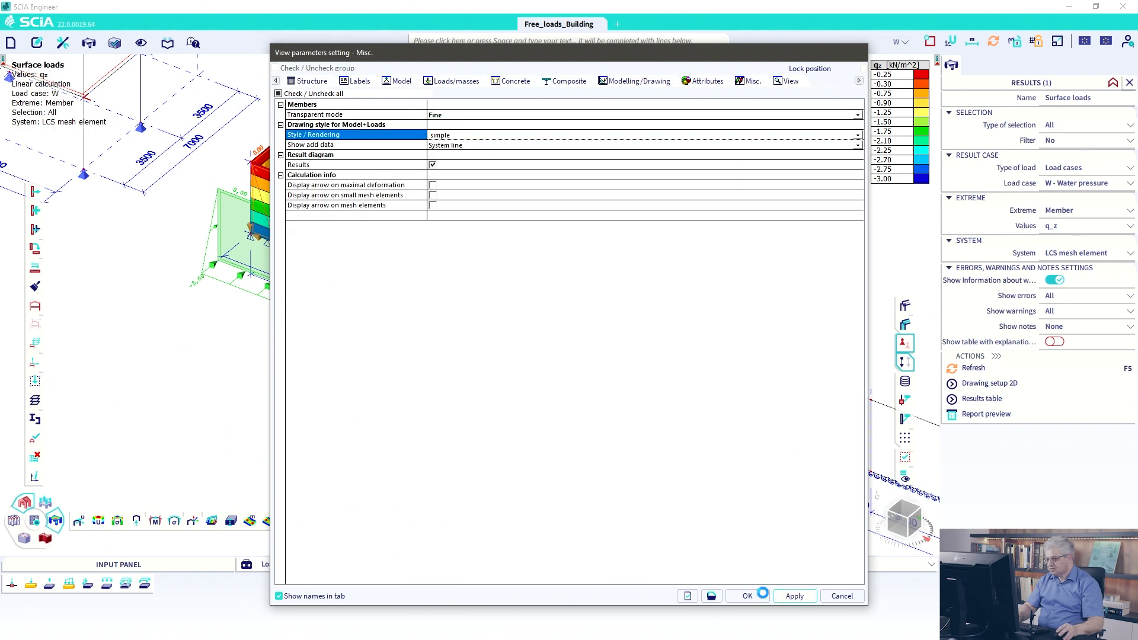
pyautogui.click(763, 593)
pyautogui.moveTo(517, 360)
pyautogui.keyDown('ctrl'); pyautogui.mouseDown(button='right')
pyautogui.moveTo(516, 339)
pyautogui.moveTo(518, 354)
pyautogui.mouseUp(button='right'); pyautogui.keyUp('ctrl')
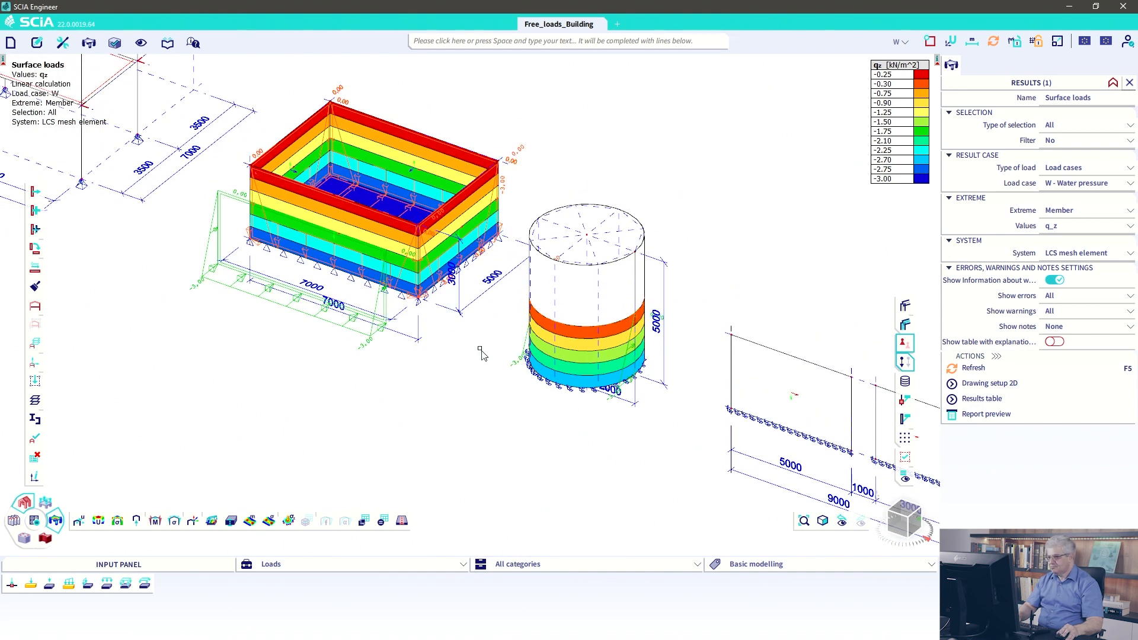
# - Define a UCS by 3 points in the plane of the 5000 mm wide wall, originating at its lower outer corner, and close the surface load results
pyautogui.scroll(-2, 468, 353)
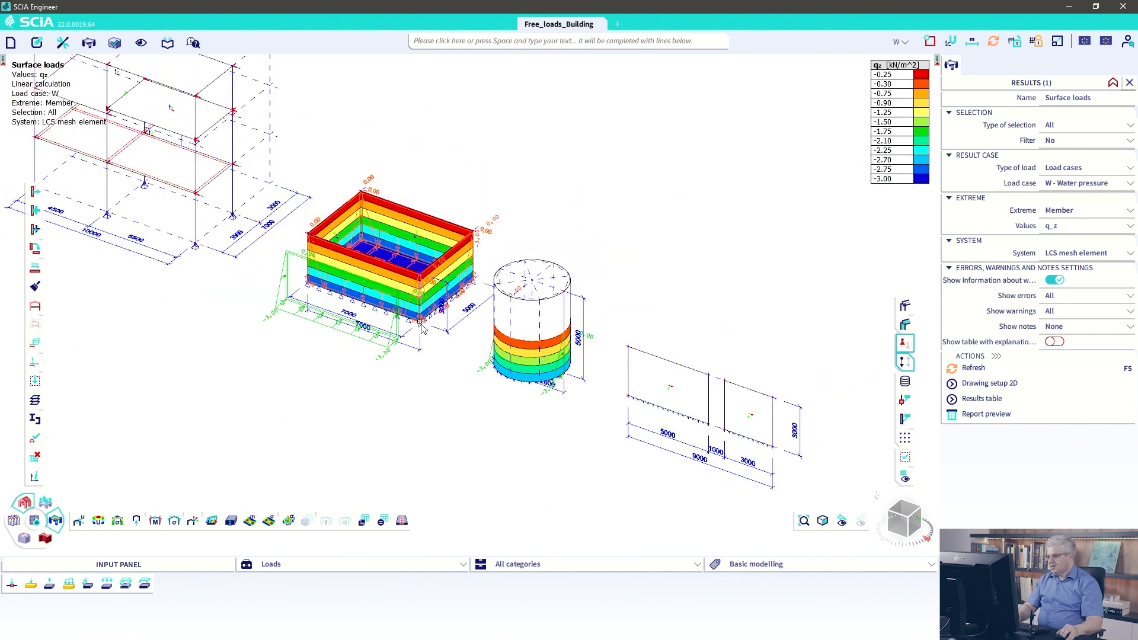
pyautogui.keyDown('shift'); pyautogui.moveTo(468, 353); pyautogui.dragTo(375, 305, button='right'); pyautogui.keyUp('shift')
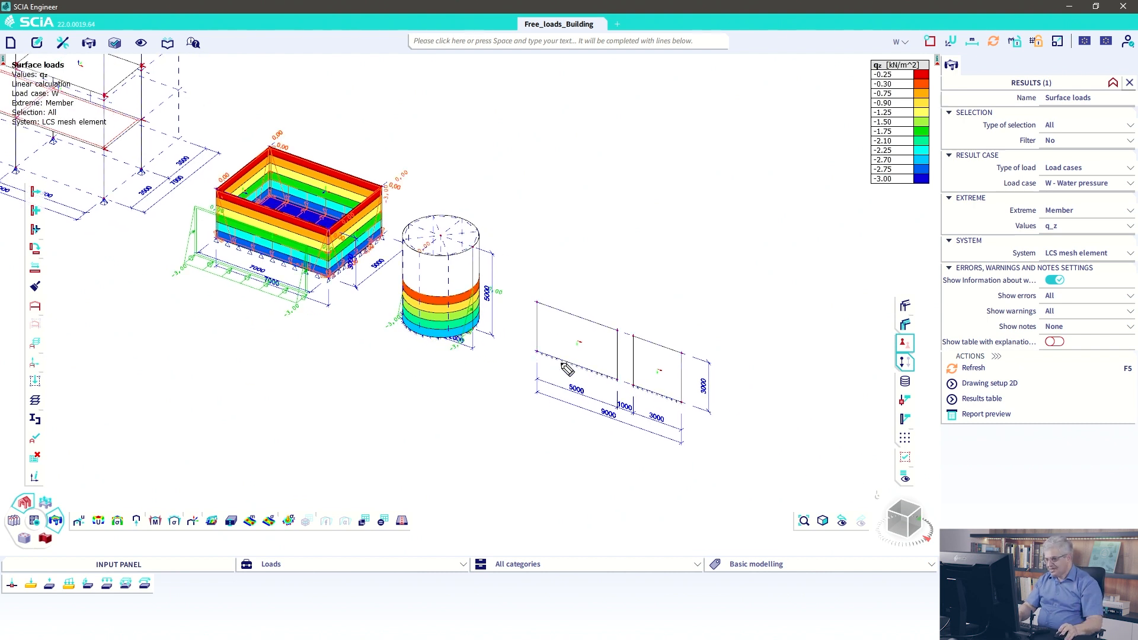
pyautogui.moveTo(585, 296); pyautogui.dragTo(589, 328)
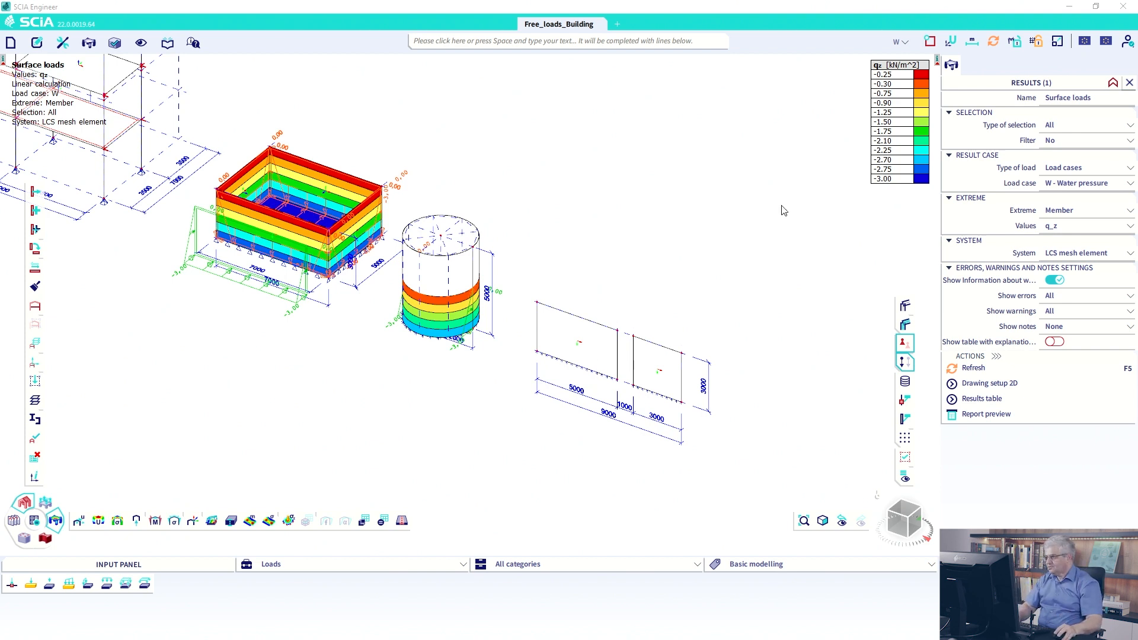
pyautogui.click(951, 43)
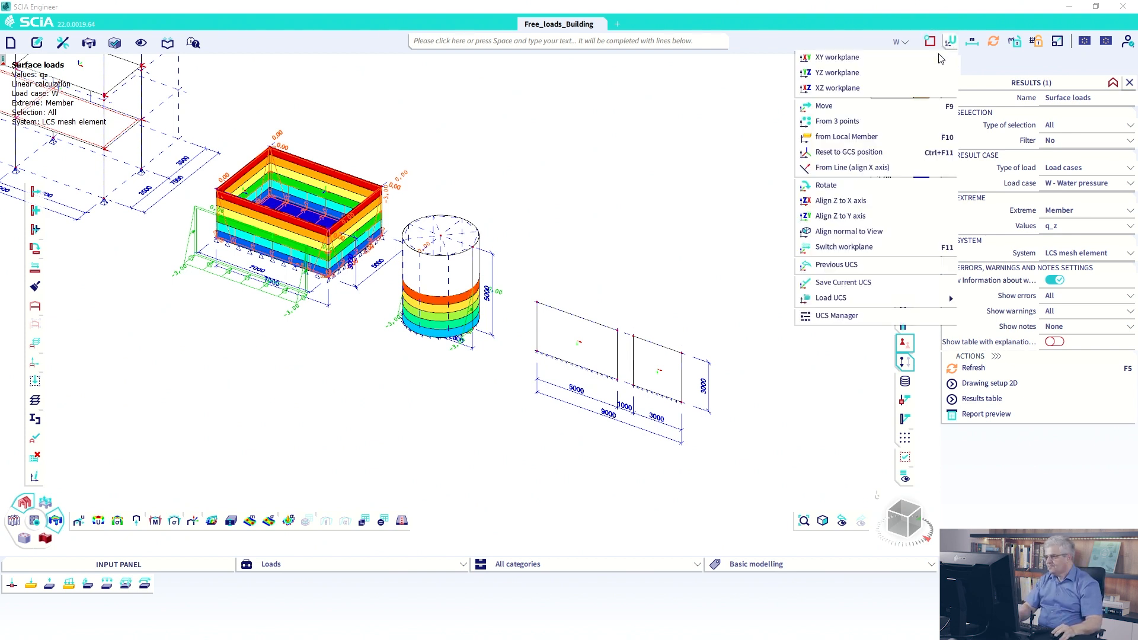
pyautogui.click(858, 122)
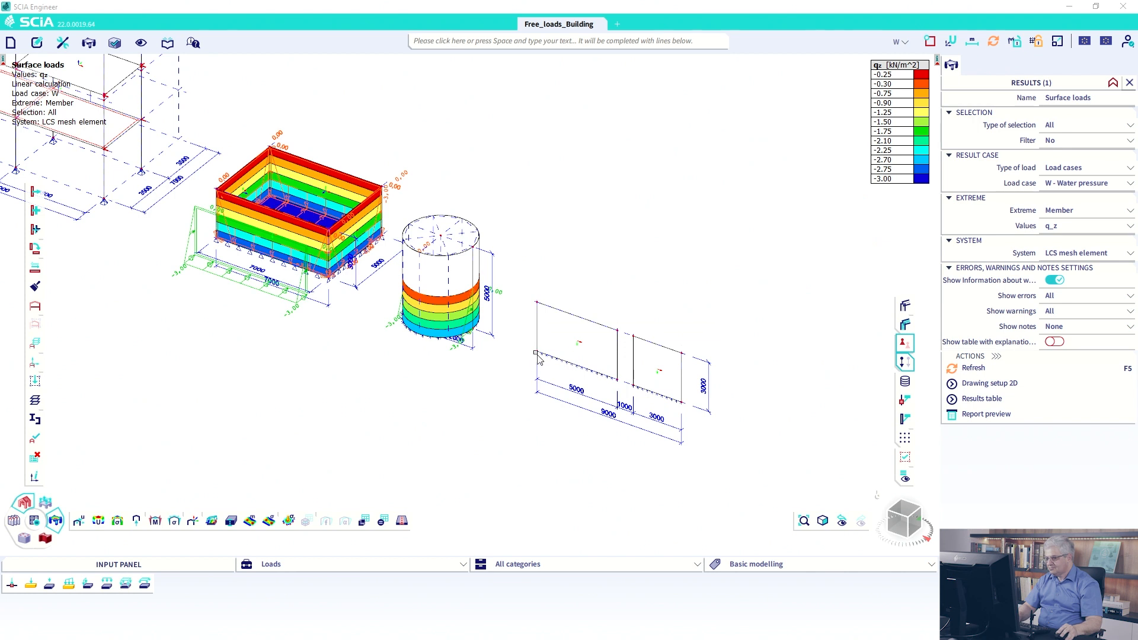
pyautogui.click(950, 42)
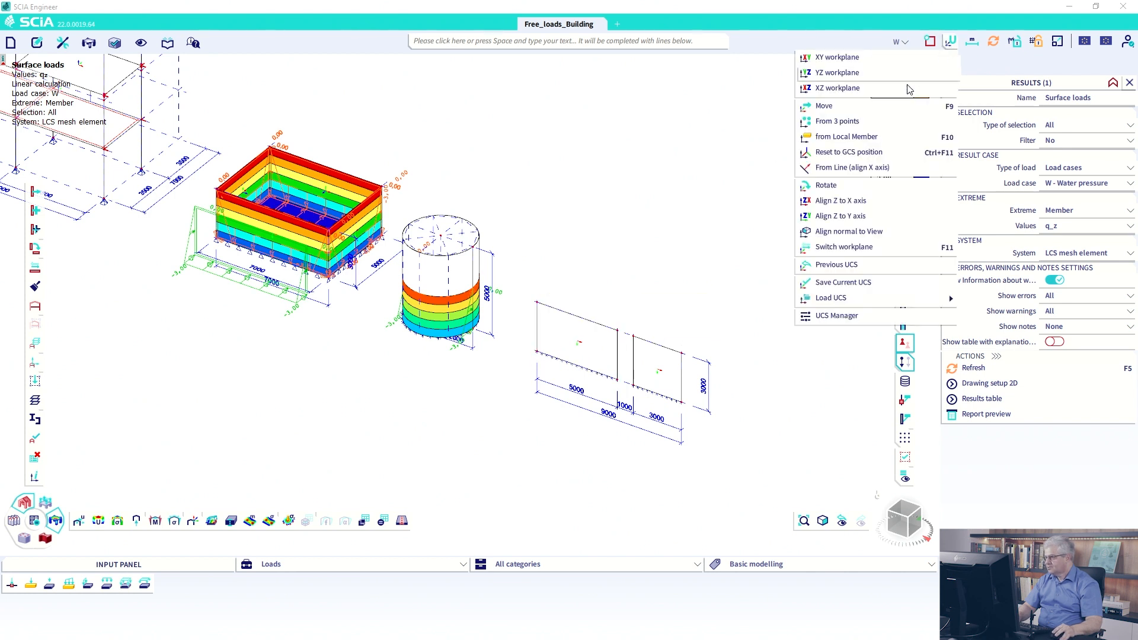
pyautogui.click(857, 122)
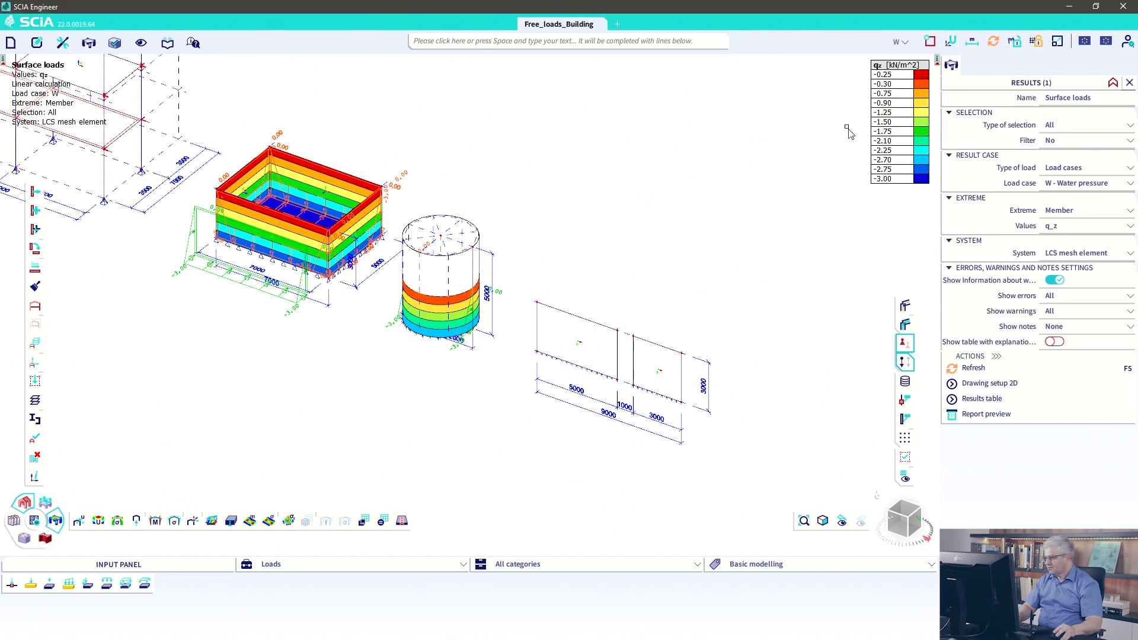
pyautogui.click(536, 352)
pyautogui.click(537, 301)
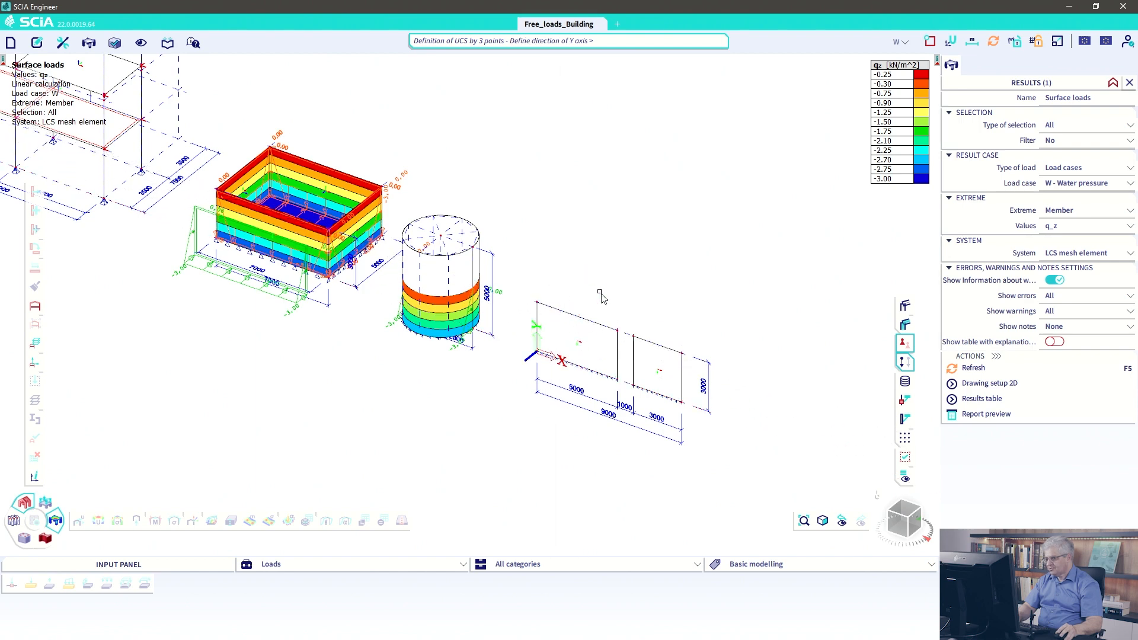
pyautogui.click(1130, 82)
# - Insert a free point force of -5 kN in direction Z with validity Z=0 and system GCS in the upper part of the 5000 mm wide wall
pyautogui.scroll(4, 570, 349)
pyautogui.moveTo(559, 341); pyautogui.dragTo(504, 322, button='middle')
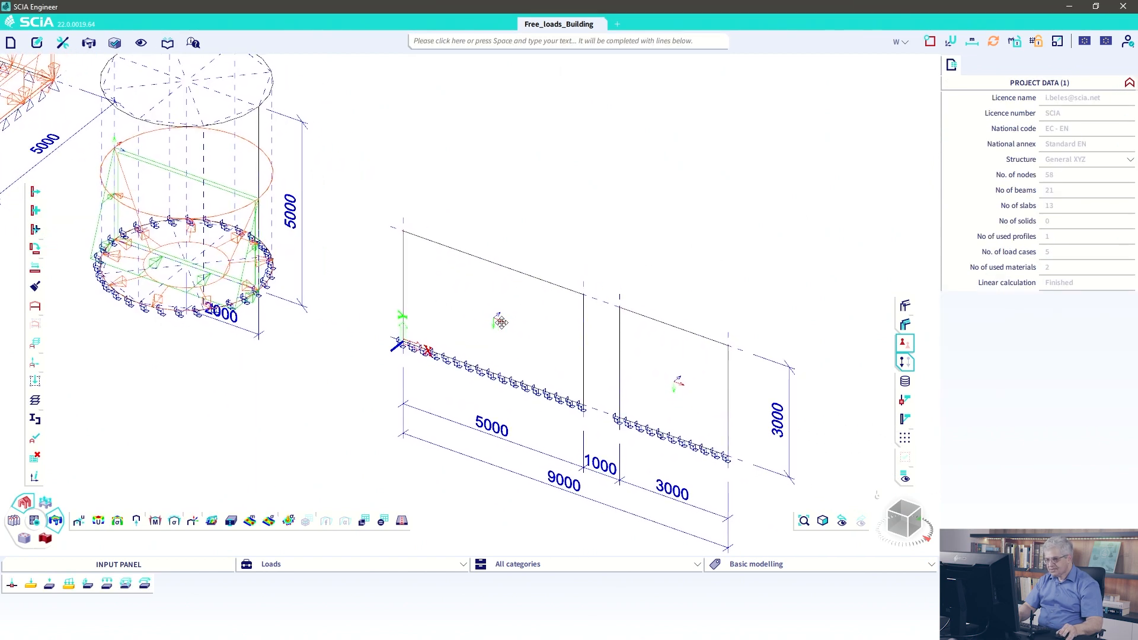
pyautogui.moveTo(503, 298); pyautogui.dragTo(507, 298)
pyautogui.press('e')
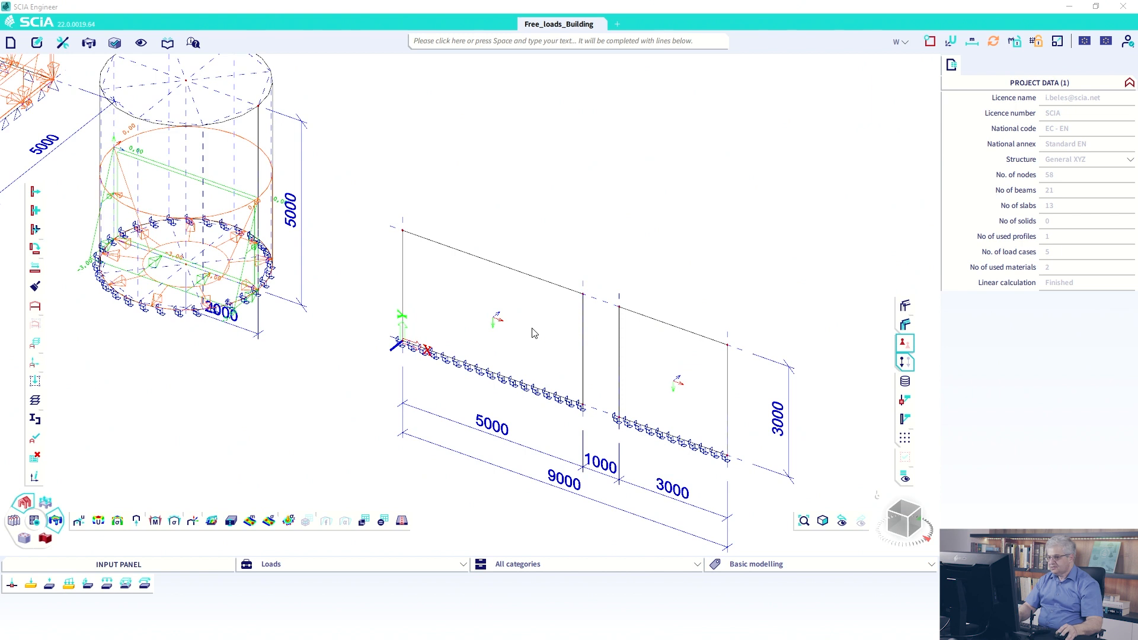
pyautogui.click(50, 586)
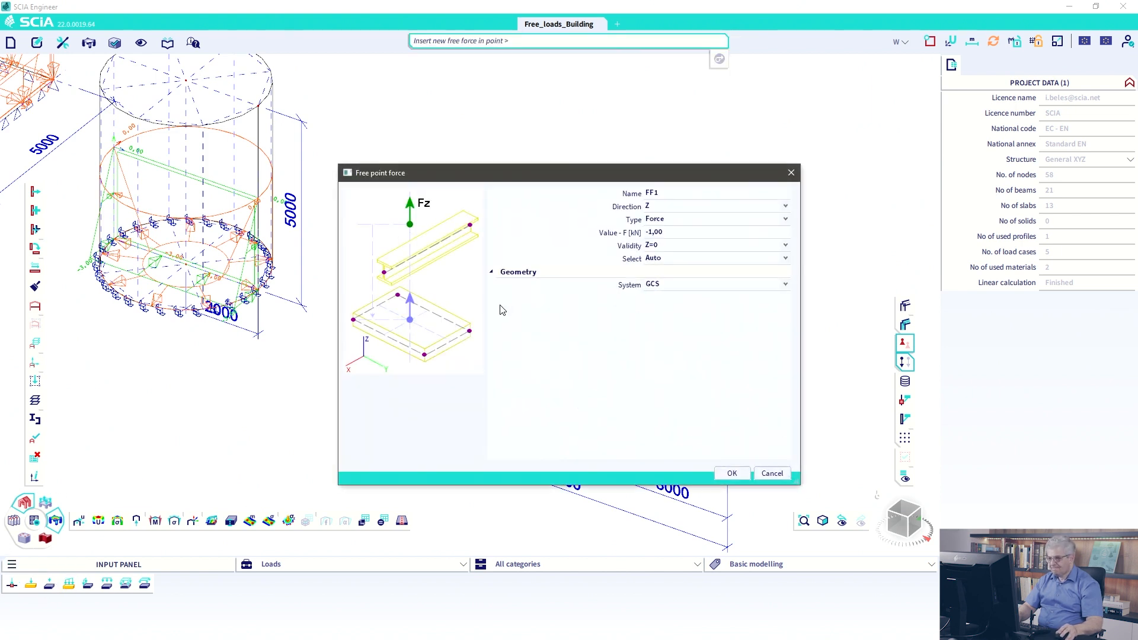
pyautogui.click(663, 232)
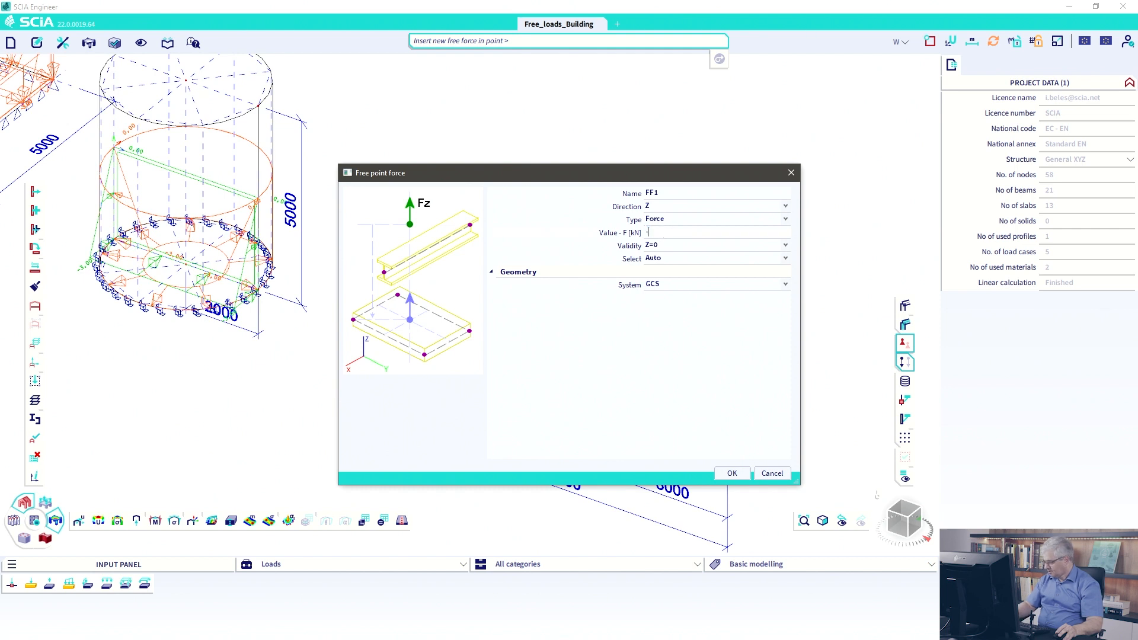
pyautogui.click(664, 245)
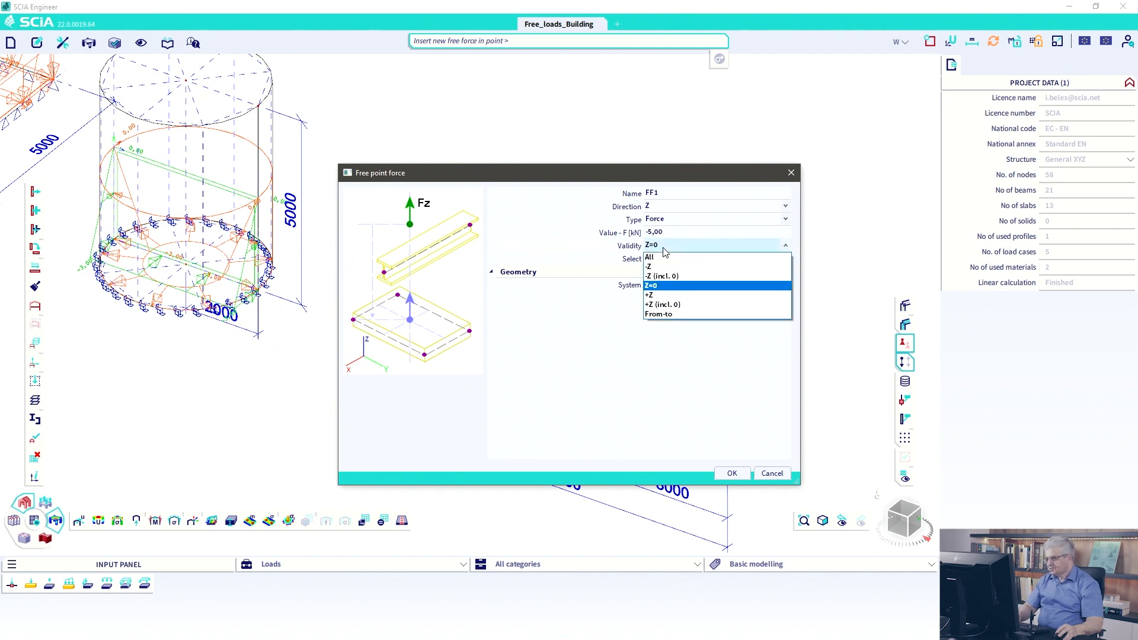
pyautogui.click(664, 251)
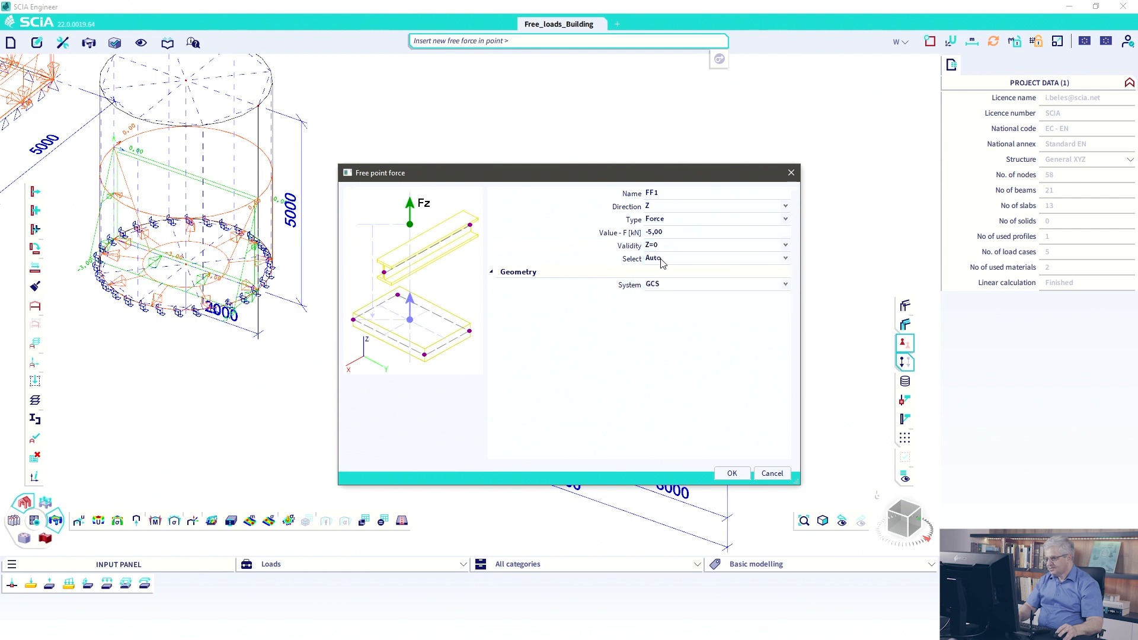
pyautogui.click(733, 474)
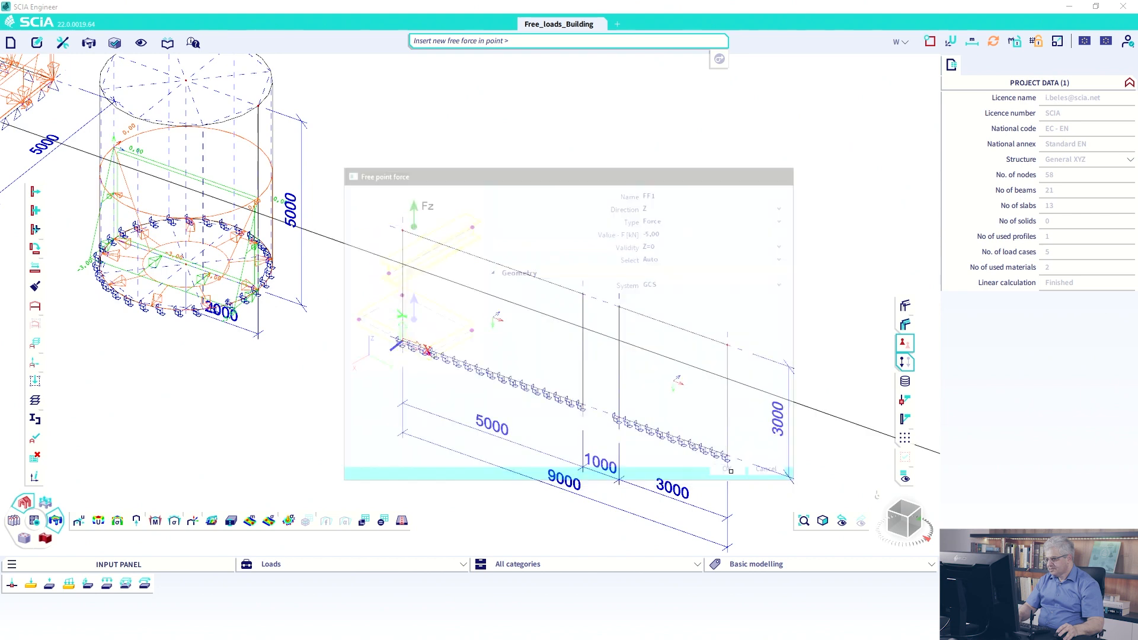
pyautogui.click(898, 525)
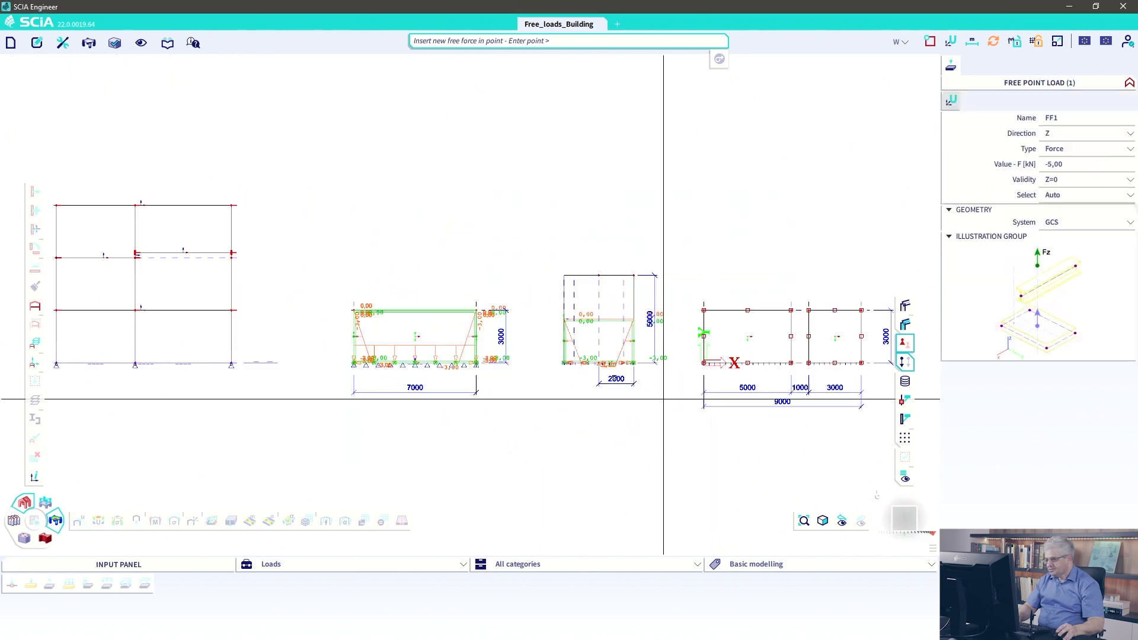
pyautogui.scroll(5, 763, 394)
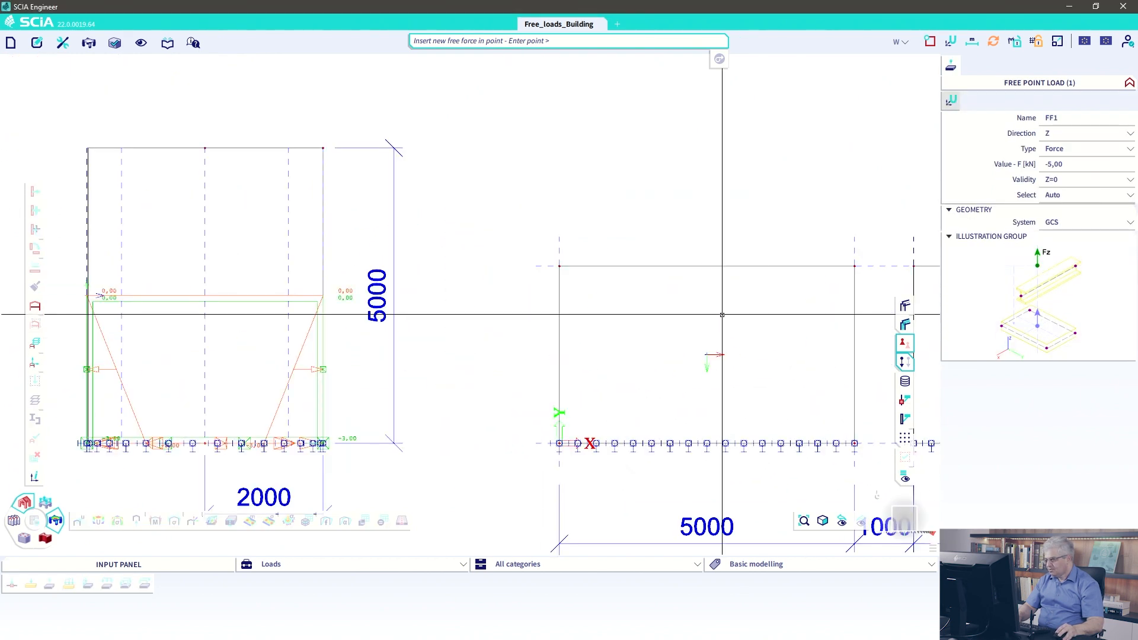
pyautogui.press('Escape')
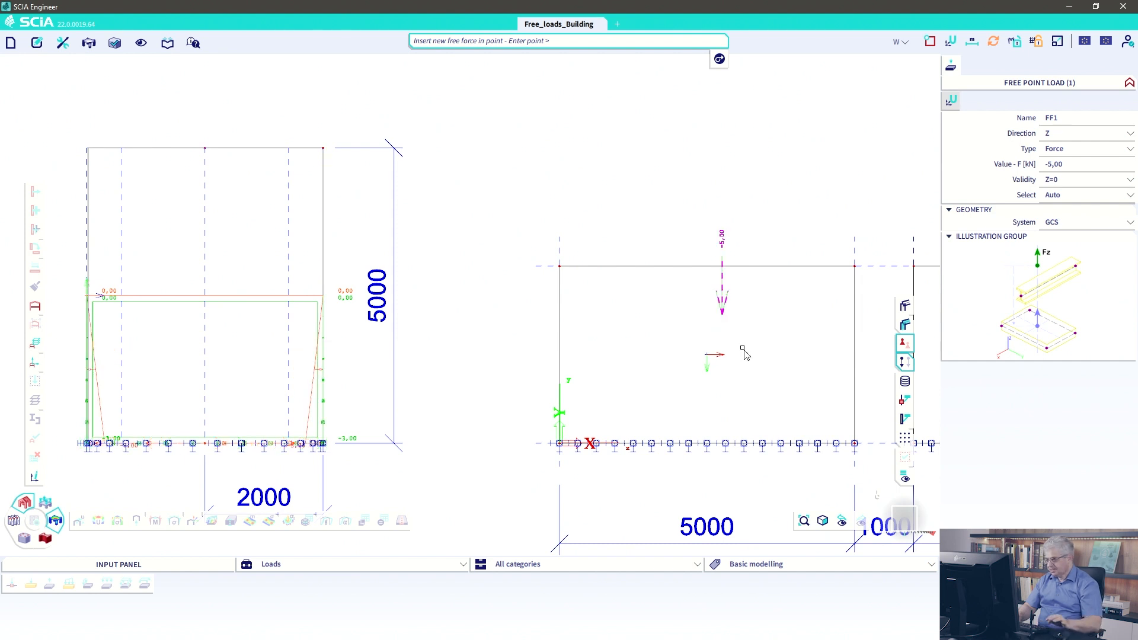
# - Set the free point force's Select option to Select and assign only the 5000 mm wide wall as its 2D member
pyautogui.scroll(-2, 739, 350)
pyautogui.moveTo(739, 350); pyautogui.dragTo(501, 249, button='middle')
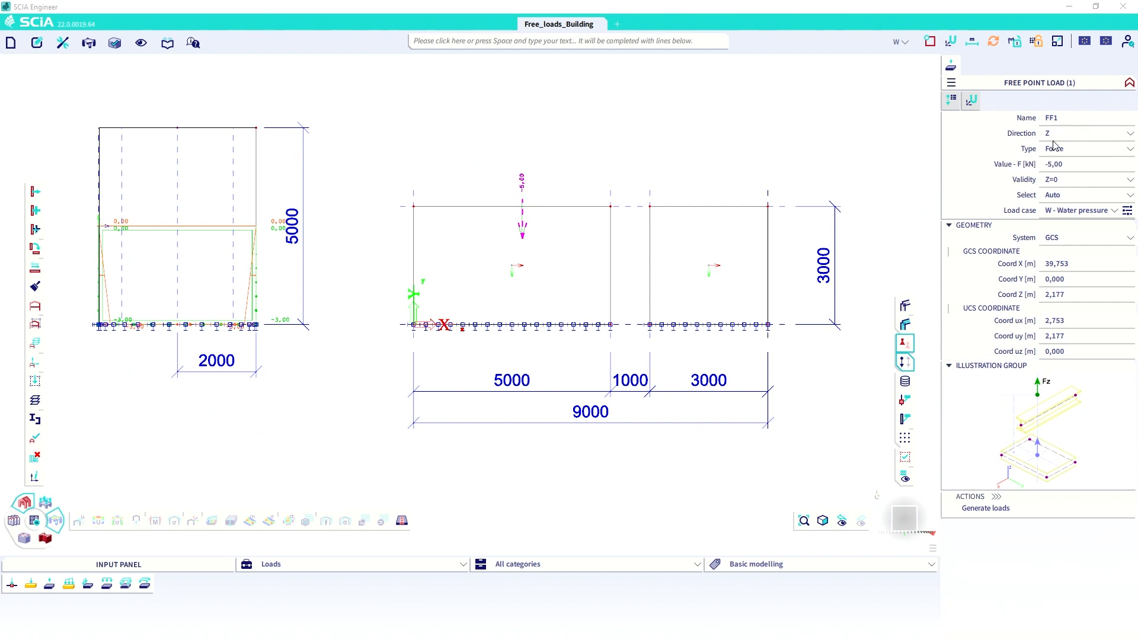
pyautogui.click(1065, 197)
pyautogui.click(1064, 223)
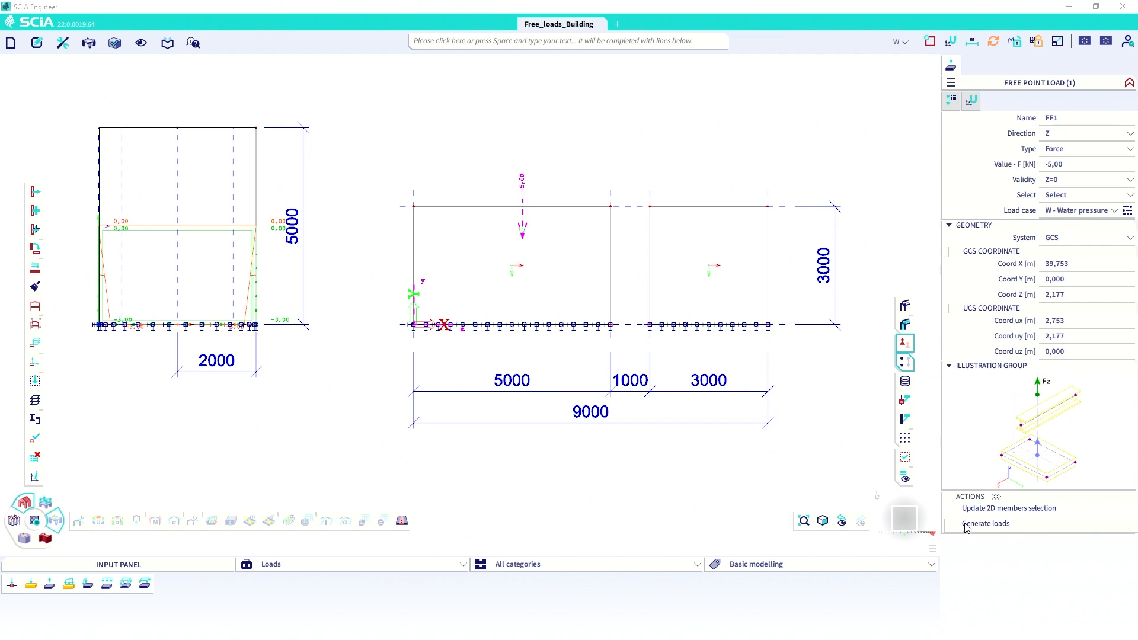
pyautogui.click(1008, 509)
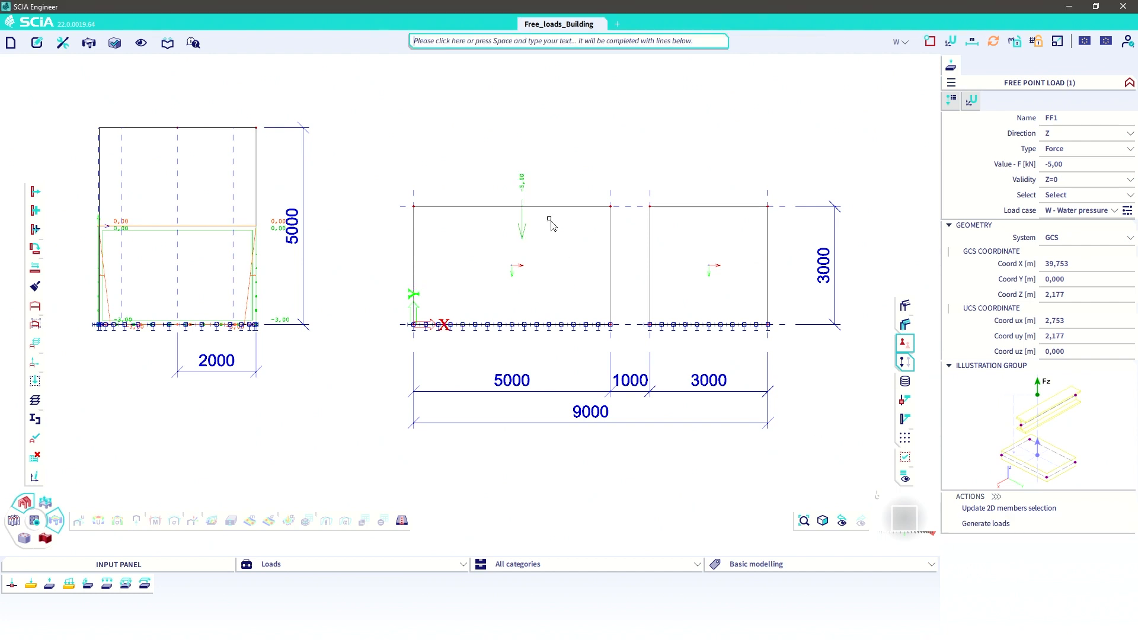
pyautogui.click(549, 213)
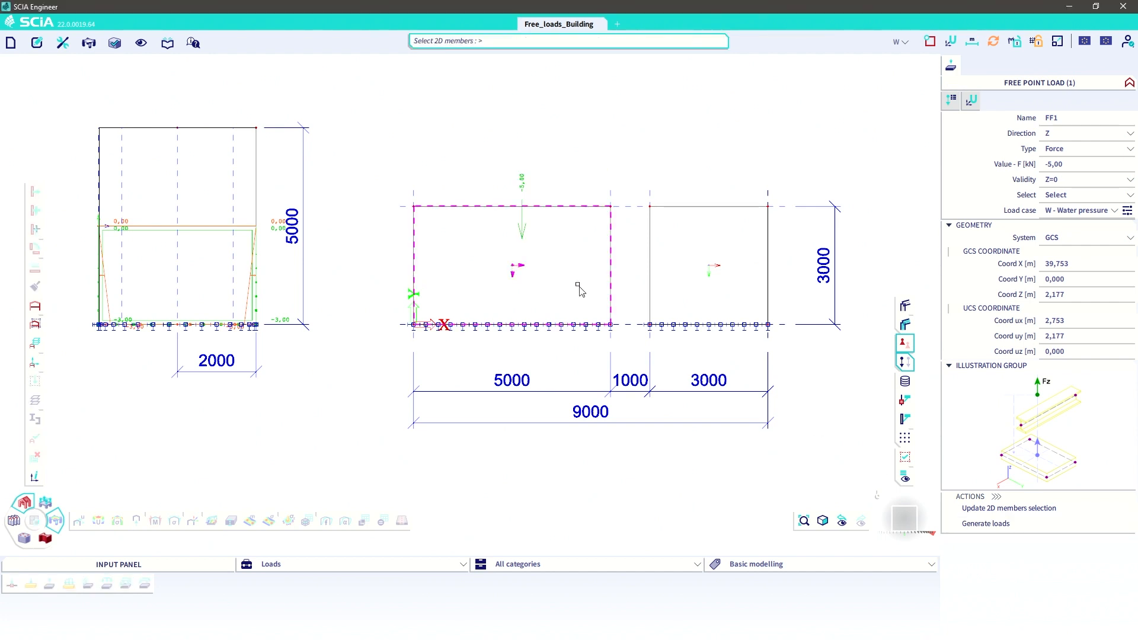
pyautogui.press('Escape')
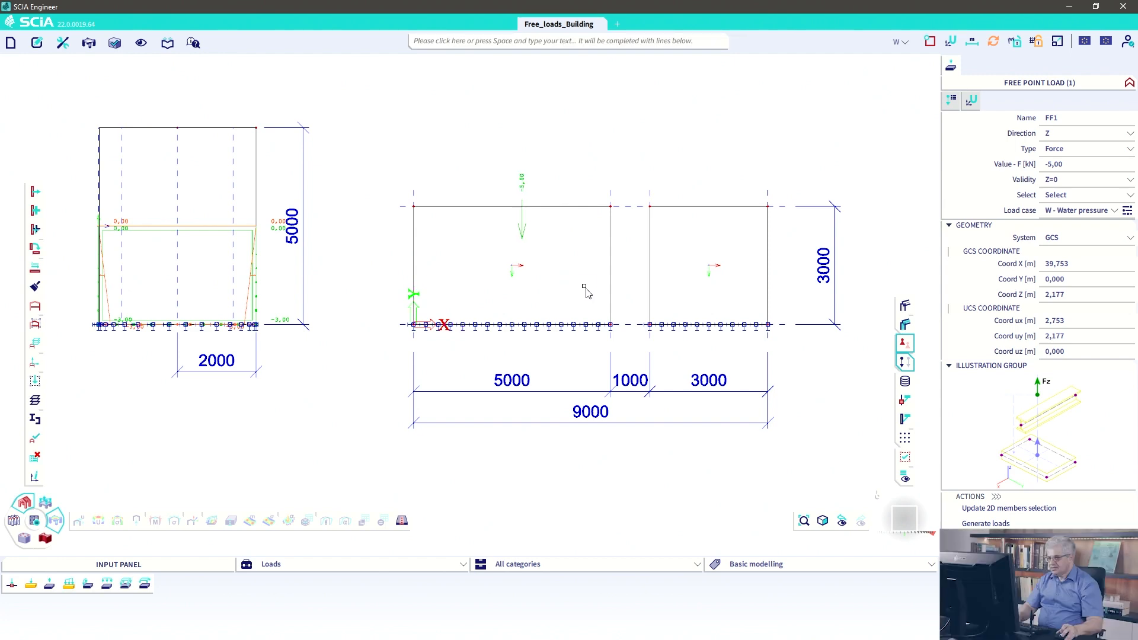
pyautogui.press('Escape')
# - Run the linear analysis with the new point force included and close the end-of-analysis report
pyautogui.click(37, 521)
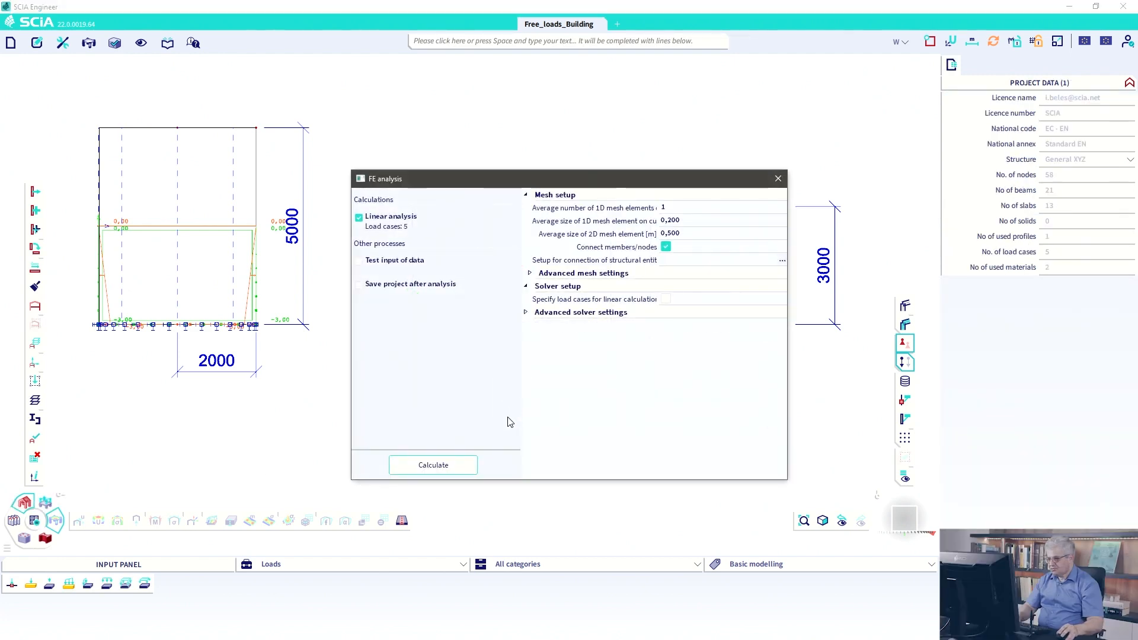
pyautogui.click(448, 466)
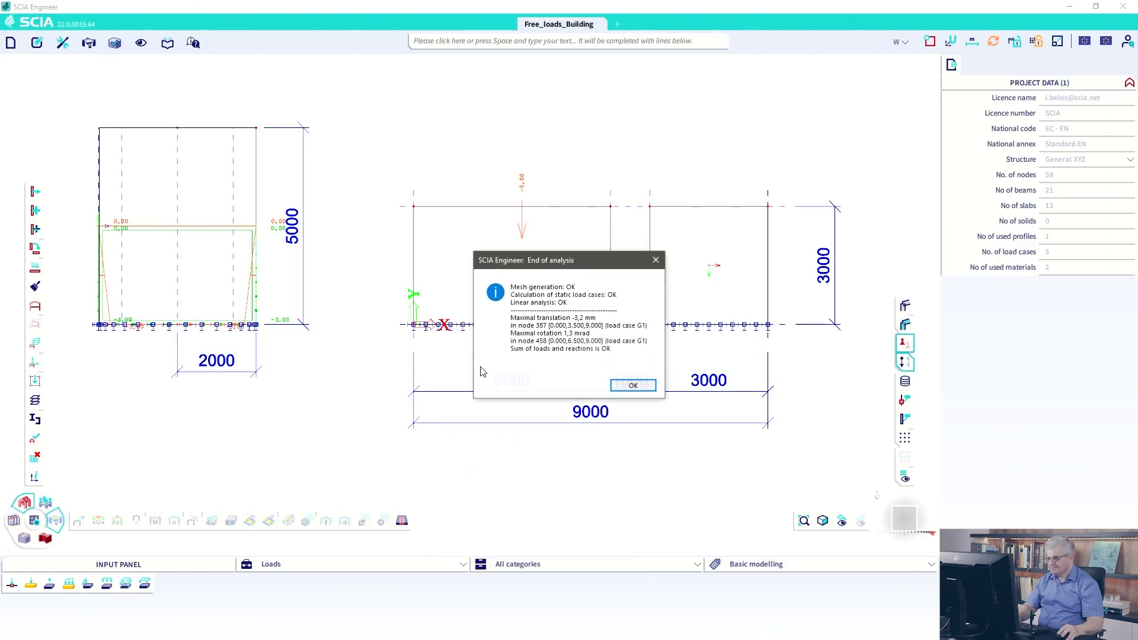
pyautogui.click(628, 385)
# - Display the U_total 3D displacement results for the W - Water pressure load case on all members
pyautogui.keyDown('ctrl'); pyautogui.moveTo(529, 340); pyautogui.dragTo(509, 361, button='right'); pyautogui.keyUp('ctrl')
pyautogui.moveTo(378, 387); pyautogui.dragTo(443, 282, button='middle')
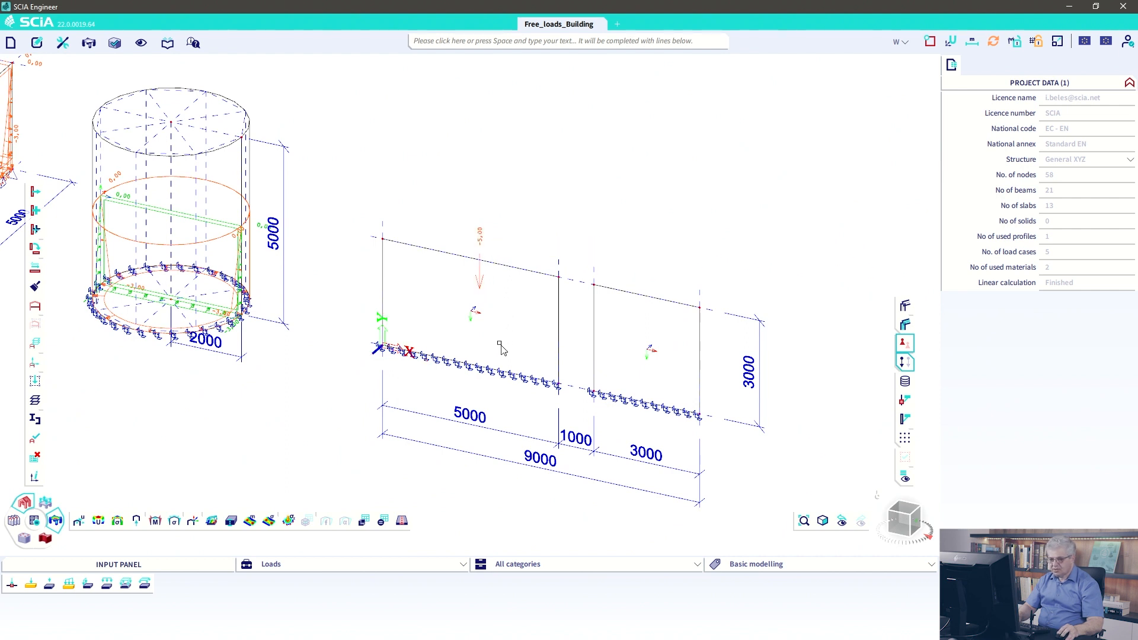
pyautogui.moveTo(265, 530)
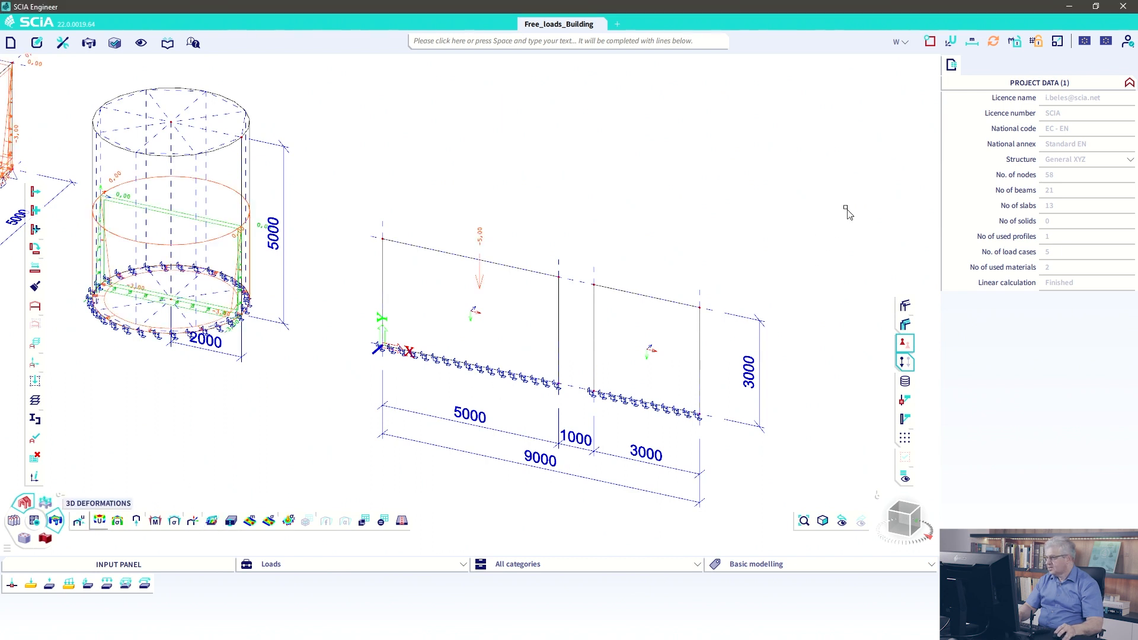
pyautogui.click(1060, 184)
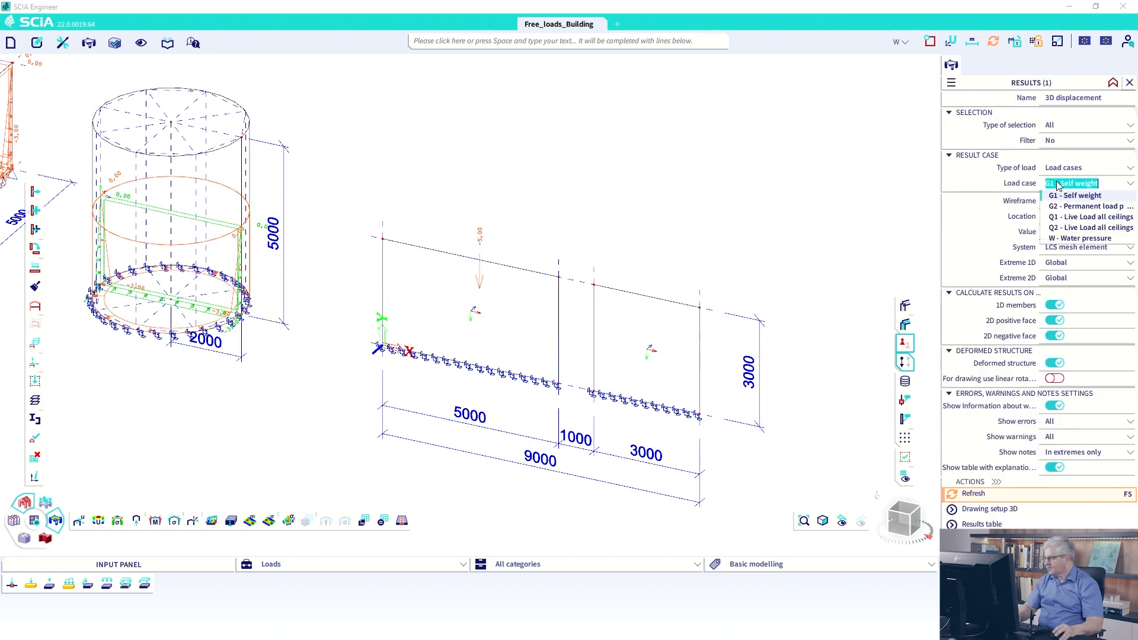
pyautogui.click(1063, 239)
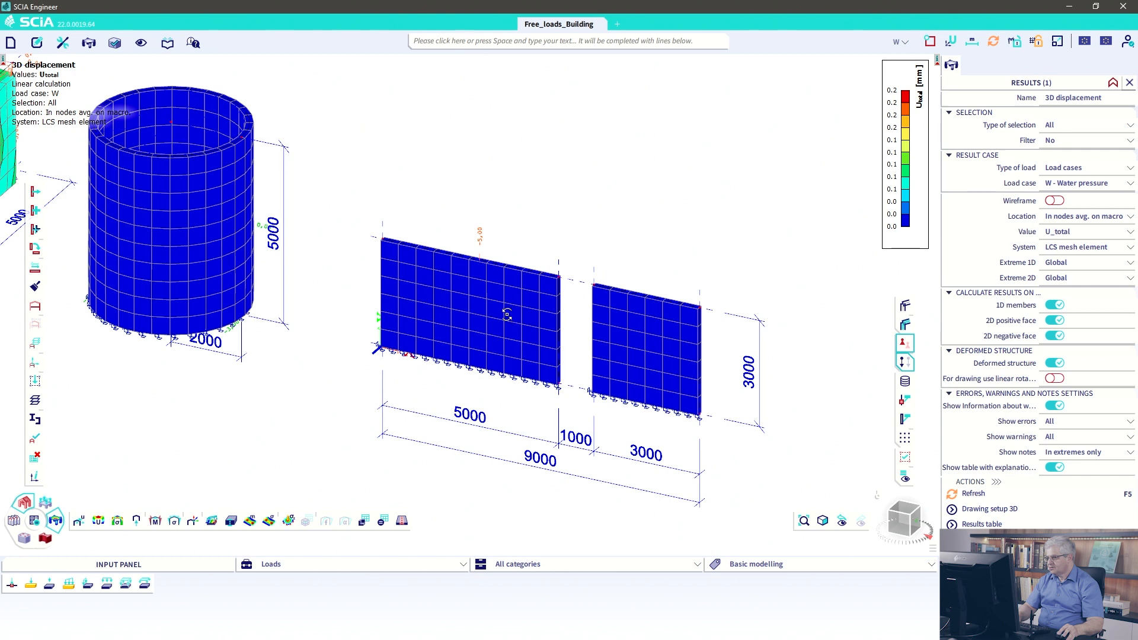
# - Limit the 3D displacement results to the 5000 mm wide wall using the Current selection type, refresh them and inspect its deformed shape
pyautogui.keyDown('ctrl'); pyautogui.moveTo(507, 315); pyautogui.dragTo(511, 213, button='right'); pyautogui.keyUp('ctrl')
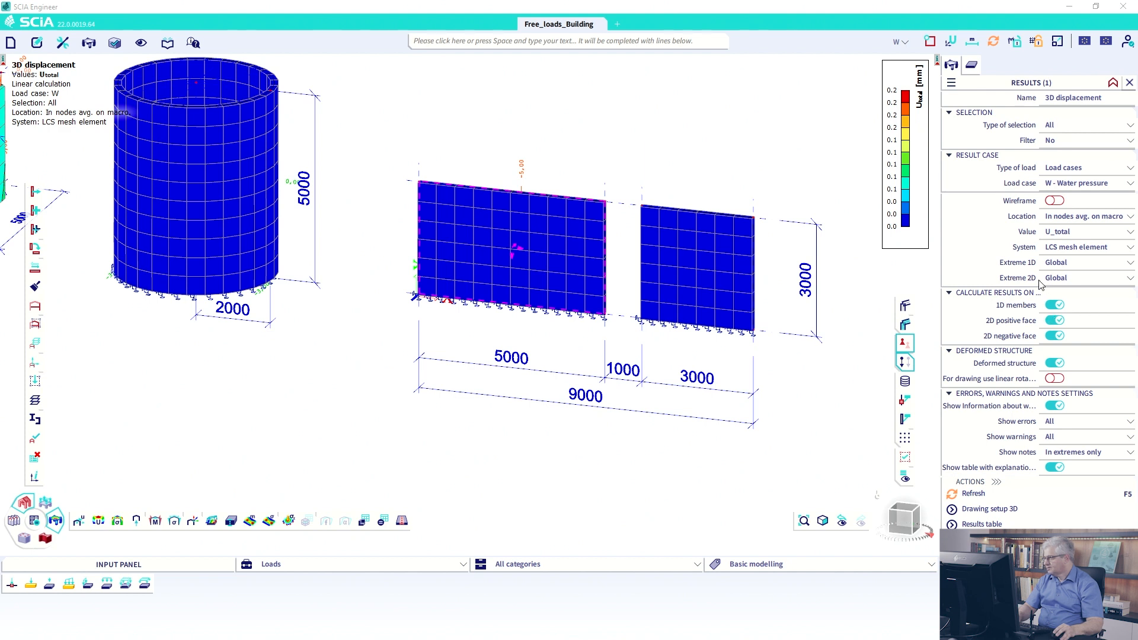
pyautogui.click(1063, 131)
pyautogui.click(1062, 147)
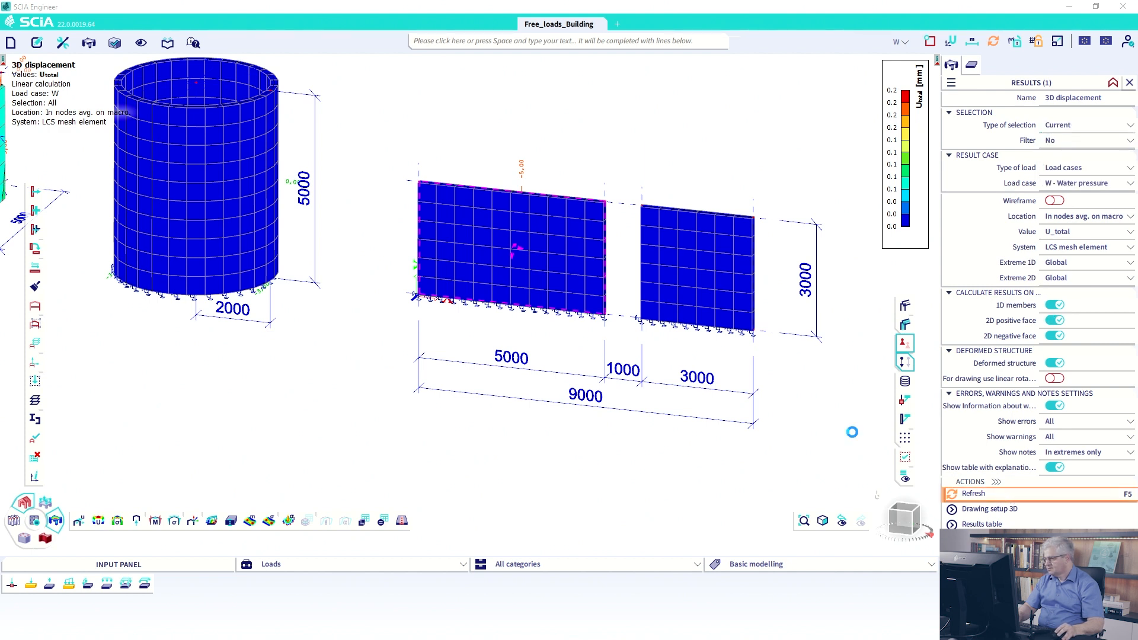
pyautogui.press('F5')
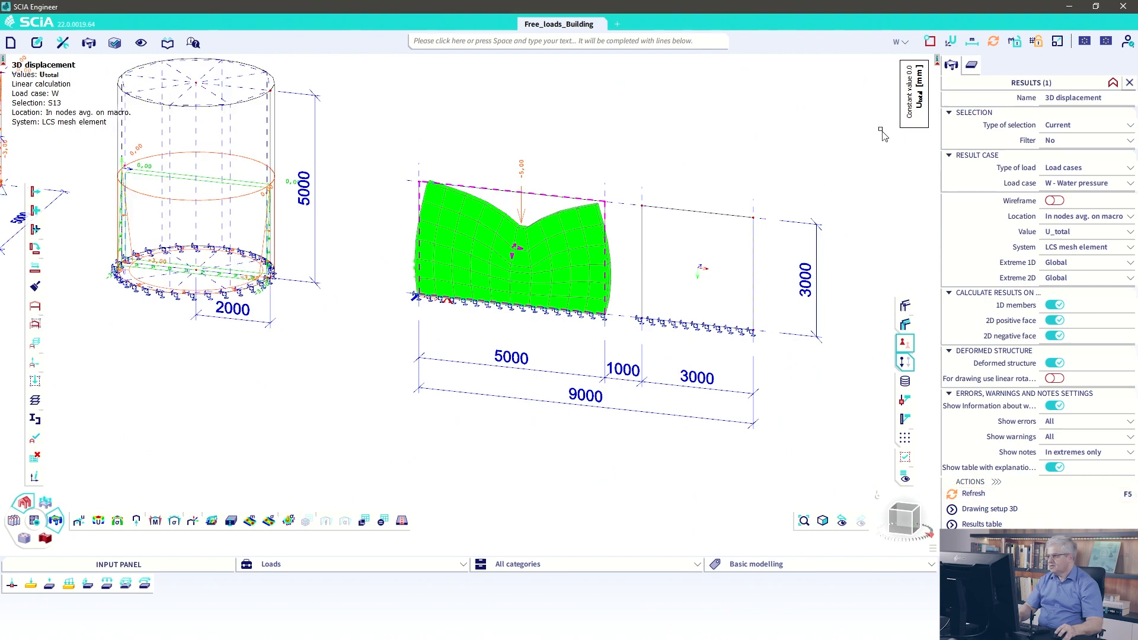
pyautogui.keyDown('ctrl'); pyautogui.moveTo(564, 244); pyautogui.dragTo(564, 235, button='right'); pyautogui.keyUp('ctrl')
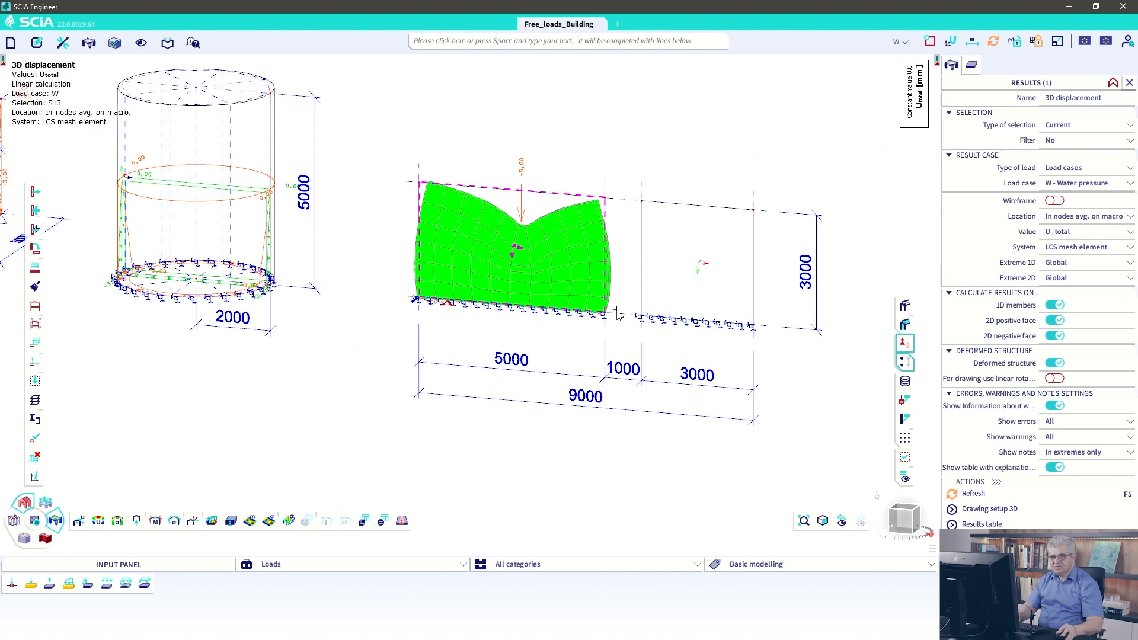
pyautogui.press('Escape')
pyautogui.scroll(-2, 593, 316)
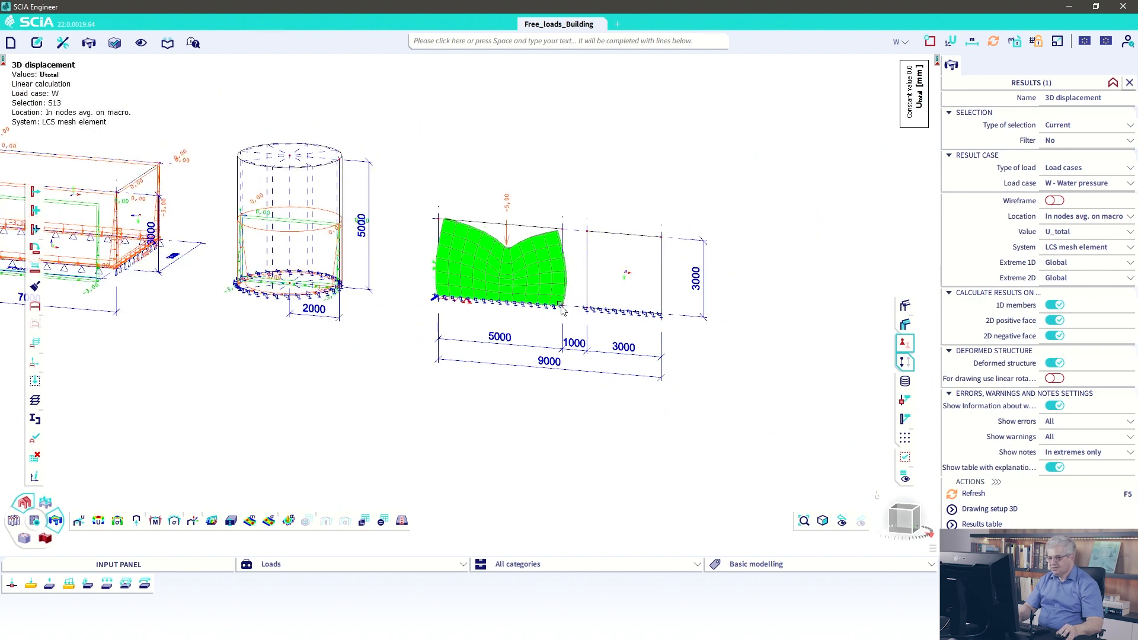
pyautogui.scroll(-3, 562, 311)
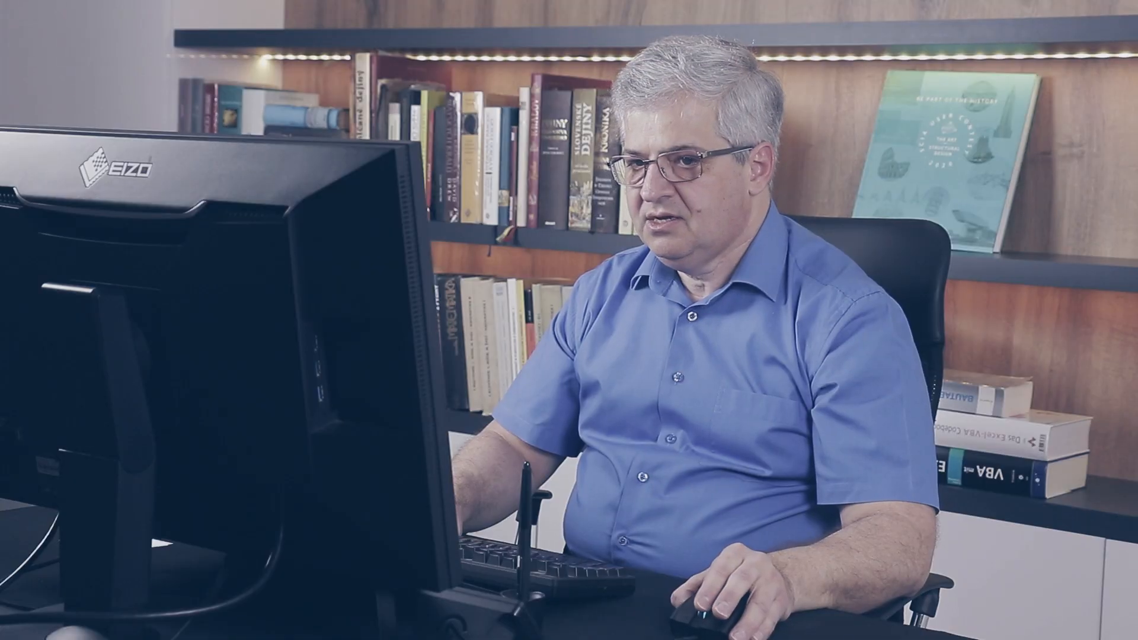